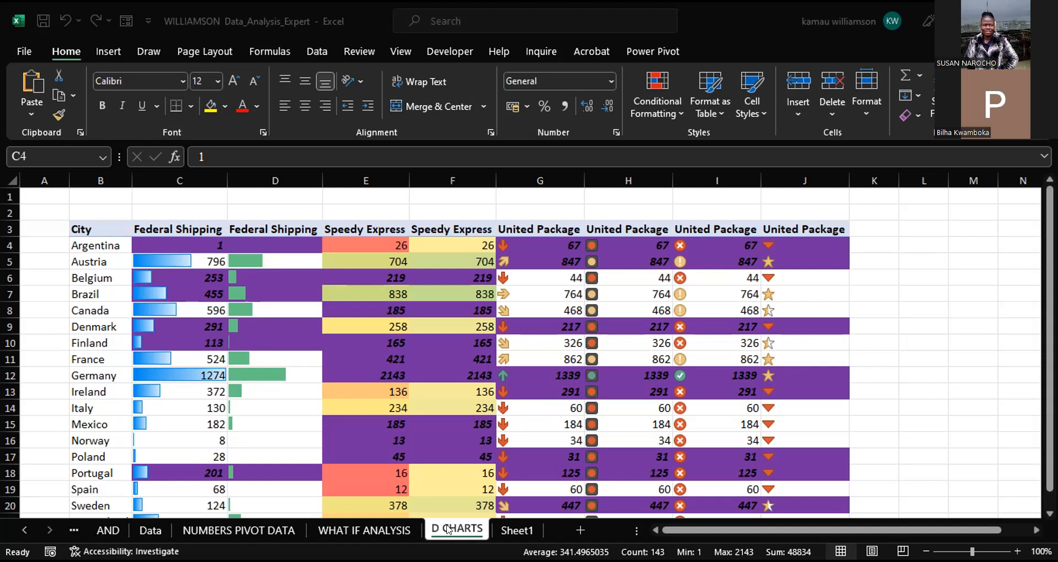
# Duplicate the D CHARTS sheet and clear all formatting from the shipping table on the copy.
pyautogui.click(448, 530)
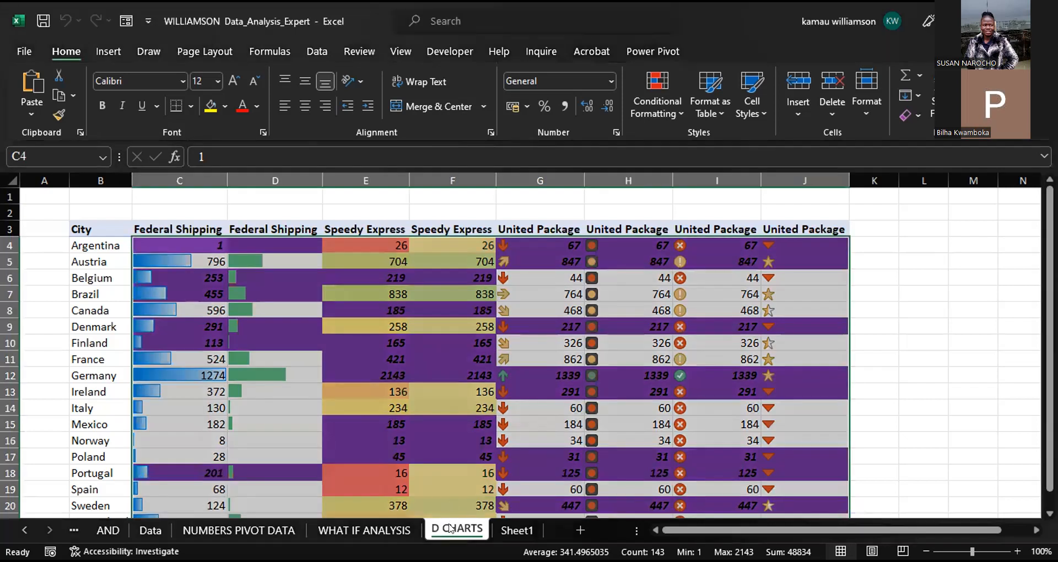
pyautogui.moveTo(502, 518); pyautogui.dragTo(503, 523)
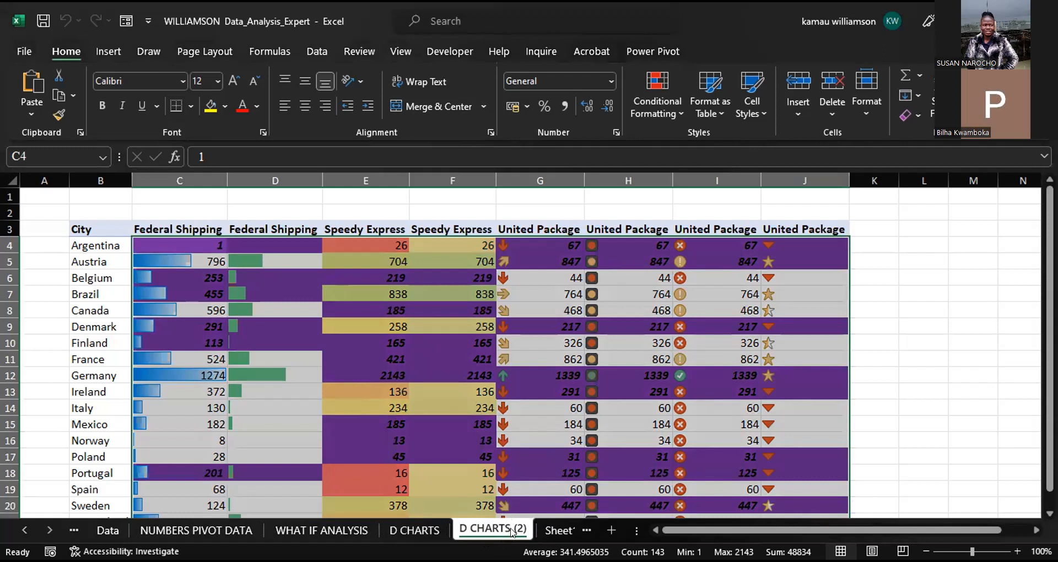
pyautogui.click(532, 454)
pyautogui.hotkey('ctrl', 'a')
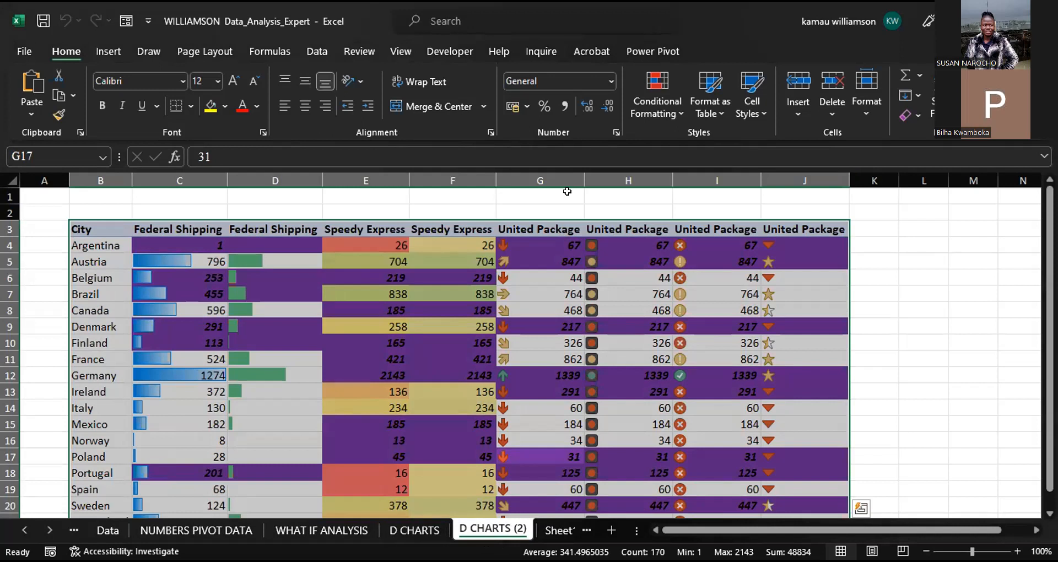
pyautogui.click(918, 119)
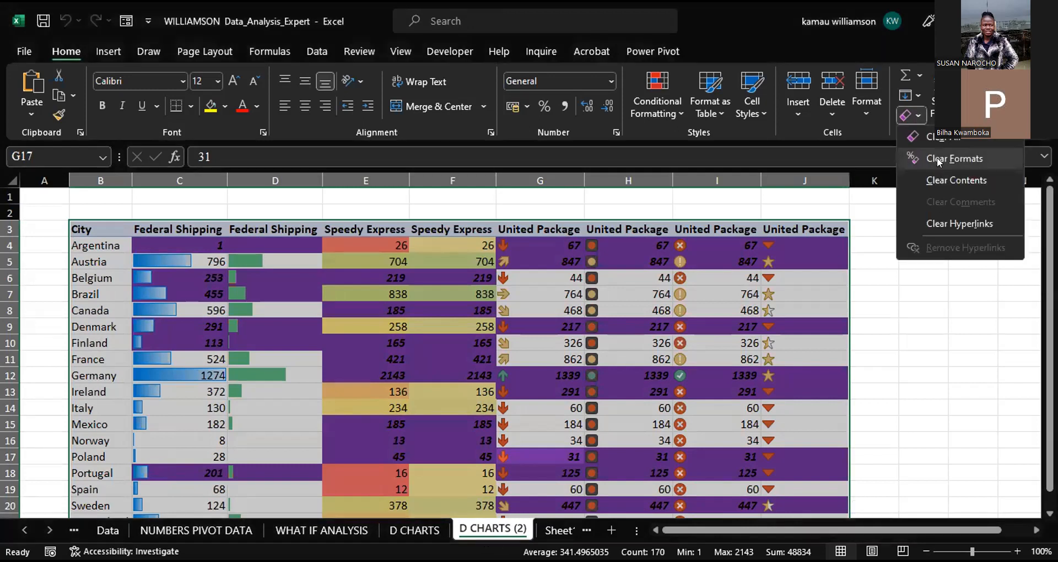
pyautogui.click(932, 157)
pyautogui.click(810, 324)
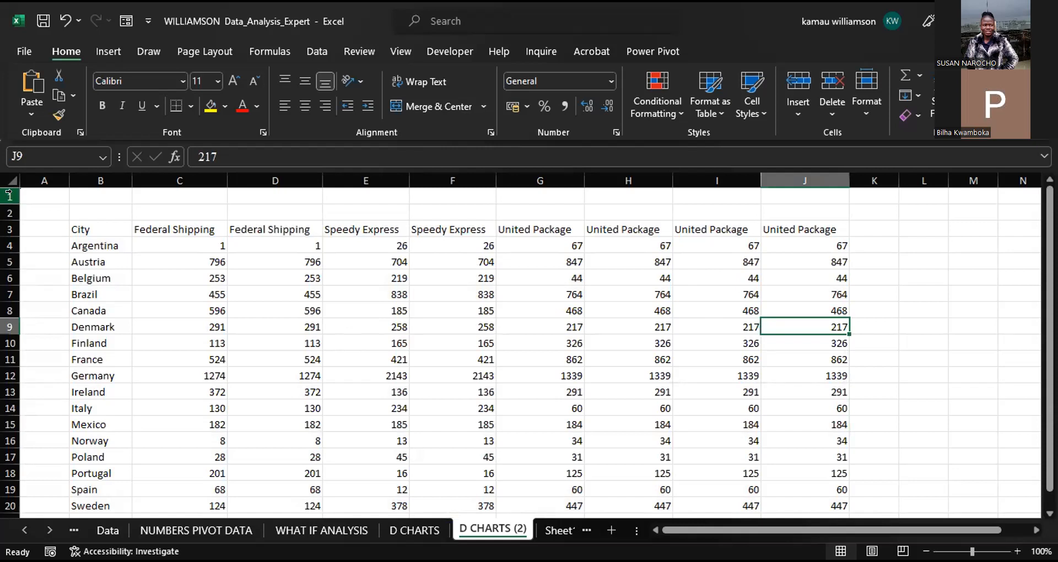
# Delete the empty rows 1 and 2 above the table and the empty column A beside it.
pyautogui.moveTo(9, 194); pyautogui.dragTo(10, 214)
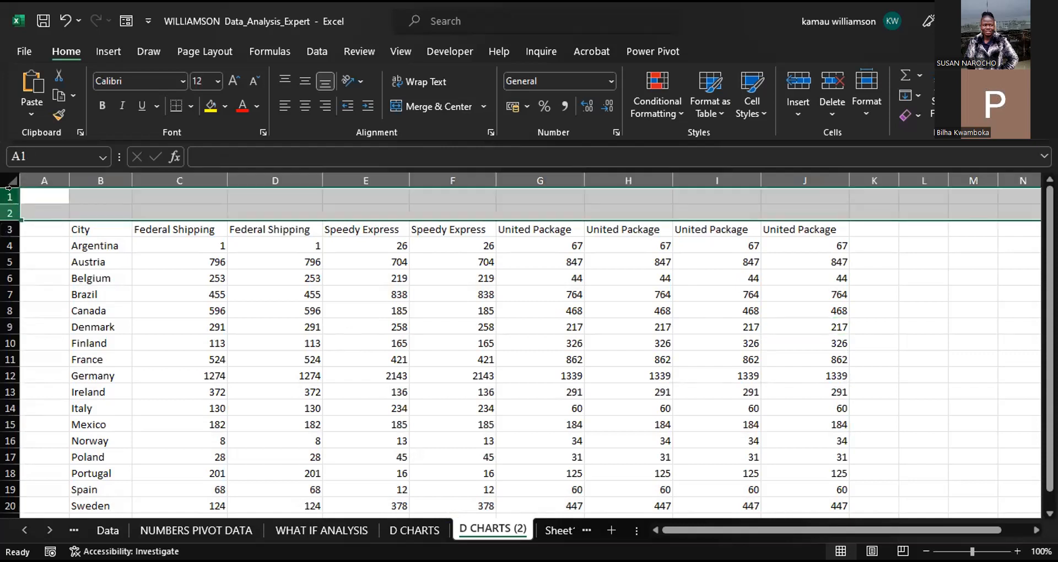
pyautogui.rightClick(13, 197)
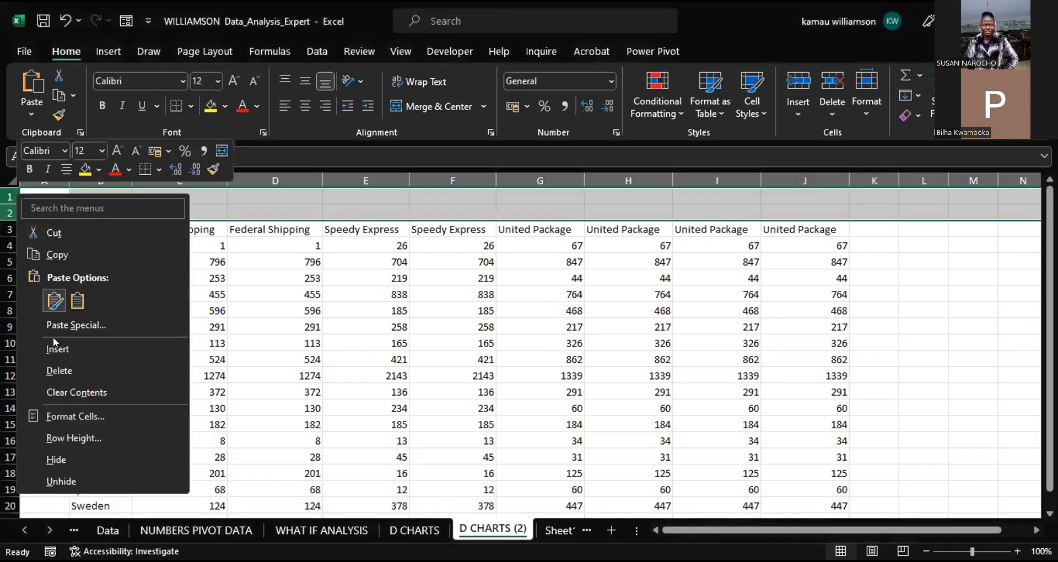
pyautogui.click(63, 370)
pyautogui.click(38, 176)
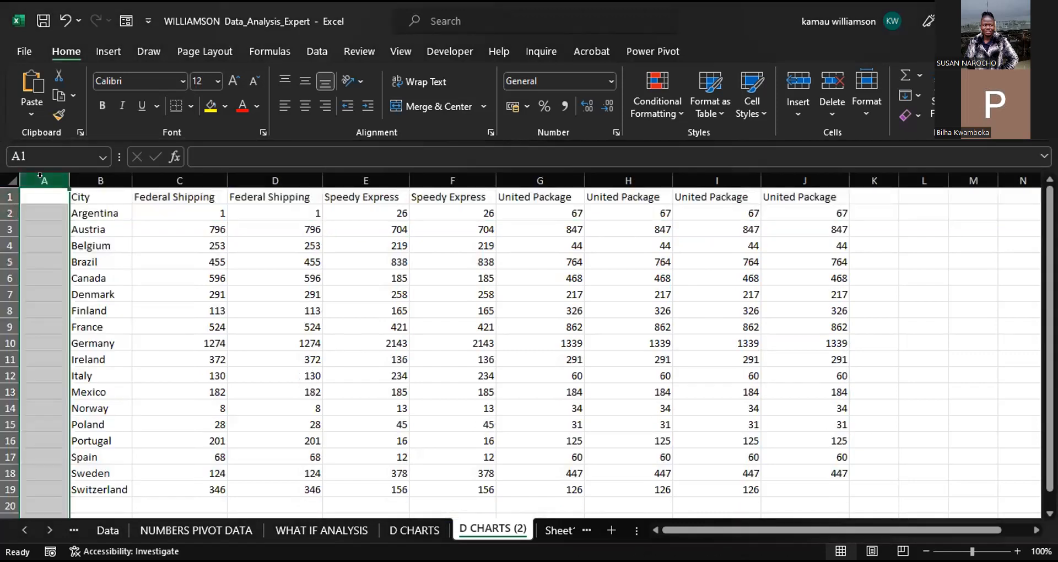
pyautogui.rightClick(46, 181)
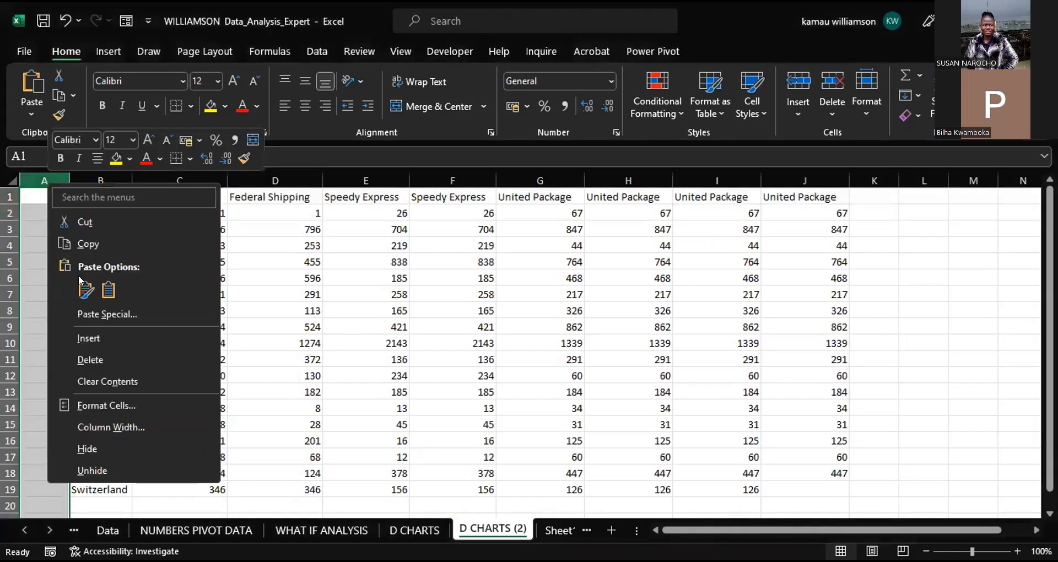
pyautogui.click(88, 359)
pyautogui.click(868, 272)
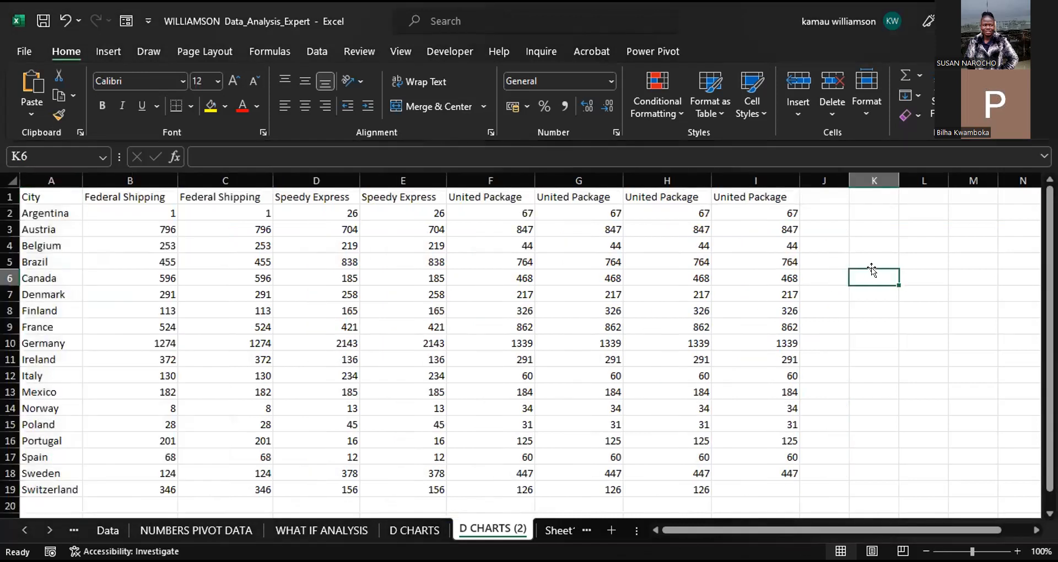
pyautogui.click(873, 255)
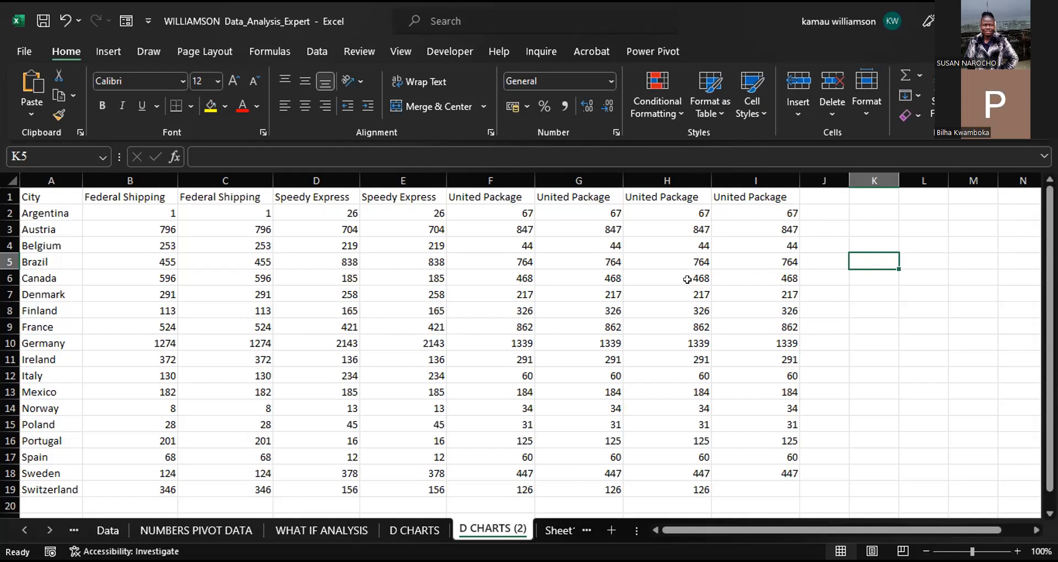
# Fill in Switzerland's missing United Package value in cell I19 with 126.
pyautogui.click(787, 492)
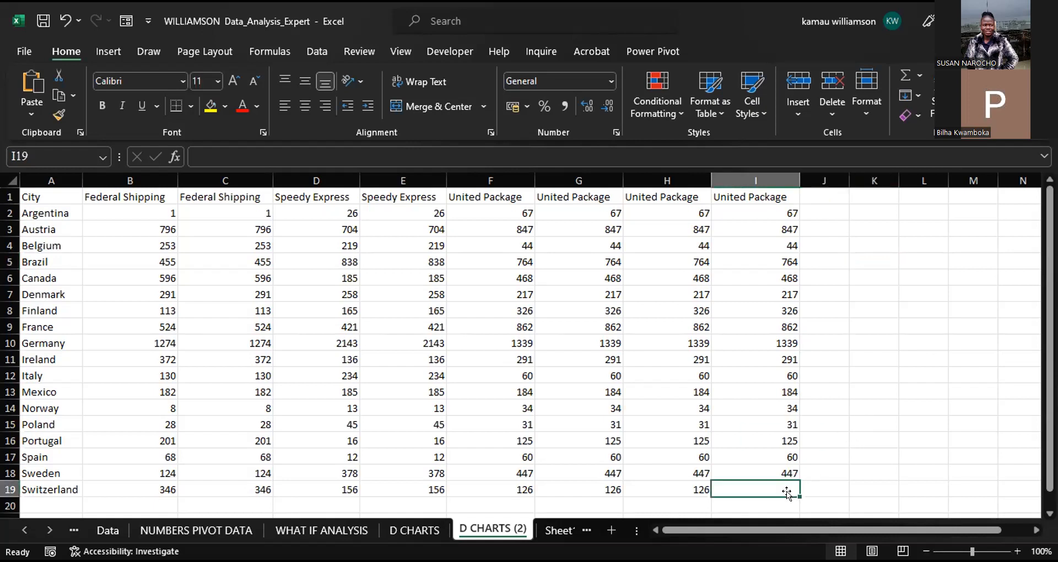
pyautogui.write('1')
pyautogui.press('Escape')
pyautogui.click(874, 456)
pyautogui.click(108, 51)
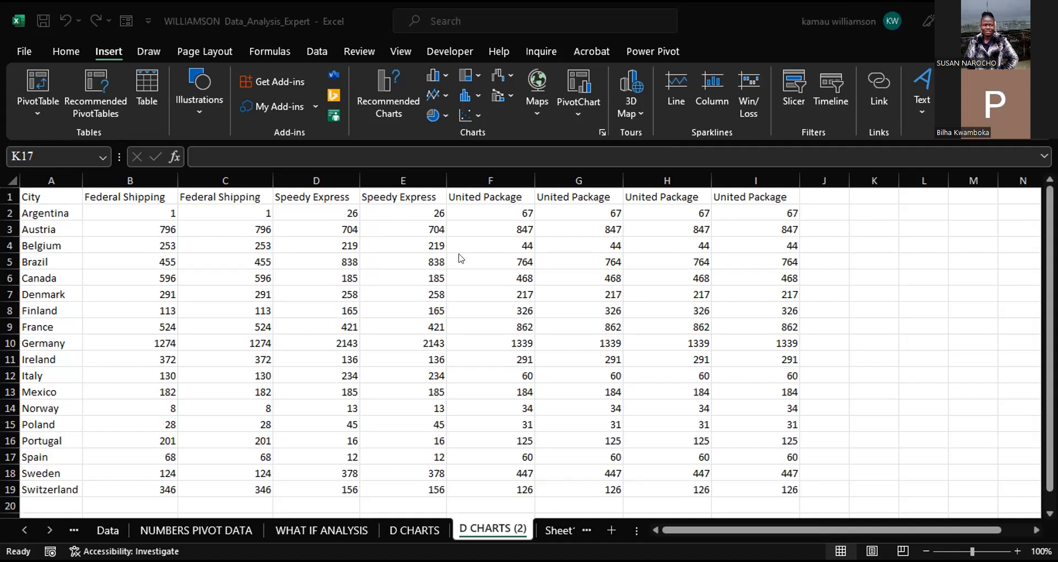
# Delete the duplicate shipper columns C, E, H and I from the table.
pyautogui.click(225, 180)
pyautogui.keyDown('ctrl'); pyautogui.click(405, 179); pyautogui.keyUp('ctrl')
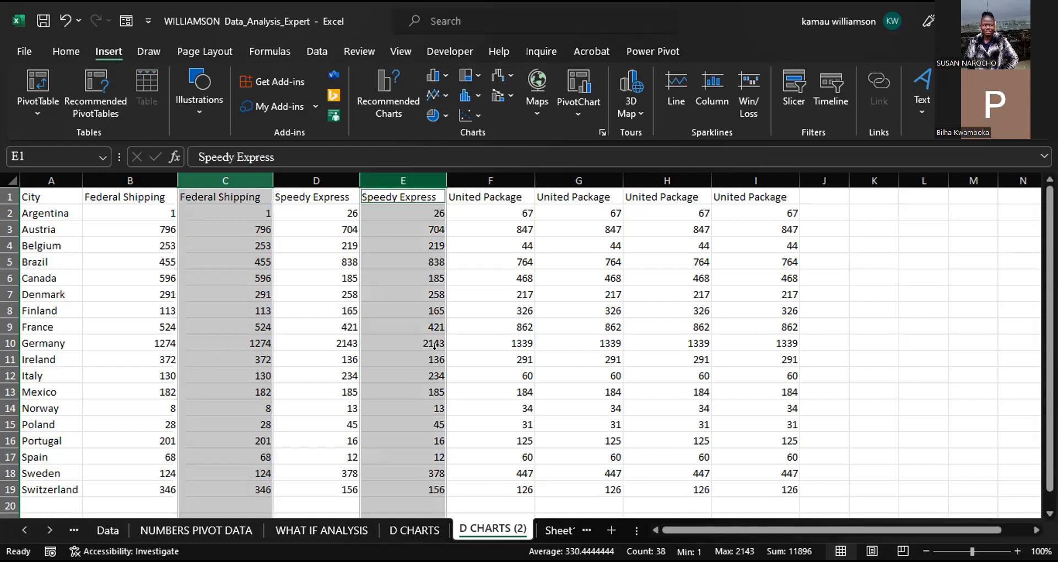
pyautogui.keyDown('ctrl'); pyautogui.click(667, 181); pyautogui.keyUp('ctrl')
pyautogui.keyDown('ctrl'); pyautogui.click(756, 181); pyautogui.keyUp('ctrl')
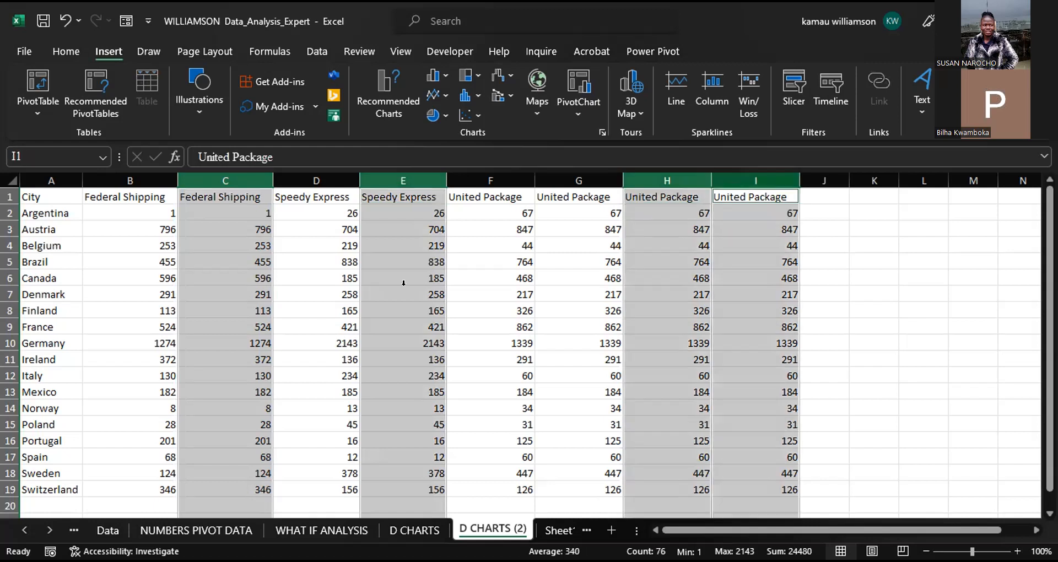
pyautogui.rightClick(745, 182)
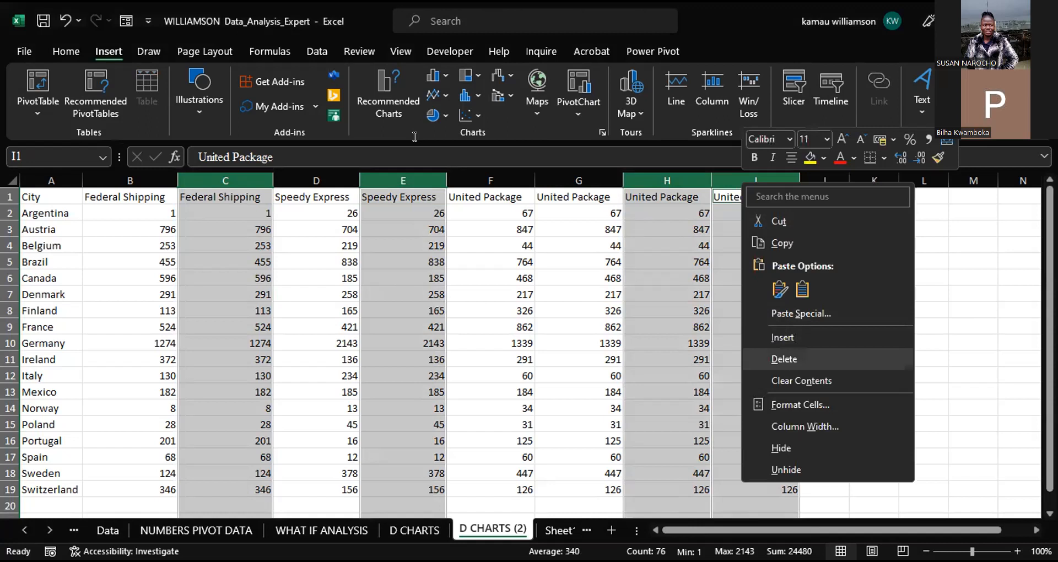
pyautogui.press('Return')
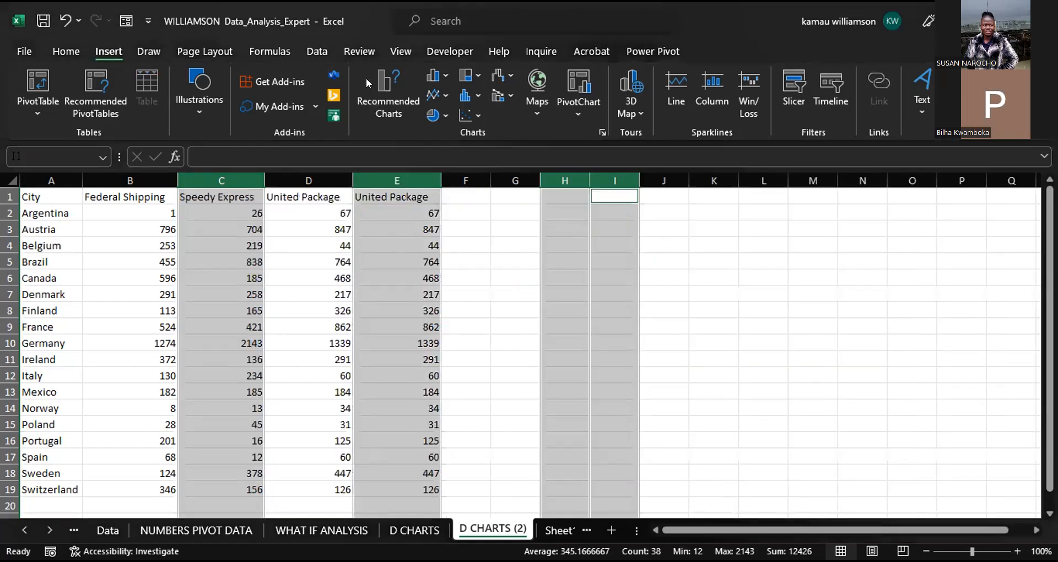
# Delete the remaining duplicate United Package column so each shipper has only one column.
pyautogui.click(664, 311)
pyautogui.hotkey('ctrl', 'z')
pyautogui.rightClick(462, 235)
pyautogui.press('Down')
pyautogui.press('Down')
pyautogui.press('Return')
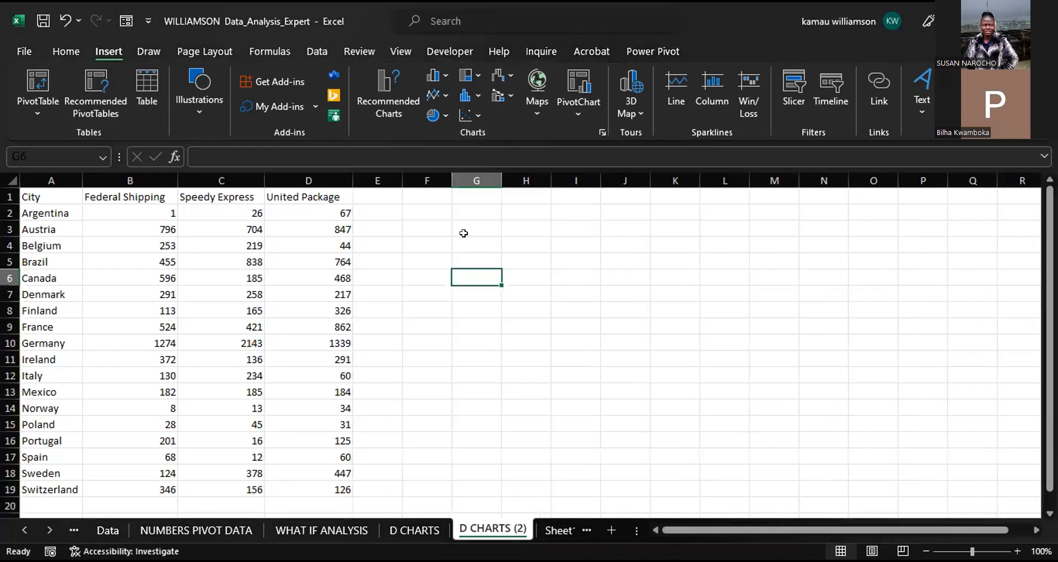
pyautogui.press('Down')
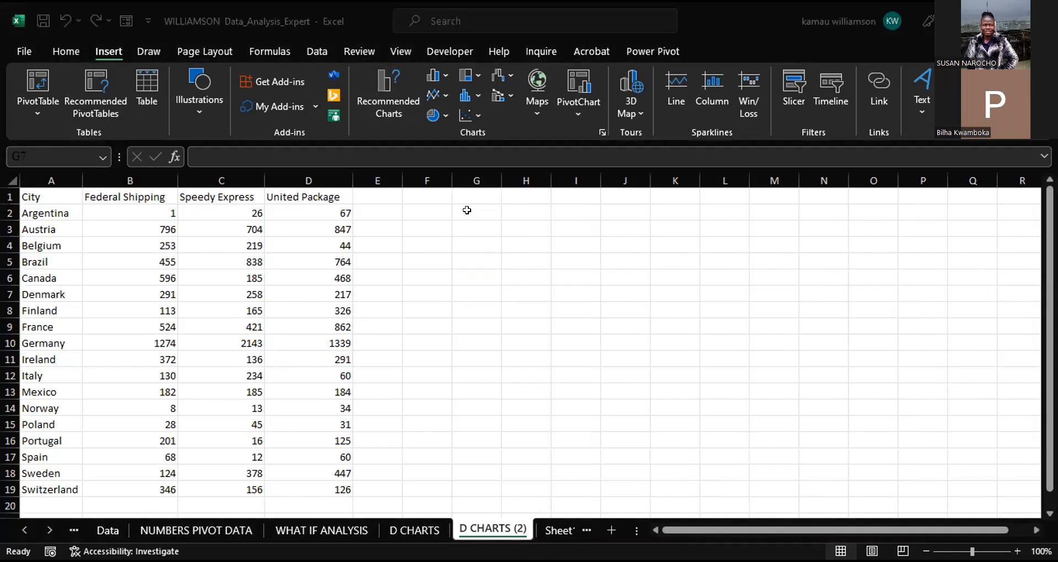
pyautogui.press('Up')
pyautogui.press('Up')
pyautogui.press('Up')
pyautogui.press('Up')
pyautogui.press('Up')
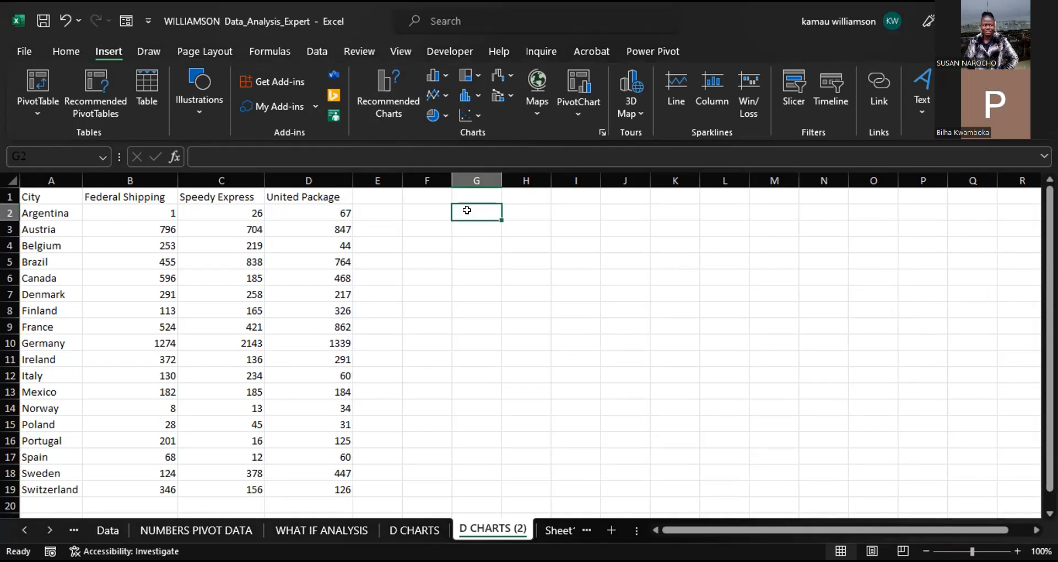
# Create a stacked bar chart of the whole table with Quick Analysis beside the data, and undo it.
pyautogui.click(246, 306)
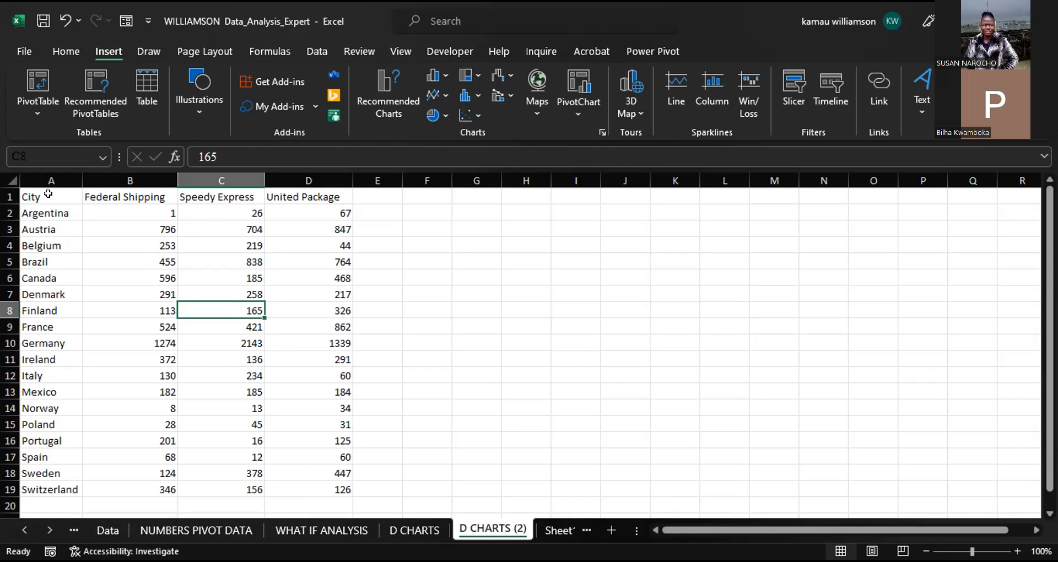
pyautogui.hotkey('ctrl', 'a')
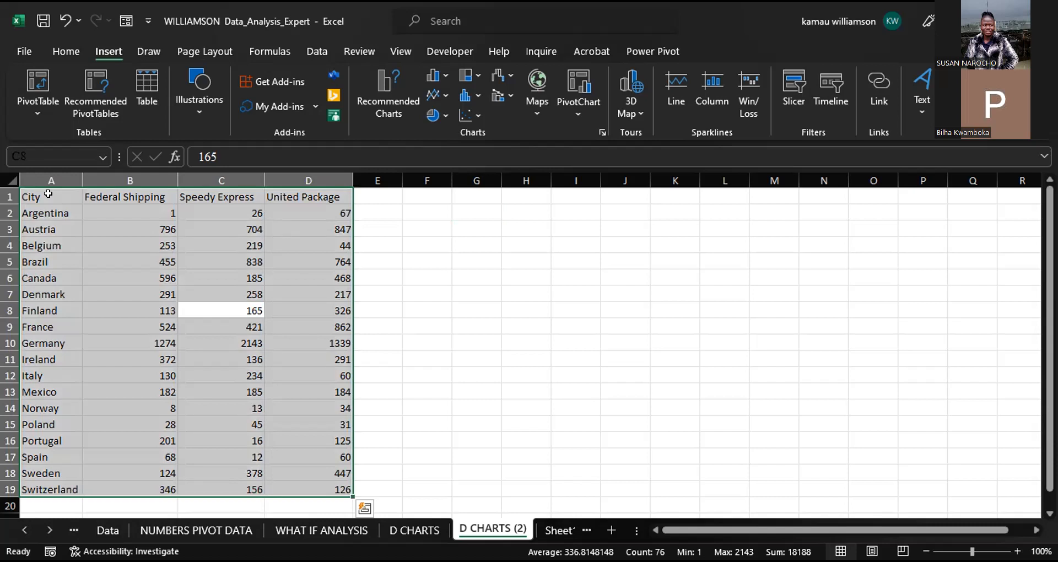
pyautogui.click(365, 508)
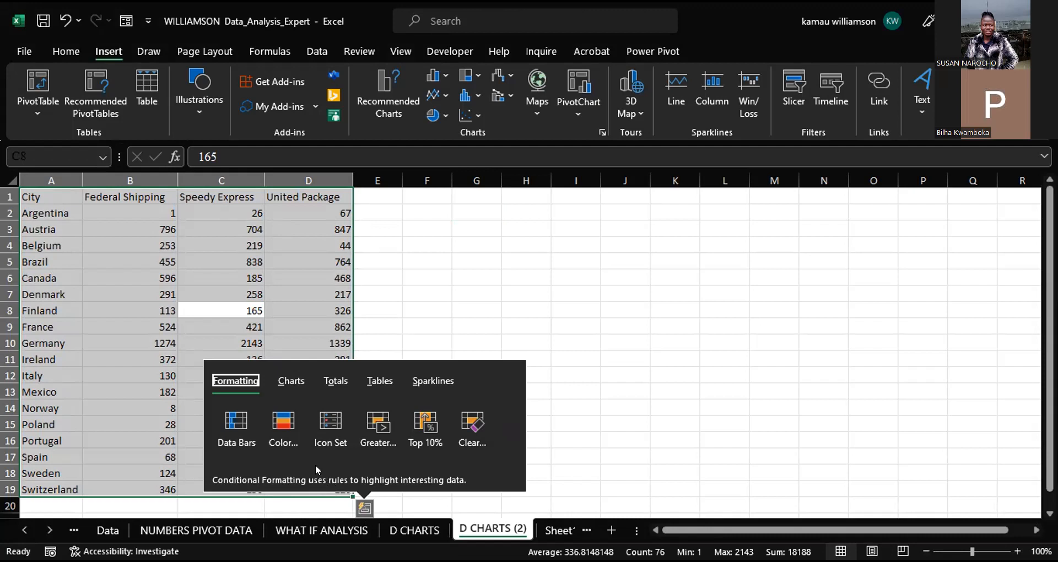
pyautogui.click(291, 380)
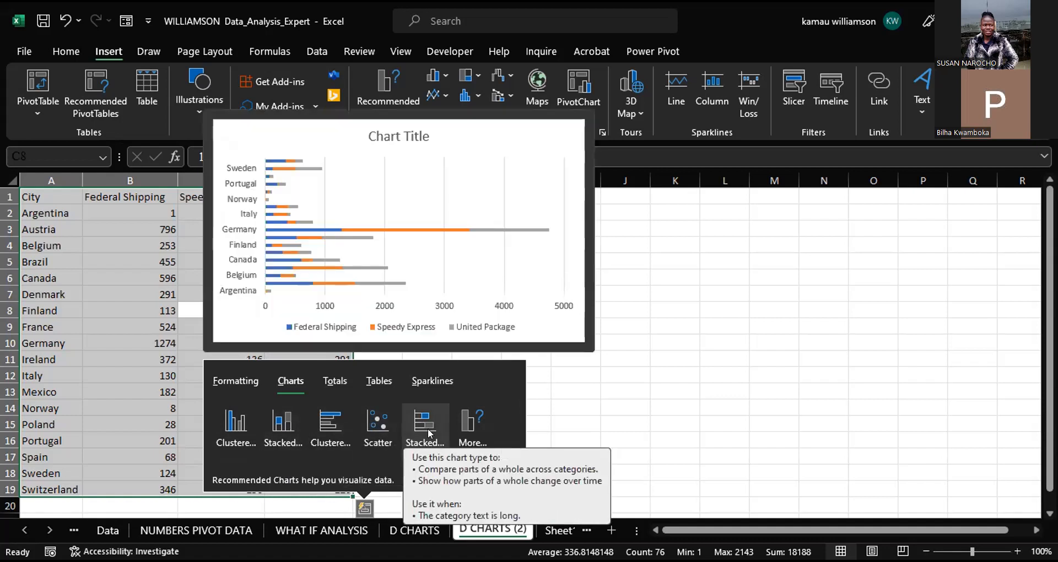
pyautogui.click(429, 431)
pyautogui.moveTo(420, 244); pyautogui.dragTo(455, 209)
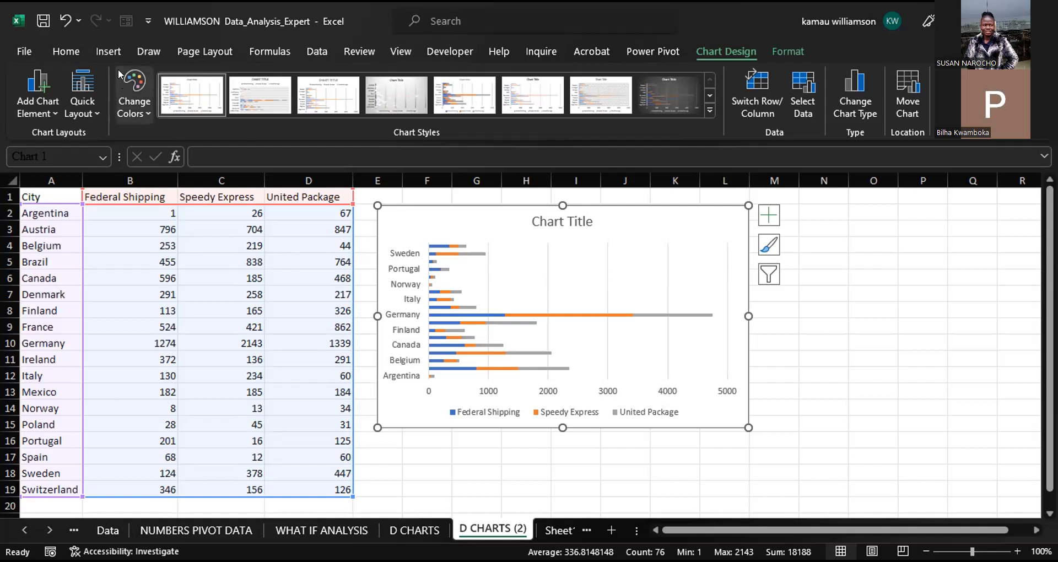
pyautogui.click(106, 51)
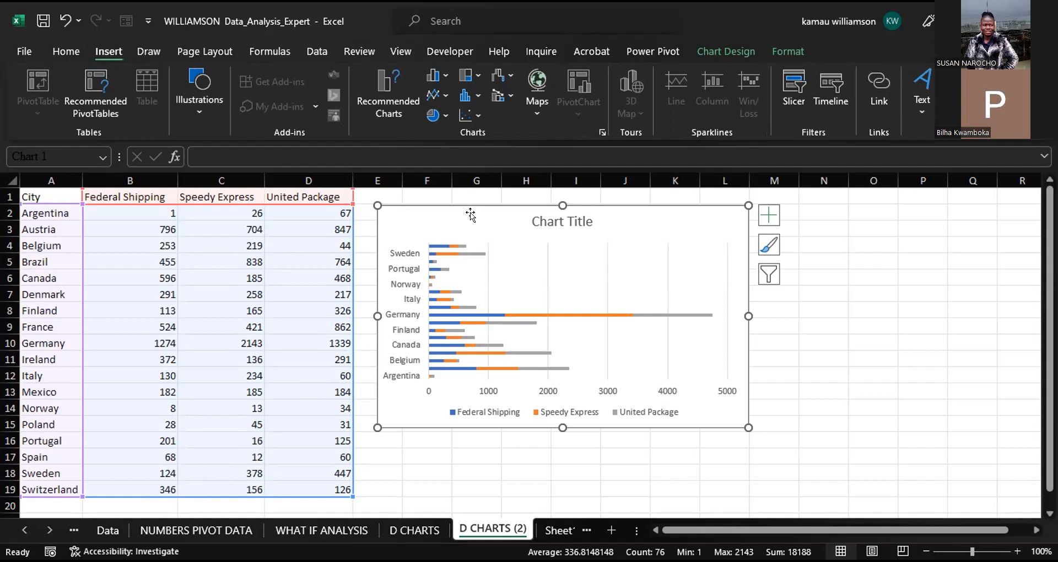
pyautogui.hotkey('ctrl', 'z')
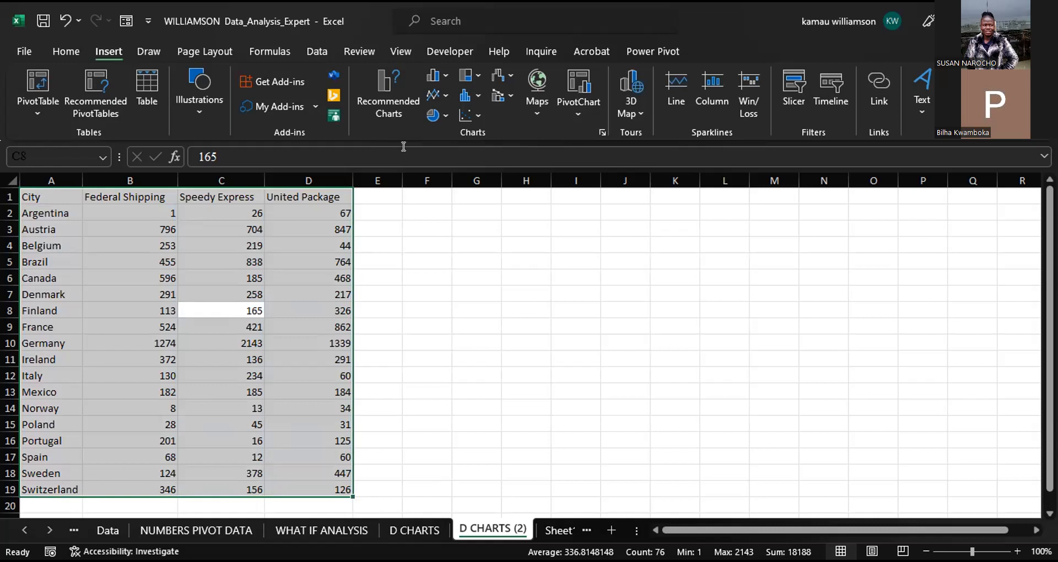
# Preview the recommended filled map, stacked column, clustered bar and scatter charts for the shipping table in an enlarged Insert Chart dialog.
pyautogui.click(380, 105)
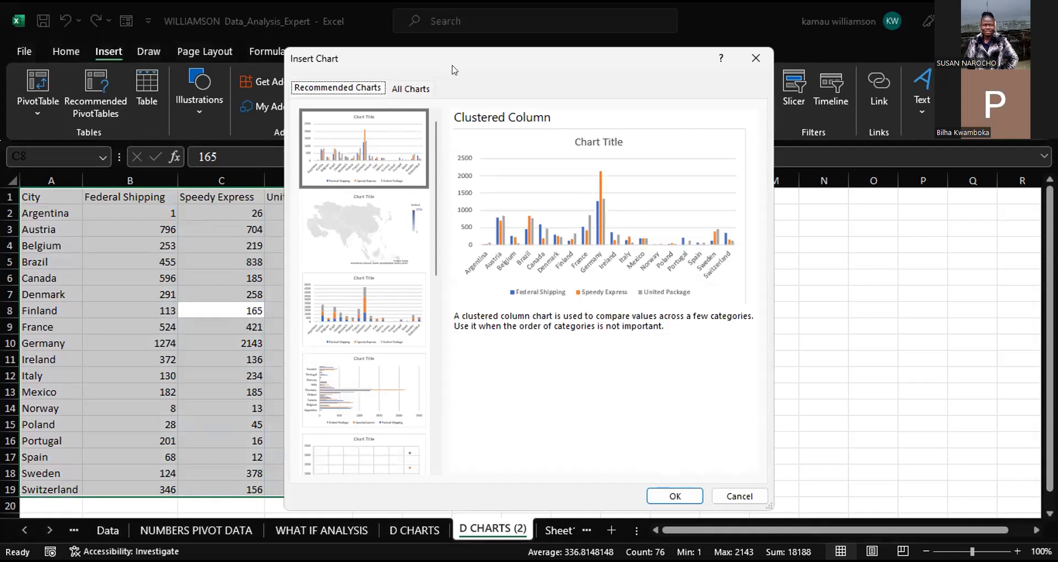
pyautogui.moveTo(452, 69); pyautogui.dragTo(452, 29)
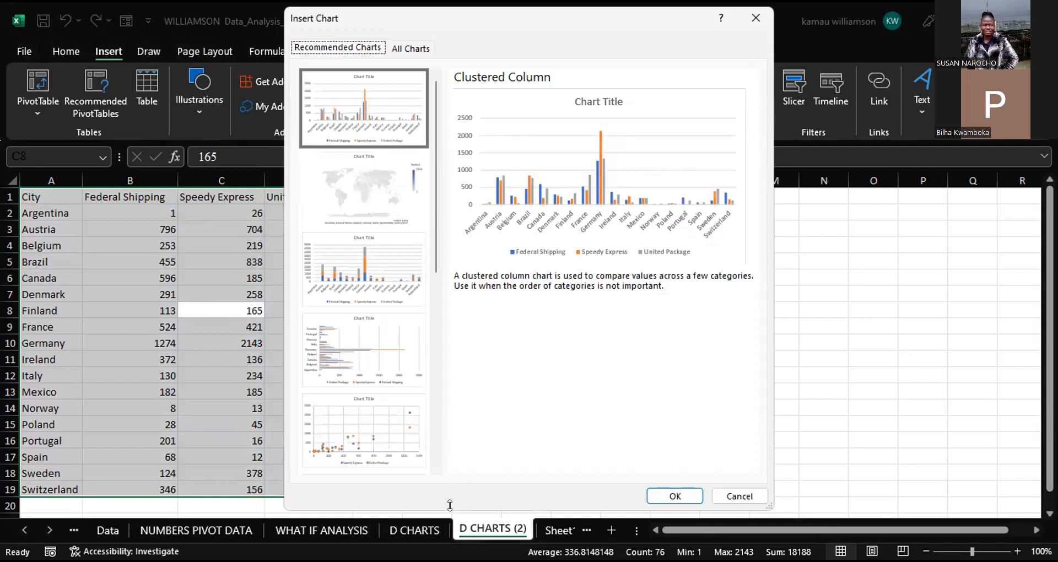
pyautogui.moveTo(450, 505); pyautogui.dragTo(450, 553)
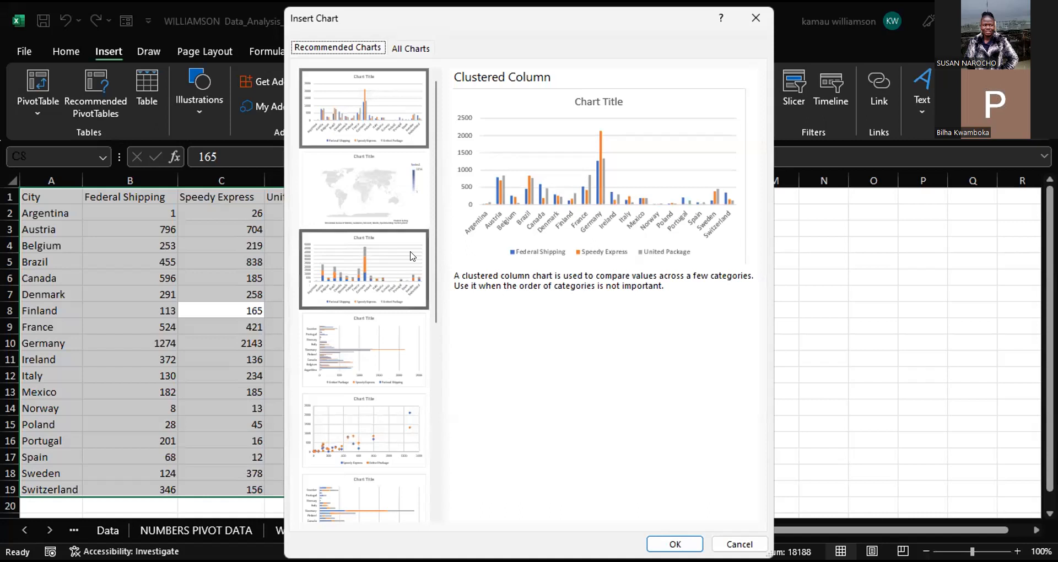
pyautogui.click(404, 206)
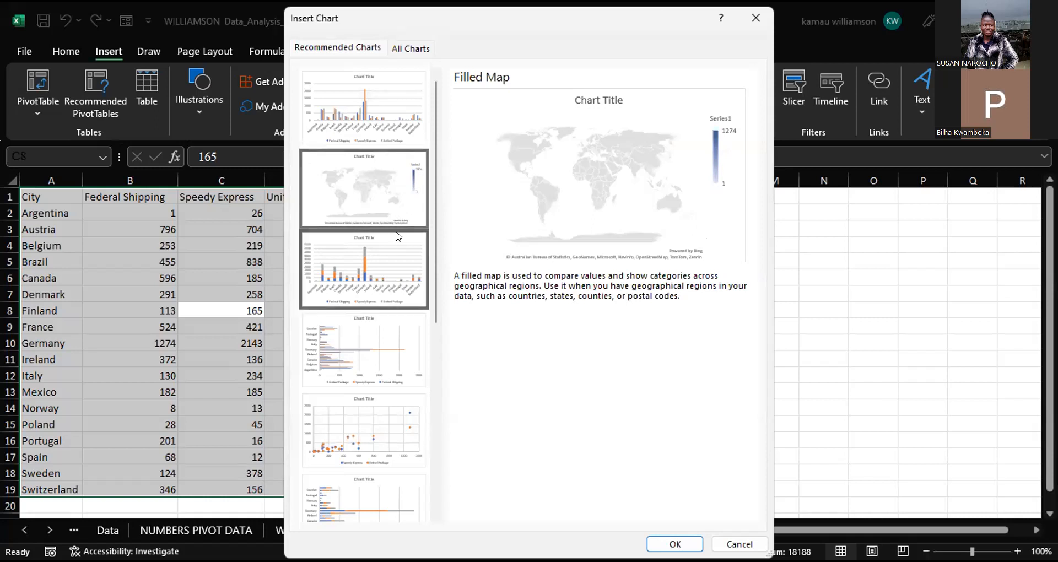
pyautogui.click(398, 254)
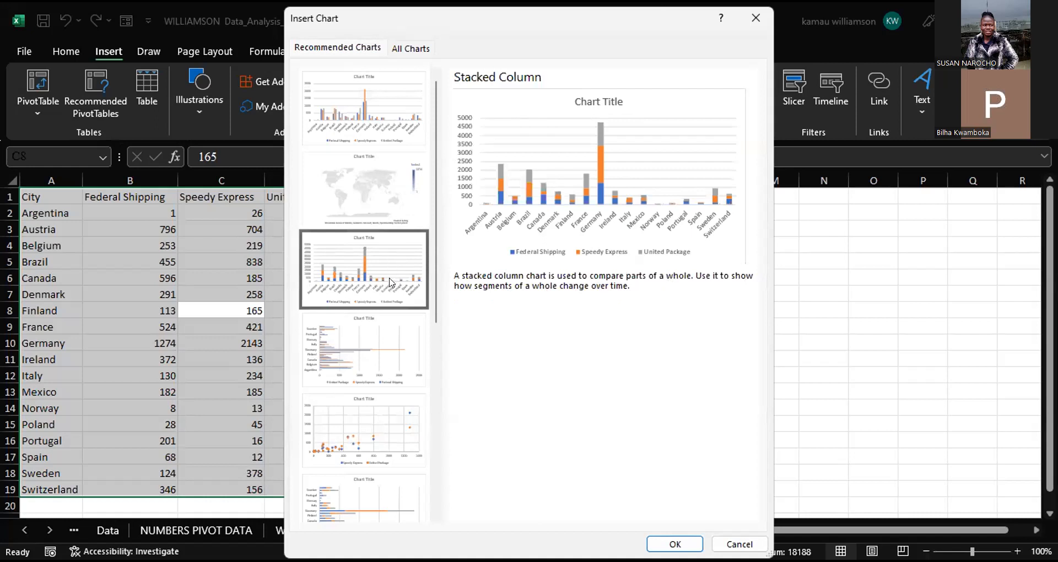
pyautogui.click(389, 333)
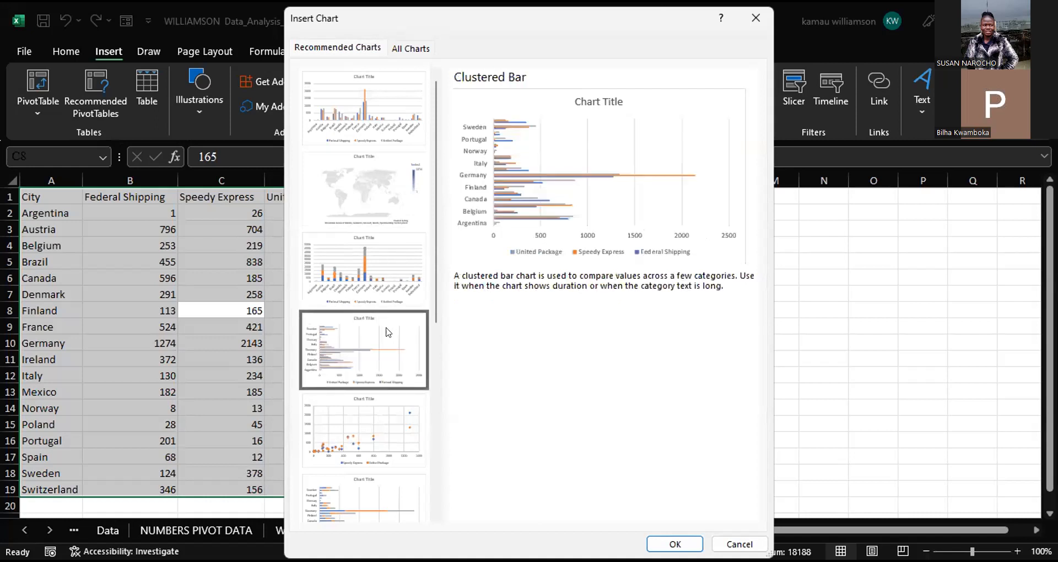
pyautogui.click(389, 417)
pyautogui.scroll(-3, 412, 331)
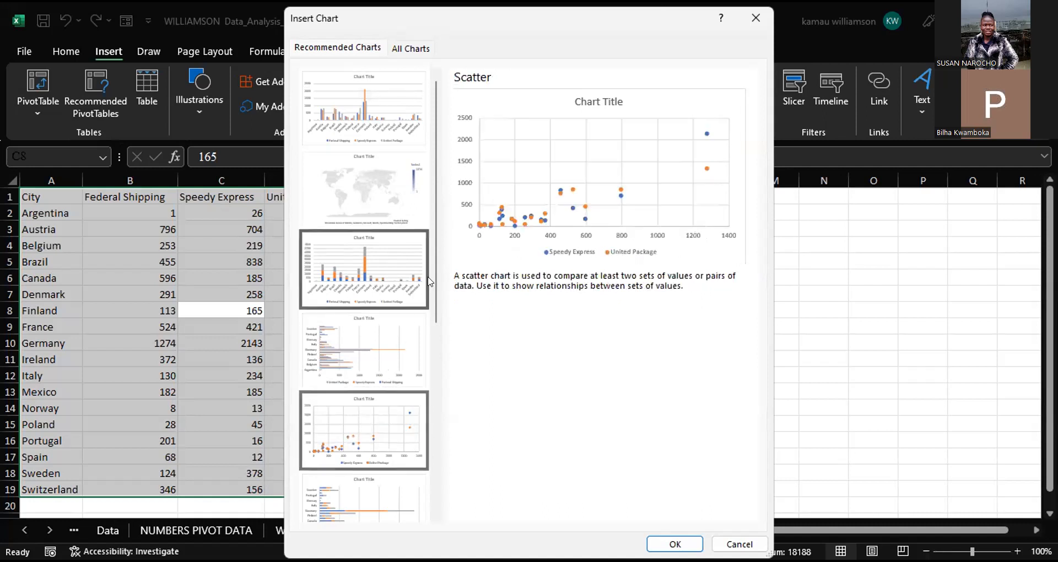
# Preview the recommended stacked bar, clustered bar, 100% stacked column, funnel and Pareto charts, and close the dialog without inserting any.
pyautogui.moveTo(438, 378); pyautogui.dragTo(437, 420)
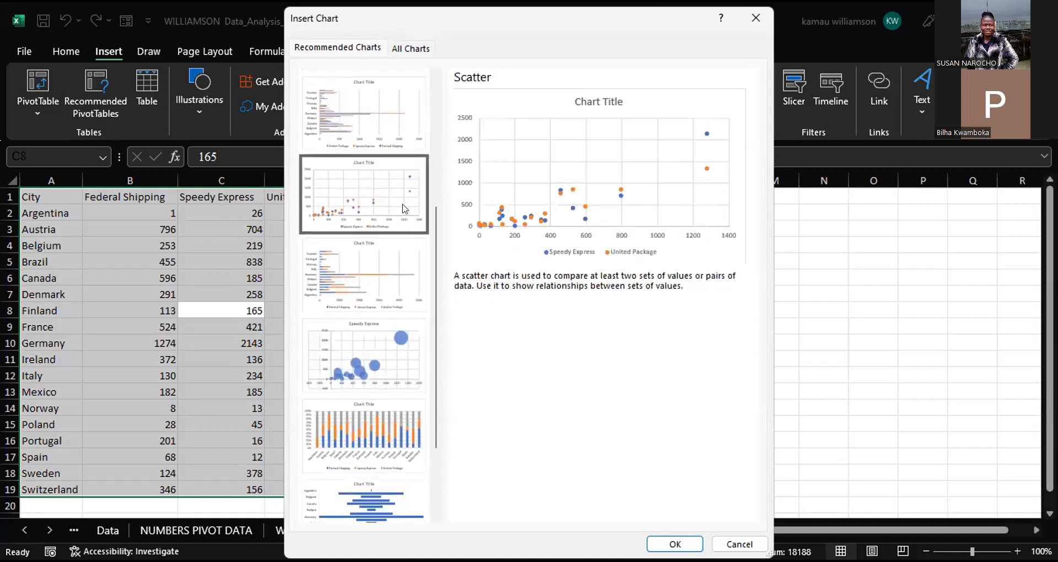
pyautogui.click(374, 248)
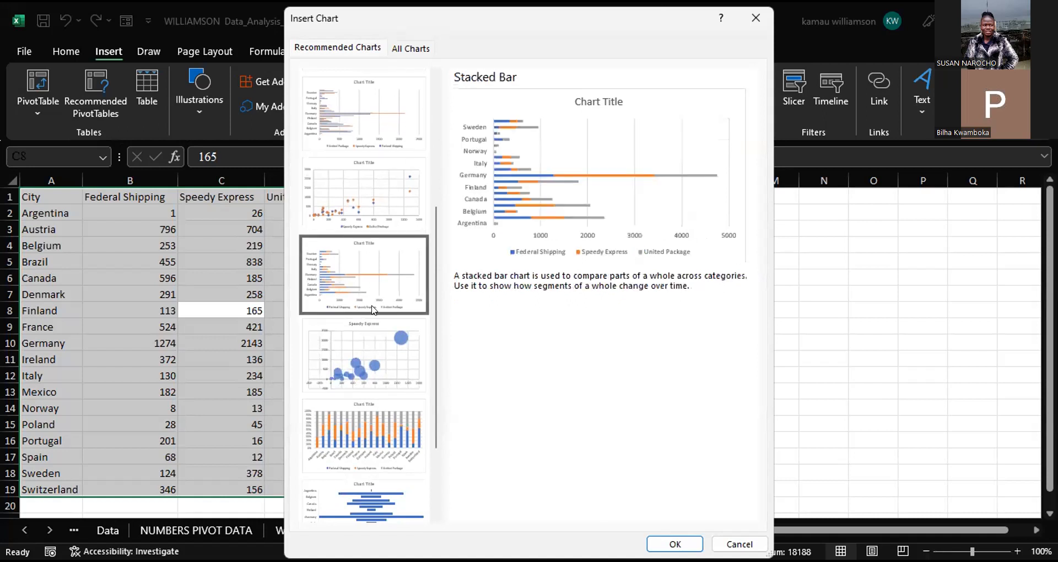
pyautogui.click(376, 127)
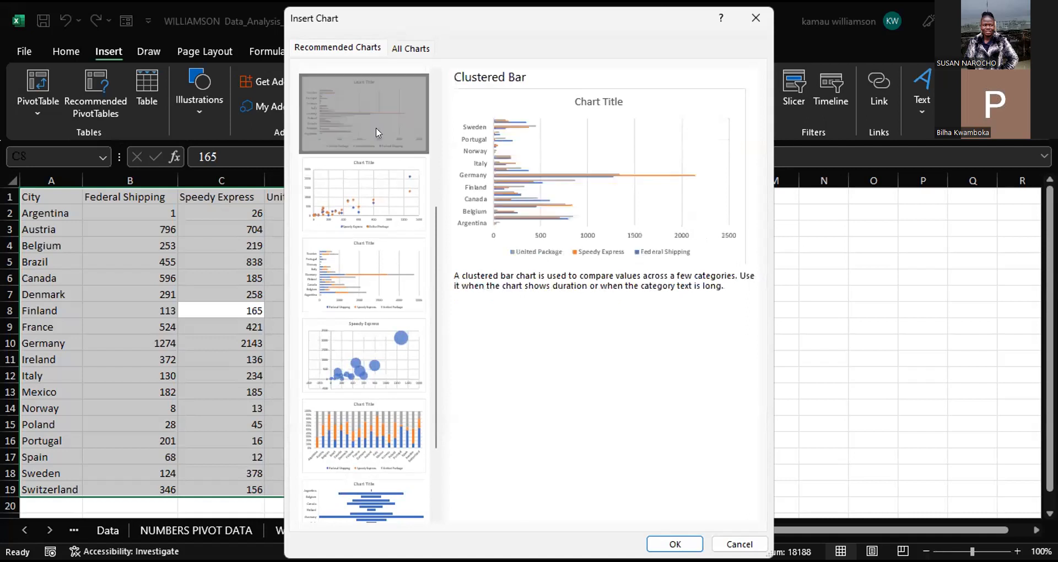
pyautogui.click(380, 218)
pyautogui.moveTo(436, 249); pyautogui.dragTo(427, 192)
pyautogui.click(404, 208)
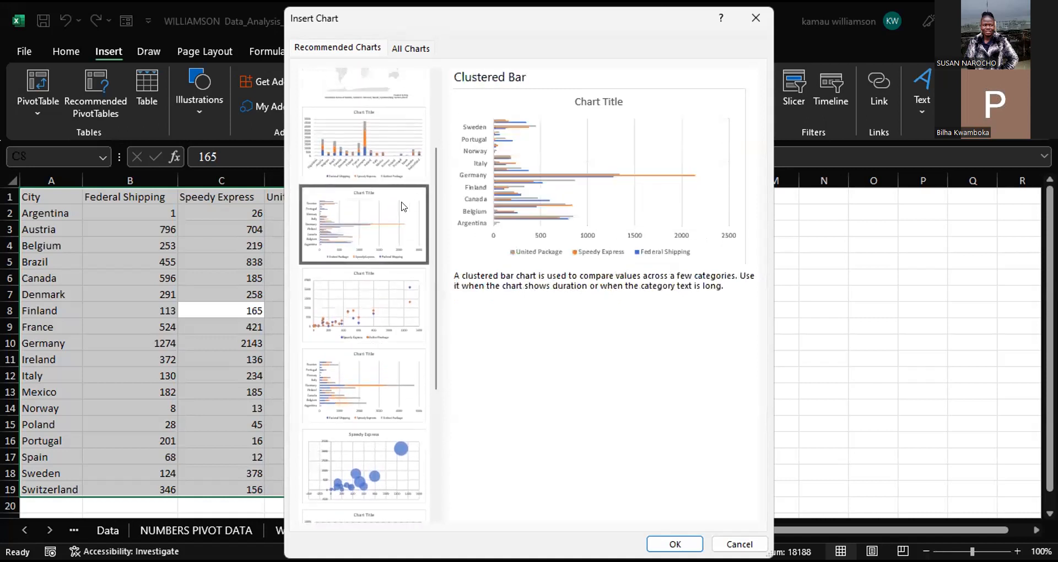
pyautogui.moveTo(439, 234); pyautogui.dragTo(437, 337)
pyautogui.click(401, 325)
pyautogui.click(403, 341)
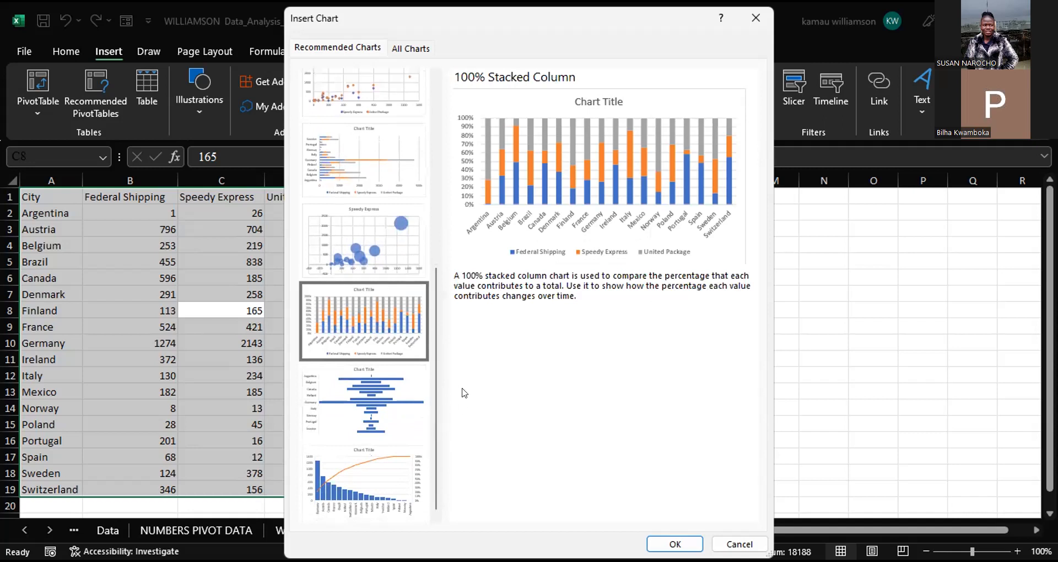
pyautogui.click(389, 414)
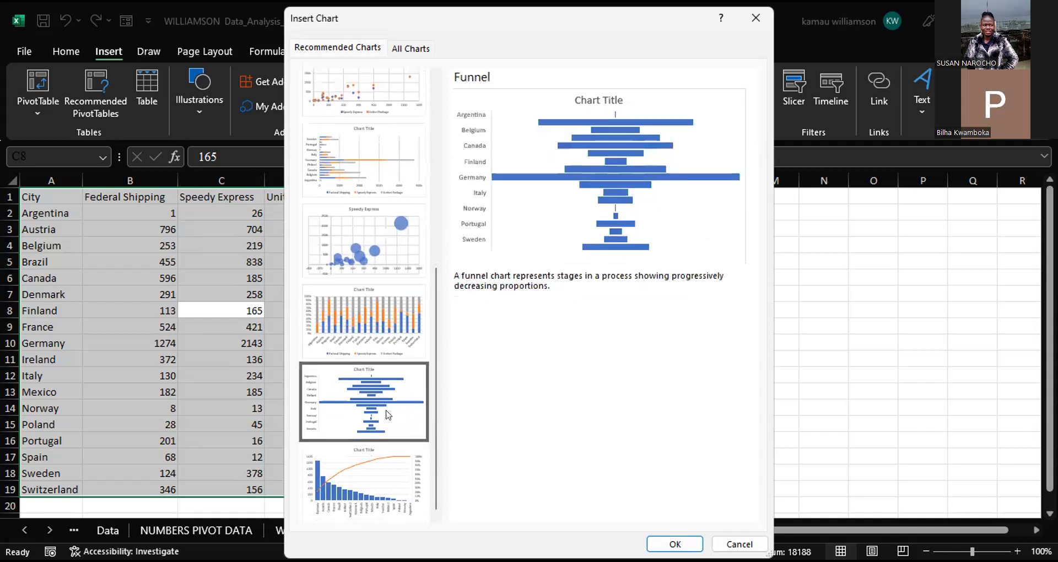
pyautogui.click(377, 485)
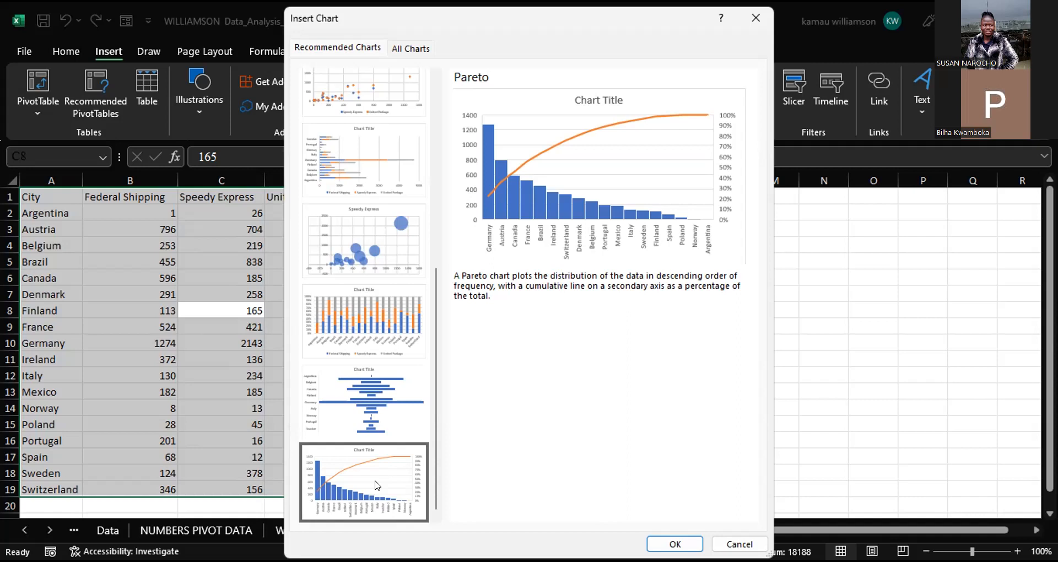
pyautogui.click(740, 545)
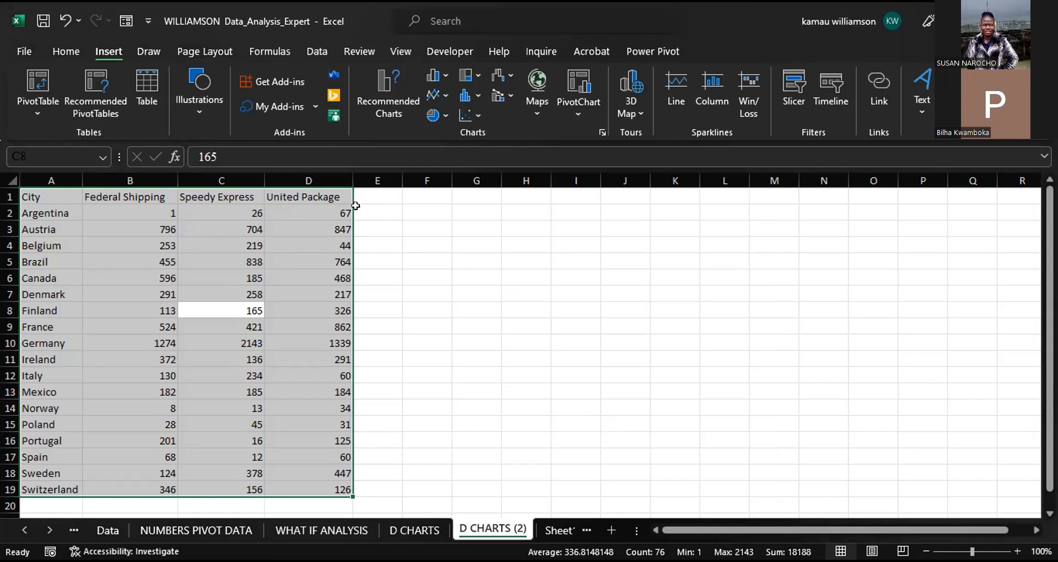
# Add the header Sparklines in cell E1 and autofit column E to its text.
pyautogui.click(378, 194)
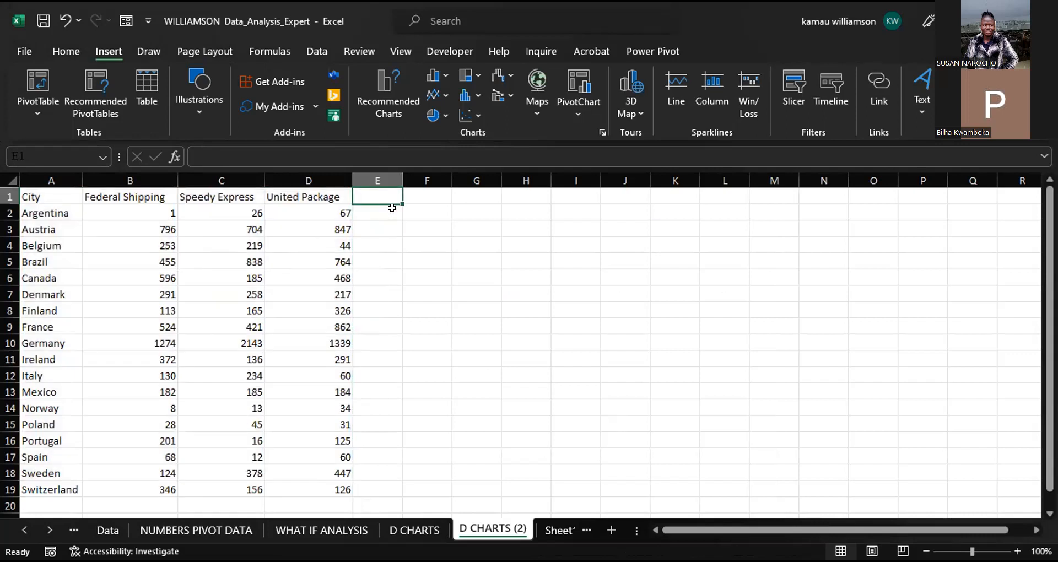
pyautogui.write('S')
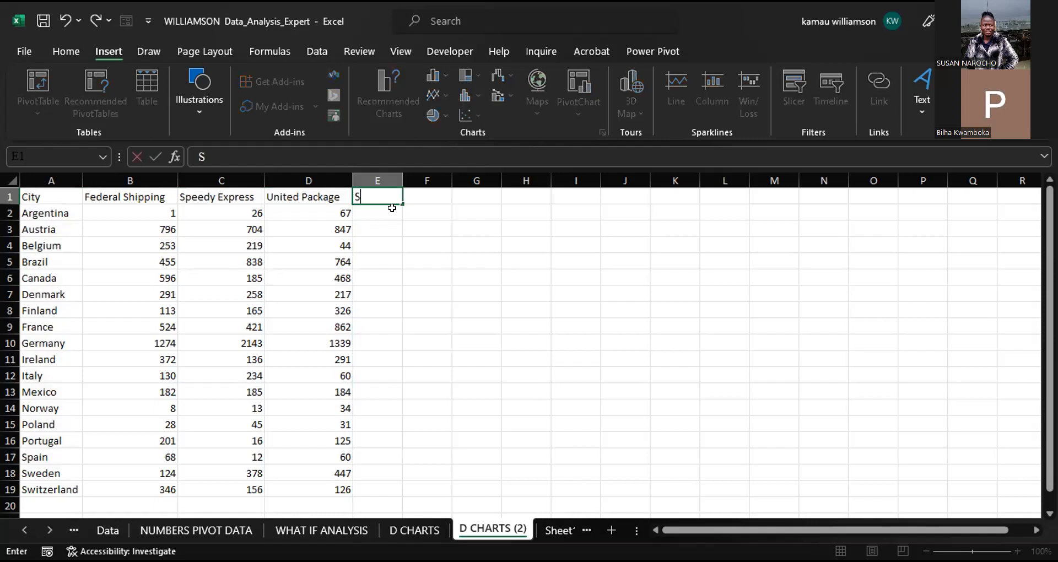
pyautogui.write('parklines')
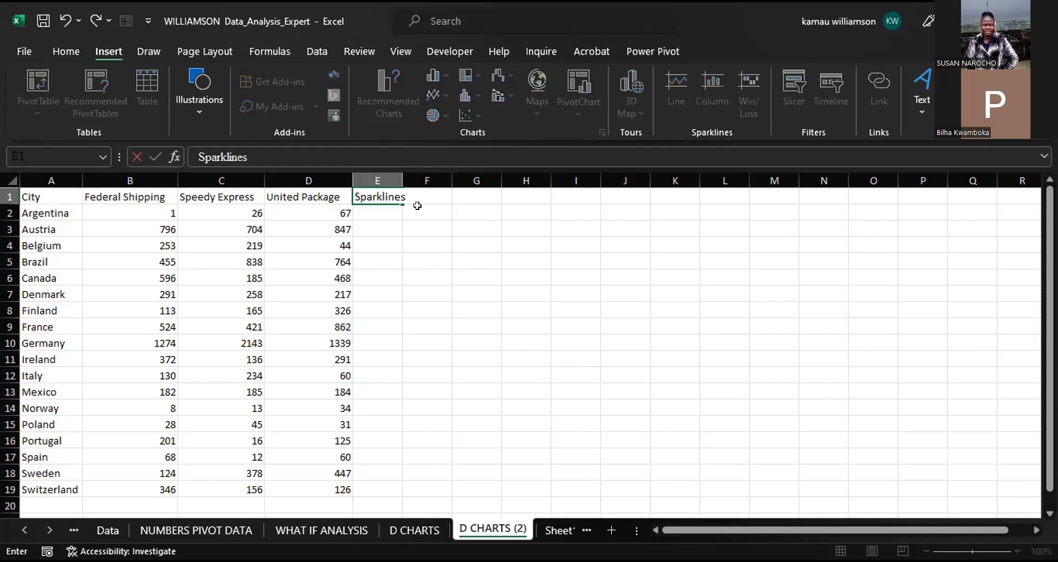
pyautogui.click(421, 195)
pyautogui.click(421, 196)
pyautogui.doubleClick(401, 180)
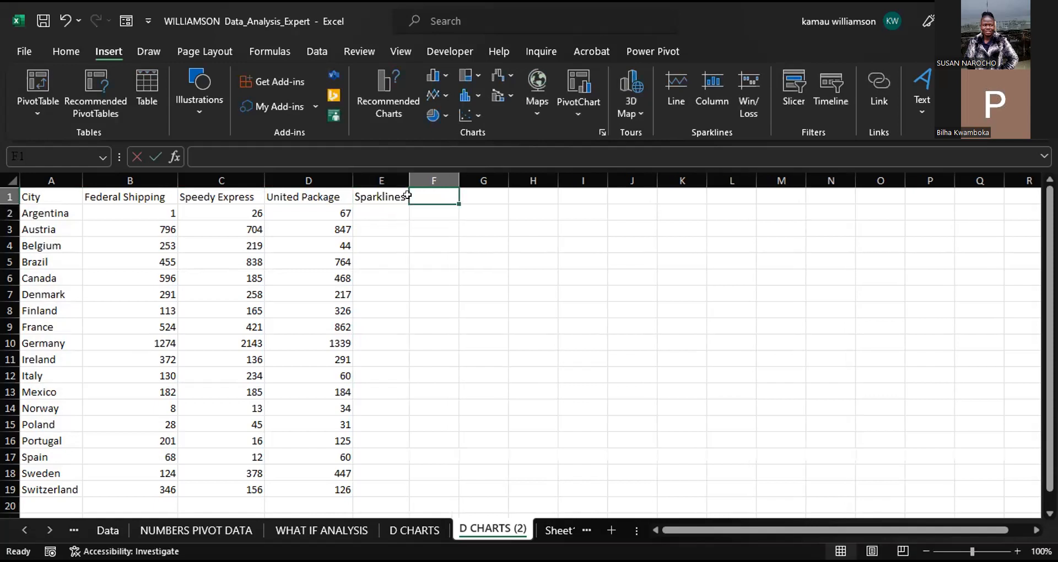
pyautogui.click(389, 196)
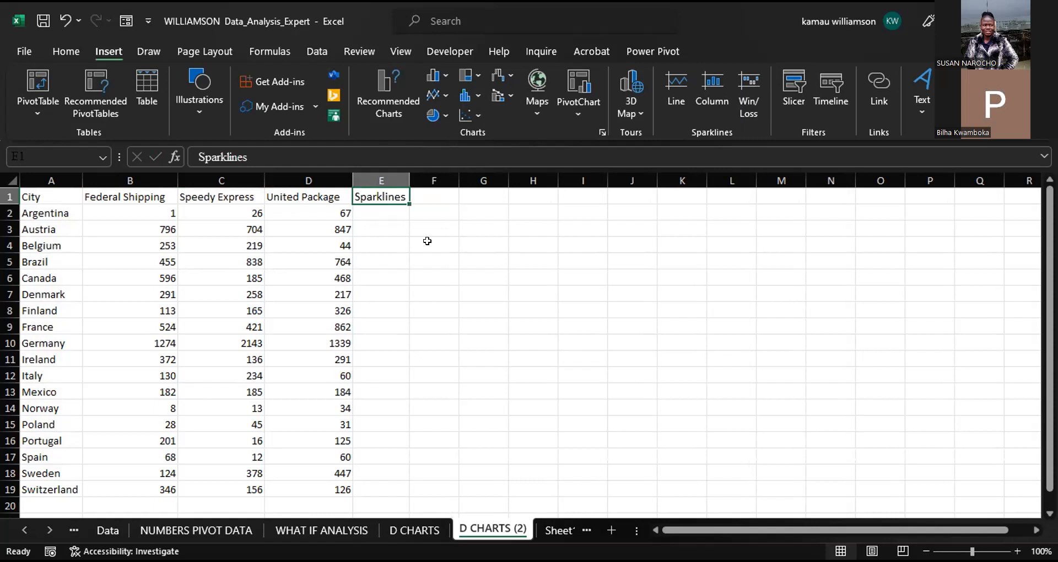
# Insert line sparklines in E2:E19 from the data range B2:D19, and highlight the Poland and Finland rows to read their trends.
pyautogui.click(393, 209)
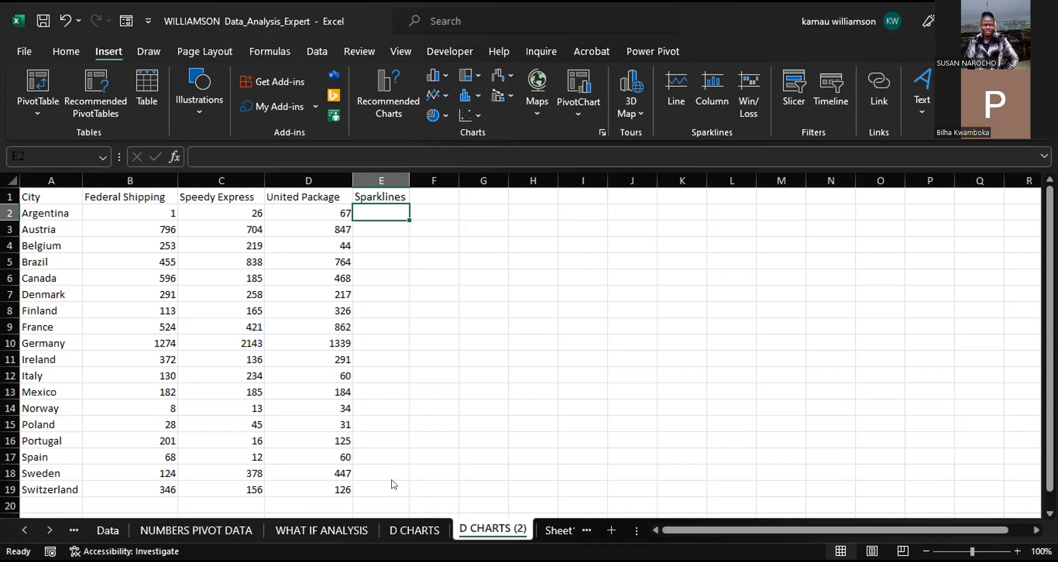
pyautogui.hotkey('shift', 'Down')
pyautogui.hotkey('shift', 'Down')
pyautogui.hotkey('shift', 'Down')
pyautogui.hotkey('shift', 'Down')
pyautogui.hotkey('shift', 'Down')
pyautogui.hotkey('shift', 'Down')
pyautogui.hotkey('shift', 'Down')
pyautogui.hotkey('shift', 'Down')
pyautogui.hotkey('shift', 'Down')
pyautogui.hotkey('shift', 'Down')
pyautogui.hotkey('shift', 'Down')
pyautogui.hotkey('shift', 'Down')
pyautogui.hotkey('shift', 'Down')
pyautogui.hotkey('shift', 'Down')
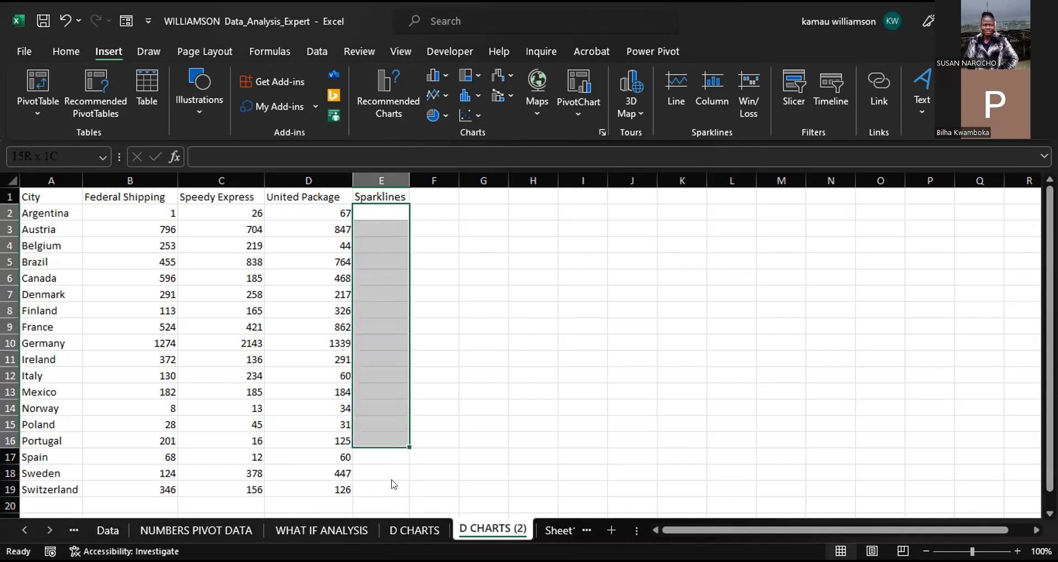
pyautogui.hotkey('shift', 'Down')
pyautogui.hotkey('shift', 'Down')
pyautogui.hotkey('shift', 'Down')
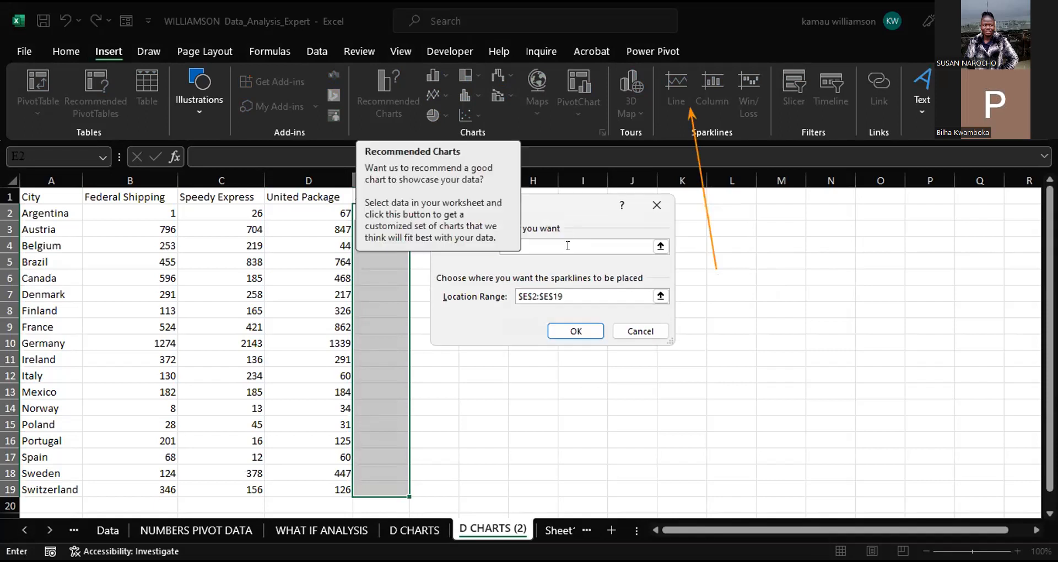
pyautogui.click(131, 208)
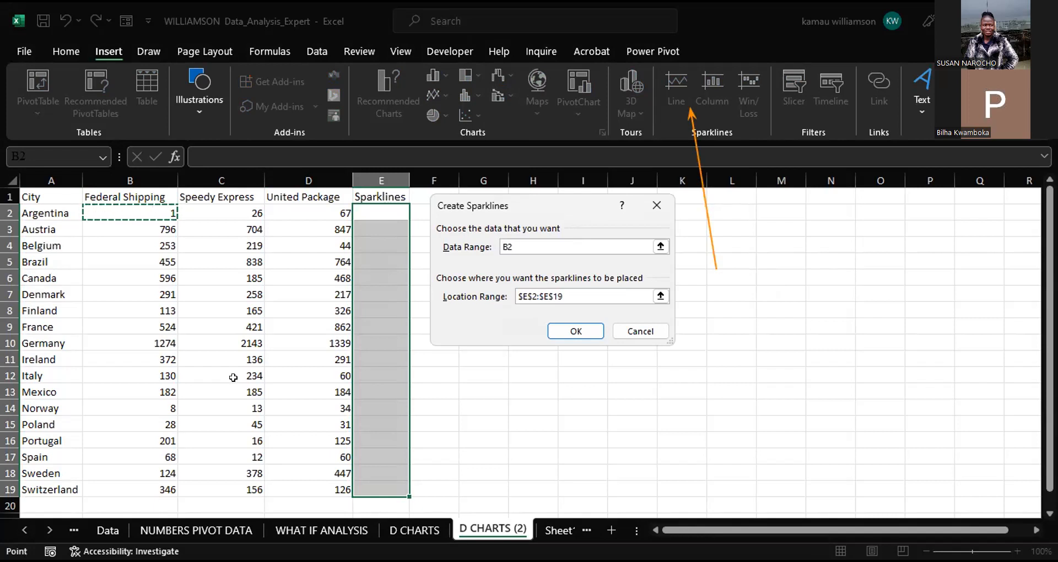
pyautogui.keyDown('shift'); pyautogui.click(307, 483); pyautogui.keyUp('shift')
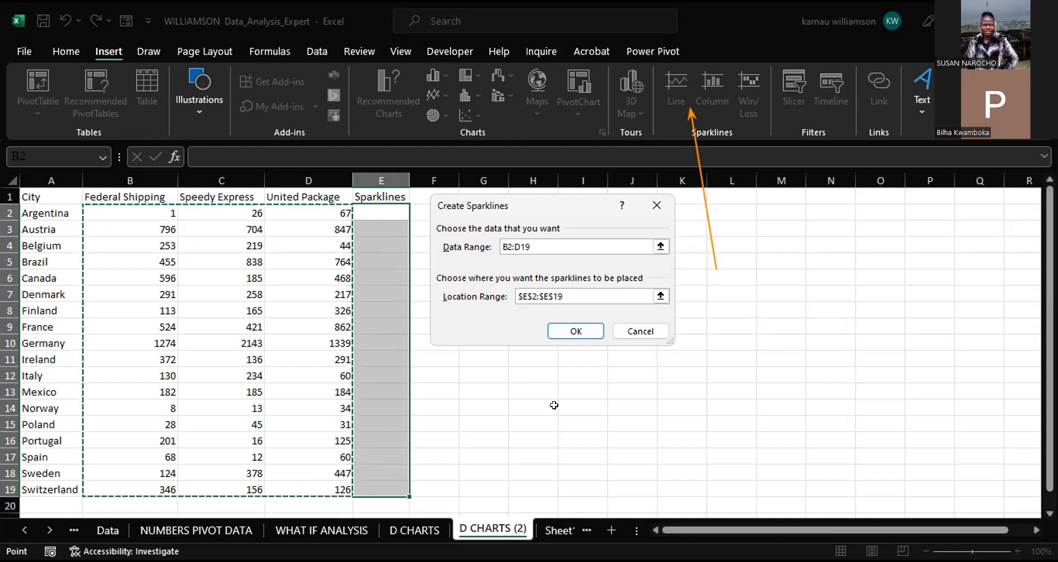
pyautogui.click(575, 331)
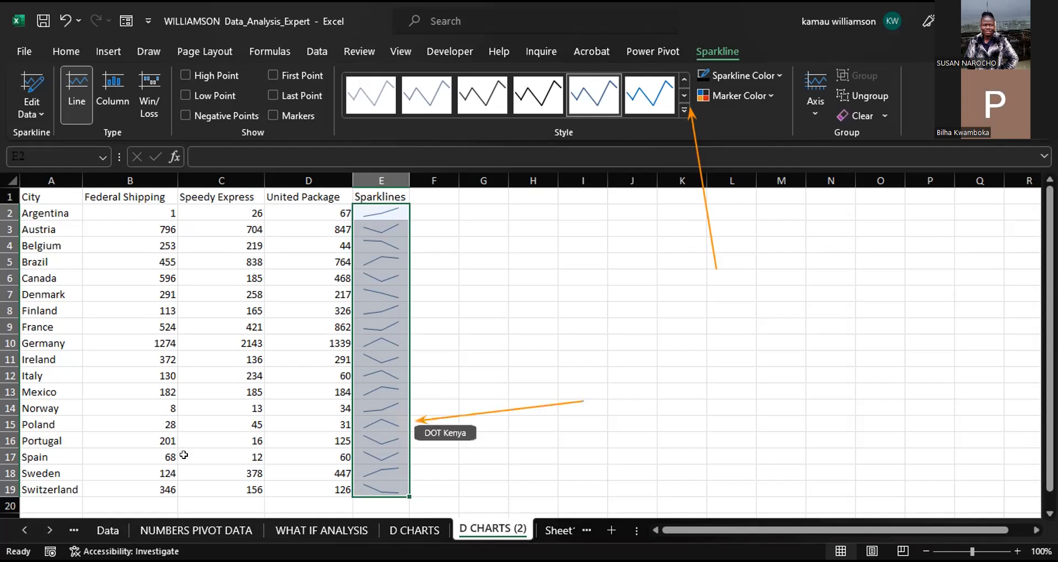
pyautogui.click(9, 423)
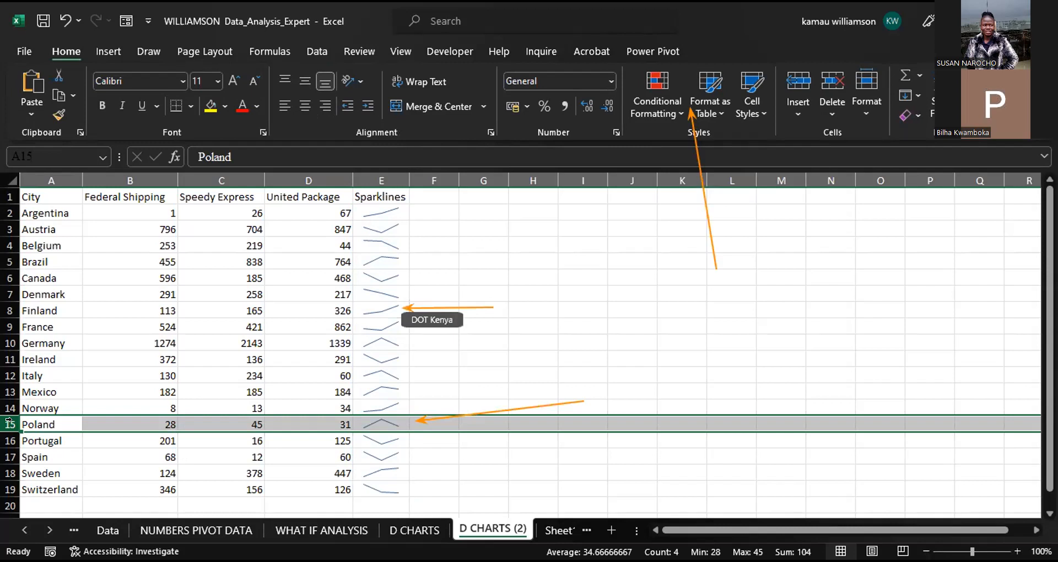
pyautogui.click(9, 309)
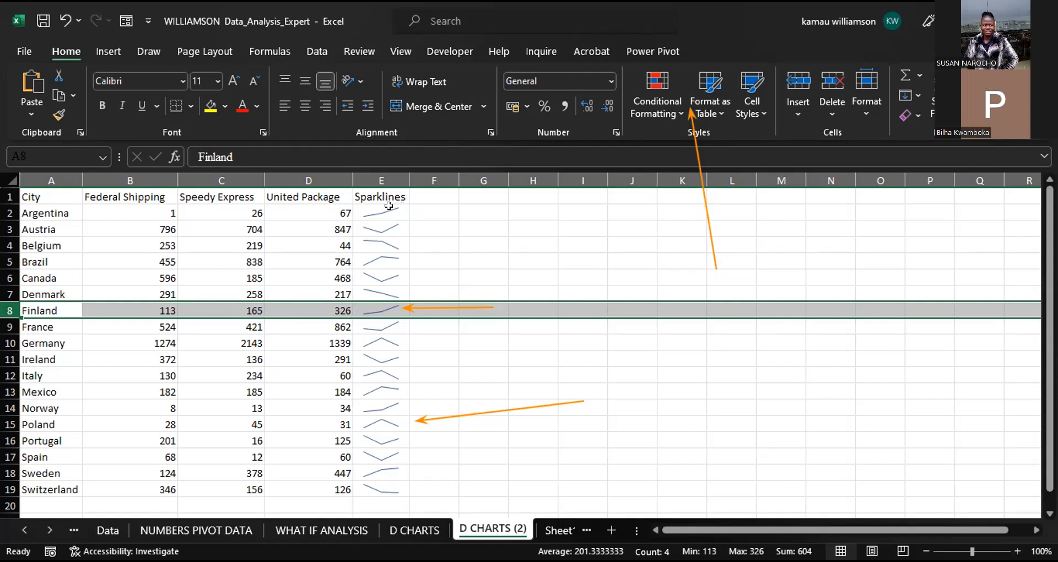
# Replace the line sparklines in E2:E19 with column sparklines based on B2:D19, and convert them to Win/Loss sparklines.
pyautogui.moveTo(389, 206); pyautogui.dragTo(390, 490)
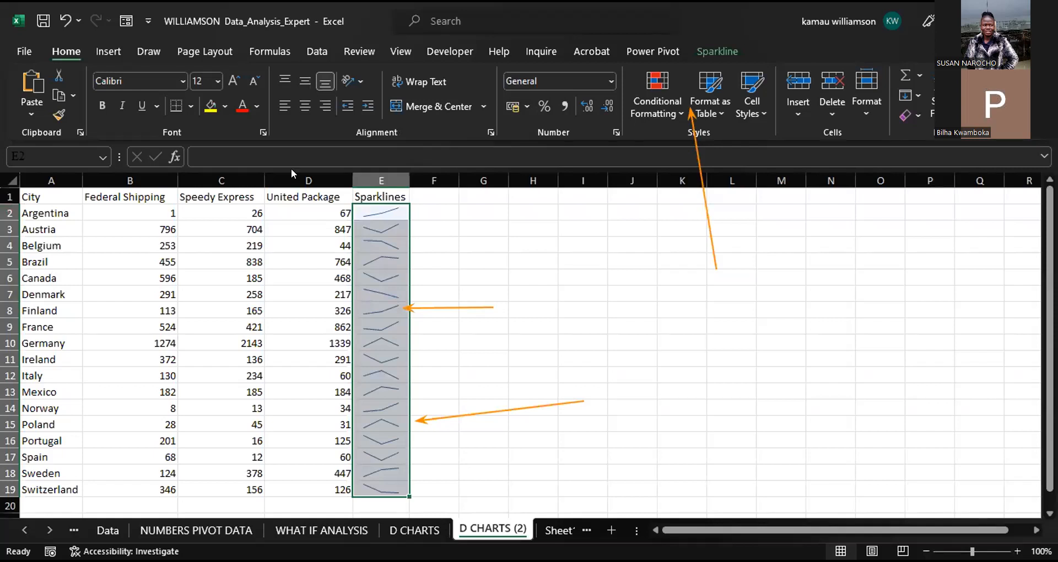
pyautogui.click(109, 51)
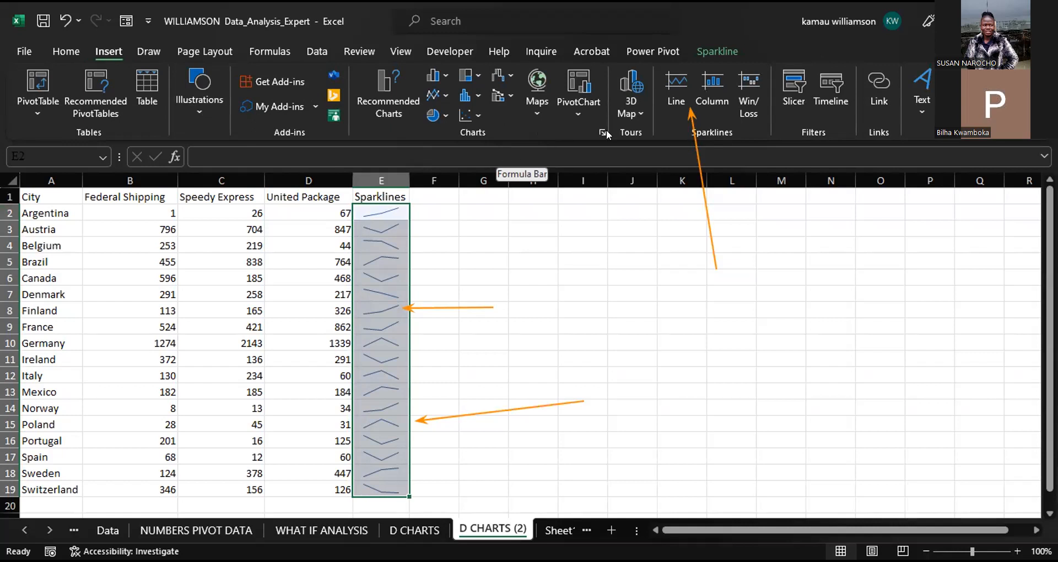
pyautogui.click(706, 100)
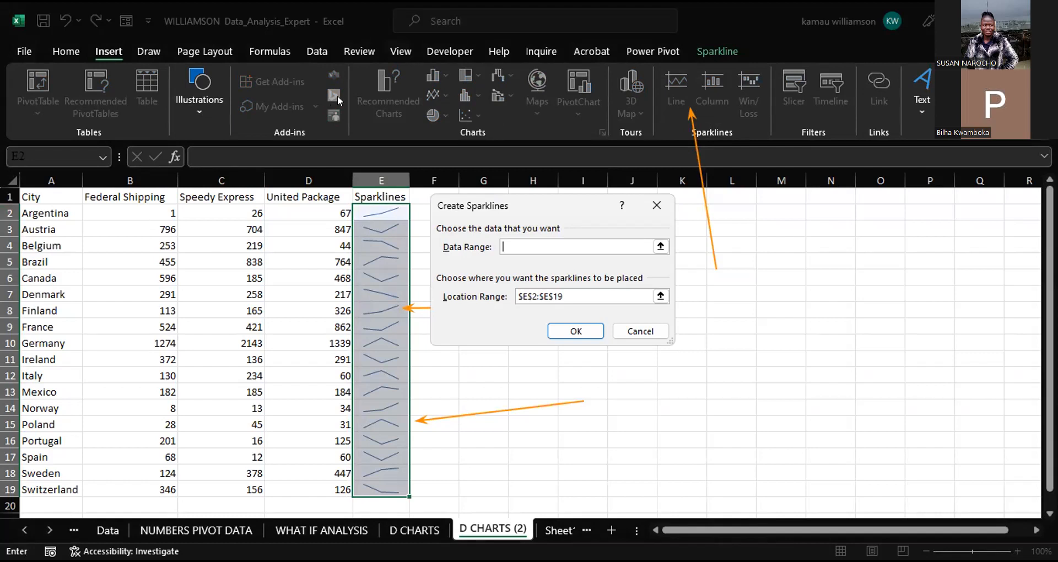
pyautogui.click(350, 68)
pyautogui.click(135, 216)
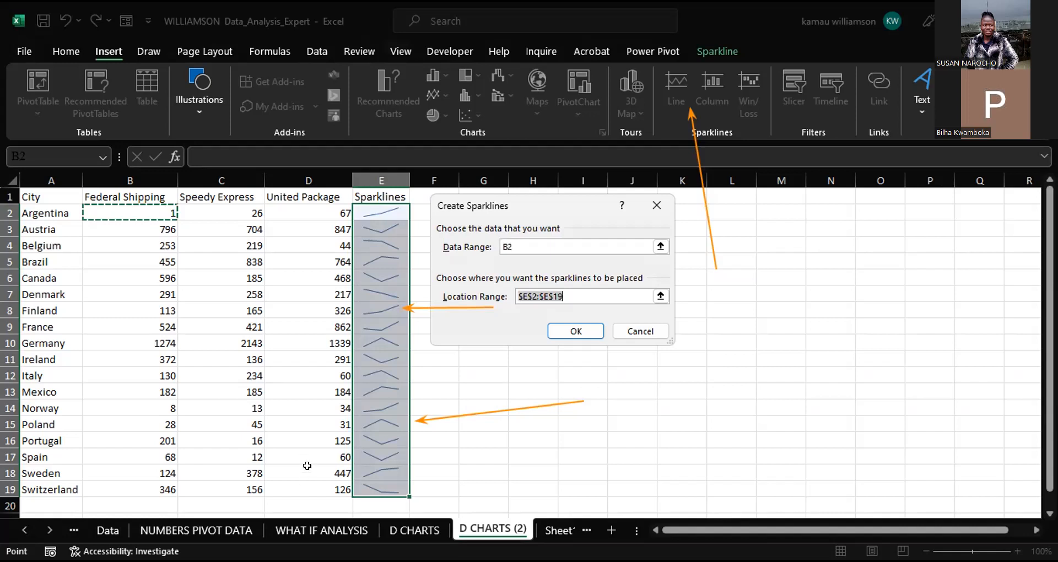
pyautogui.hotkey('ctrl', 'shift', 'Right')
pyautogui.hotkey('ctrl', 'shift', 'Down')
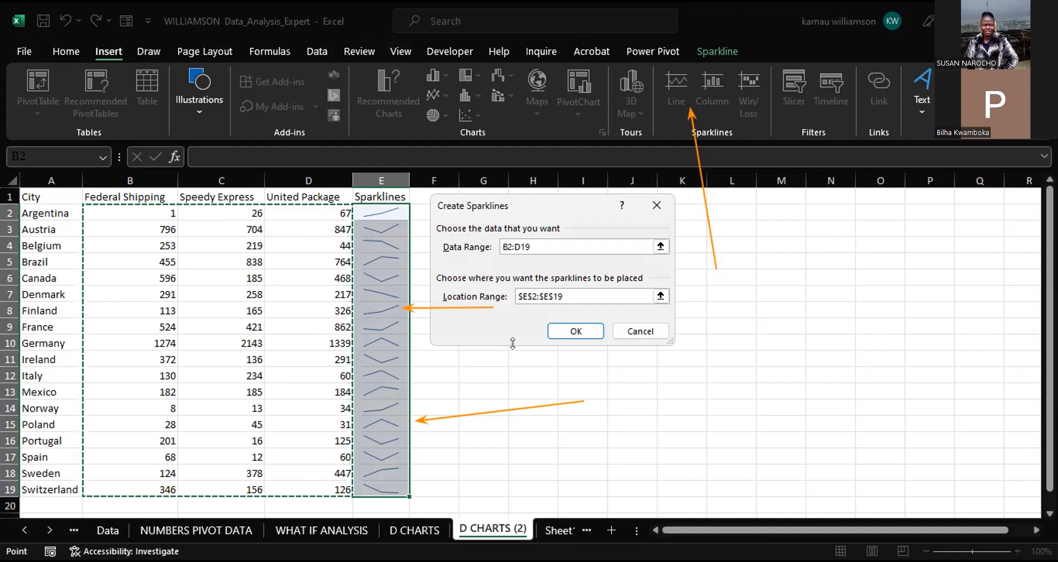
pyautogui.click(560, 333)
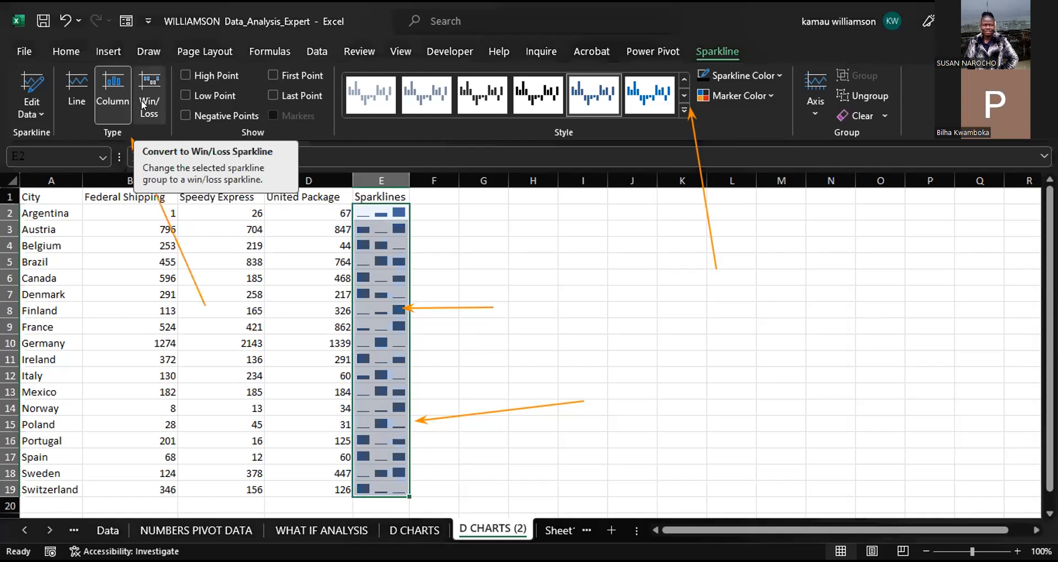
pyautogui.click(141, 100)
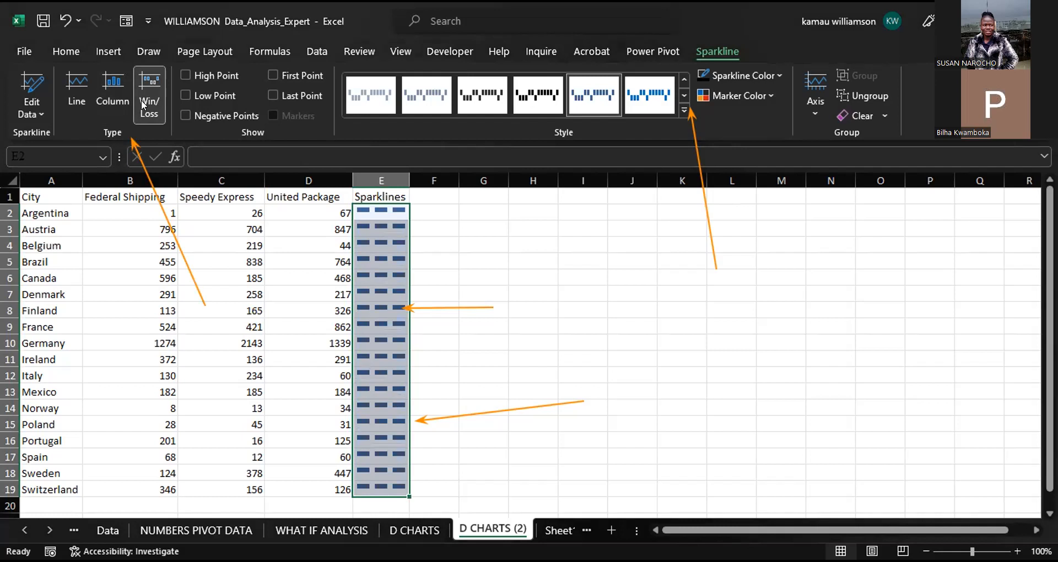
# Convert the Win/Loss sparklines back to line sparklines and mark their high and low points.
pyautogui.click(72, 93)
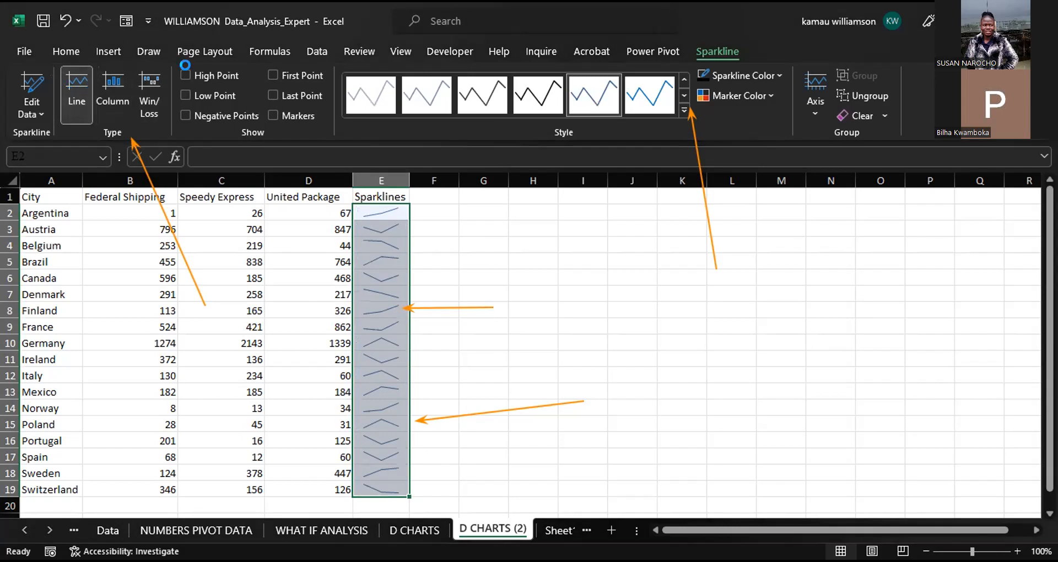
pyautogui.click(185, 74)
pyautogui.click(183, 90)
# Insert a blank column E in front of the Sparklines column.
pyautogui.click(372, 176)
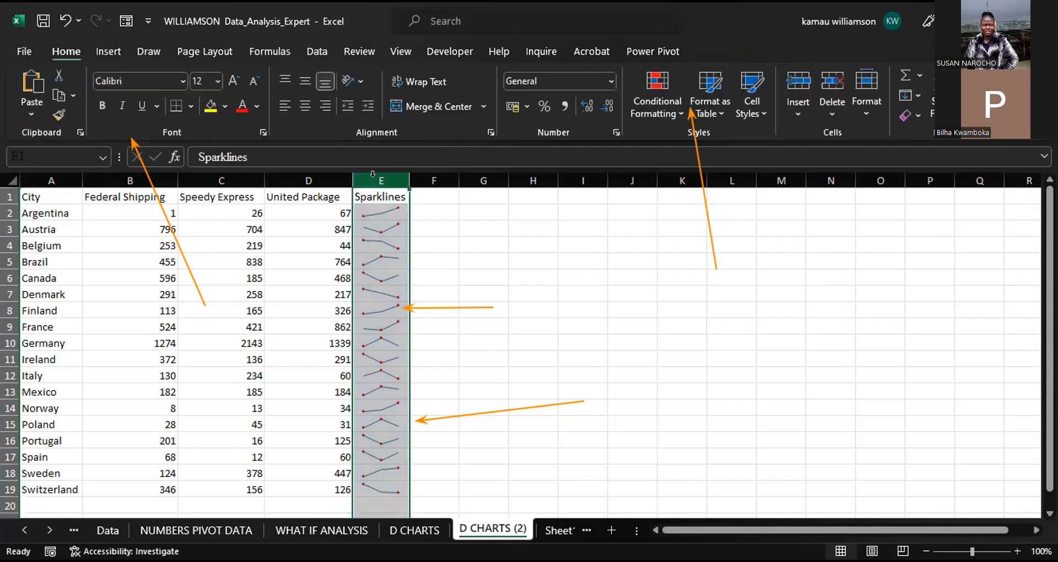
pyautogui.rightClick(372, 174)
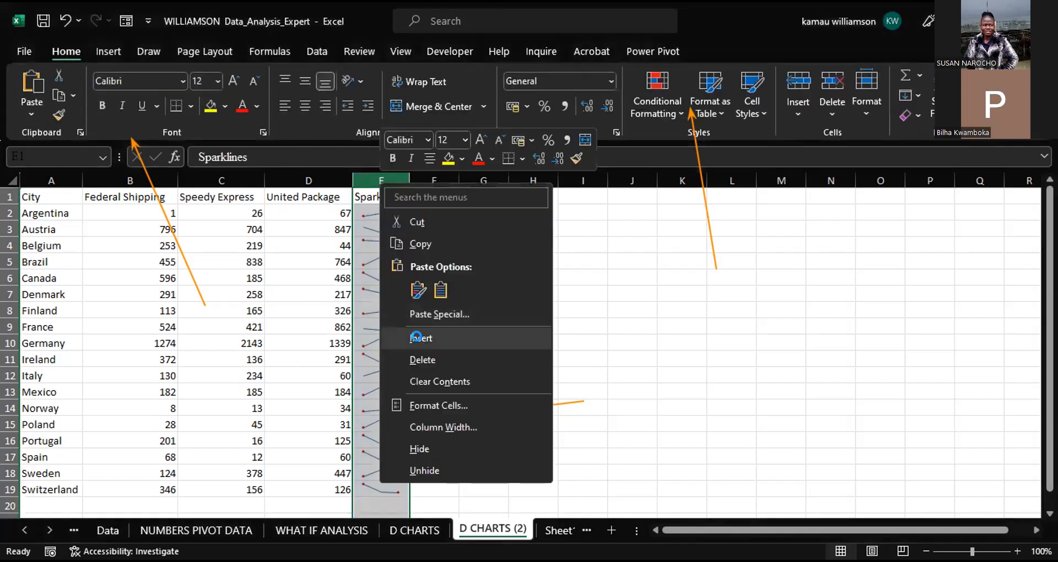
pyautogui.click(417, 337)
pyautogui.click(402, 196)
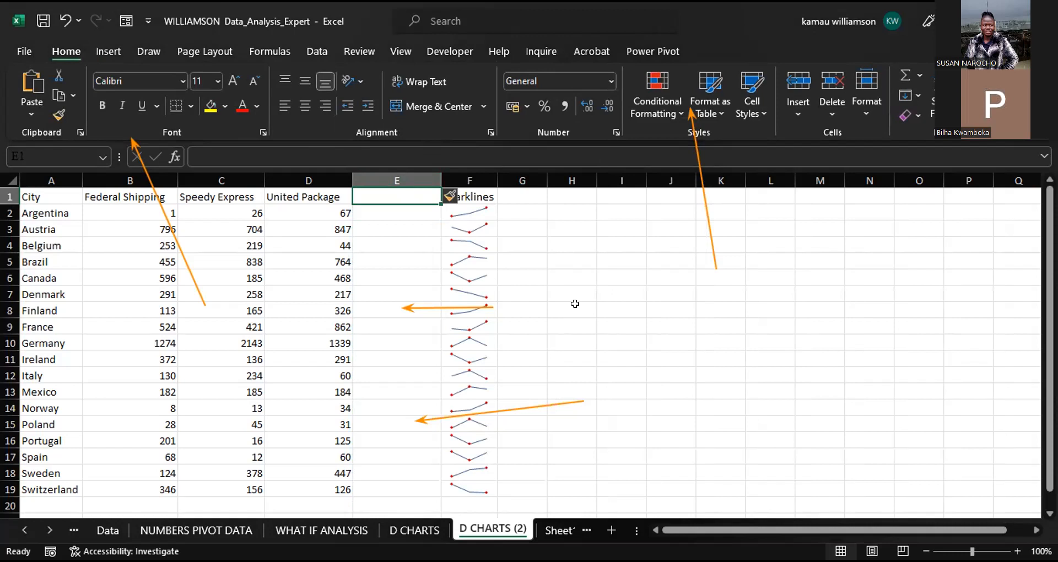
# Hide the Sparklines column F.
pyautogui.click(466, 179)
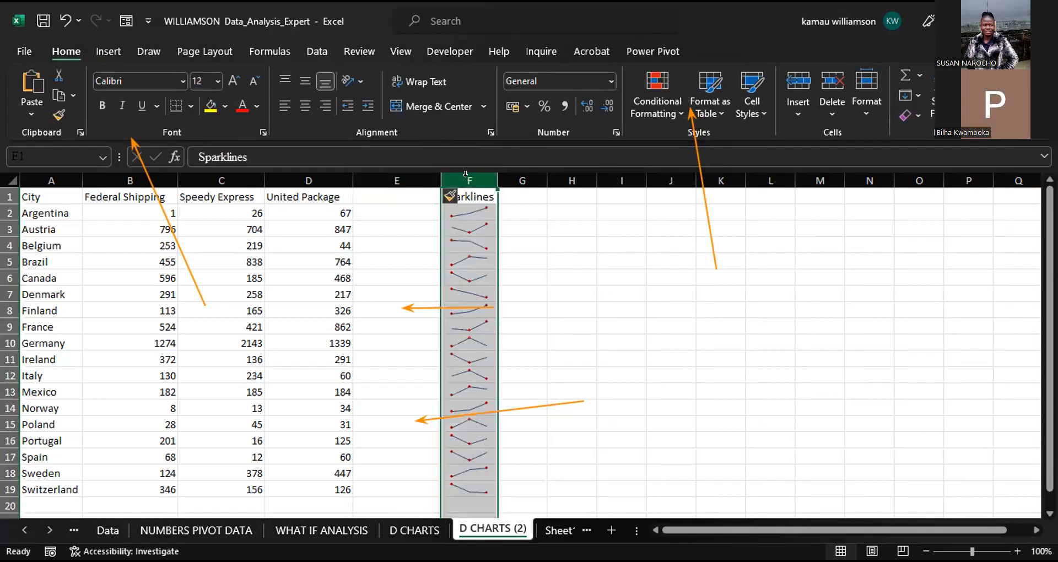
pyautogui.rightClick(466, 175)
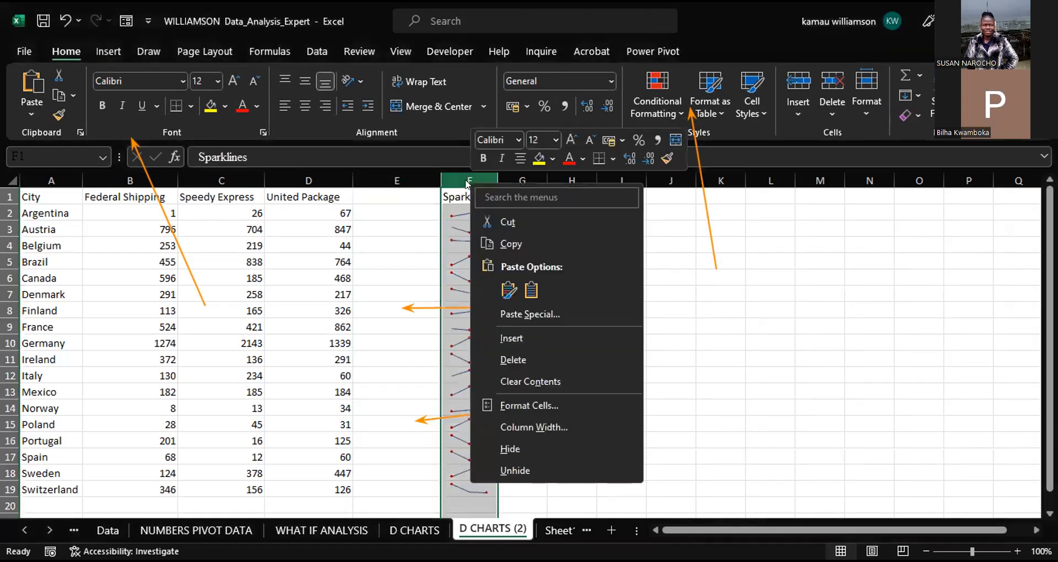
pyautogui.click(535, 445)
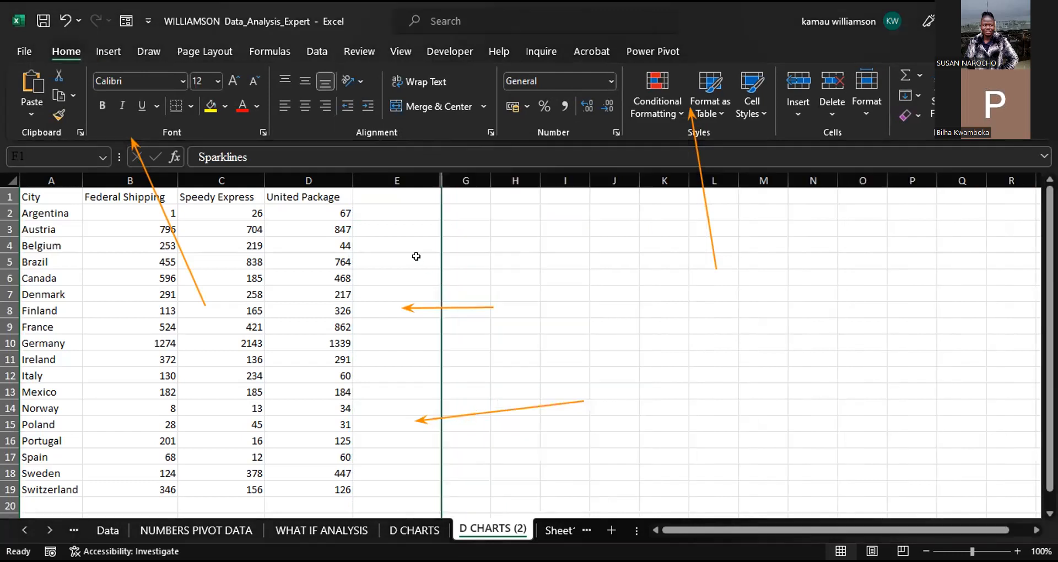
pyautogui.click(413, 194)
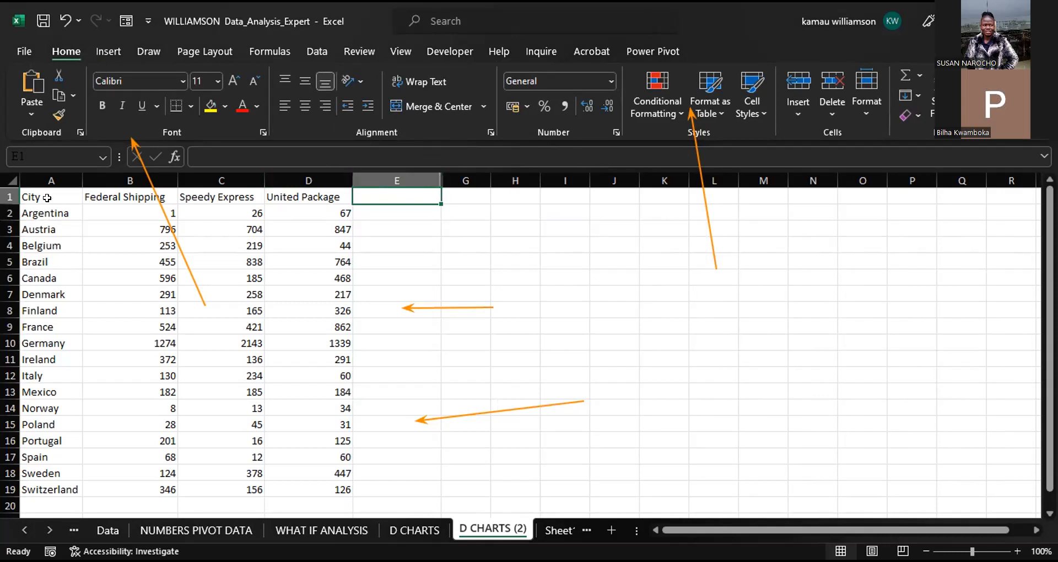
# Insert a 2-D clustered column chart from the shipping table A1:D19 and move it beside the data, aligned with the header row.
pyautogui.click(144, 259)
pyautogui.hotkey('ctrl', 'a')
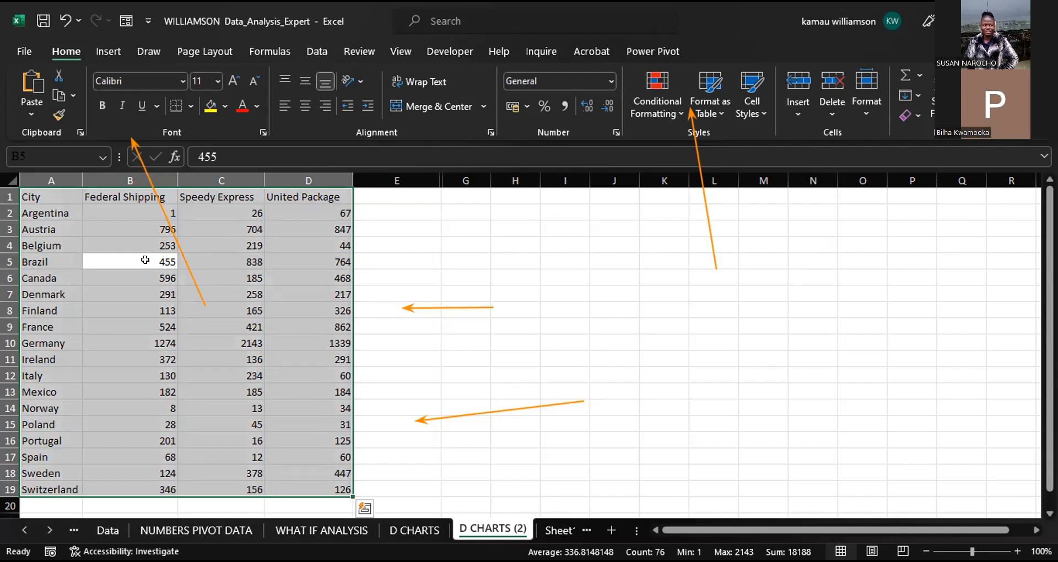
pyautogui.click(110, 52)
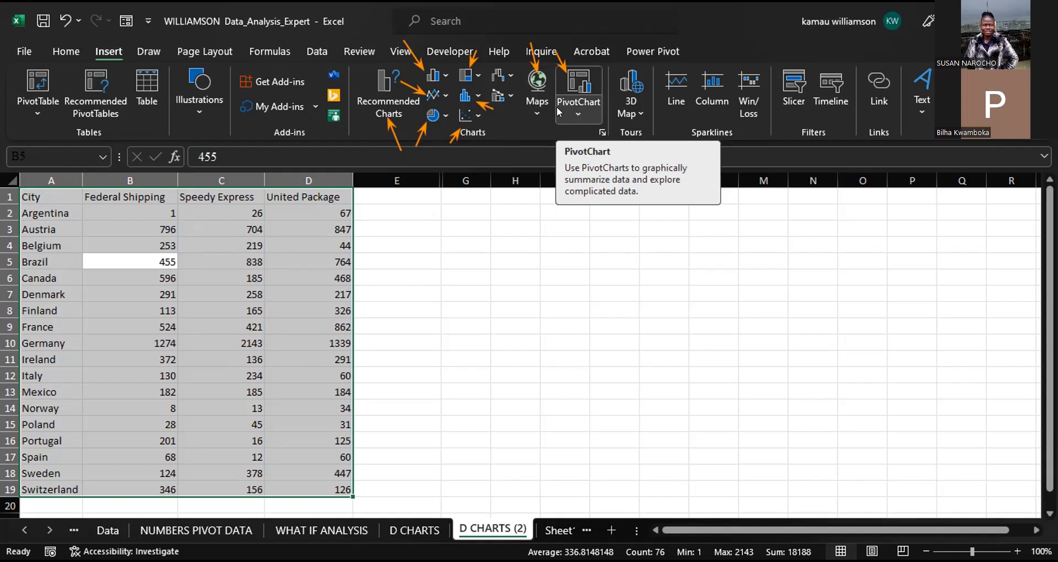
pyautogui.click(443, 77)
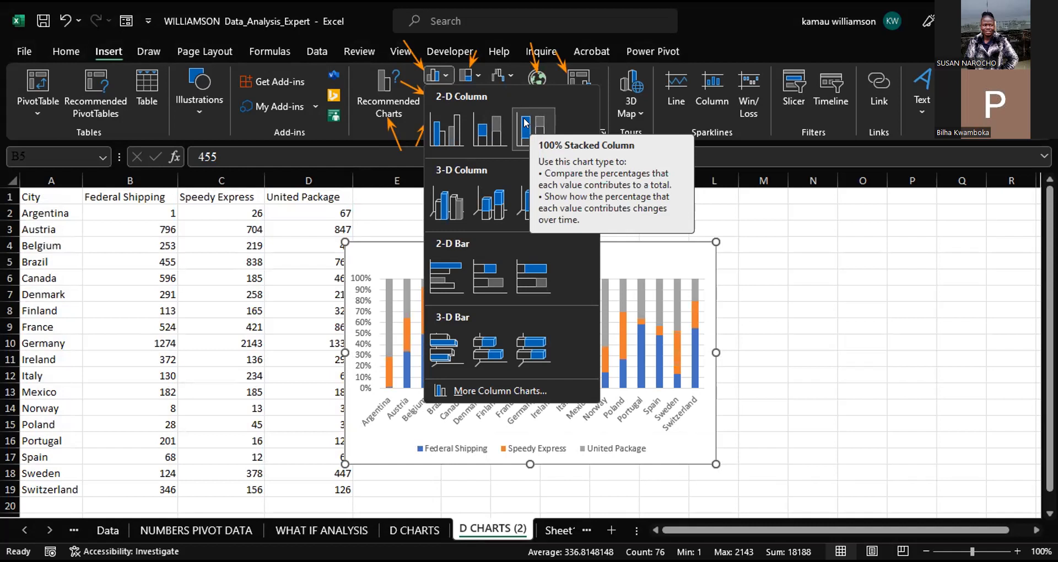
pyautogui.click(459, 131)
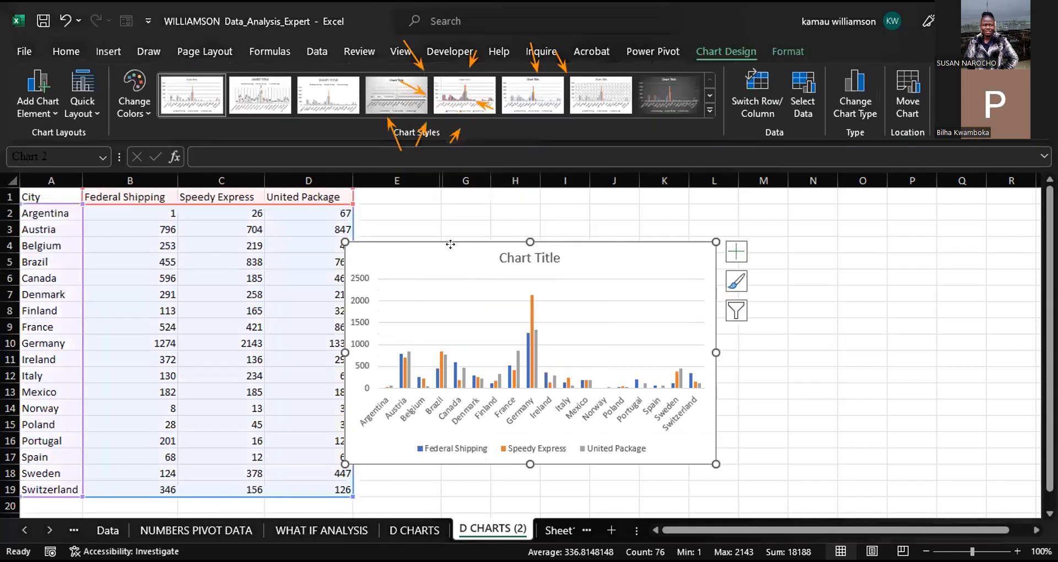
pyautogui.moveTo(451, 245); pyautogui.dragTo(476, 200)
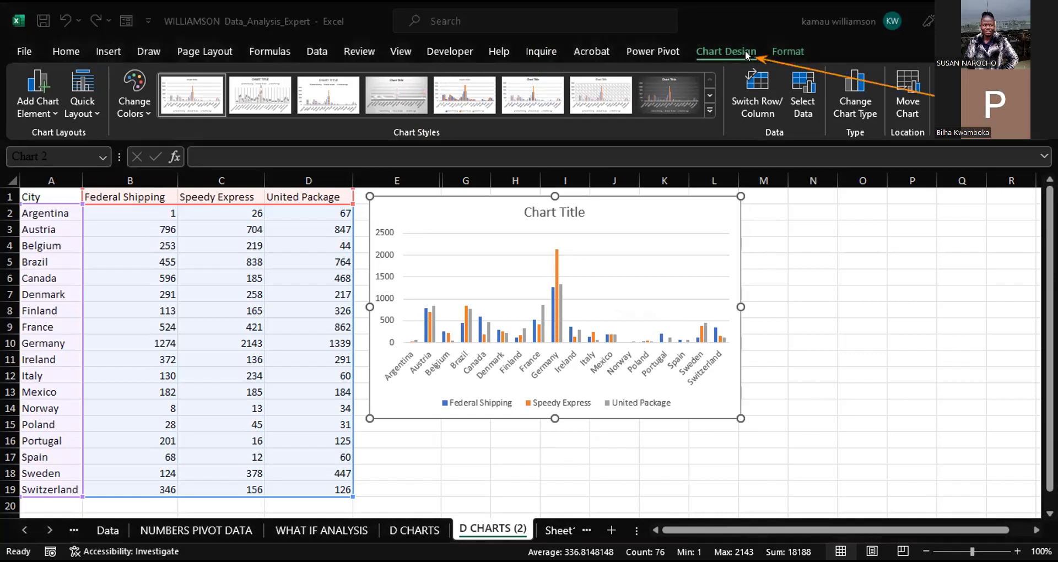
pyautogui.click(652, 212)
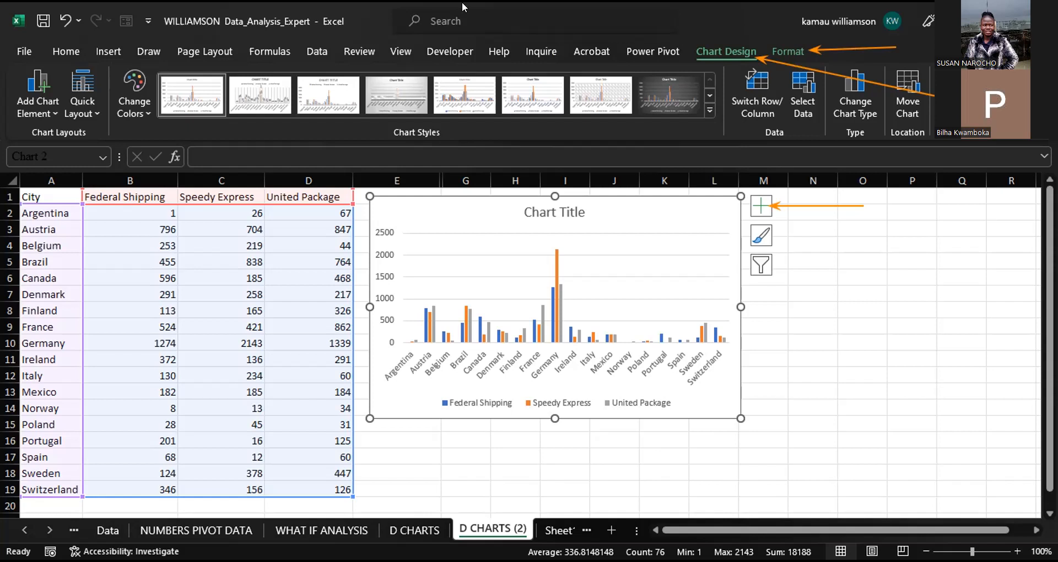
pyautogui.click(784, 42)
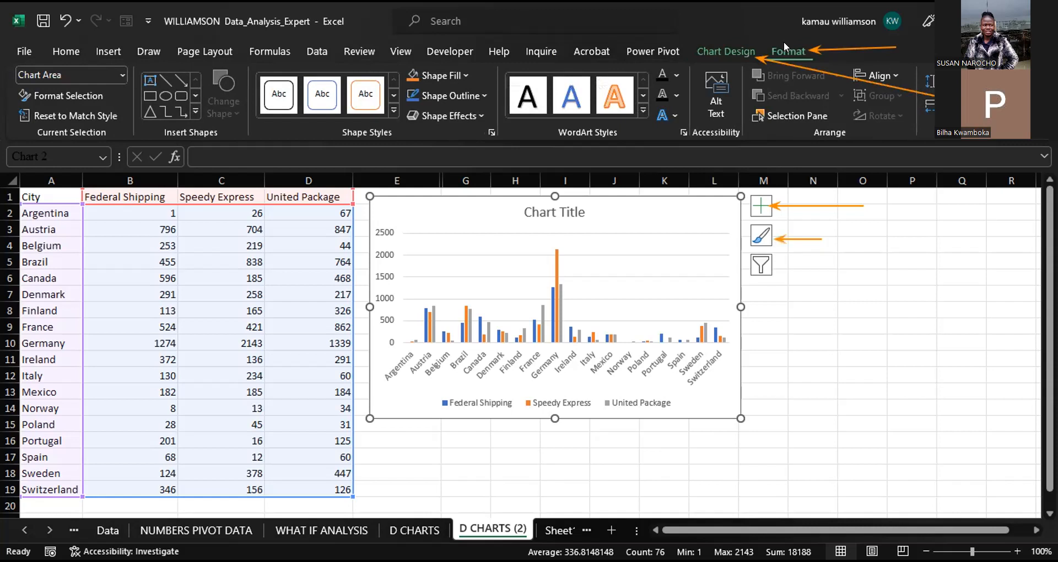
pyautogui.click(733, 45)
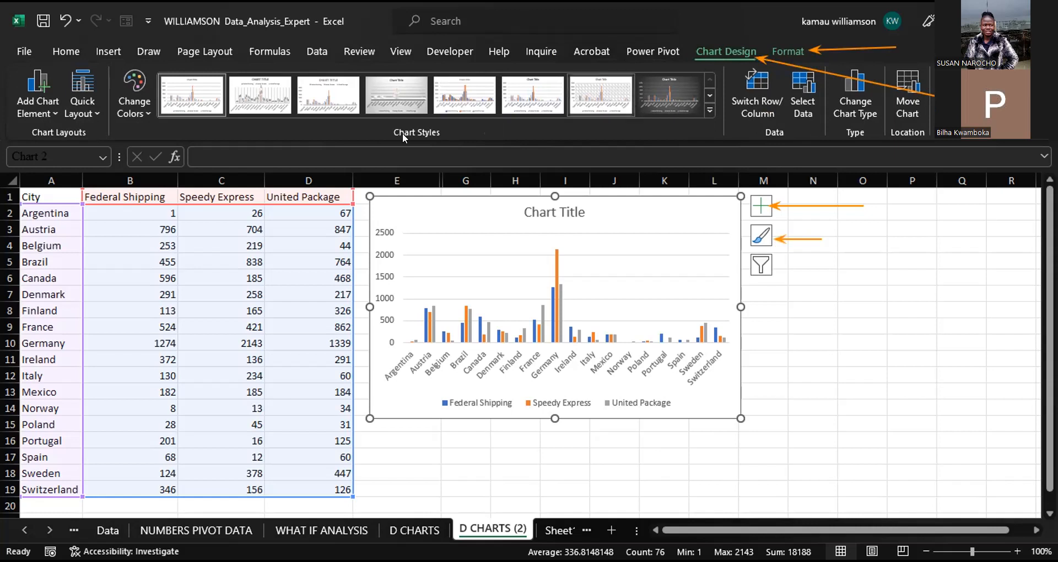
# Try removing the primary horizontal axis from the column chart.
pyautogui.click(51, 113)
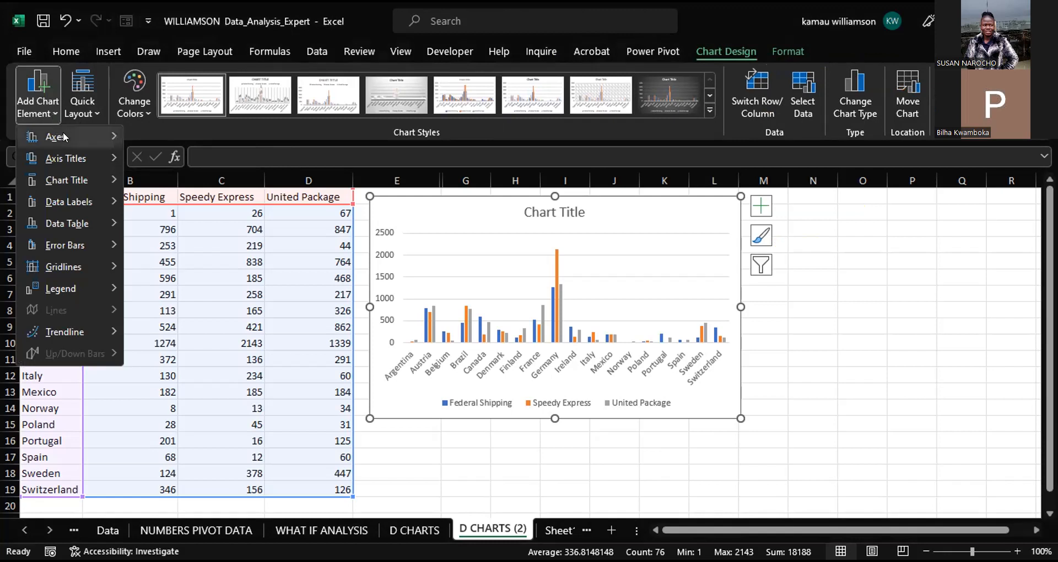
pyautogui.moveTo(64, 138)
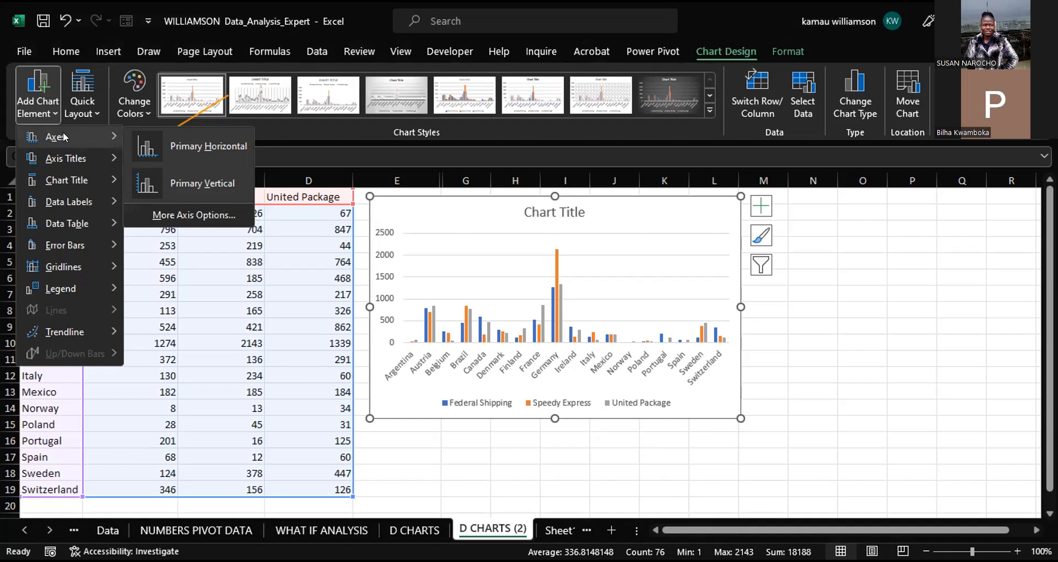
pyautogui.click(150, 147)
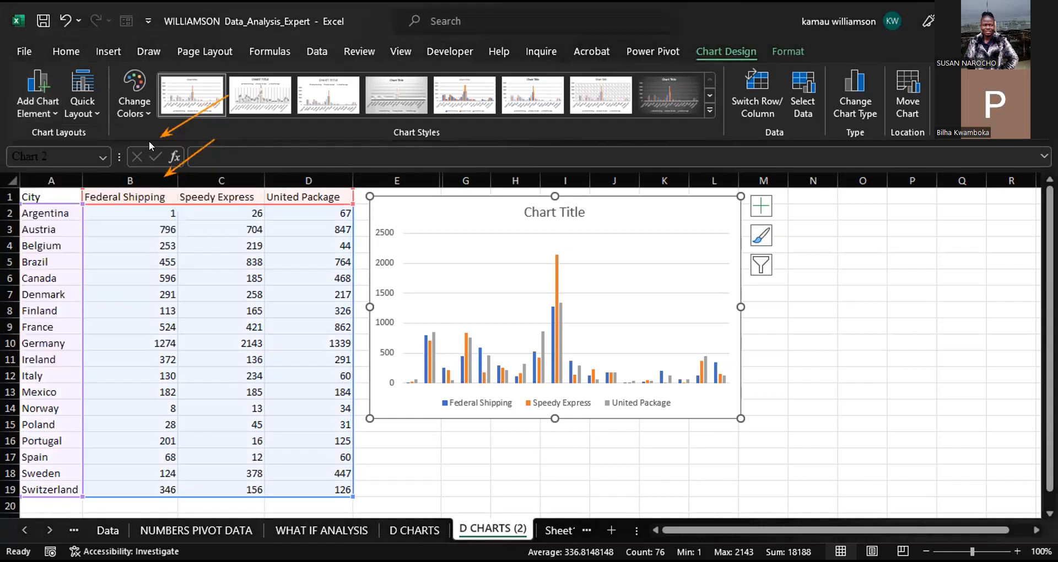
# Compare primary horizontal and vertical axis titles on the column chart and add the primary horizontal one.
pyautogui.click(52, 113)
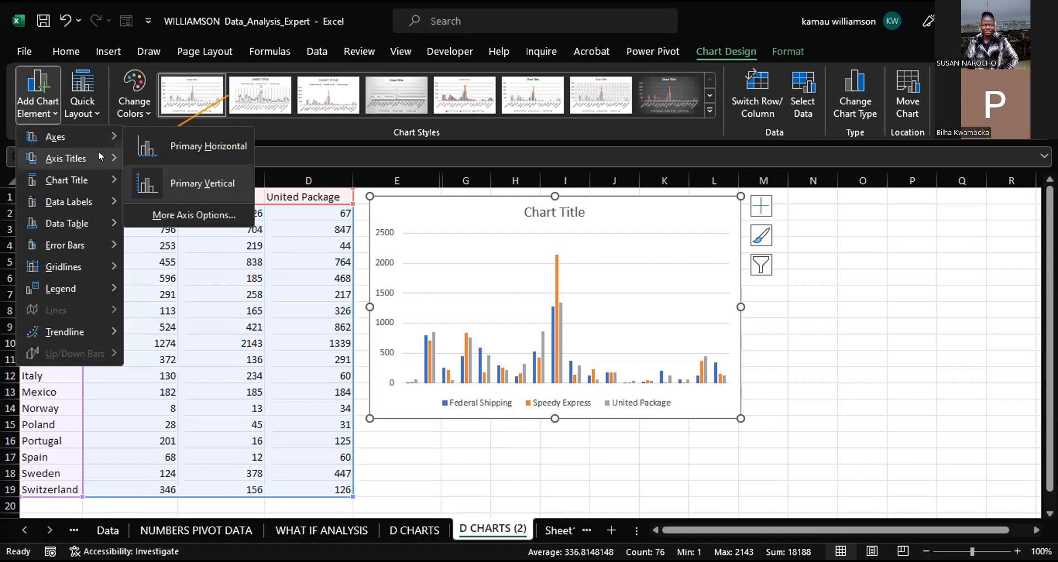
pyautogui.moveTo(98, 153)
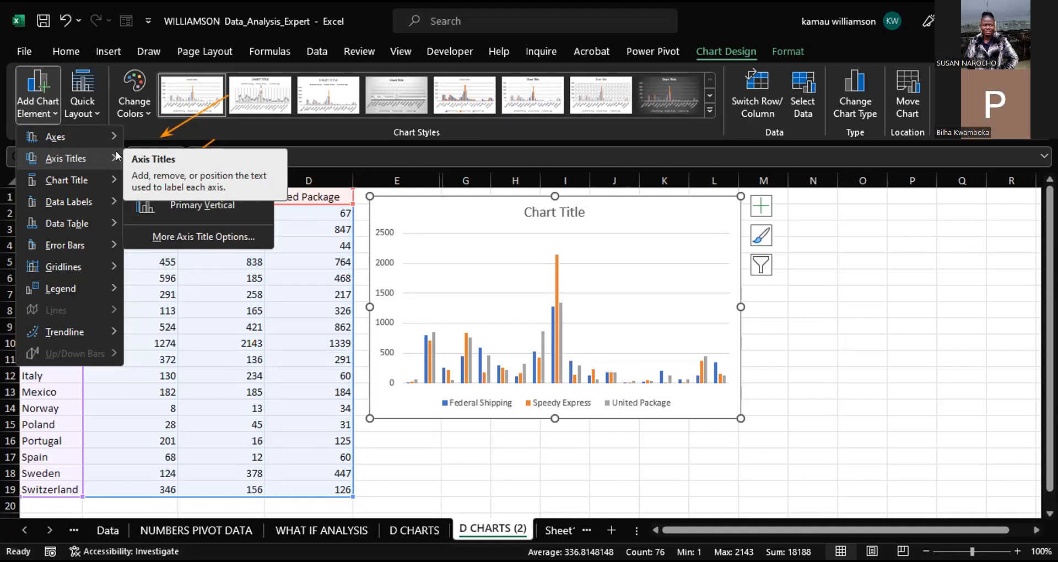
pyautogui.click(167, 177)
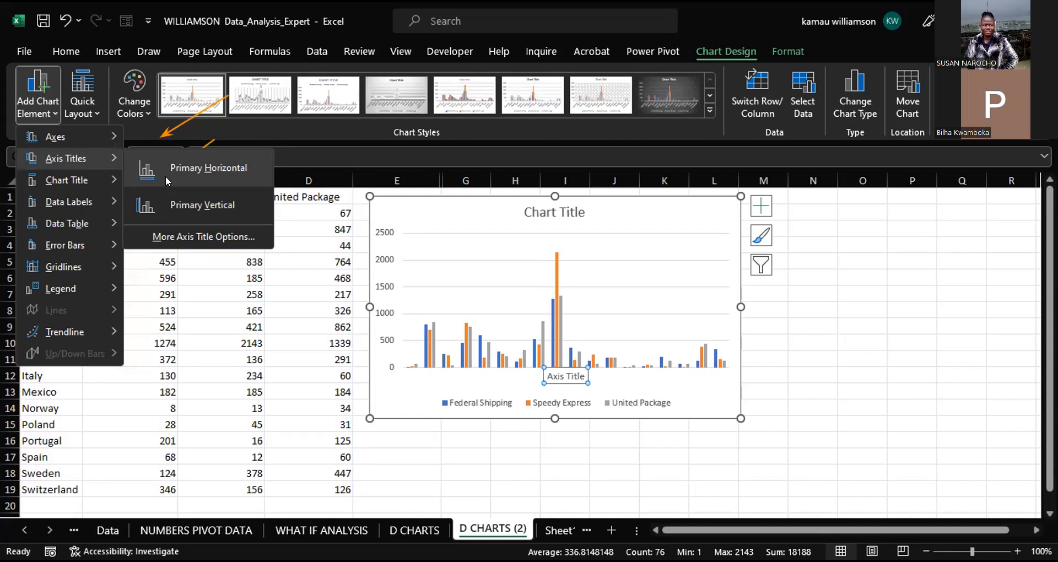
pyautogui.click(165, 176)
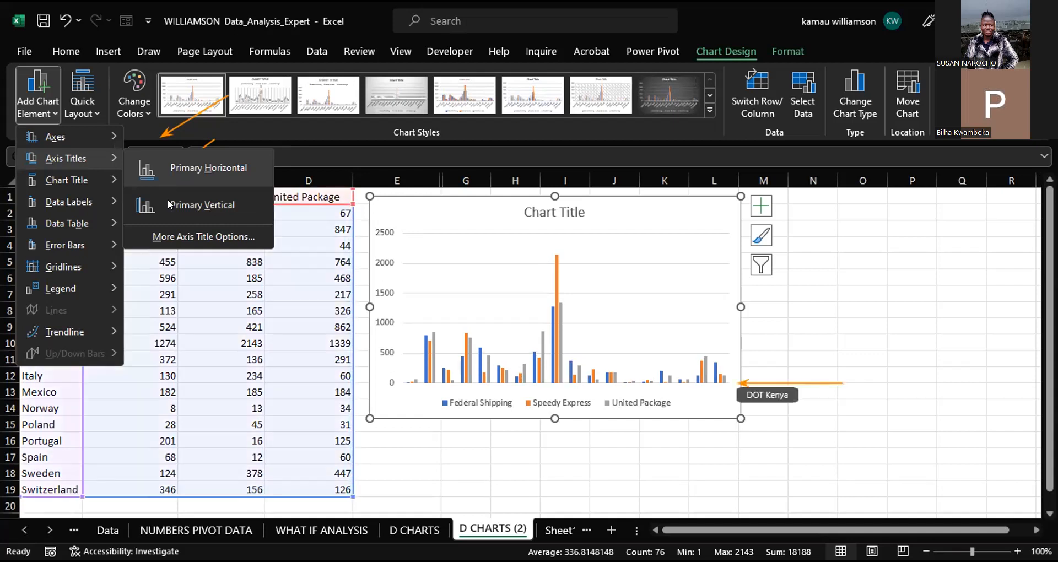
pyautogui.click(169, 204)
pyautogui.click(176, 179)
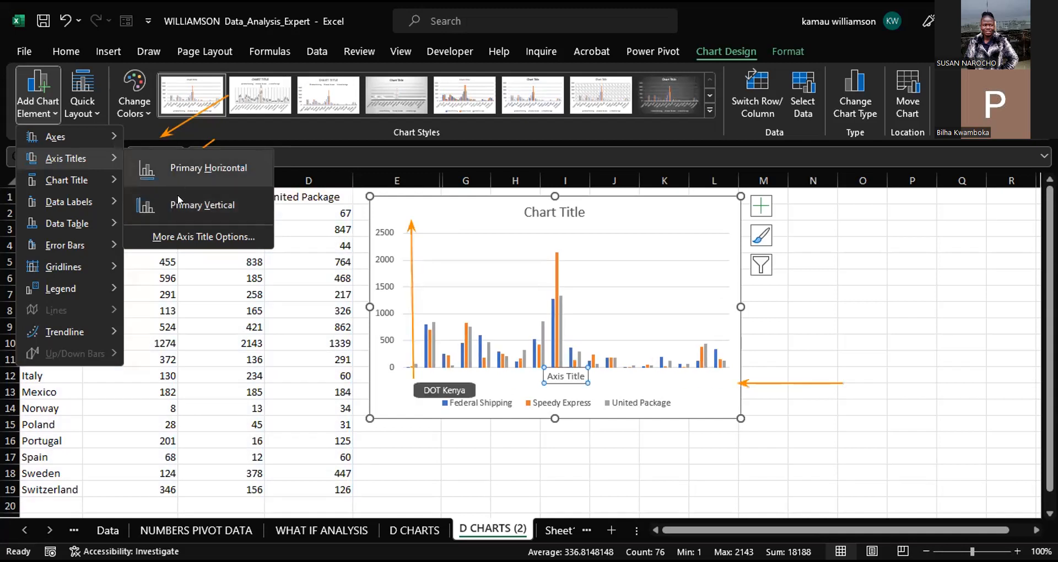
pyautogui.click(178, 195)
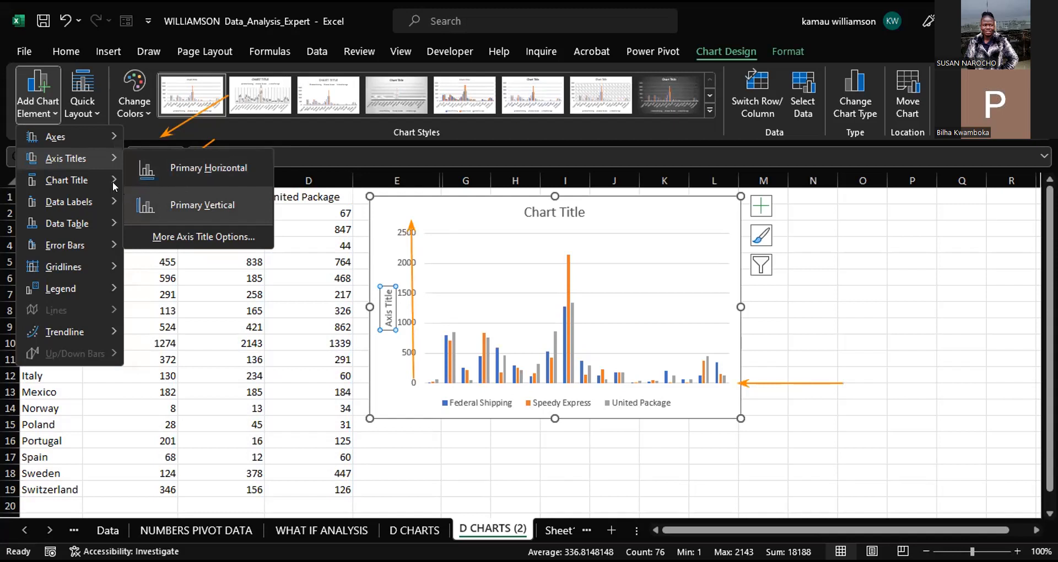
pyautogui.moveTo(112, 181)
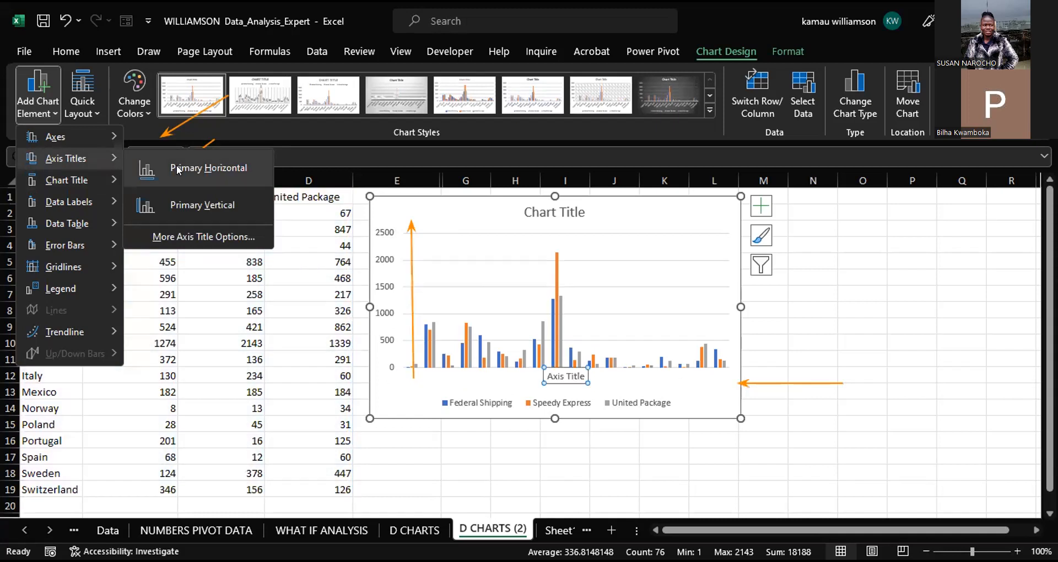
pyautogui.click(177, 168)
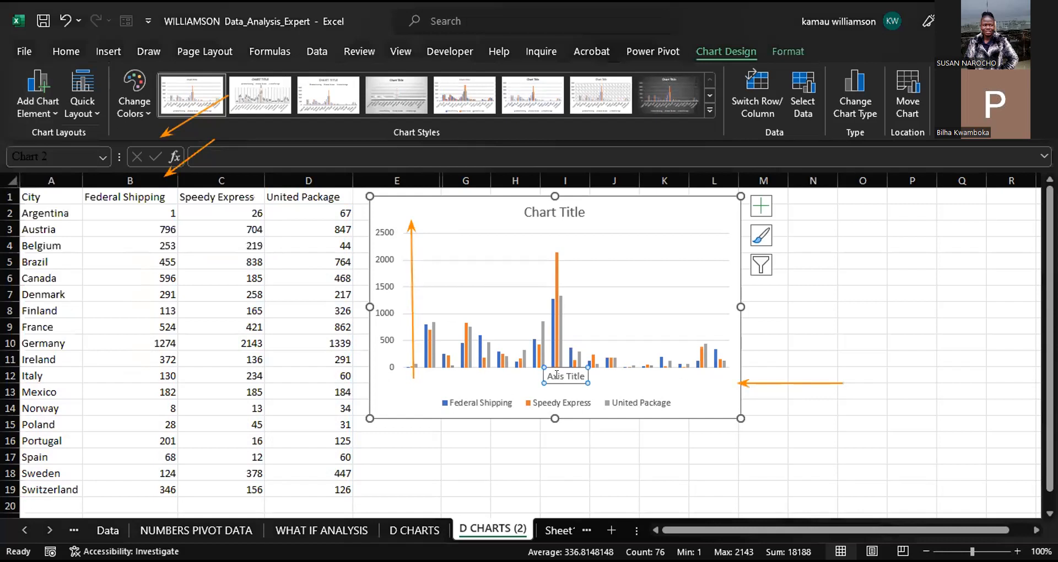
# Undo the added horizontal axis title and the removal of the primary horizontal axis.
pyautogui.click(53, 115)
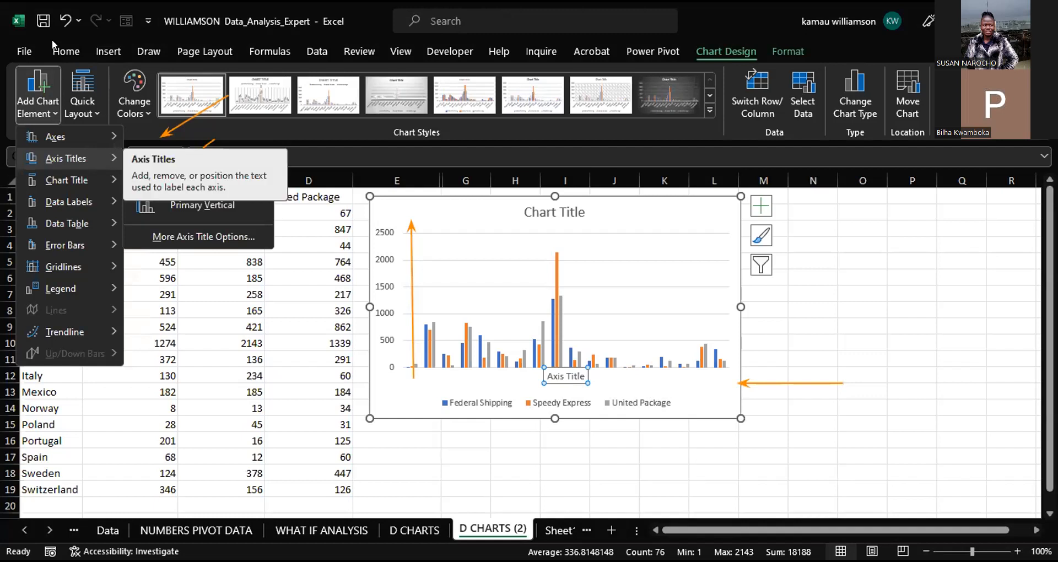
pyautogui.click(66, 25)
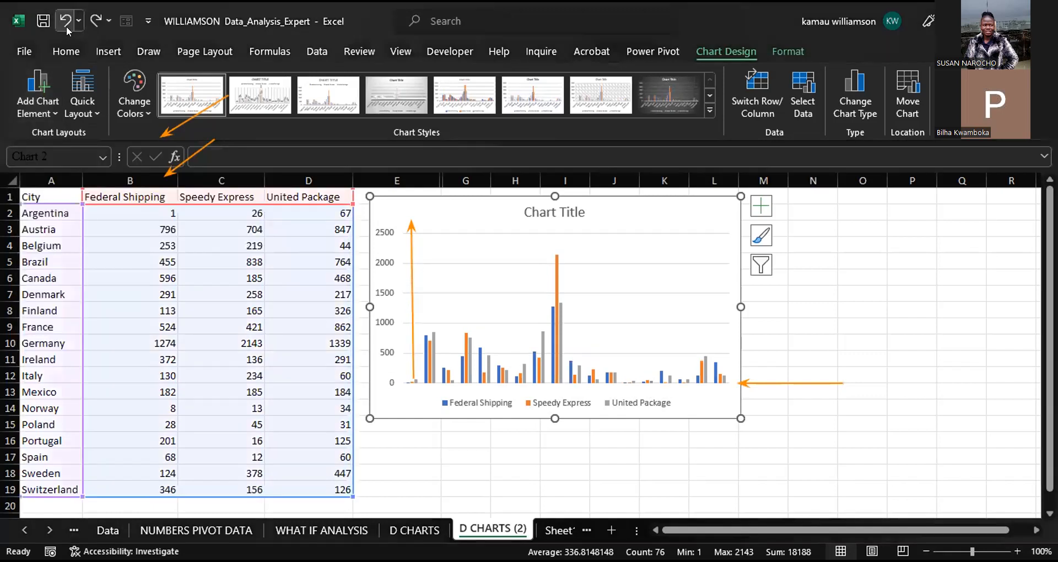
pyautogui.click(66, 25)
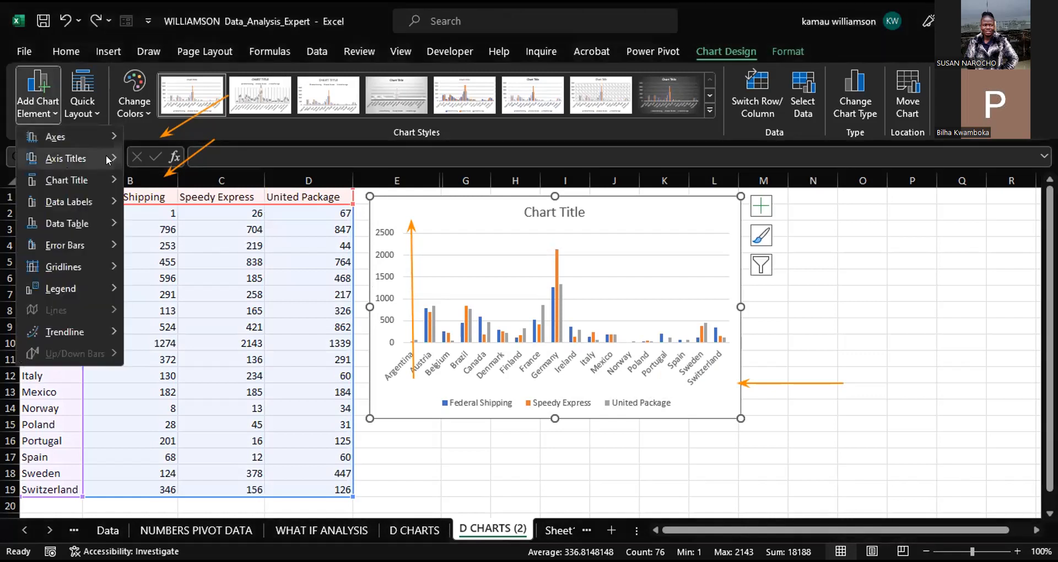
# Add a primary horizontal axis title to the column chart and set its text to Countries.
pyautogui.moveTo(168, 172)
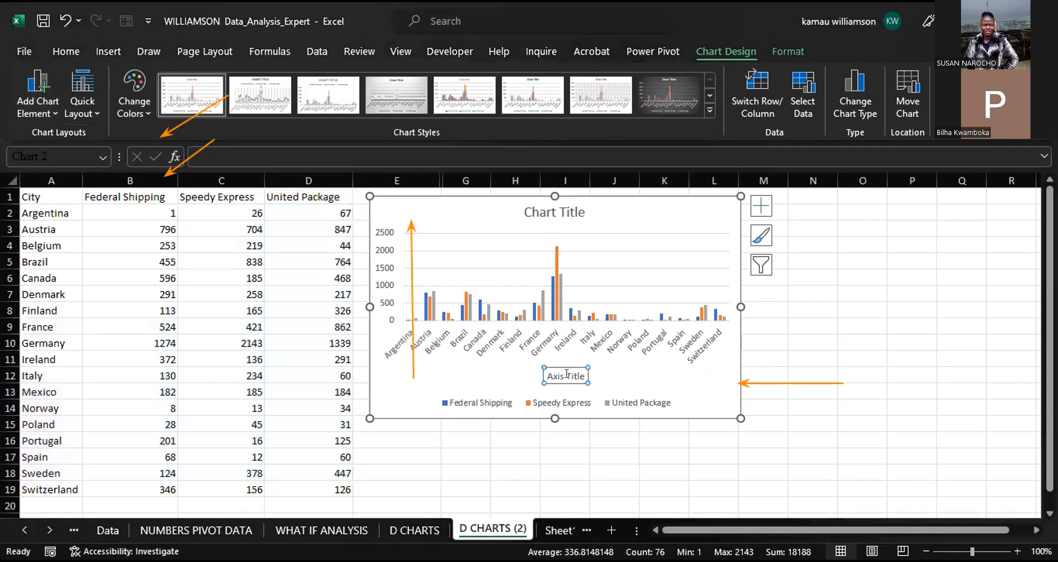
pyautogui.click(568, 376)
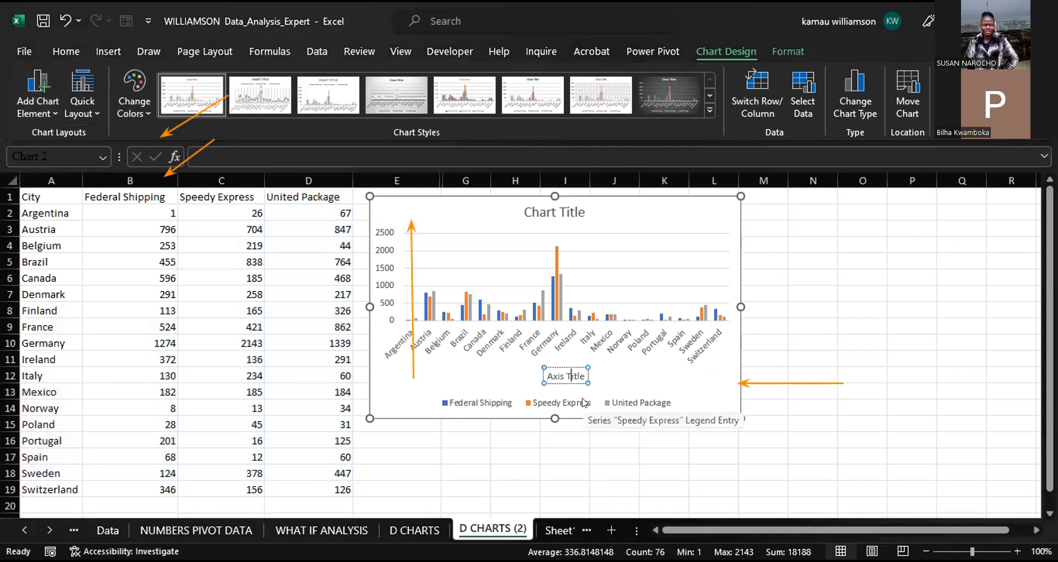
pyautogui.hotkey('ctrl', 'a')
pyautogui.write('Countries')
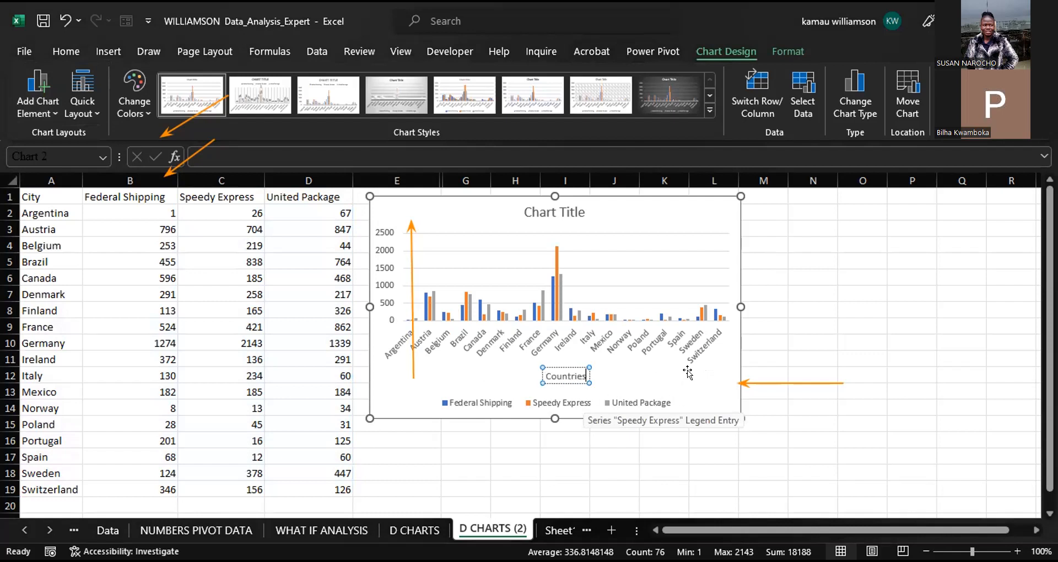
pyautogui.click(778, 358)
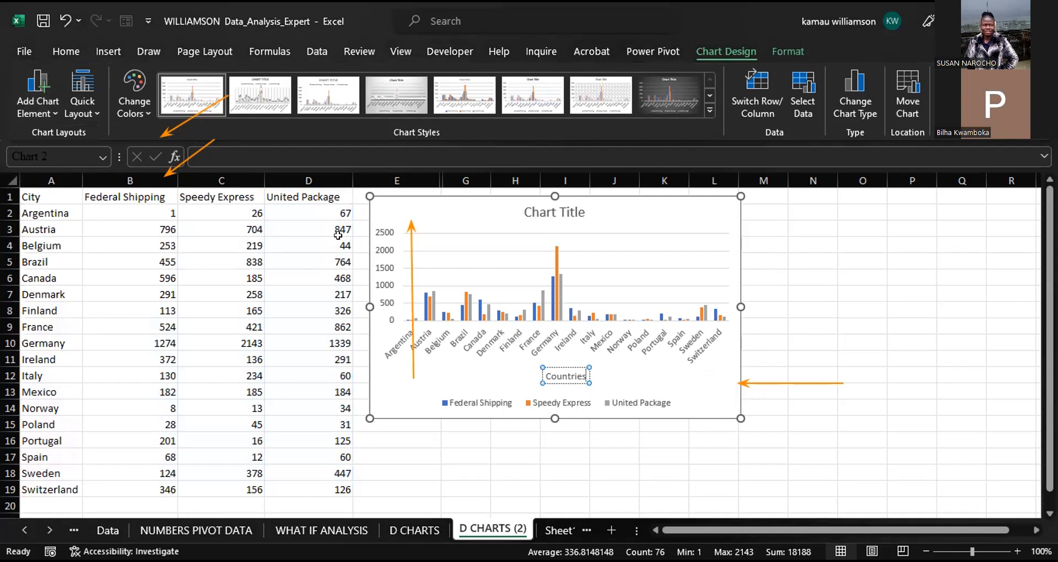
pyautogui.click(462, 221)
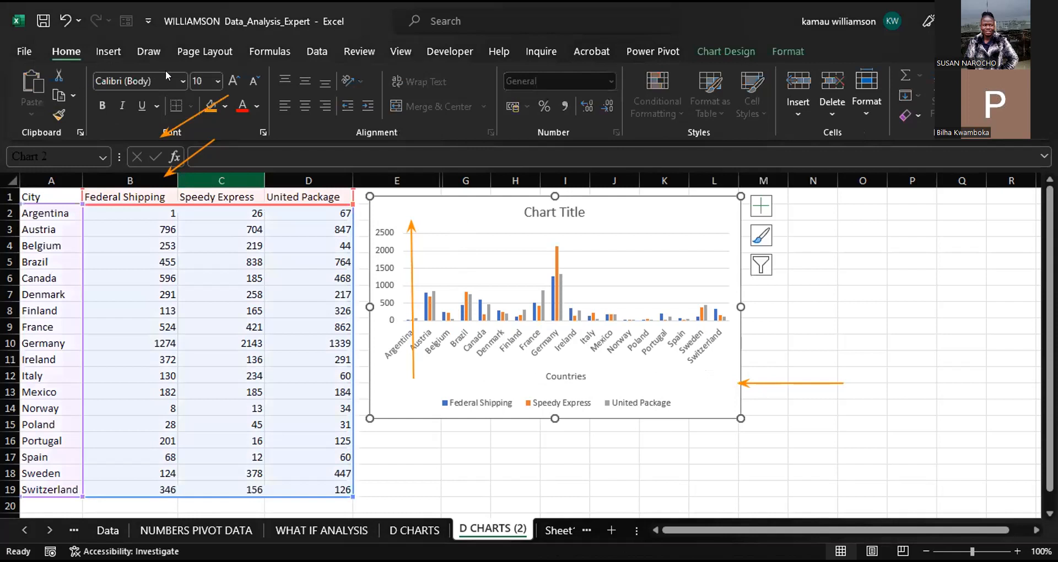
# Add a primary vertical axis title to the column chart and set its text to Values.
pyautogui.click(723, 51)
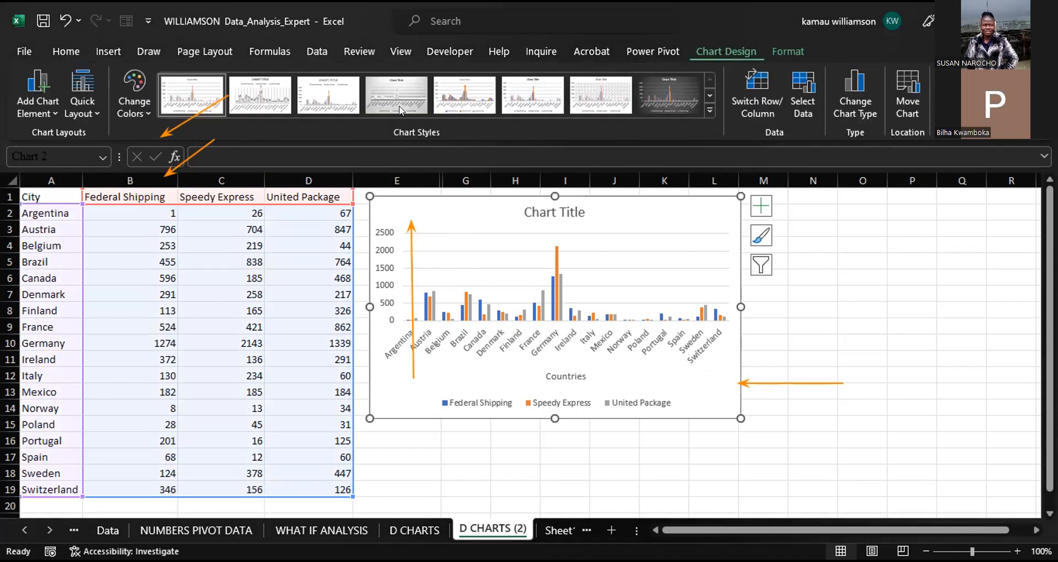
pyautogui.click(52, 113)
pyautogui.moveTo(63, 157)
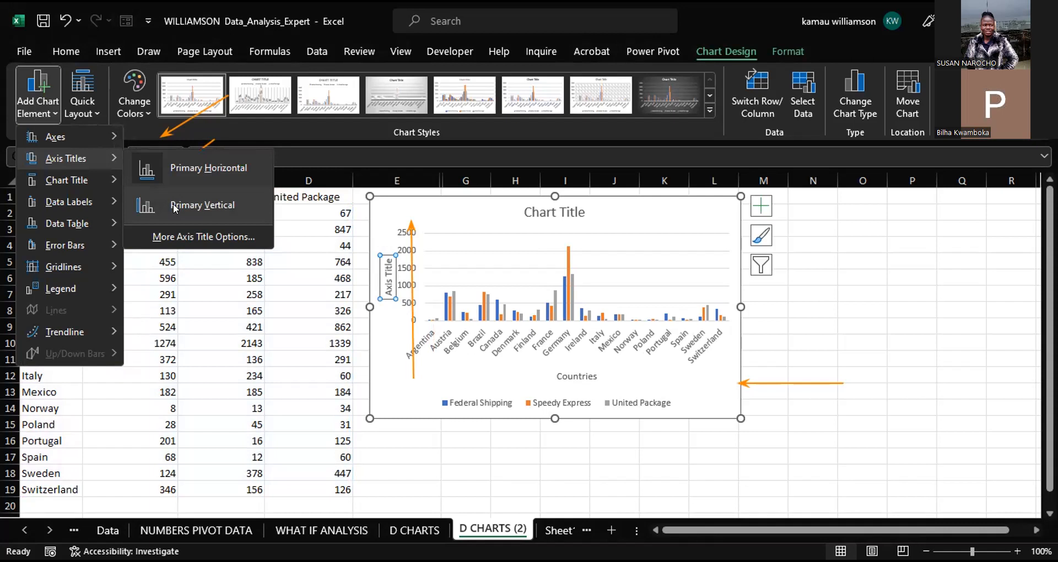
pyautogui.click(175, 206)
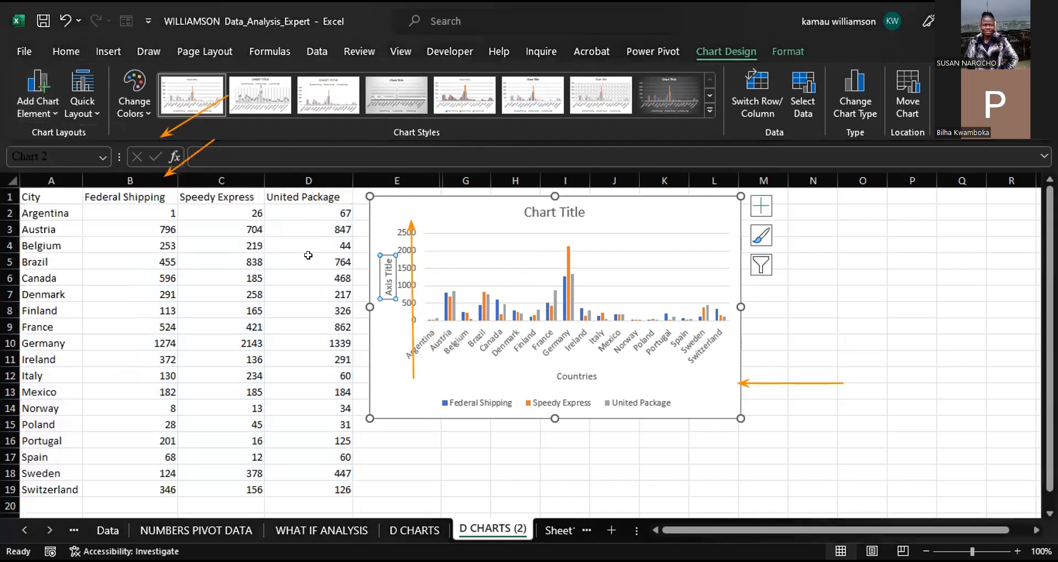
pyautogui.click(381, 271)
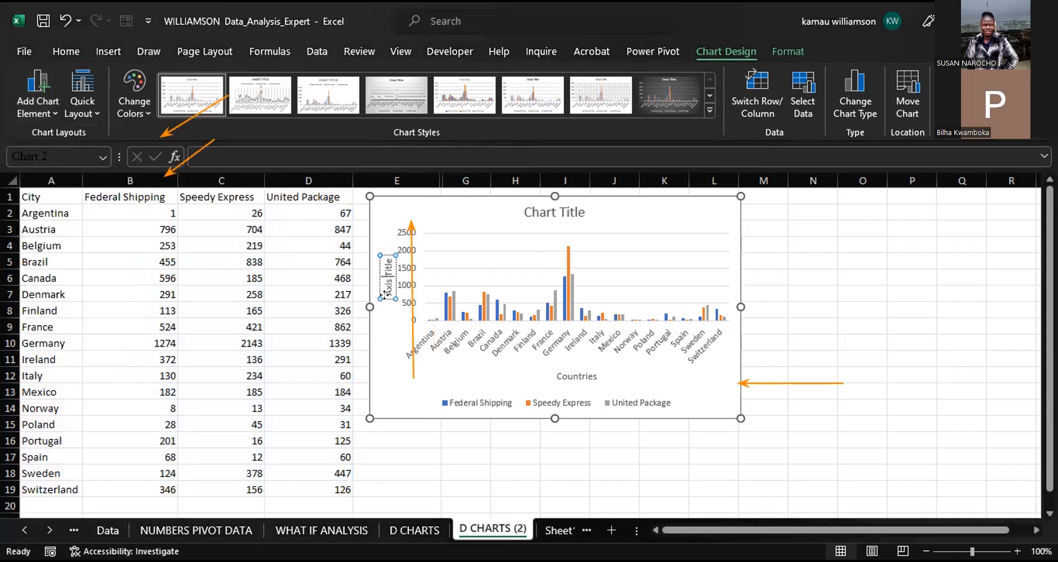
pyautogui.hotkey('ctrl', 'a')
pyautogui.write('V')
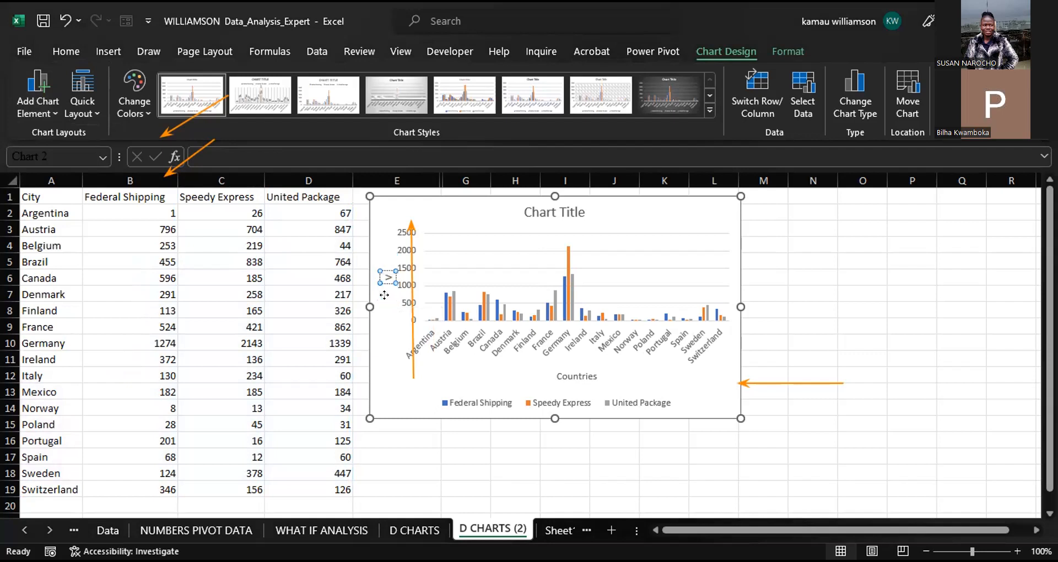
pyautogui.write('alues')
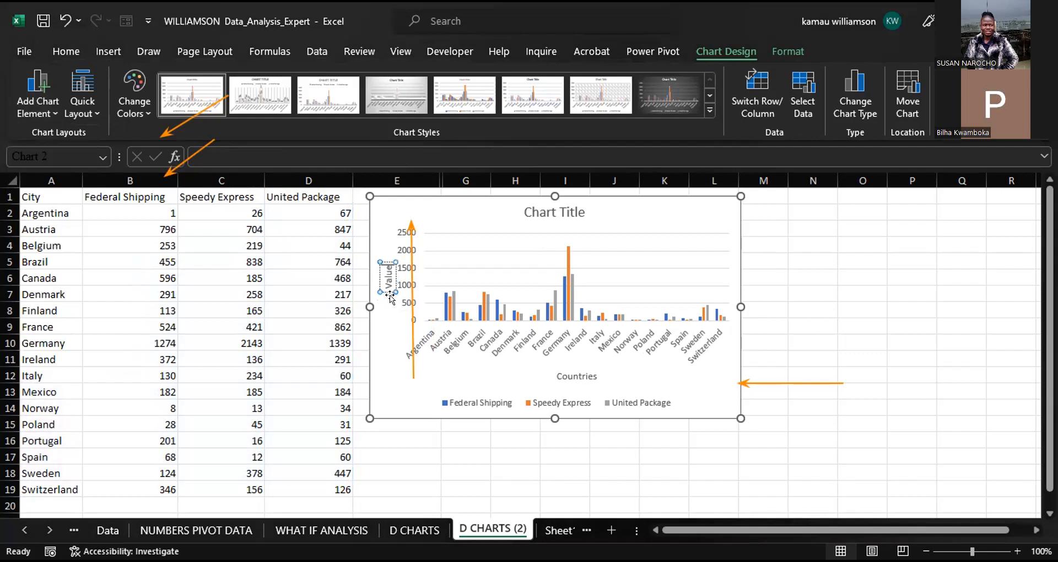
pyautogui.click(764, 330)
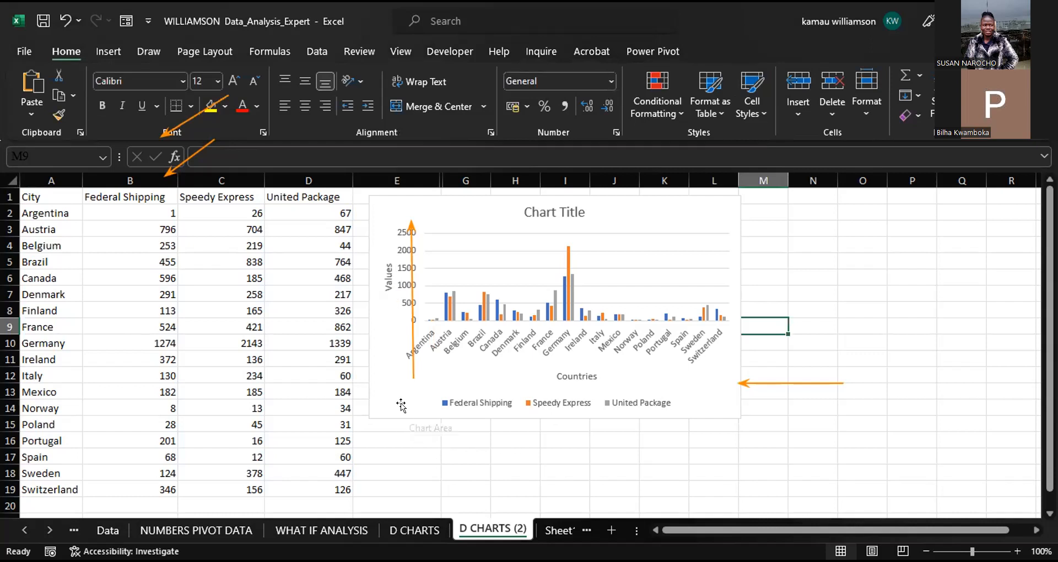
# Enlarge the chart to span about columns E to P down to row 18, and position its title as a centered overlay.
pyautogui.click(731, 406)
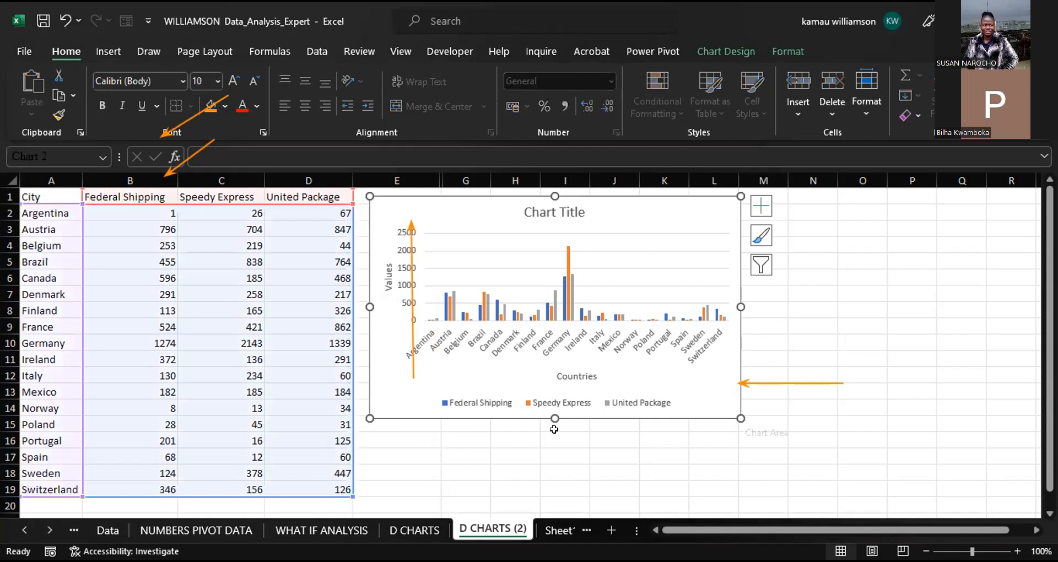
pyautogui.moveTo(729, 417); pyautogui.dragTo(912, 478)
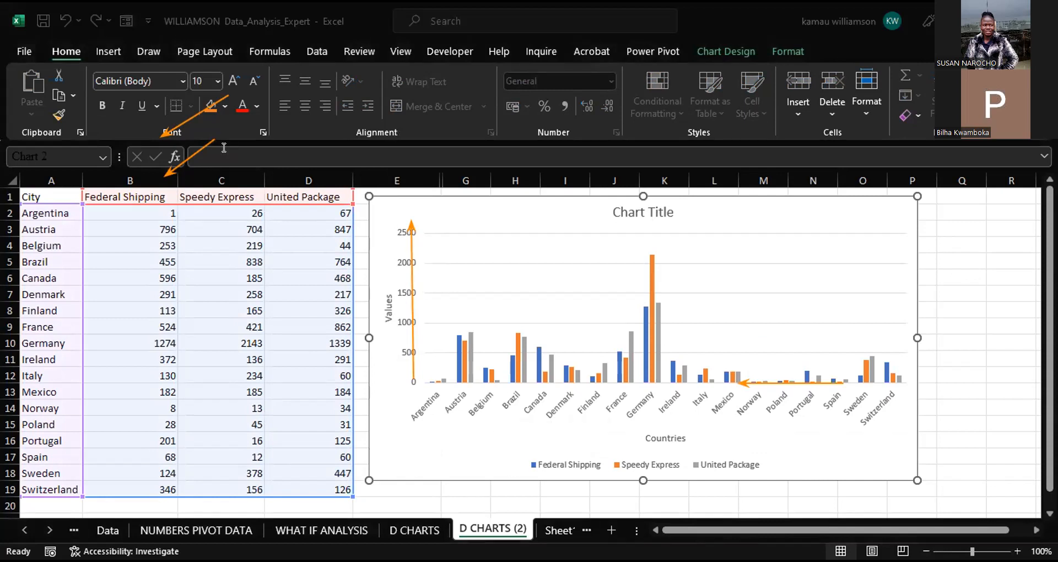
pyautogui.click(715, 54)
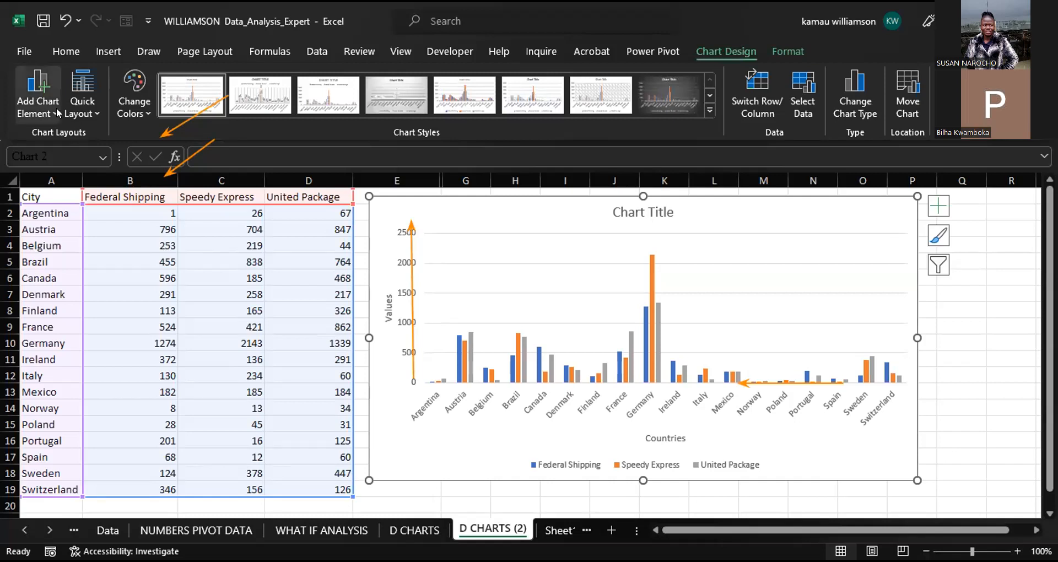
pyautogui.click(57, 107)
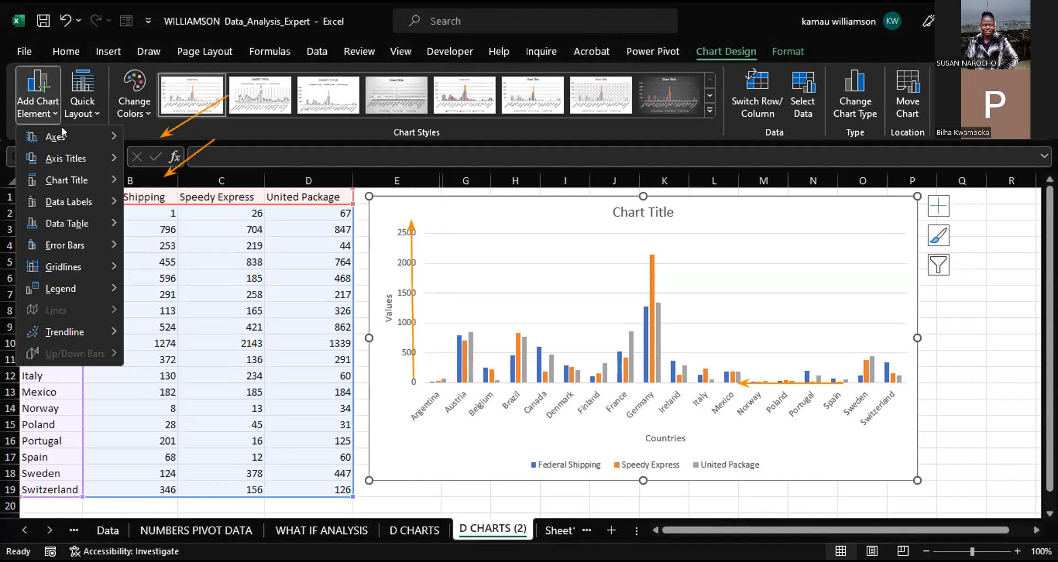
pyautogui.click(62, 176)
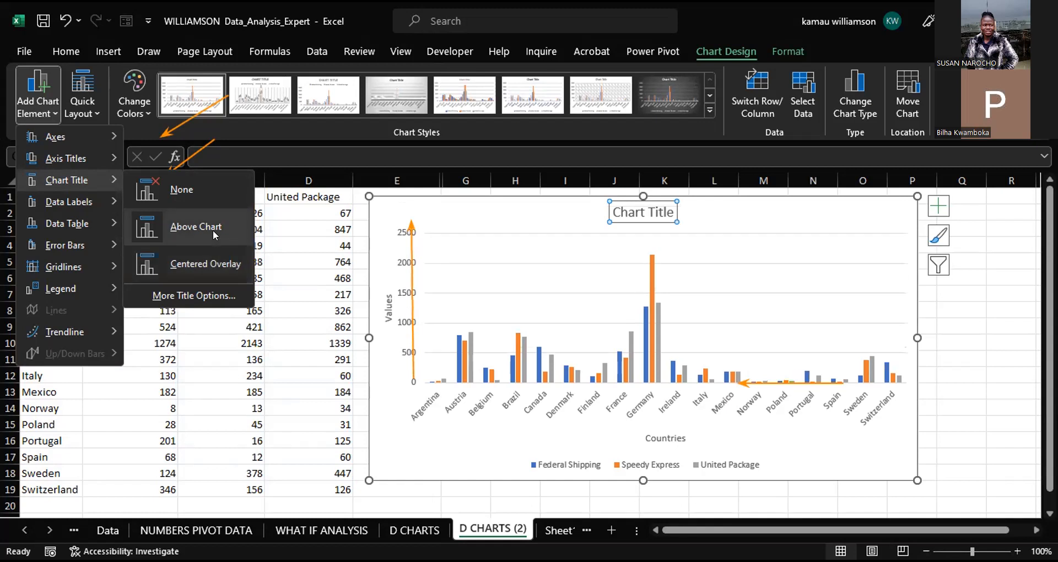
pyautogui.click(216, 261)
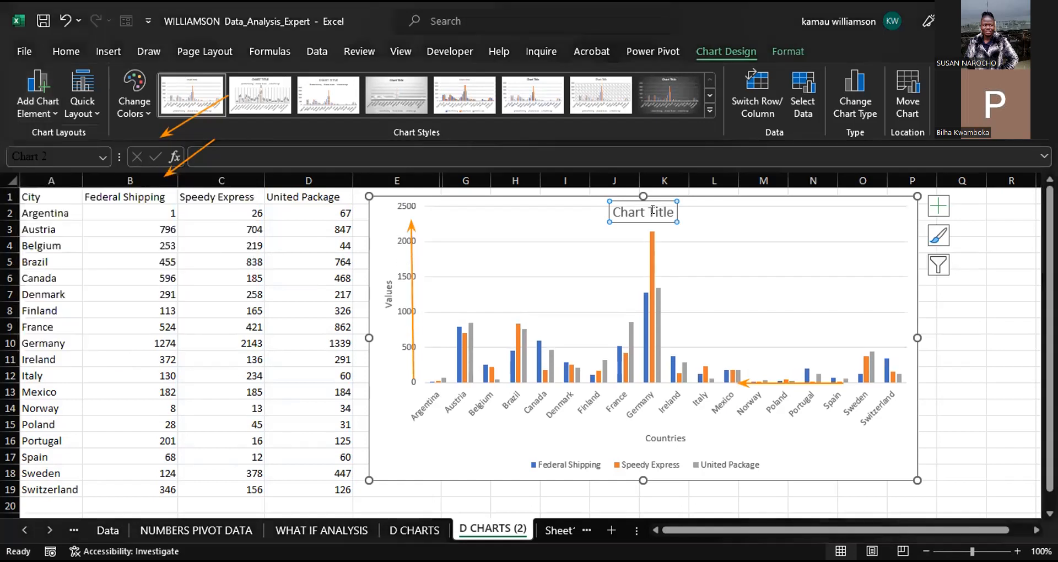
# Set the chart title text to SHIPPING REVENUE IN BILLIONS.
pyautogui.click(656, 215)
pyautogui.tripleClick(659, 219)
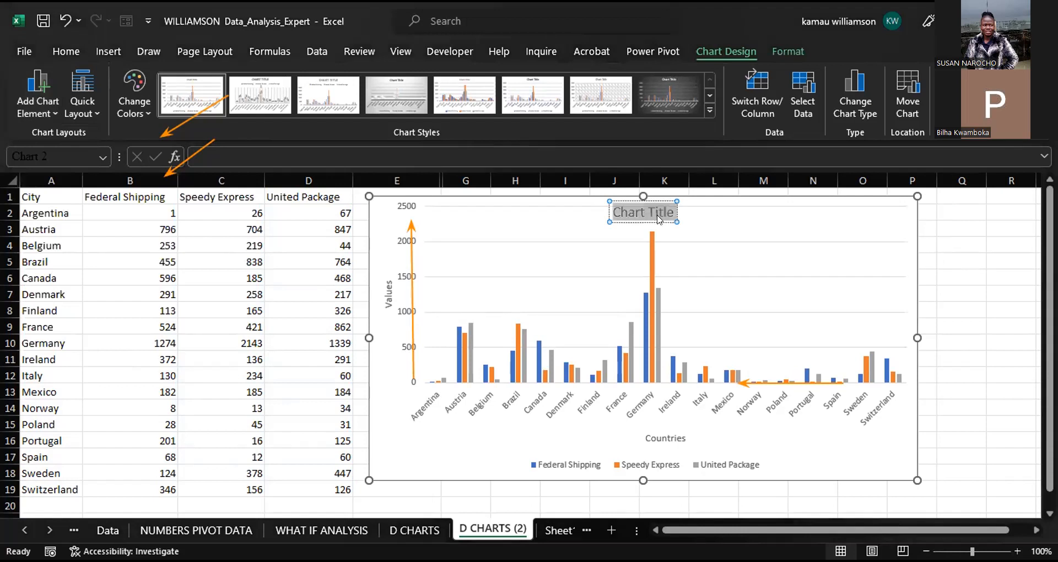
pyautogui.write('SHIPPING DATA')
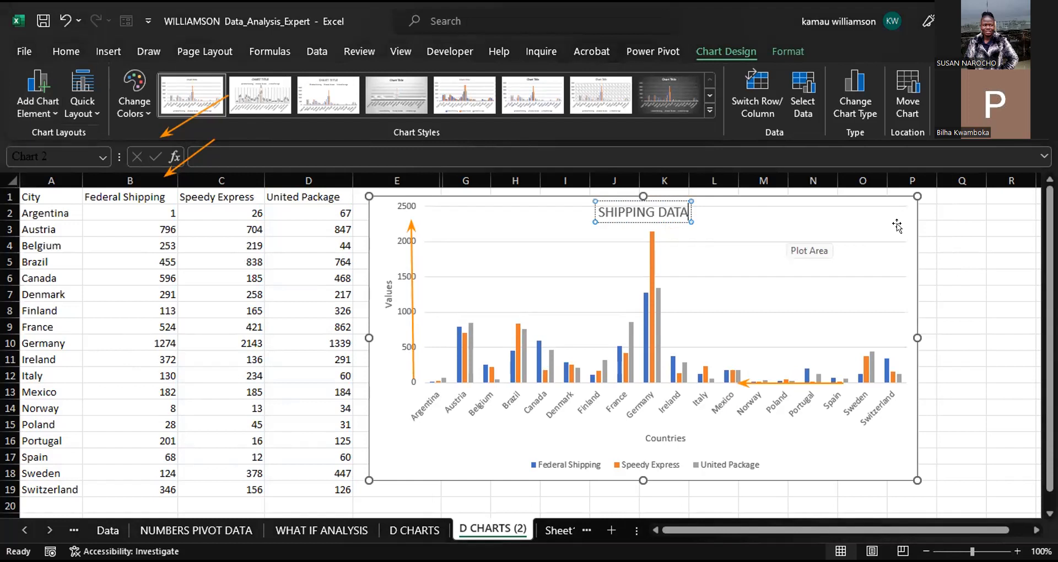
pyautogui.press('BackSpace')
pyautogui.press('BackSpace')
pyautogui.press('BackSpace')
pyautogui.press('BackSpace')
pyautogui.write('REVENUE')
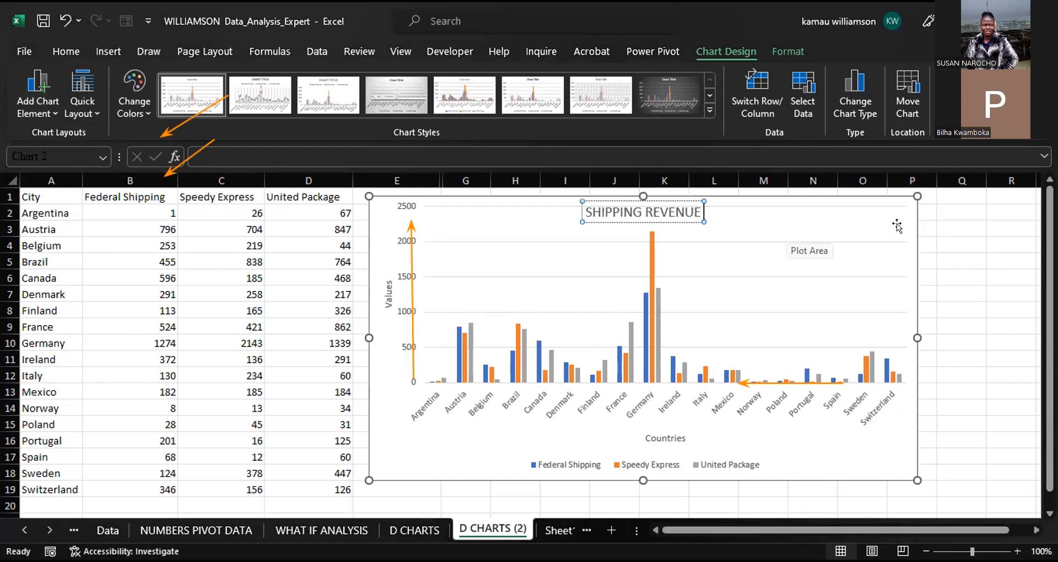
pyautogui.write(' IN BILLIONS')
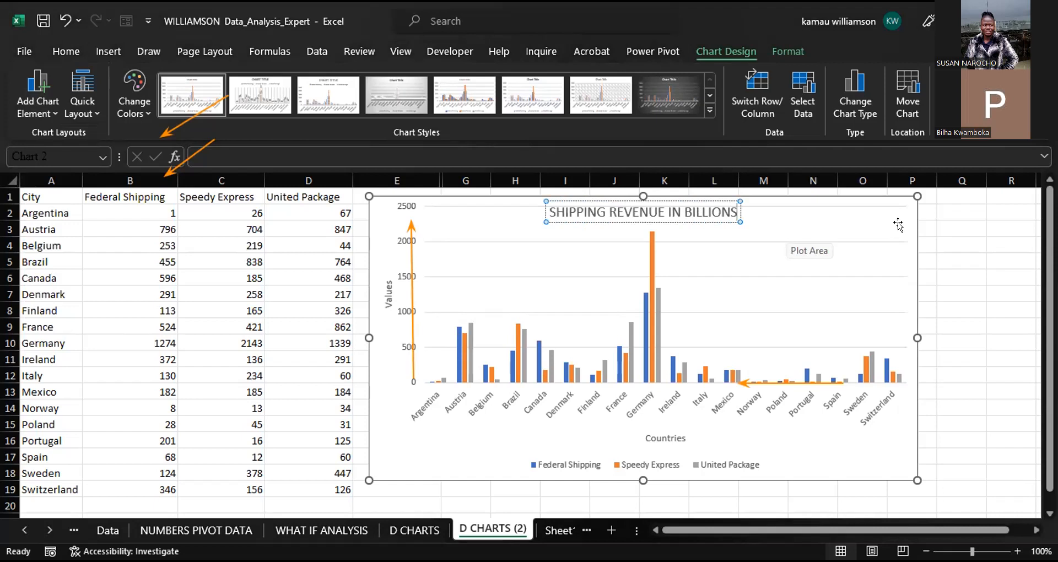
pyautogui.click(898, 222)
pyautogui.click(987, 279)
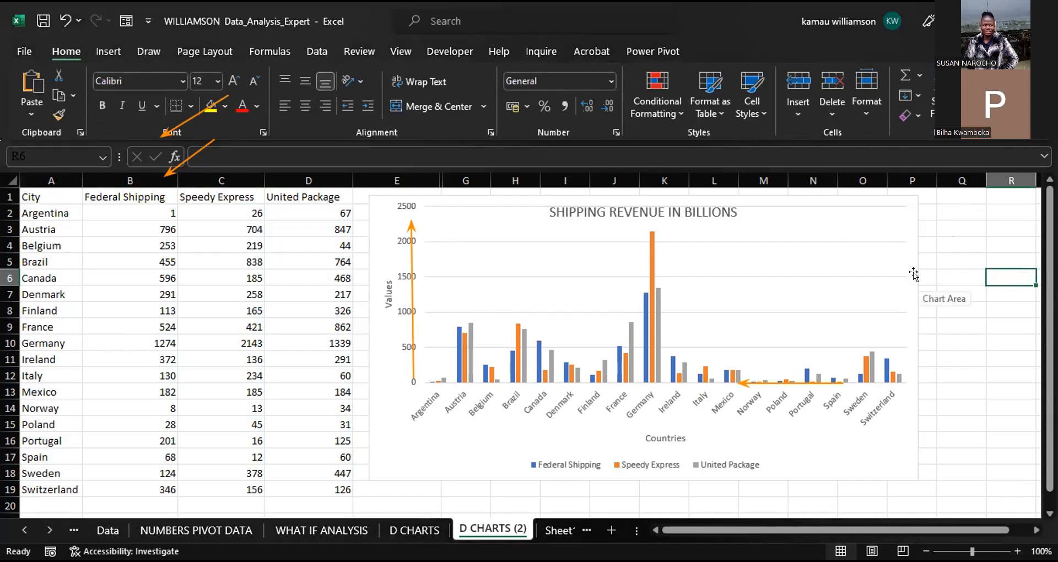
# Add a data table with legend keys to the chart and widen the chart to about column R.
pyautogui.click(889, 226)
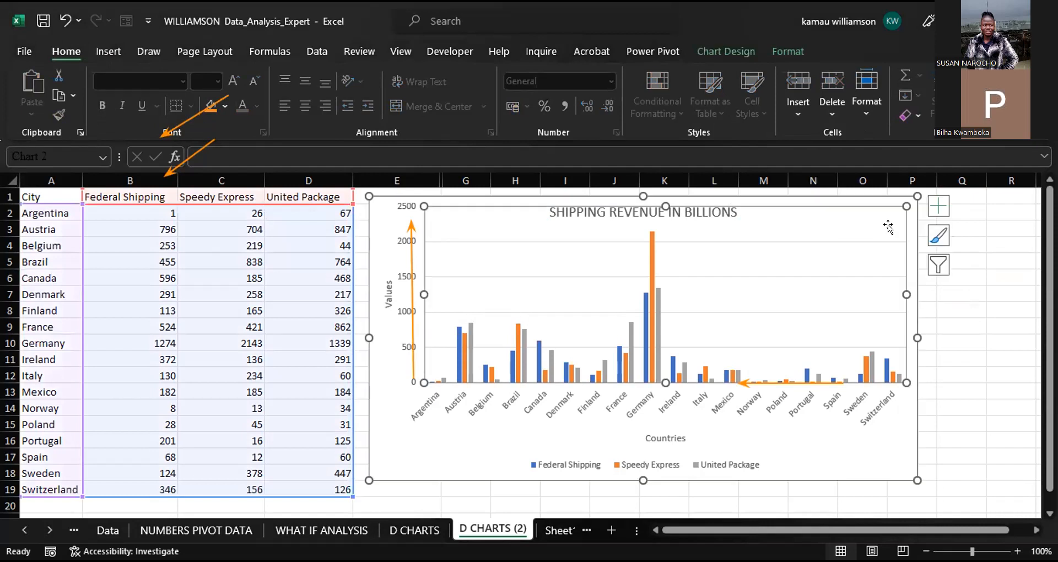
pyautogui.click(729, 51)
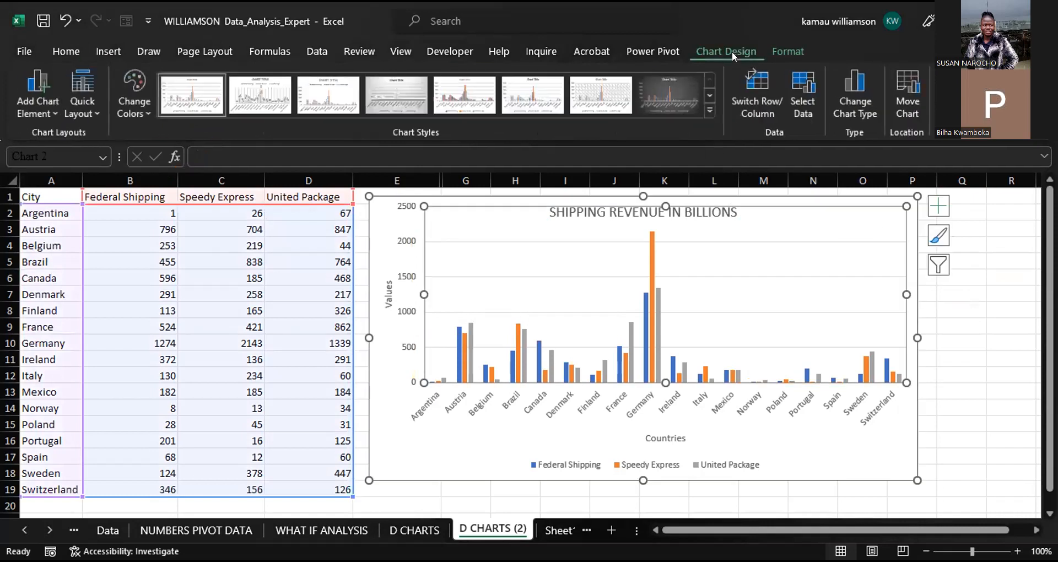
pyautogui.click(54, 115)
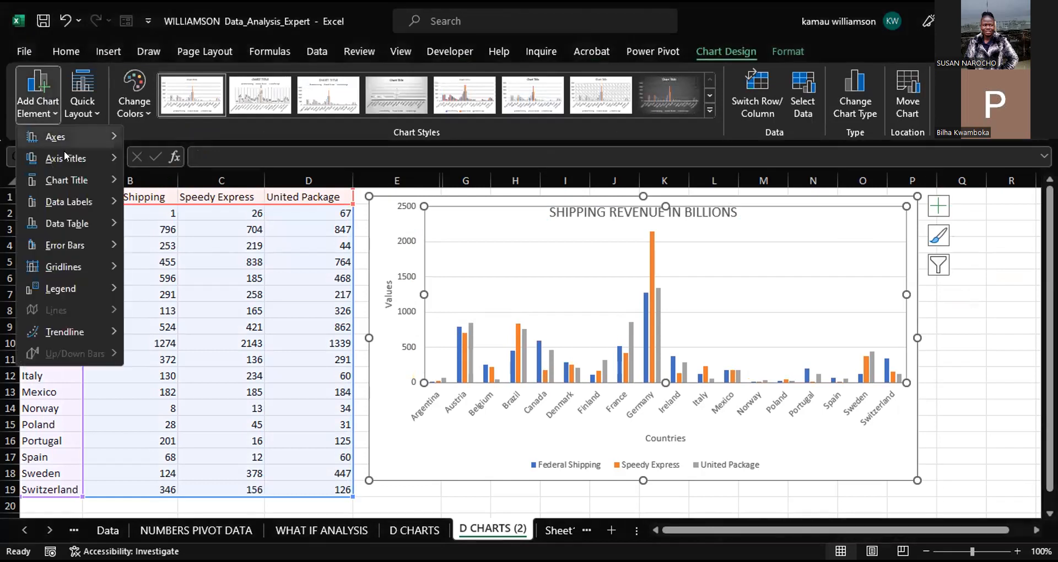
pyautogui.moveTo(79, 197)
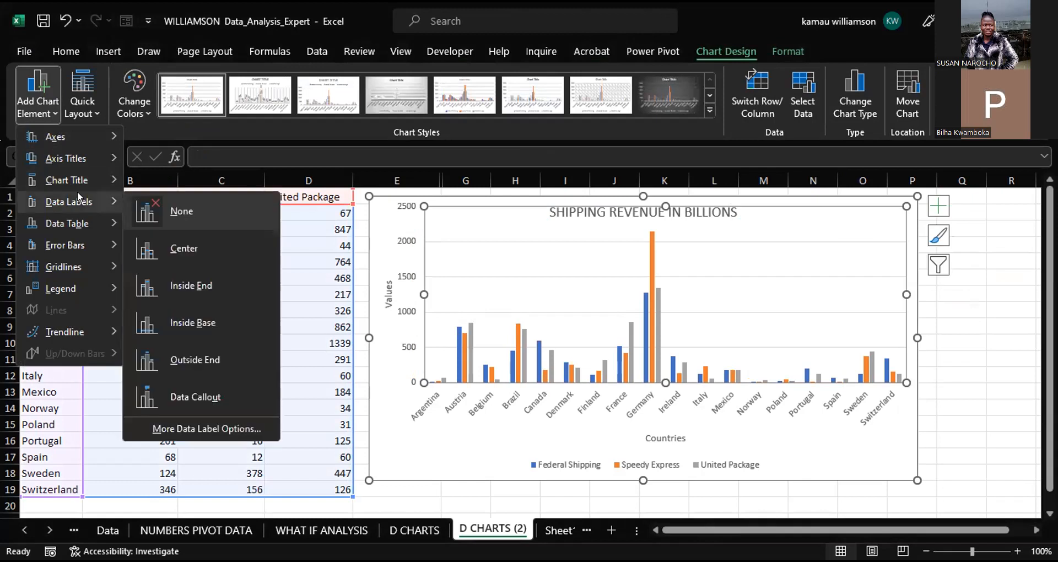
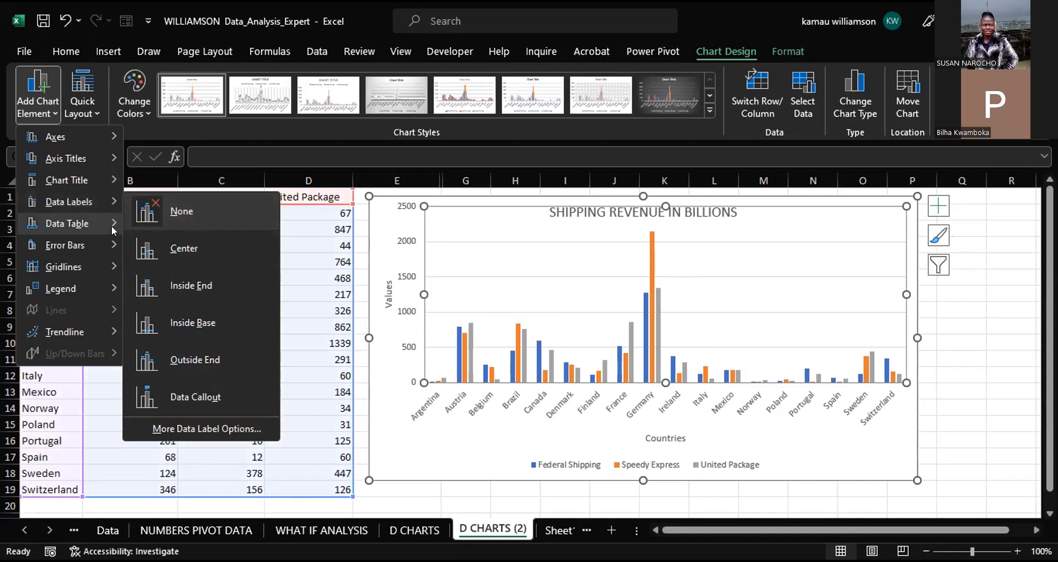
pyautogui.moveTo(112, 226)
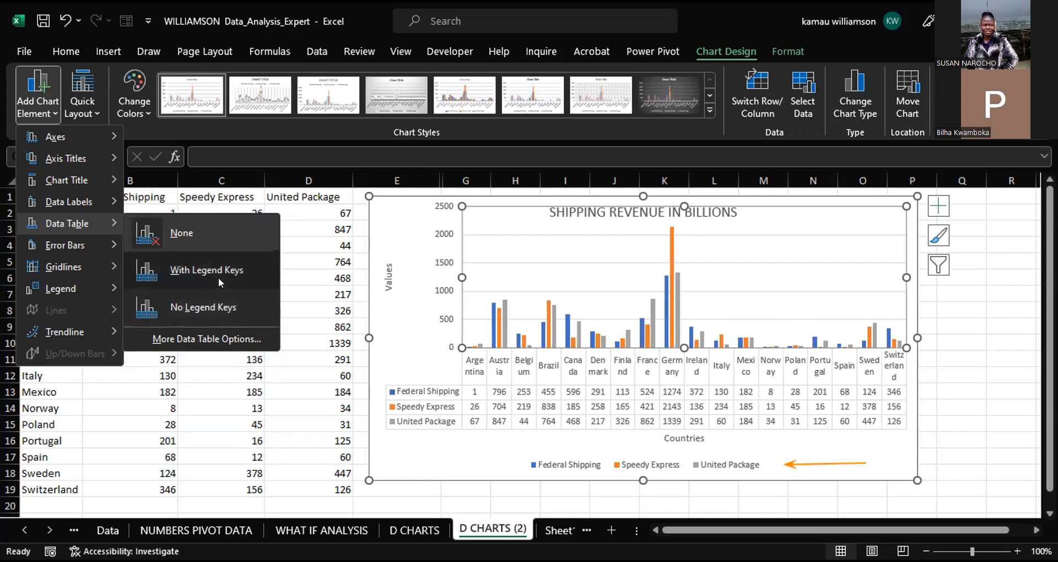
pyautogui.click(892, 449)
pyautogui.moveTo(918, 480); pyautogui.dragTo(1021, 483)
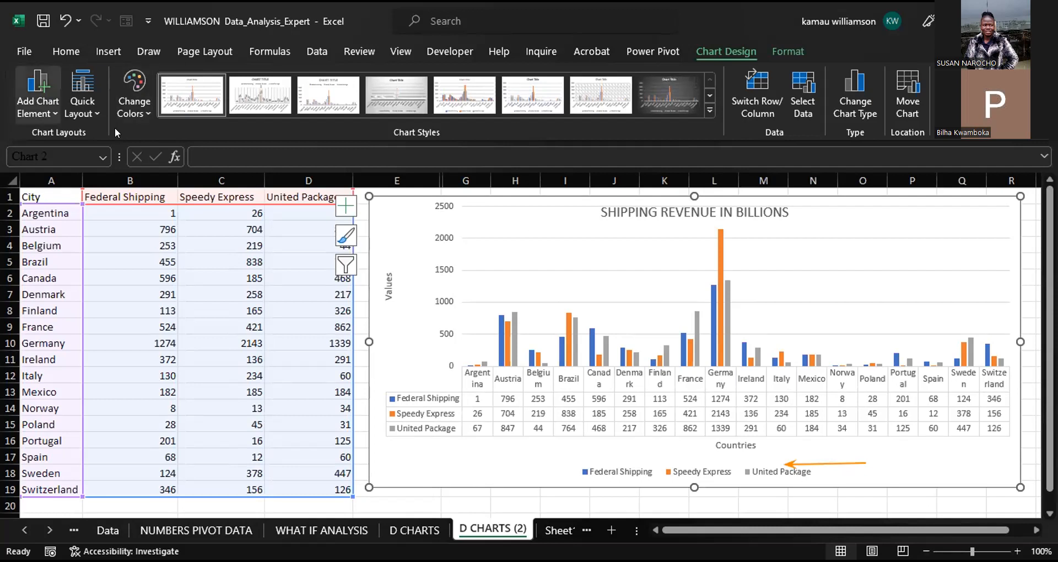
# Remove the separate legend below the chart by setting the Legend element to None.
pyautogui.click(52, 113)
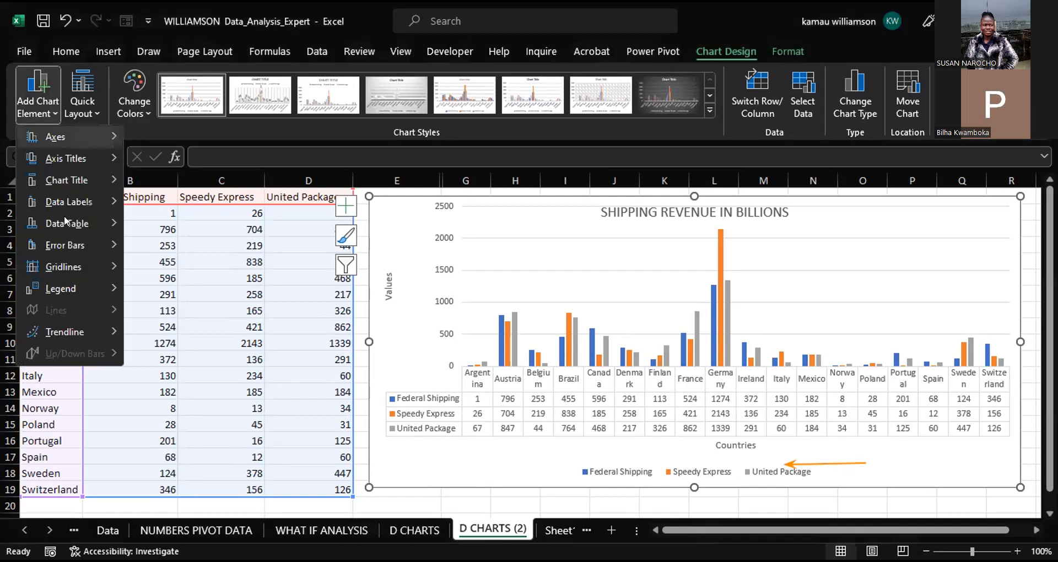
pyautogui.moveTo(66, 246)
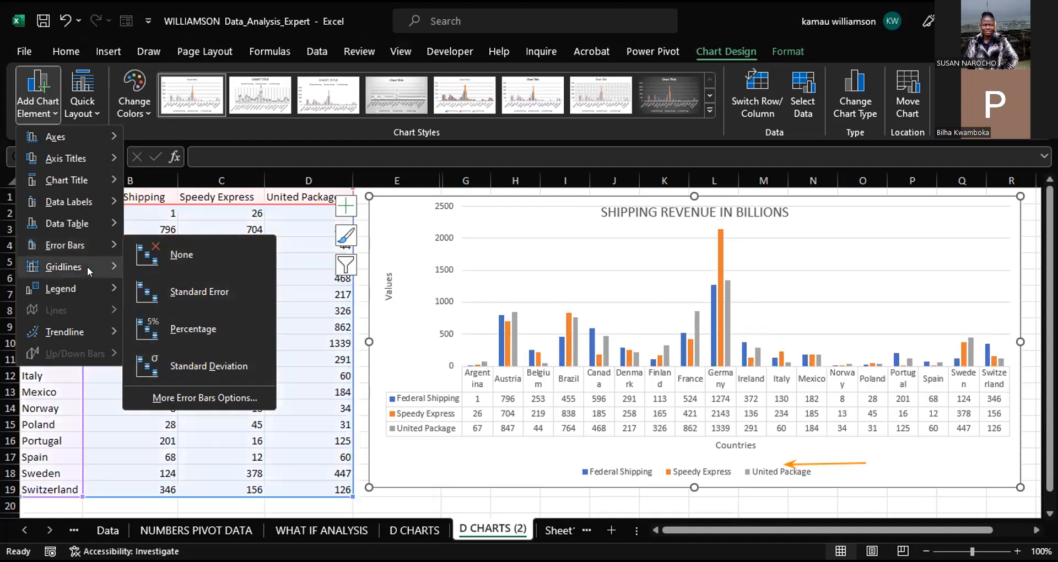
pyautogui.moveTo(87, 266)
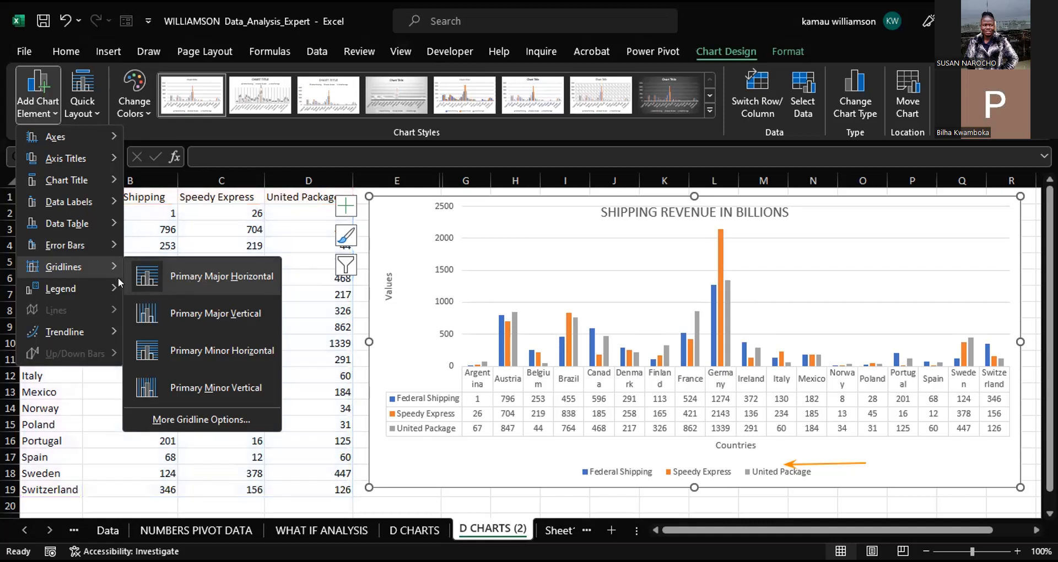
pyautogui.moveTo(106, 282)
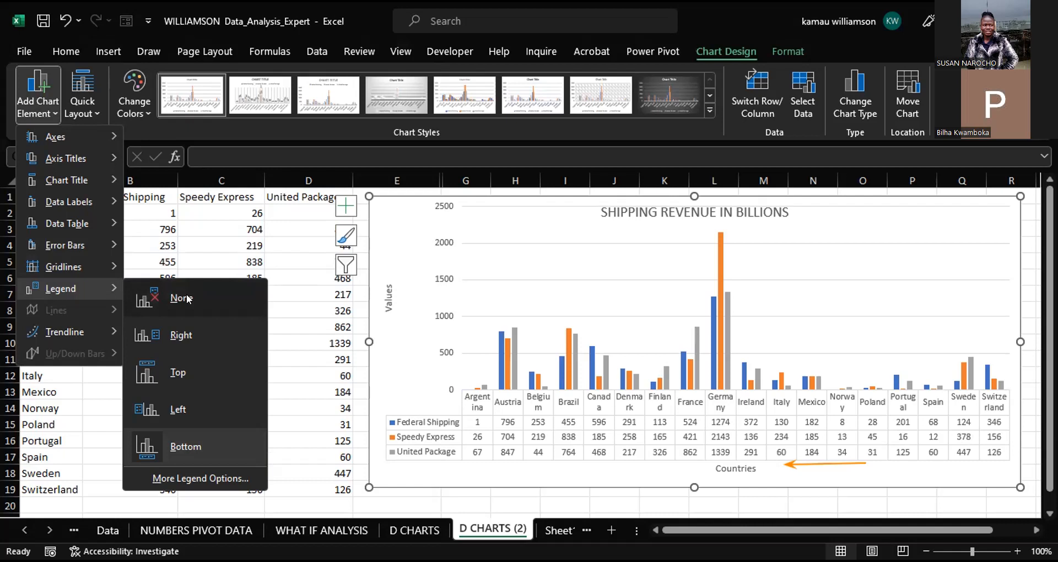
pyautogui.click(187, 299)
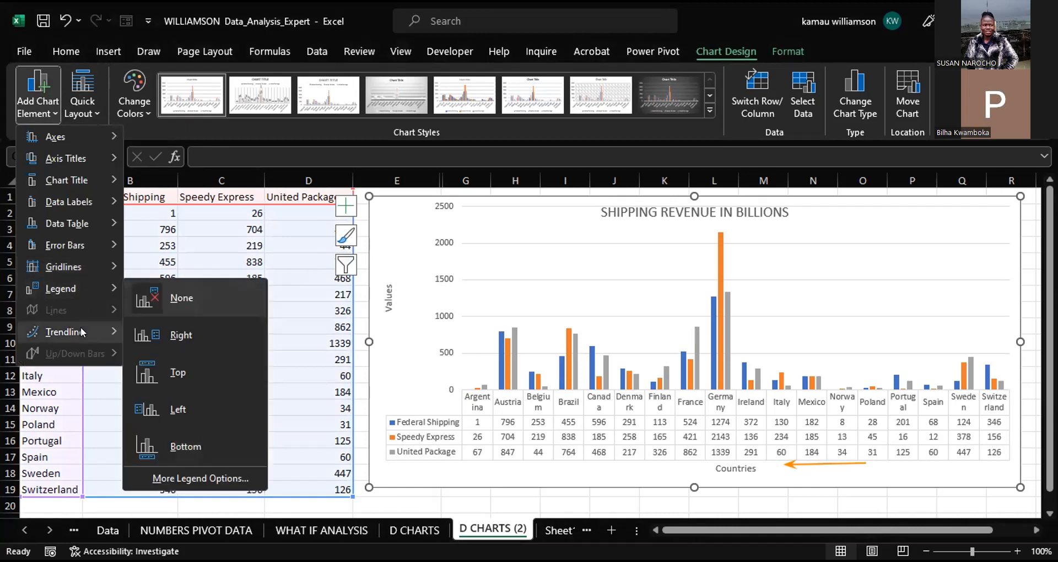
pyautogui.moveTo(82, 331)
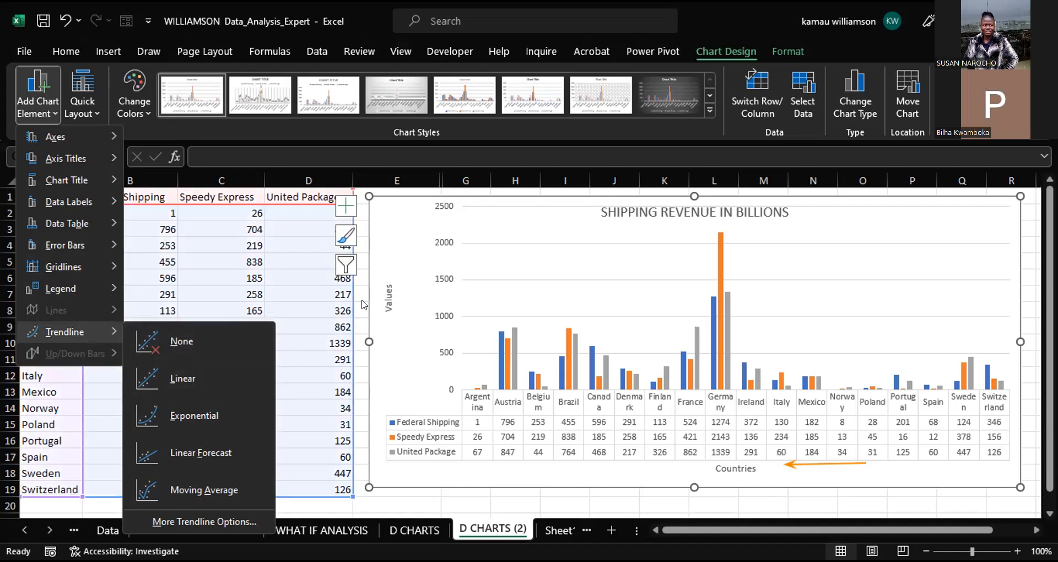
pyautogui.click(396, 250)
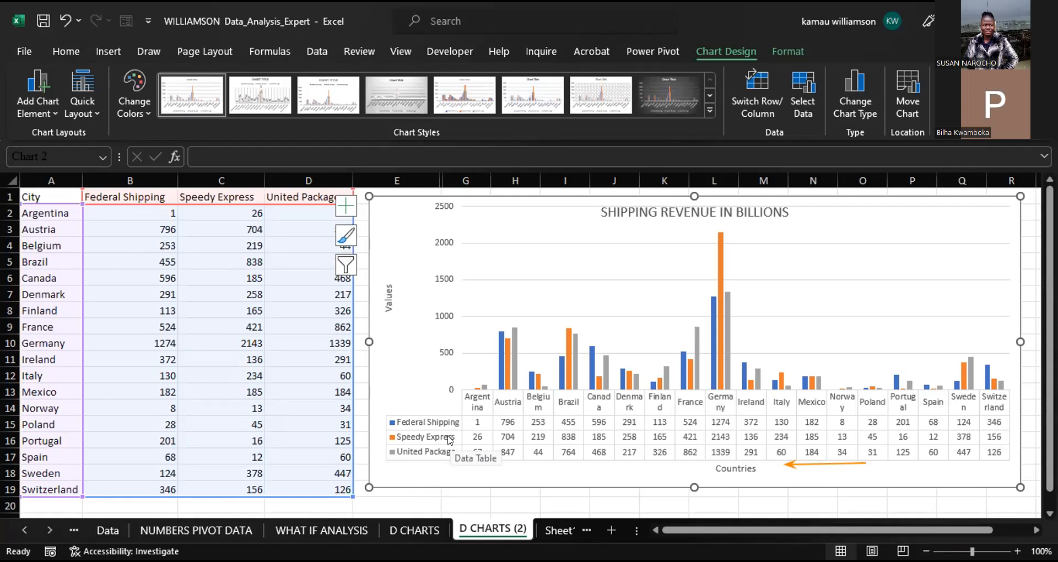
# Browse the quick layouts for the chart and extend its left edge to the border of column D.
pyautogui.click(92, 113)
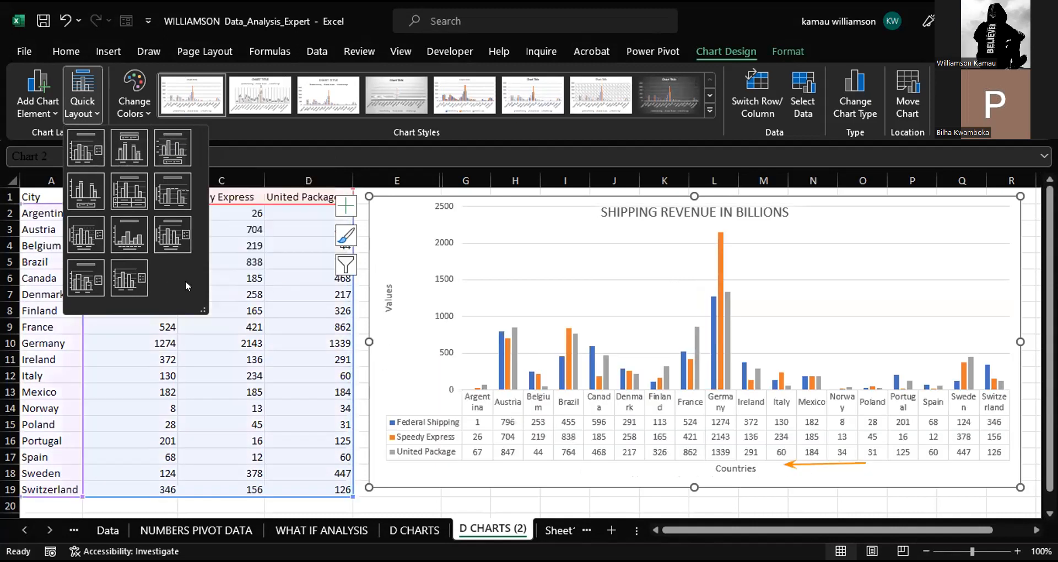
pyautogui.click(382, 213)
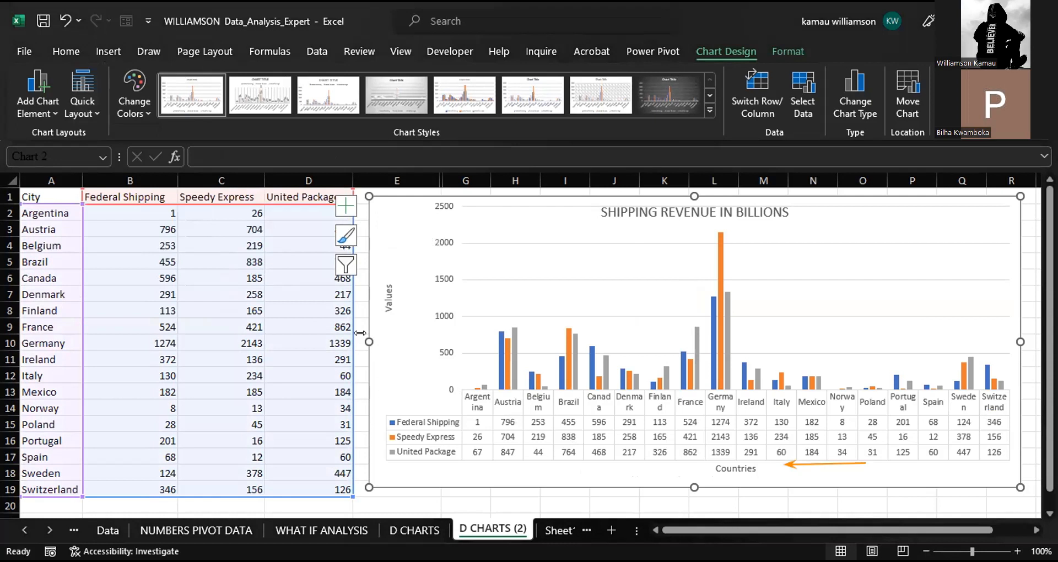
pyautogui.moveTo(354, 335); pyautogui.dragTo(357, 334)
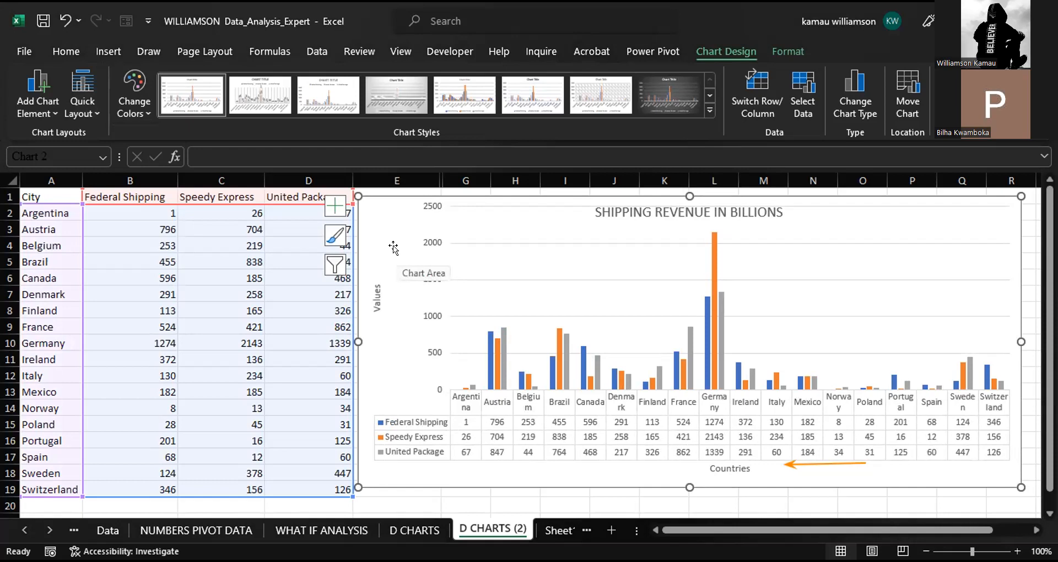
# Browse the chart's color palettes and shape fill options, and set the chart area's fill to Automatic.
pyautogui.click(143, 114)
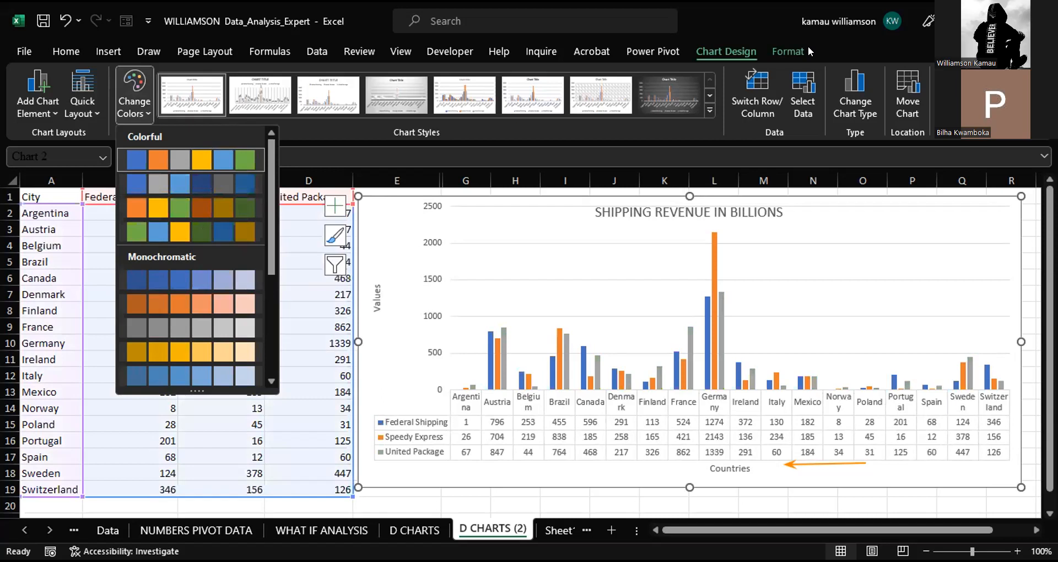
pyautogui.click(789, 51)
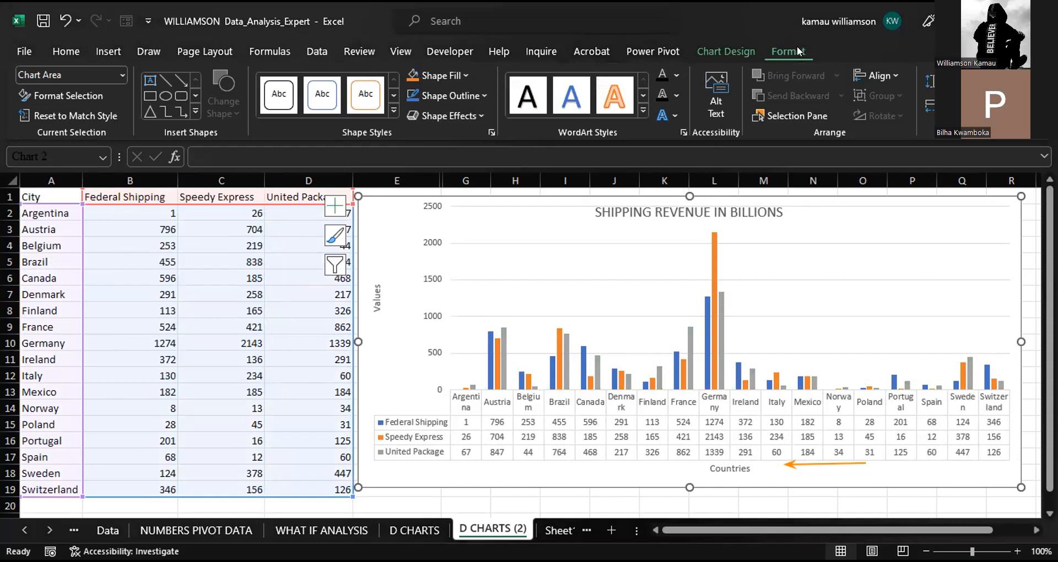
pyautogui.click(465, 76)
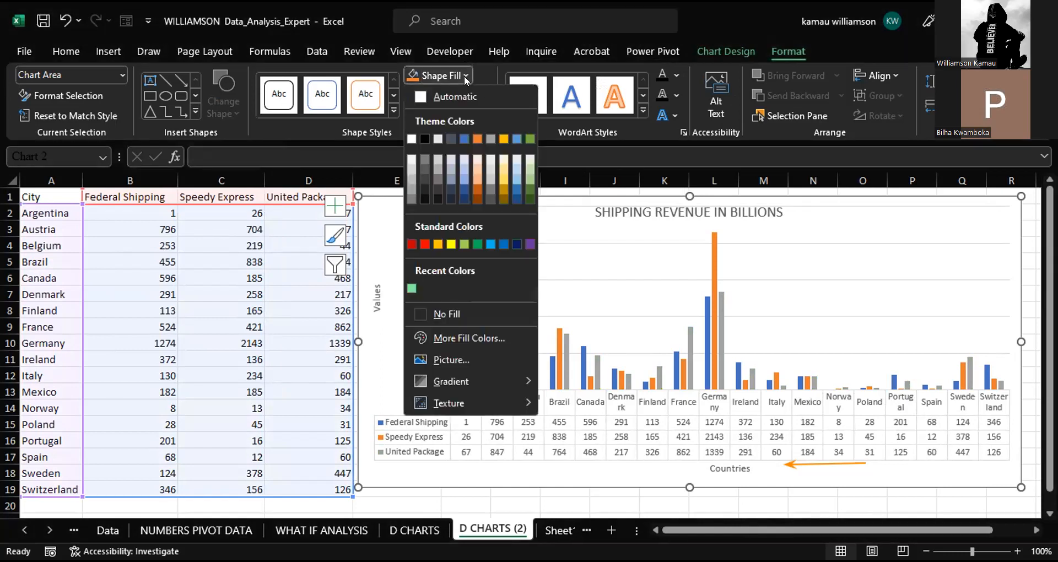
pyautogui.click(464, 75)
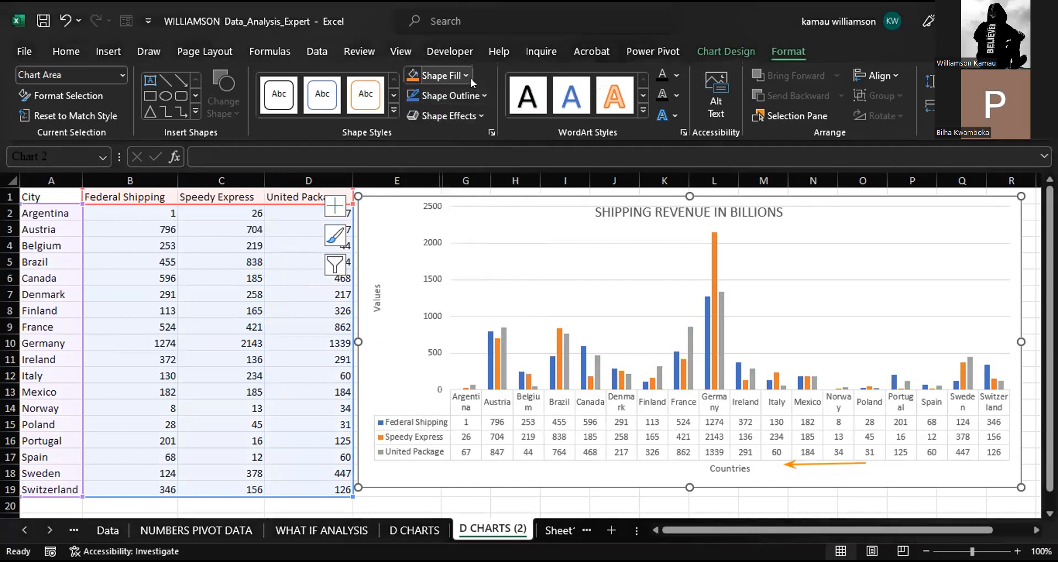
pyautogui.click(470, 77)
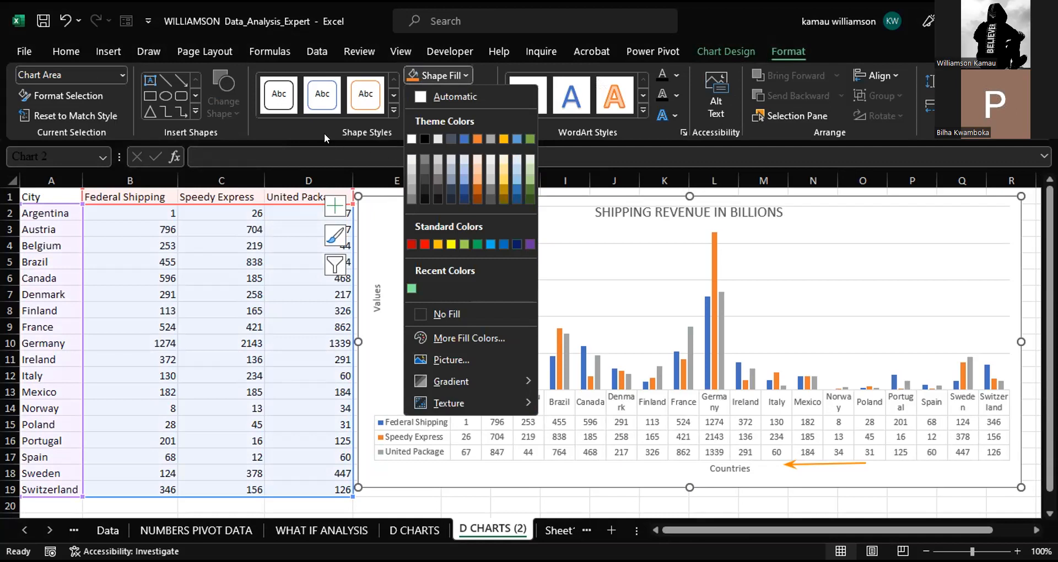
pyautogui.click(457, 97)
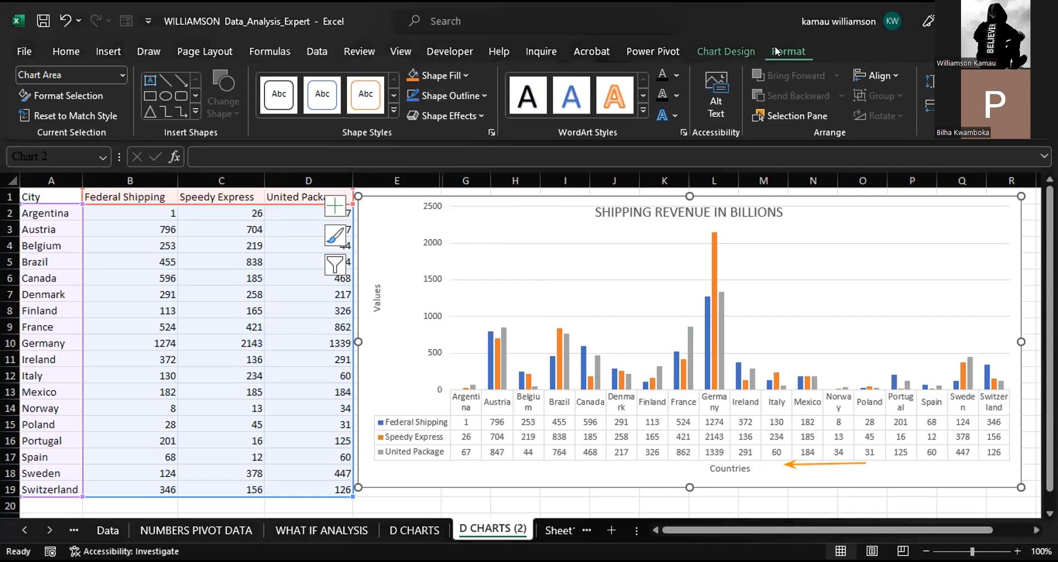
# Recolor the chart with the Colorful palette that starts green, blue and gold, and apply the dark gradient chart style.
pyautogui.click(731, 49)
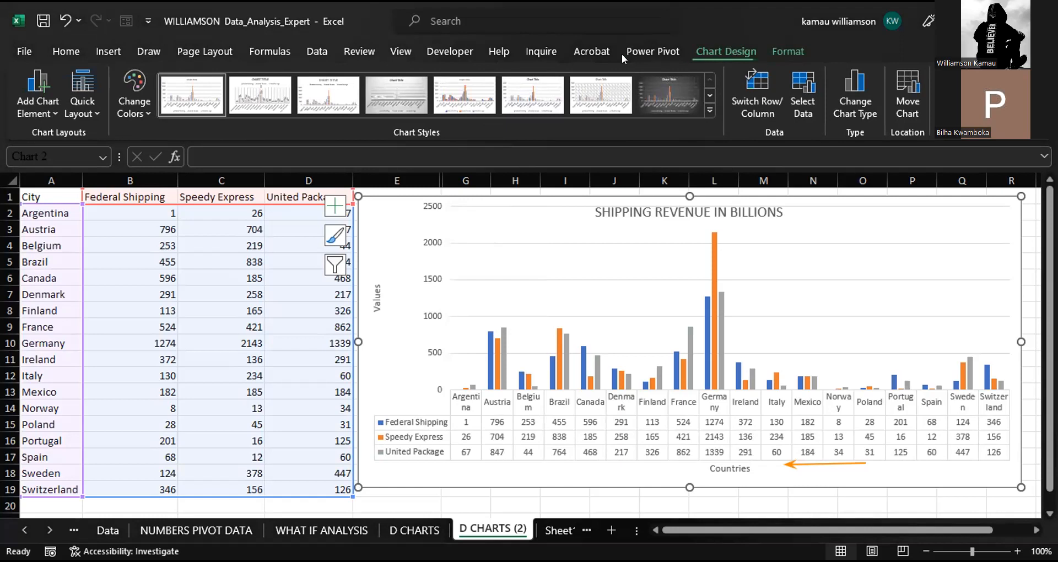
pyautogui.click(140, 114)
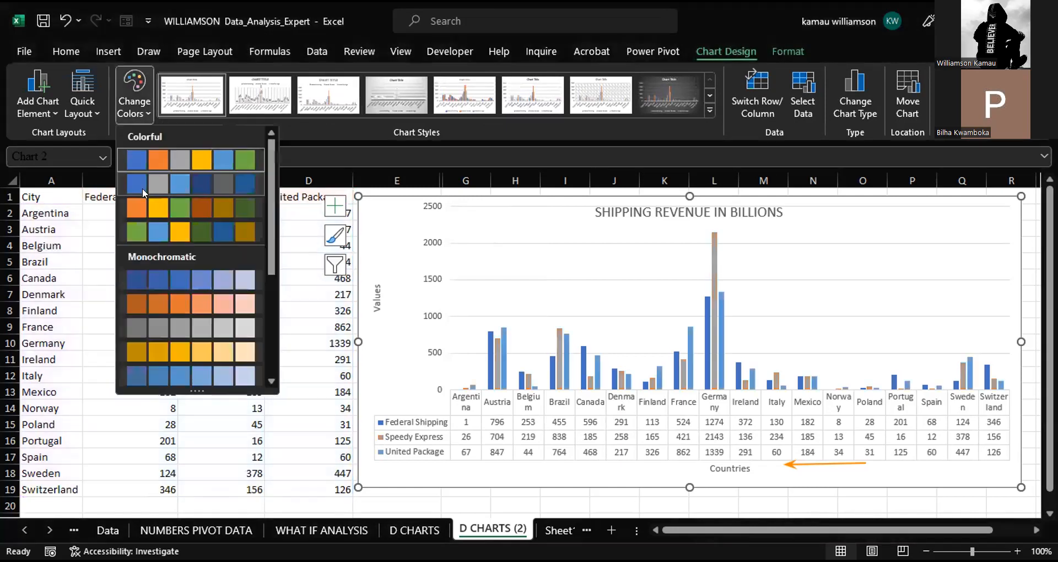
pyautogui.click(143, 226)
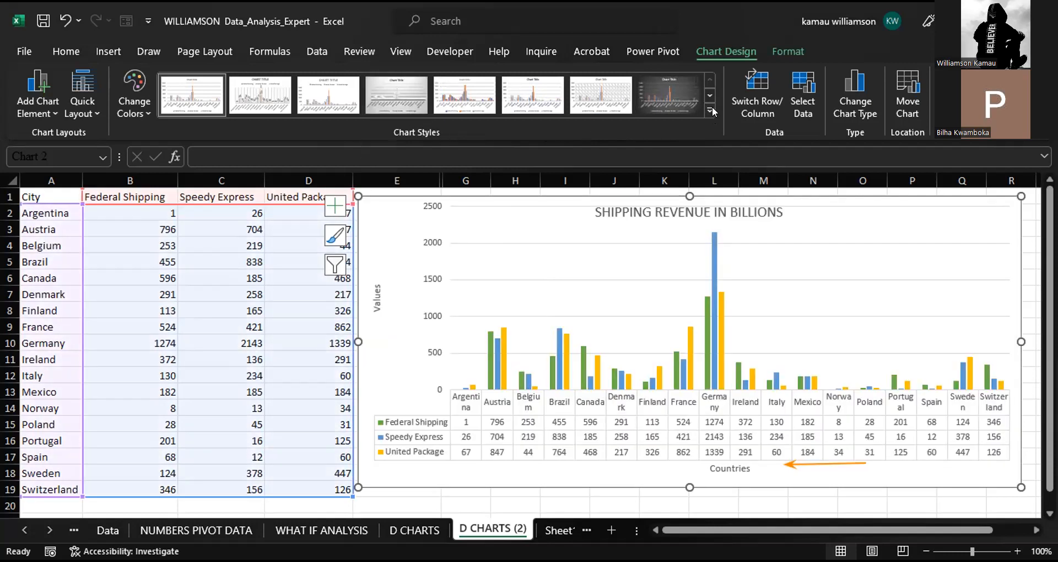
pyautogui.click(711, 110)
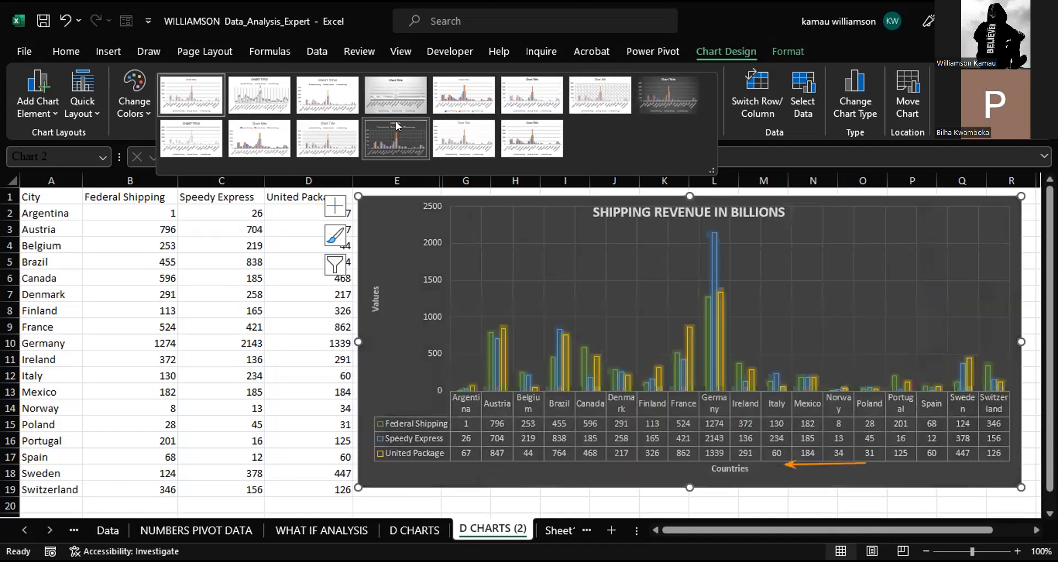
pyautogui.click(649, 91)
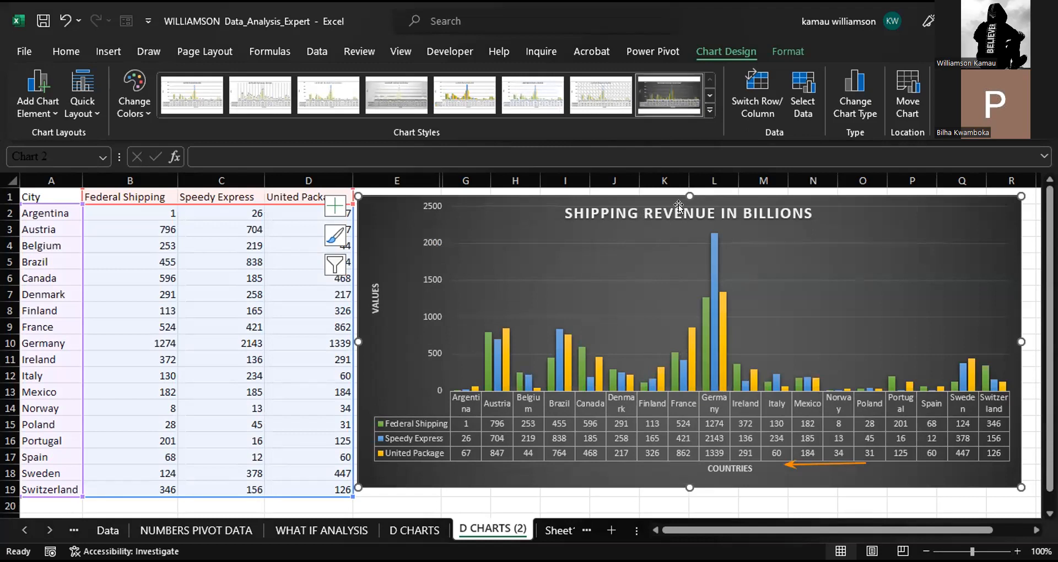
# Switch the chart's rows and columns, and switch them back so that the countries form the horizontal axis.
pyautogui.click(759, 114)
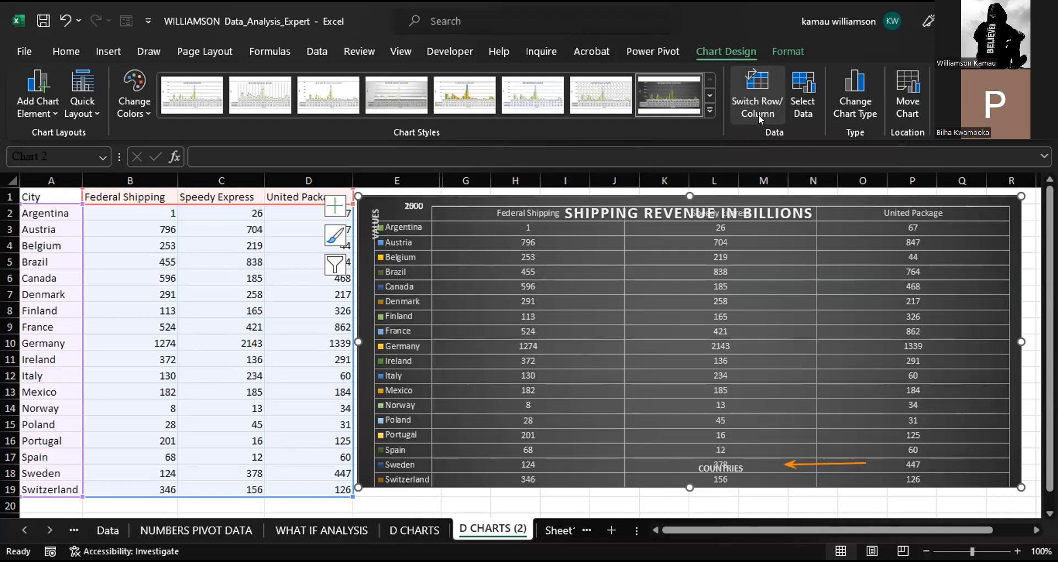
pyautogui.click(759, 114)
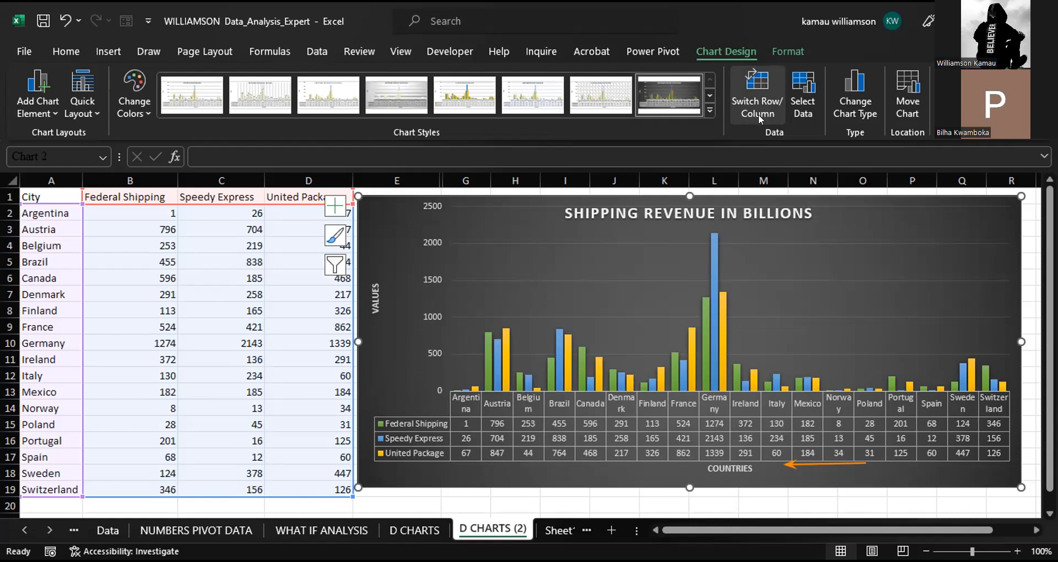
# Exclude the Federal Shipping and United Package series from the chart's data source so only Speedy Express is plotted.
pyautogui.click(805, 114)
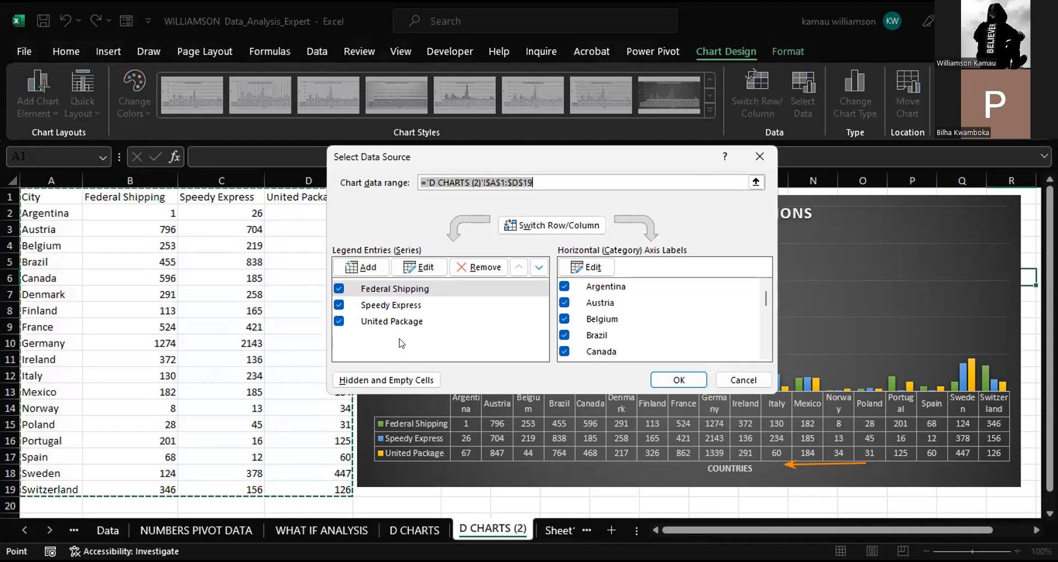
pyautogui.click(339, 290)
pyautogui.click(339, 321)
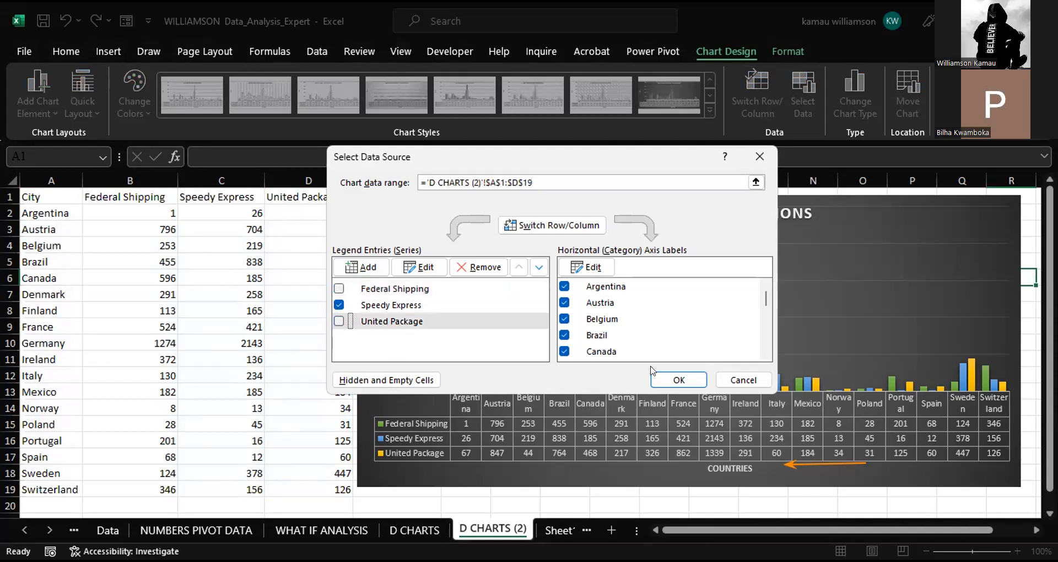
pyautogui.click(678, 380)
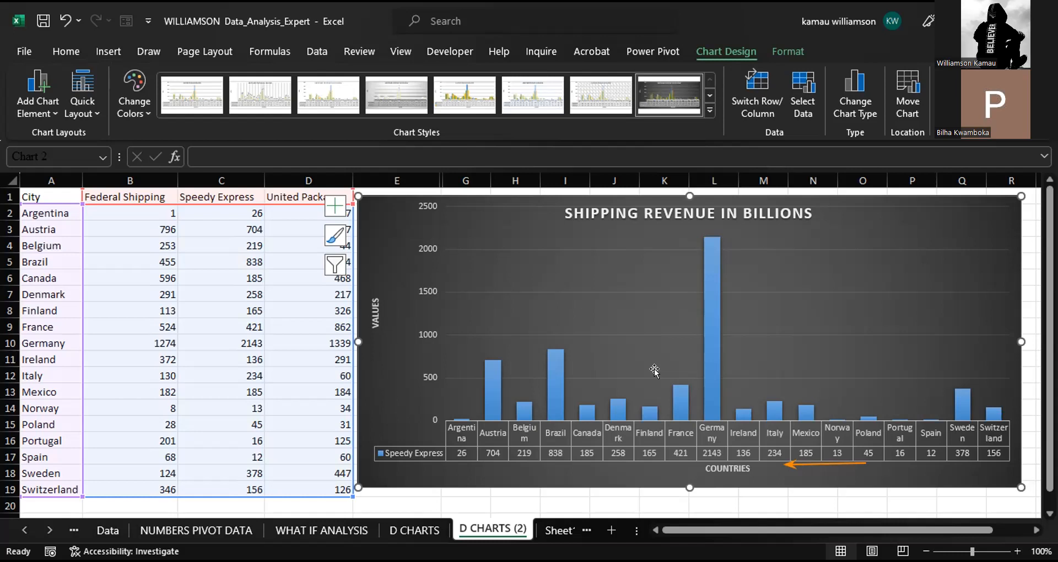
# Include the Federal Shipping and United Package series in the chart's data source again.
pyautogui.click(793, 104)
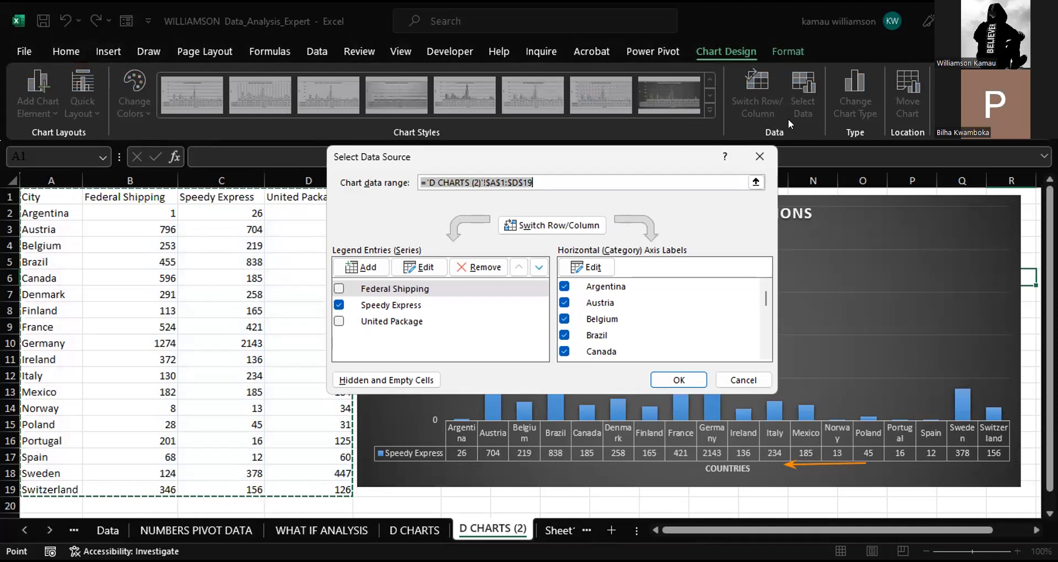
pyautogui.click(339, 288)
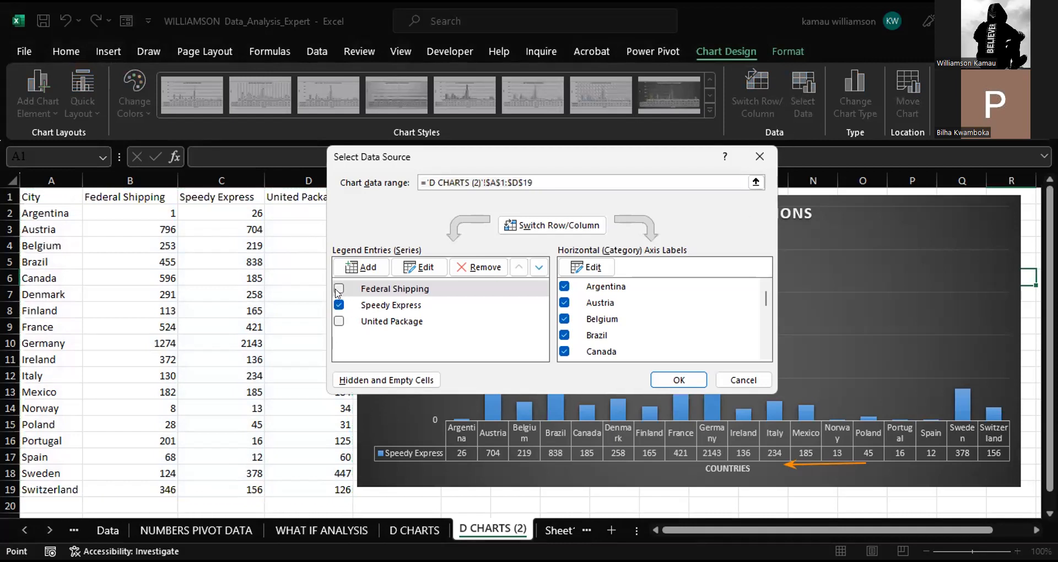
pyautogui.click(339, 321)
pyautogui.scroll(-3, 600, 312)
pyautogui.scroll(-2, 600, 311)
pyautogui.scroll(5, 603, 311)
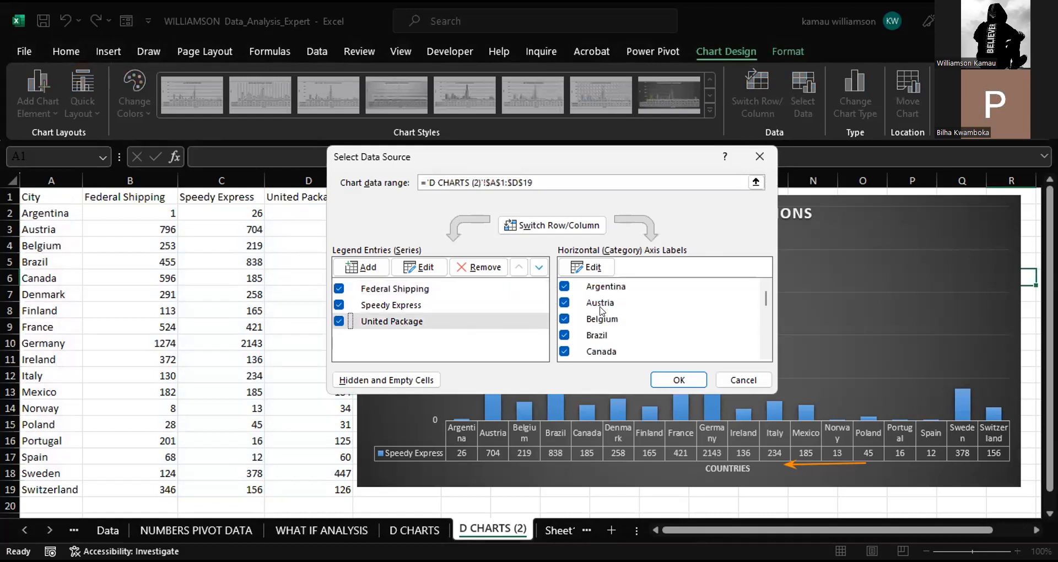
# Exclude all countries except Austria and Norway from the chart's horizontal category labels and apply the selection.
pyautogui.click(564, 287)
pyautogui.click(565, 303)
pyautogui.click(565, 319)
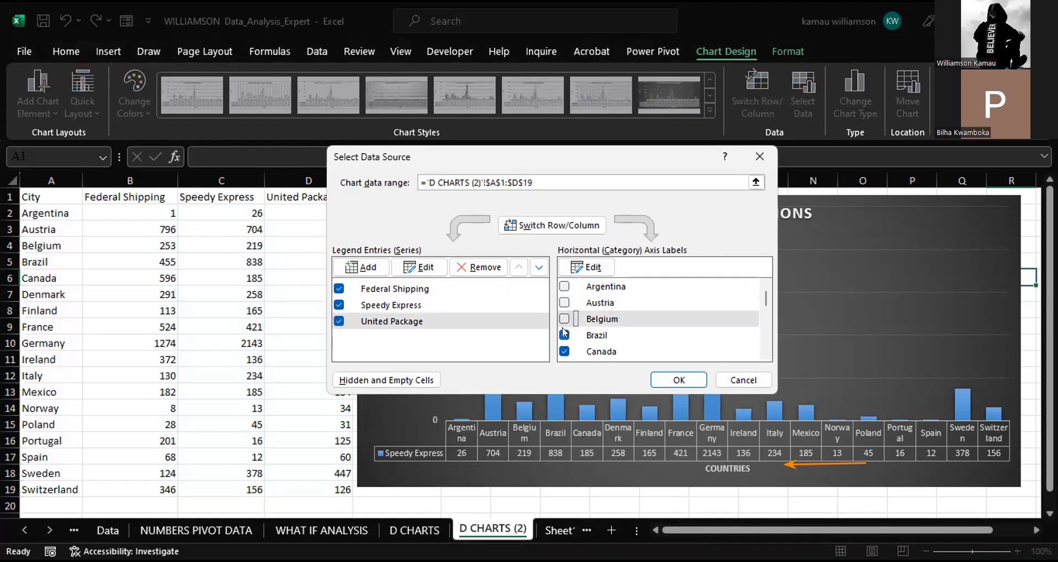
pyautogui.scroll(-3, 564, 342)
pyautogui.click(563, 288)
pyautogui.click(564, 305)
pyautogui.click(563, 321)
pyautogui.click(564, 338)
pyautogui.click(564, 354)
pyautogui.scroll(-3, 573, 335)
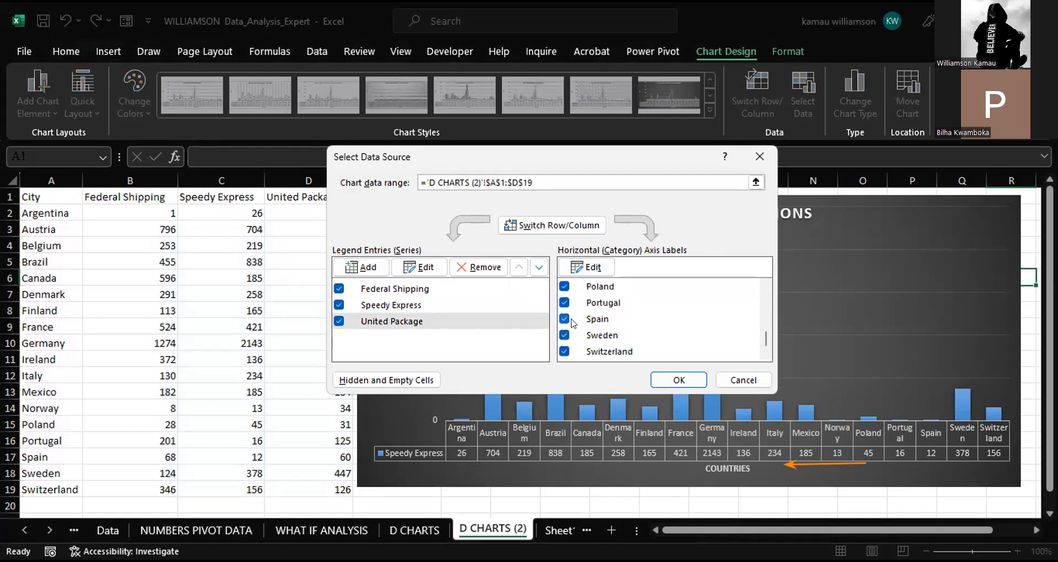
pyautogui.click(564, 286)
pyautogui.click(564, 303)
pyautogui.click(564, 319)
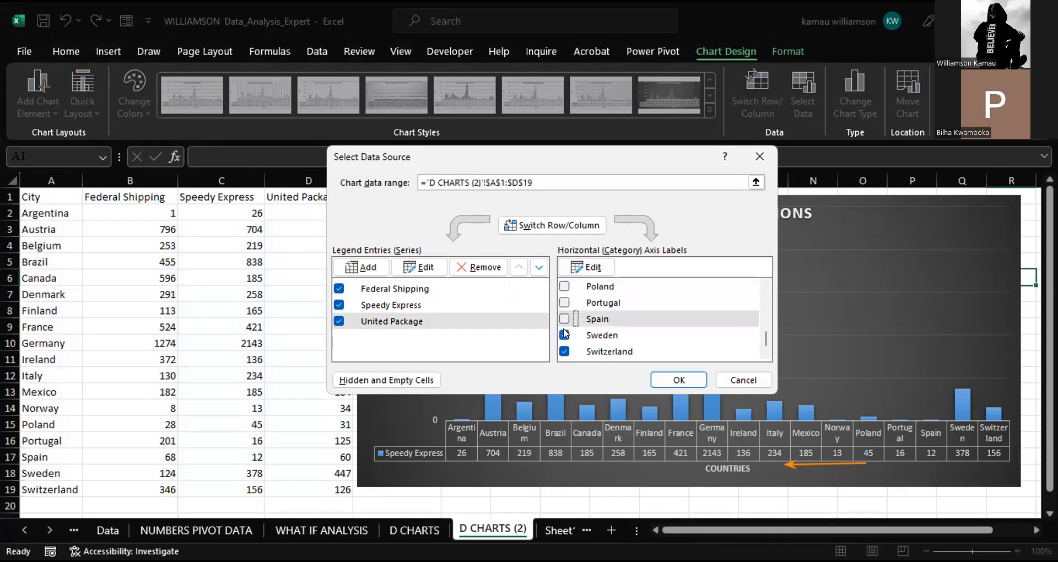
pyautogui.click(565, 335)
pyautogui.click(564, 351)
pyautogui.scroll(3, 564, 341)
pyautogui.click(564, 321)
pyautogui.click(564, 305)
pyautogui.scroll(2, 568, 308)
pyautogui.click(565, 302)
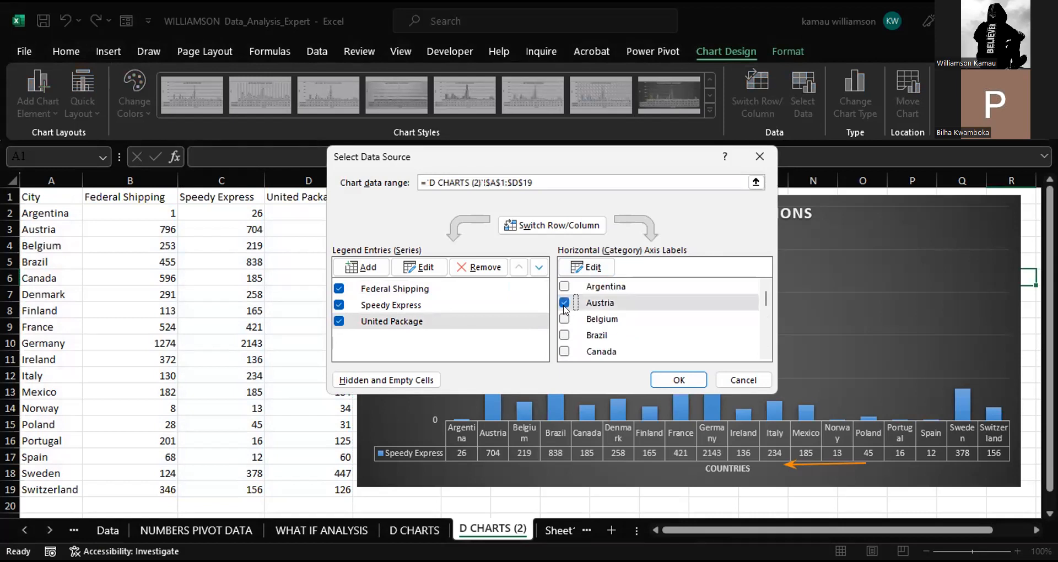
pyautogui.click(659, 379)
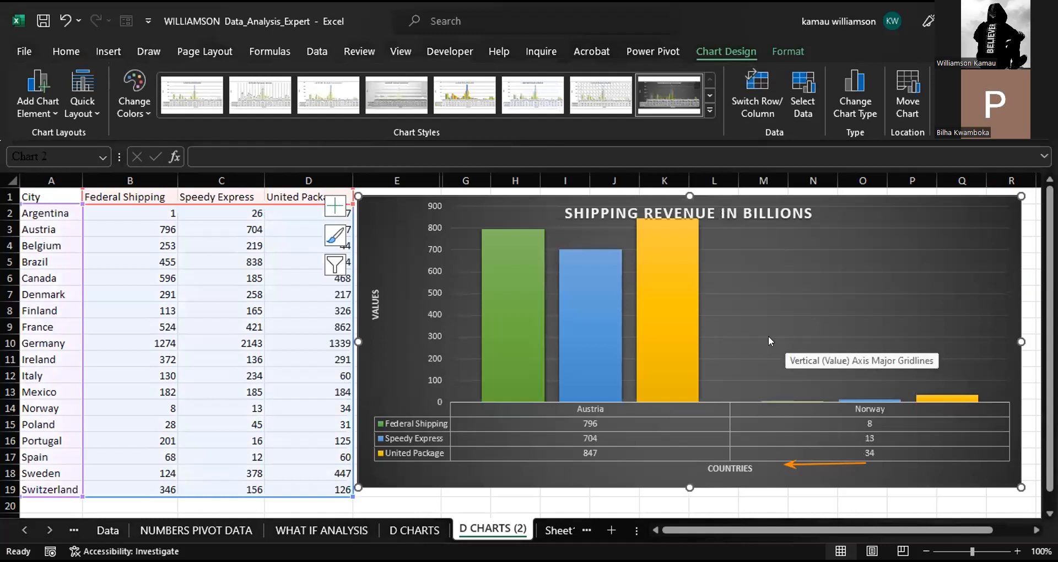
# Exclude Norway from the chart's category labels so that only Austria is plotted.
pyautogui.click(799, 114)
pyautogui.scroll(-3, 770, 306)
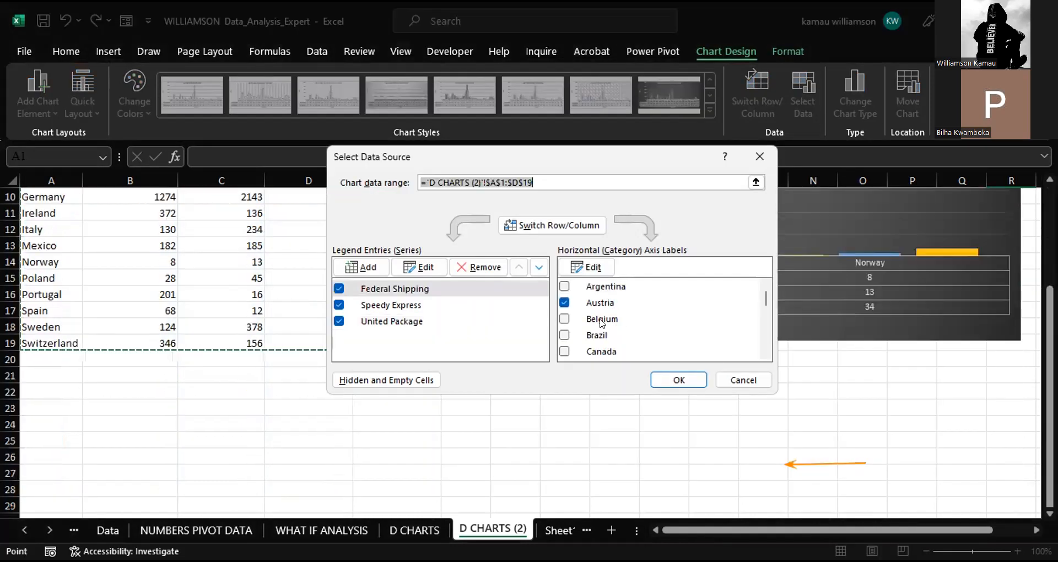
pyautogui.scroll(2, 770, 305)
pyautogui.scroll(-4, 770, 306)
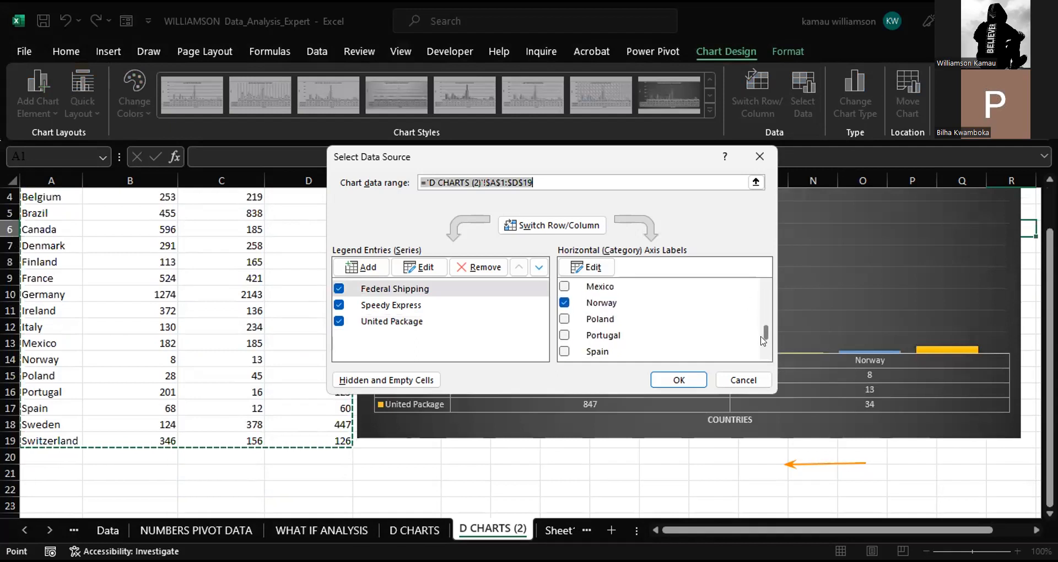
pyautogui.click(565, 303)
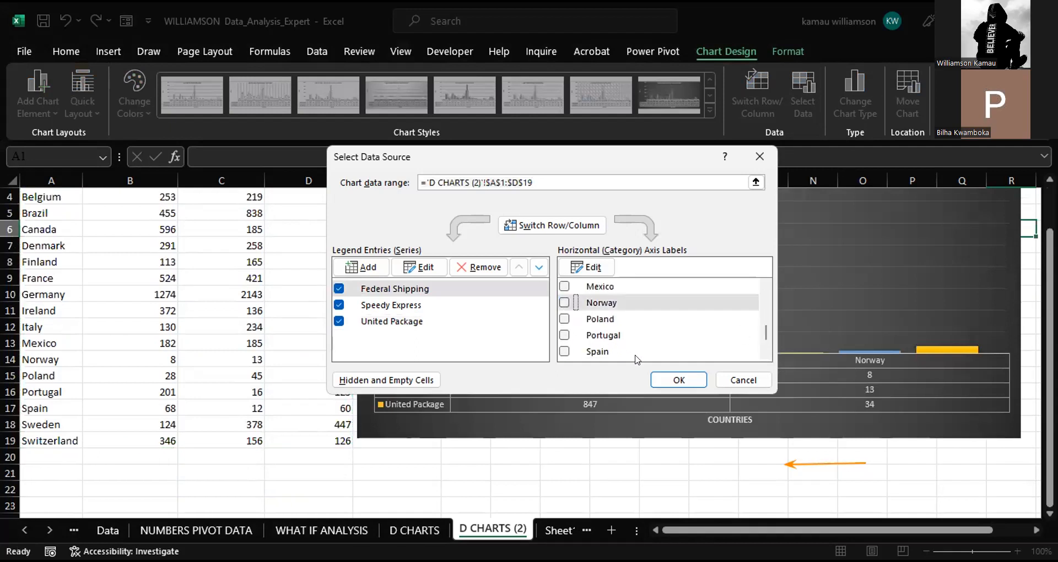
pyautogui.click(662, 380)
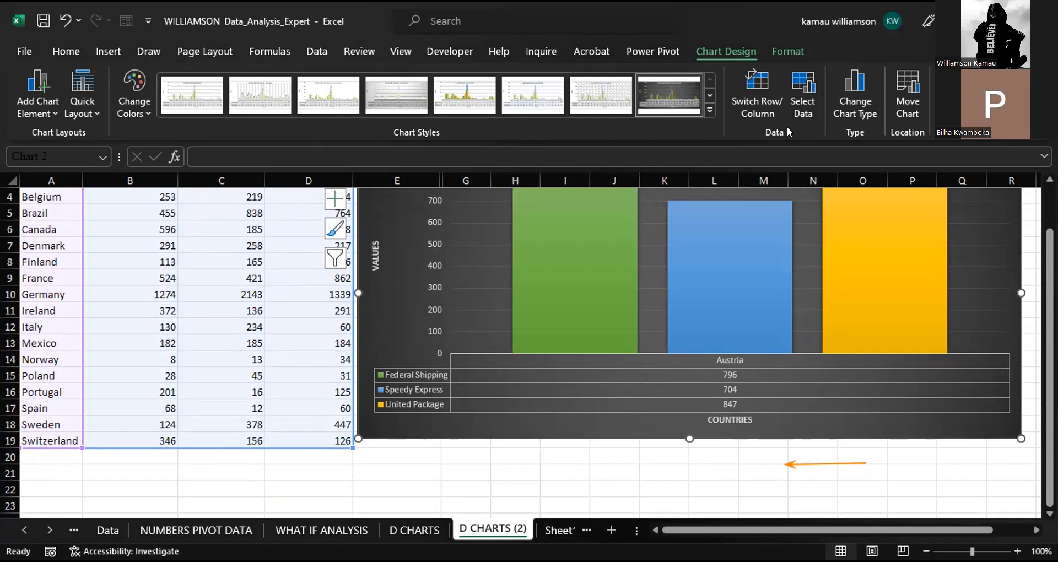
# Include all the excluded countries, from Argentina to Switzerland, in the chart's horizontal category labels again and apply the selection.
pyautogui.click(803, 93)
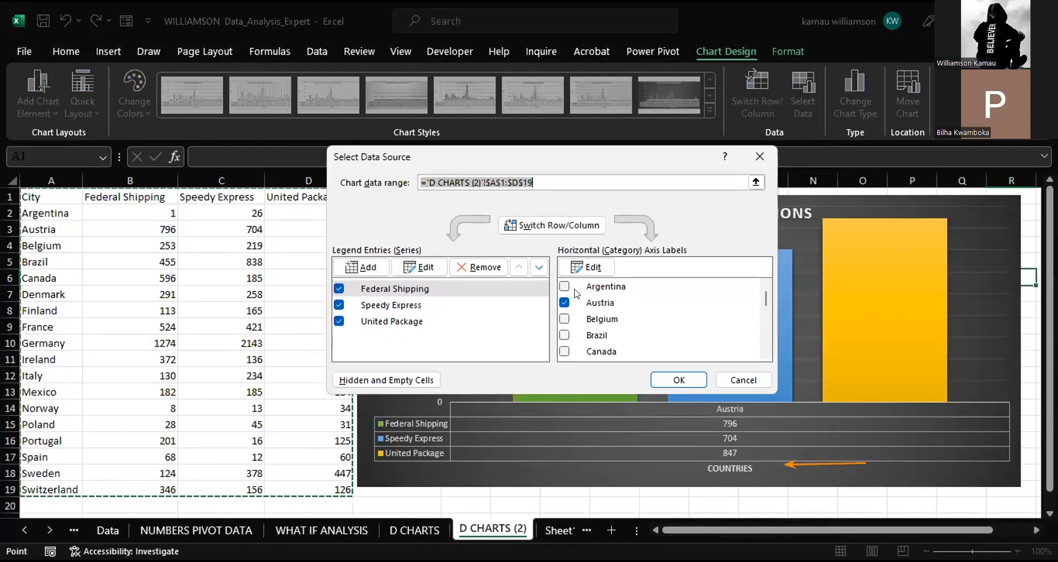
pyautogui.click(564, 287)
pyautogui.click(564, 319)
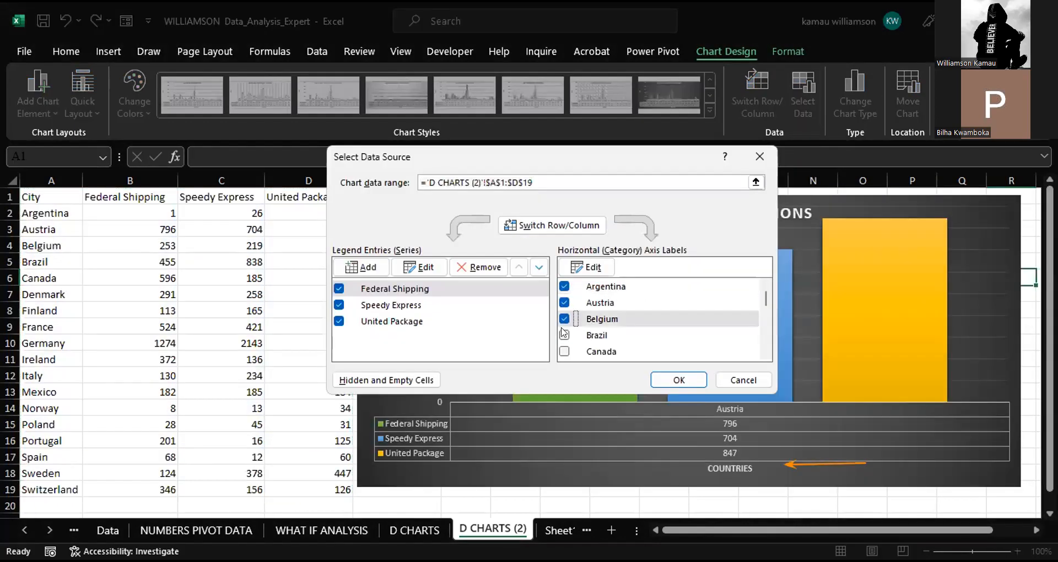
pyautogui.click(564, 335)
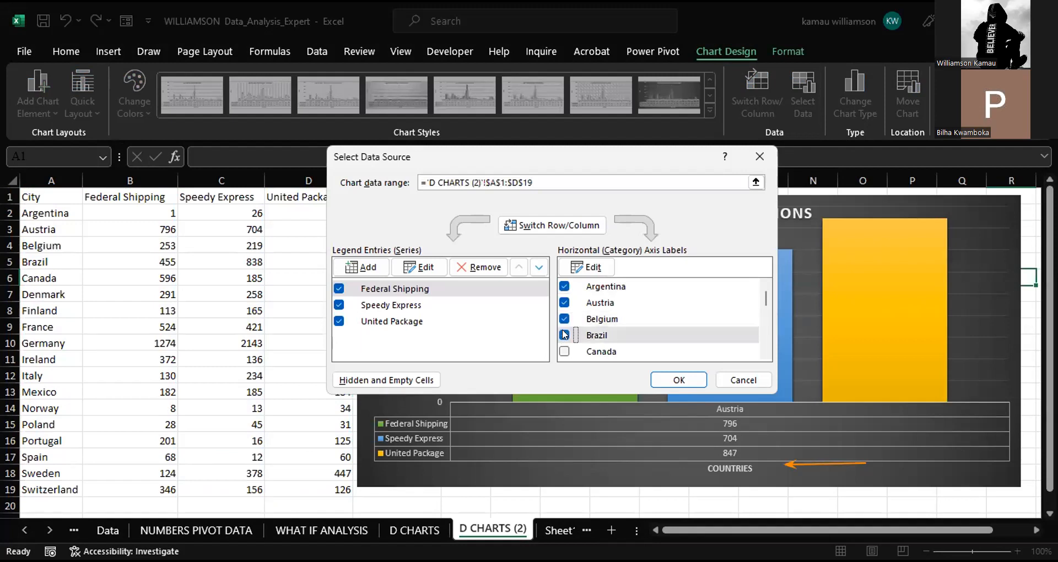
pyautogui.click(564, 352)
pyautogui.scroll(-1, 564, 352)
pyautogui.click(565, 331)
pyautogui.click(565, 347)
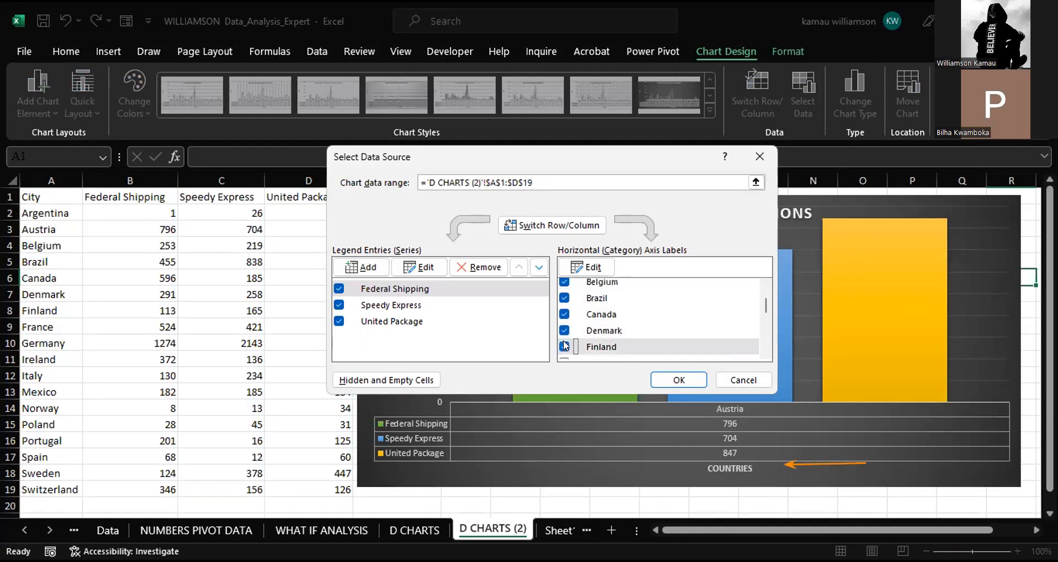
pyautogui.scroll(-2, 564, 346)
pyautogui.click(565, 288)
pyautogui.click(564, 305)
pyautogui.click(565, 321)
pyautogui.click(564, 338)
pyautogui.click(565, 354)
pyautogui.scroll(-2, 565, 341)
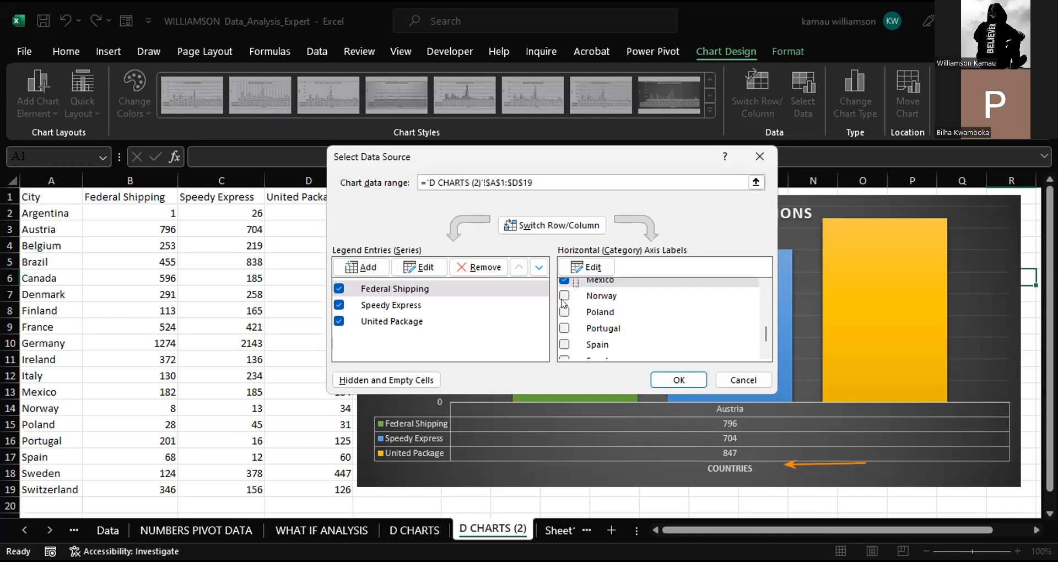
pyautogui.click(564, 296)
pyautogui.click(565, 312)
pyautogui.click(564, 328)
pyautogui.click(564, 344)
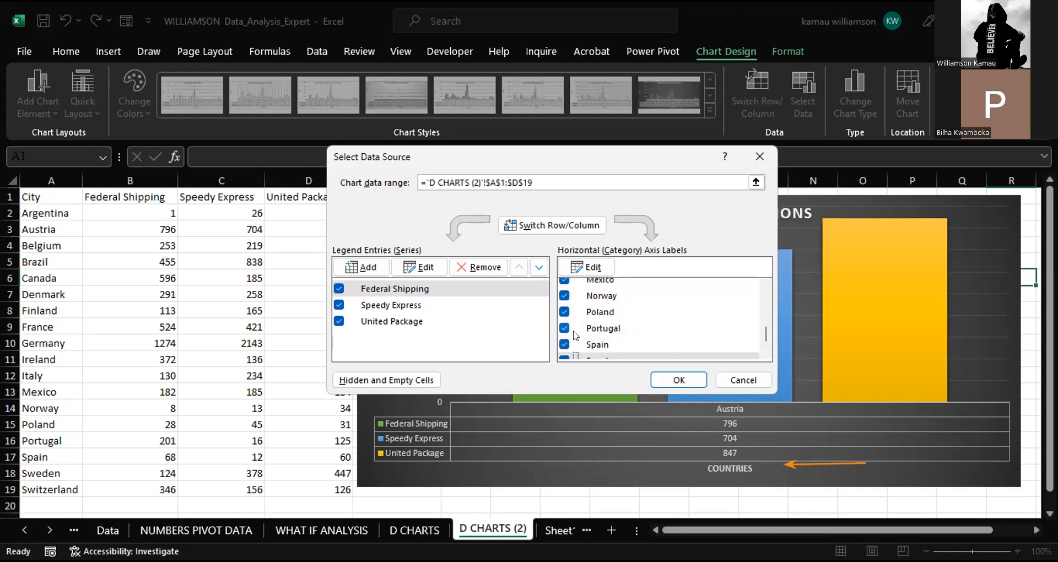
pyautogui.scroll(-1, 576, 333)
pyautogui.click(565, 328)
pyautogui.click(564, 344)
pyautogui.scroll(2, 585, 333)
pyautogui.scroll(3, 584, 332)
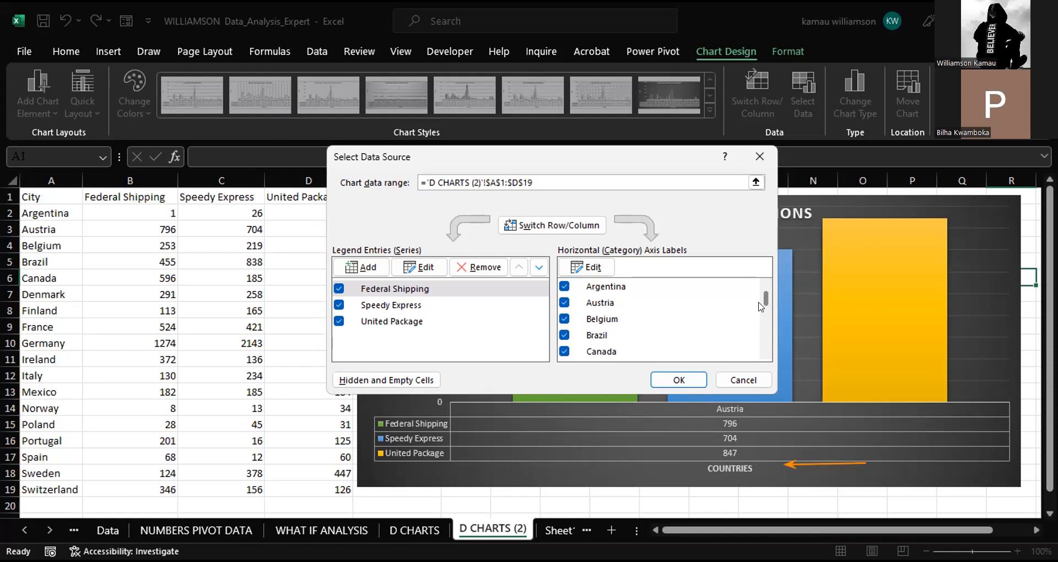
pyautogui.click(679, 380)
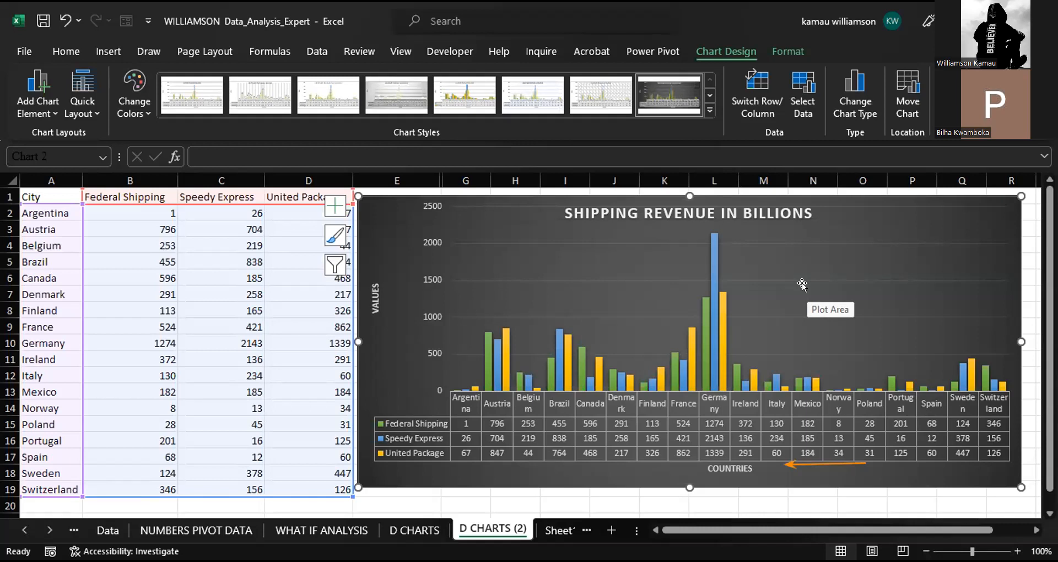
# Change the chart type to Clustered Bar, keeping the countries as categories.
pyautogui.click(860, 114)
pyautogui.click(860, 114)
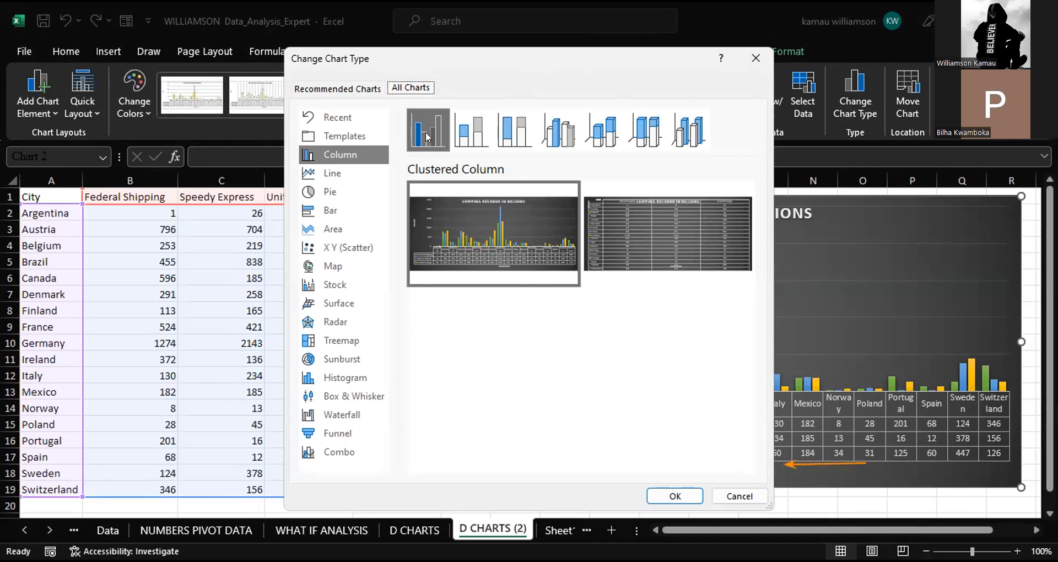
pyautogui.click(342, 209)
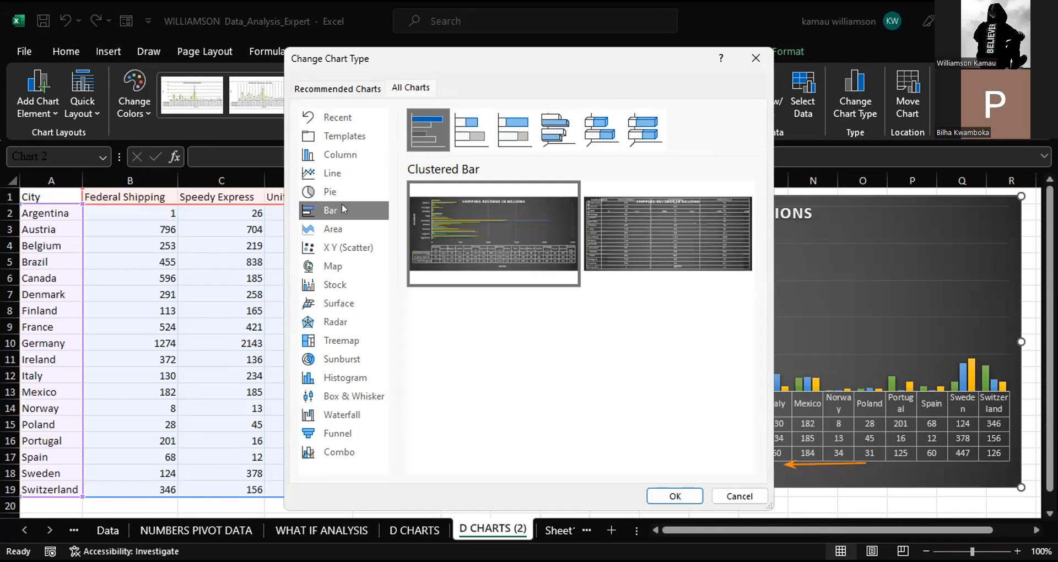
pyautogui.moveTo(477, 227)
pyautogui.click(671, 494)
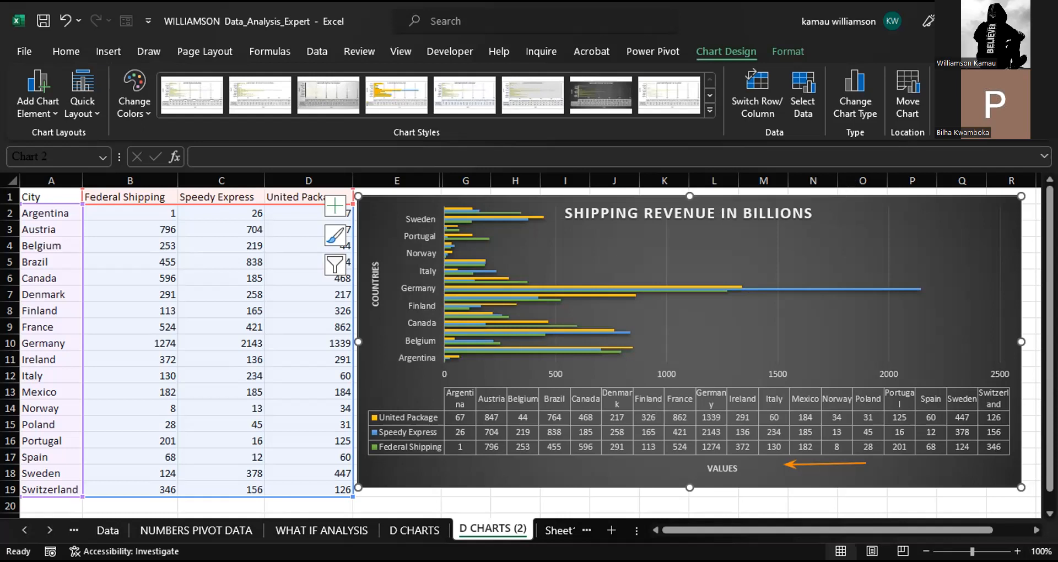
# Move the chart to a new sheet named Chart1 and check the D CHARTS (2) sheet it came from.
pyautogui.click(899, 100)
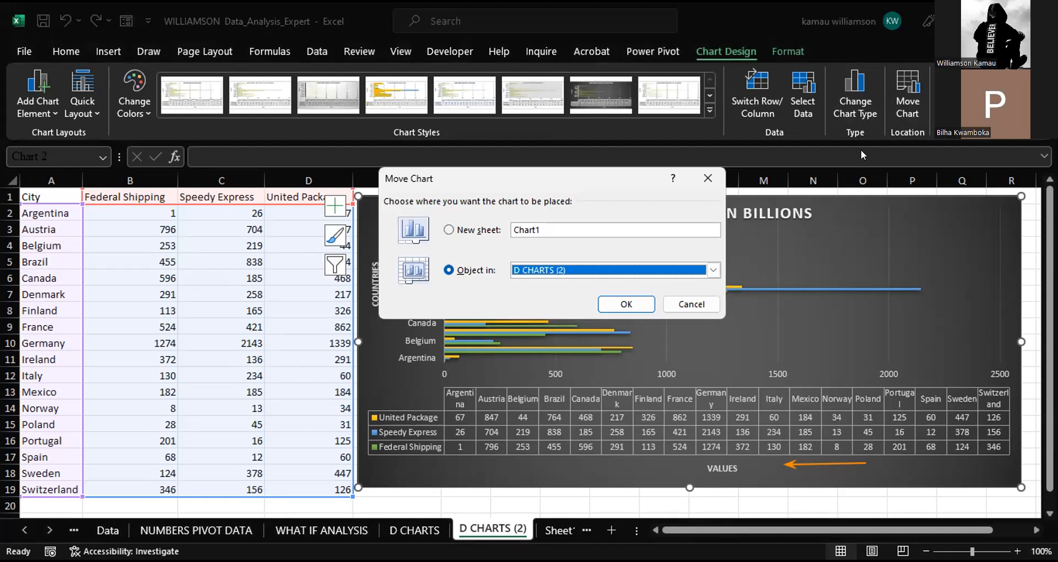
pyautogui.click(449, 230)
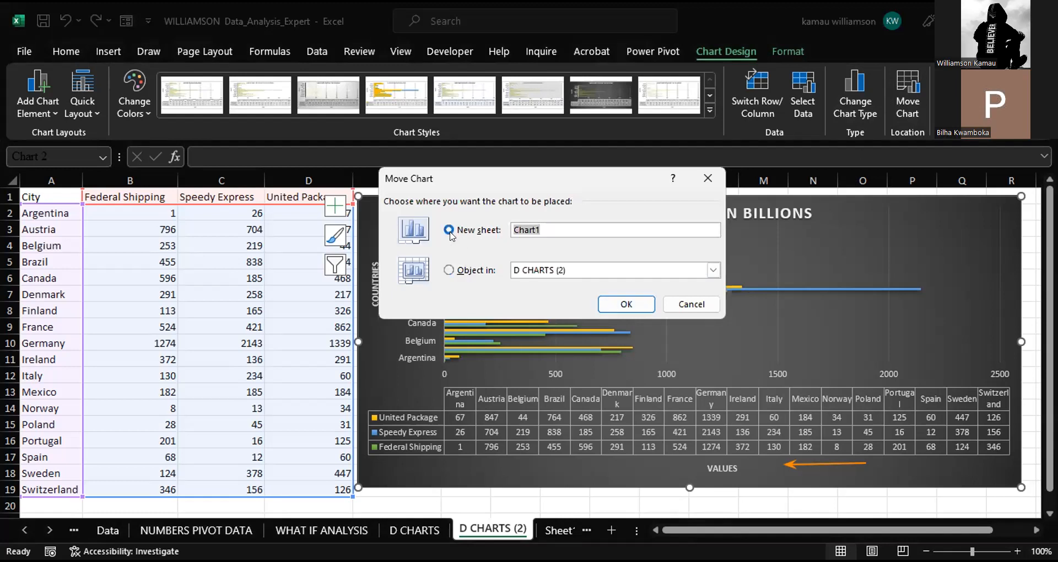
pyautogui.click(626, 309)
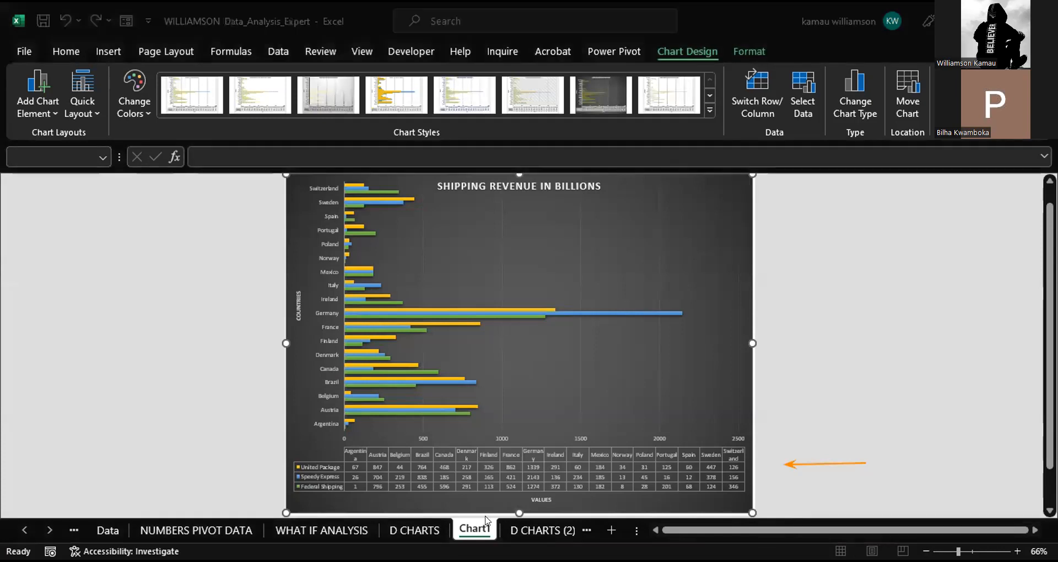
pyautogui.click(536, 528)
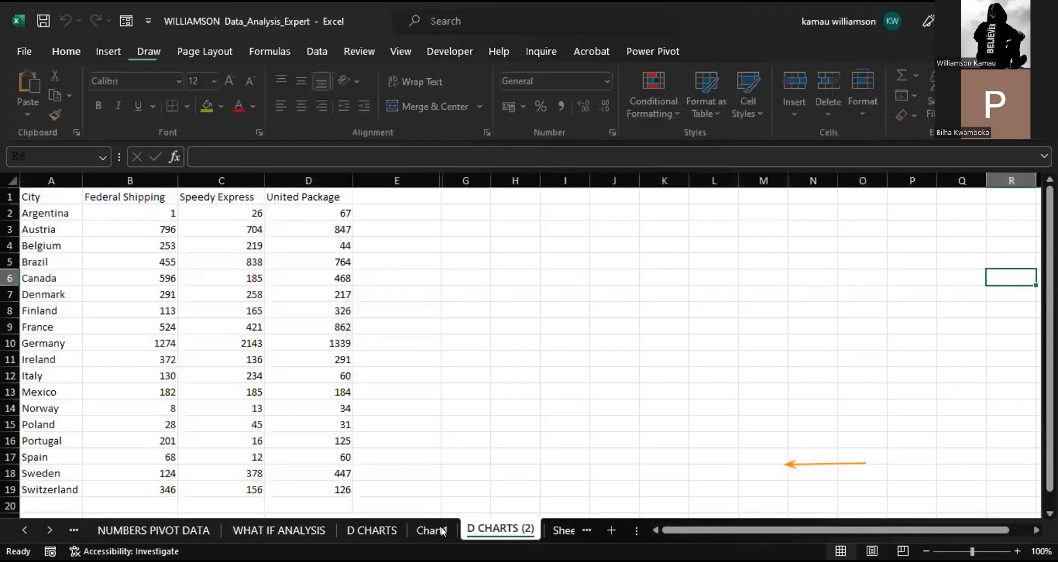
pyautogui.click(435, 531)
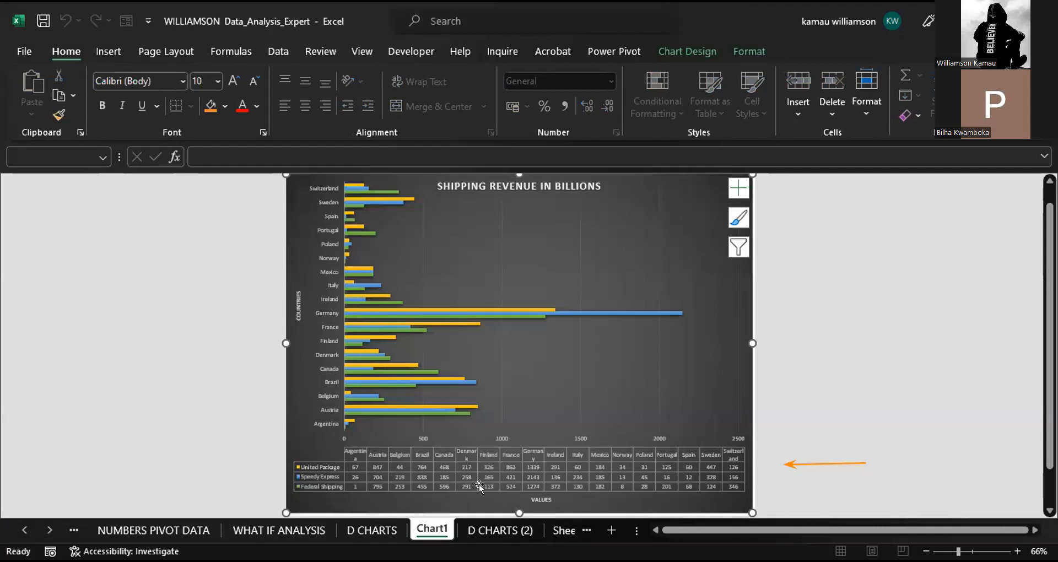
# Change the type of the chart on the Chart1 sheet to Clustered Column with the countries as categories.
pyautogui.click(627, 251)
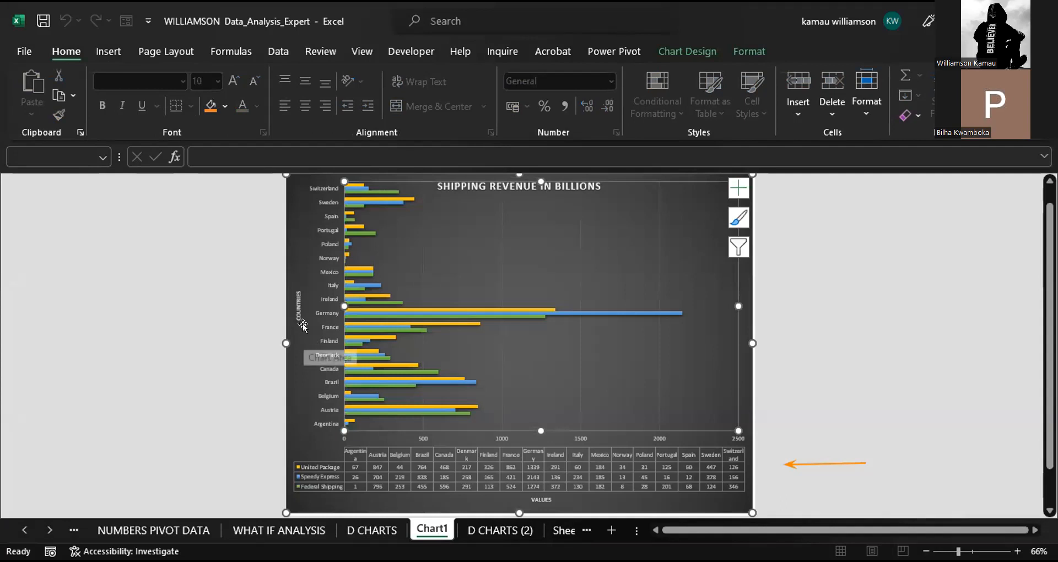
pyautogui.click(296, 264)
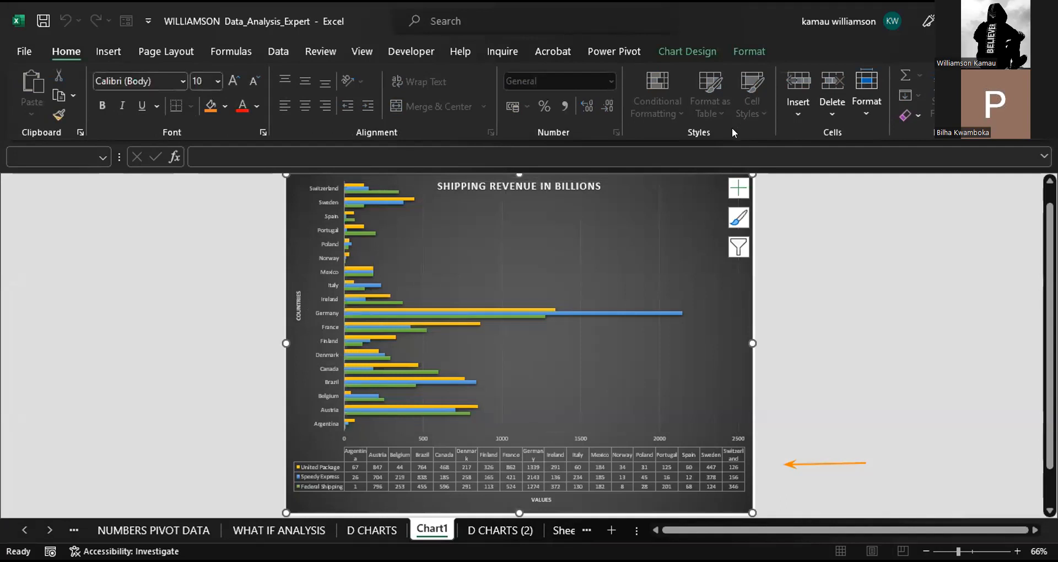
pyautogui.click(695, 51)
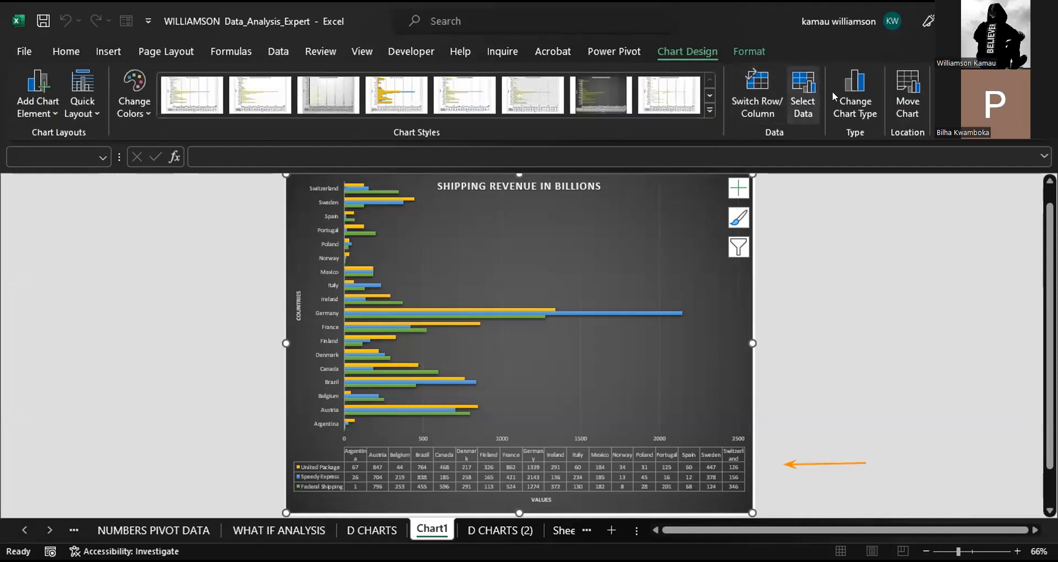
pyautogui.click(848, 107)
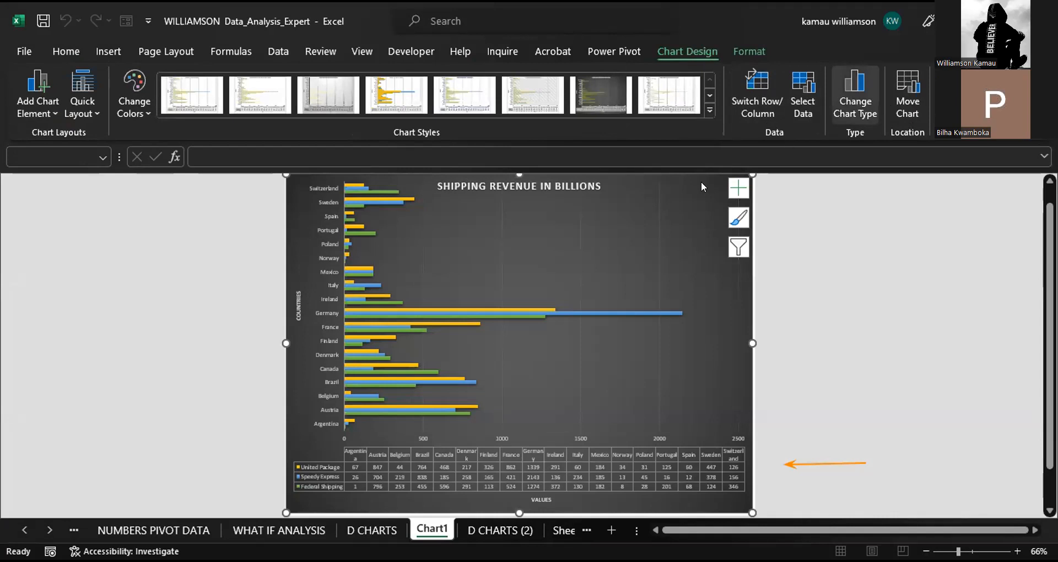
pyautogui.click(338, 154)
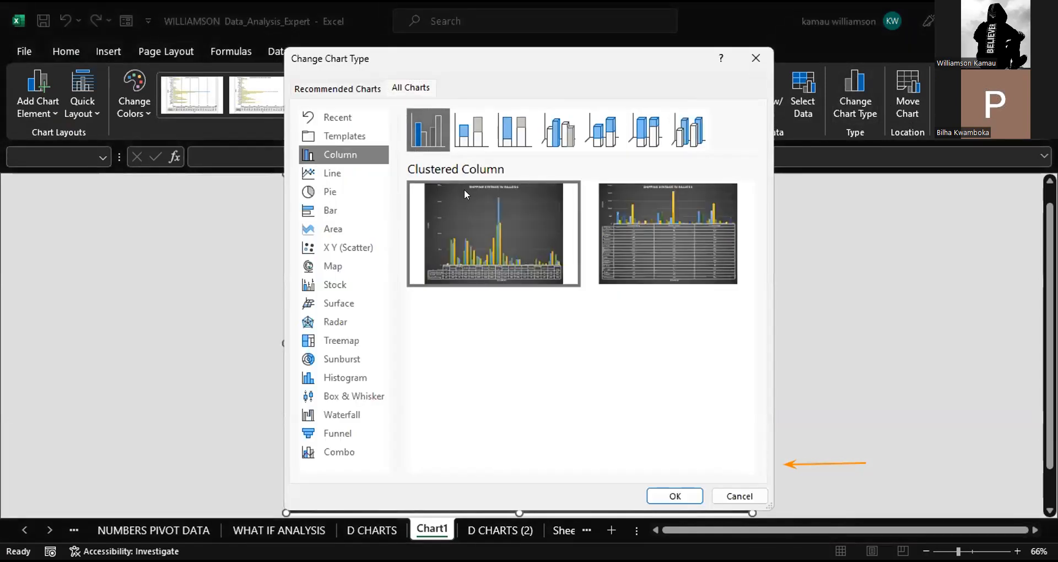
pyautogui.moveTo(501, 233)
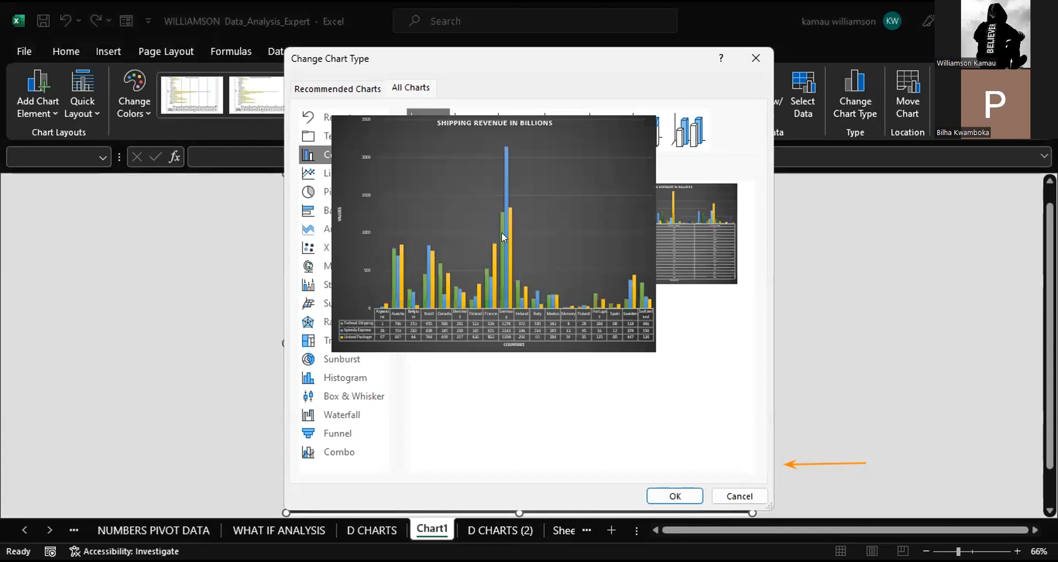
pyautogui.click(675, 494)
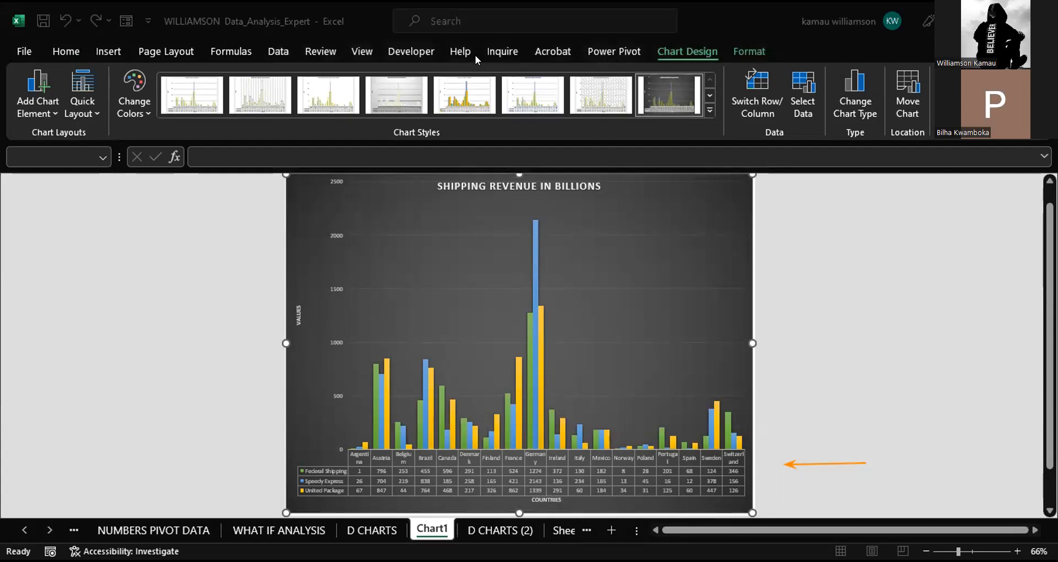
# Fill the Speedy Express series columns with the standard purple color.
pyautogui.click(735, 48)
pyautogui.click(734, 48)
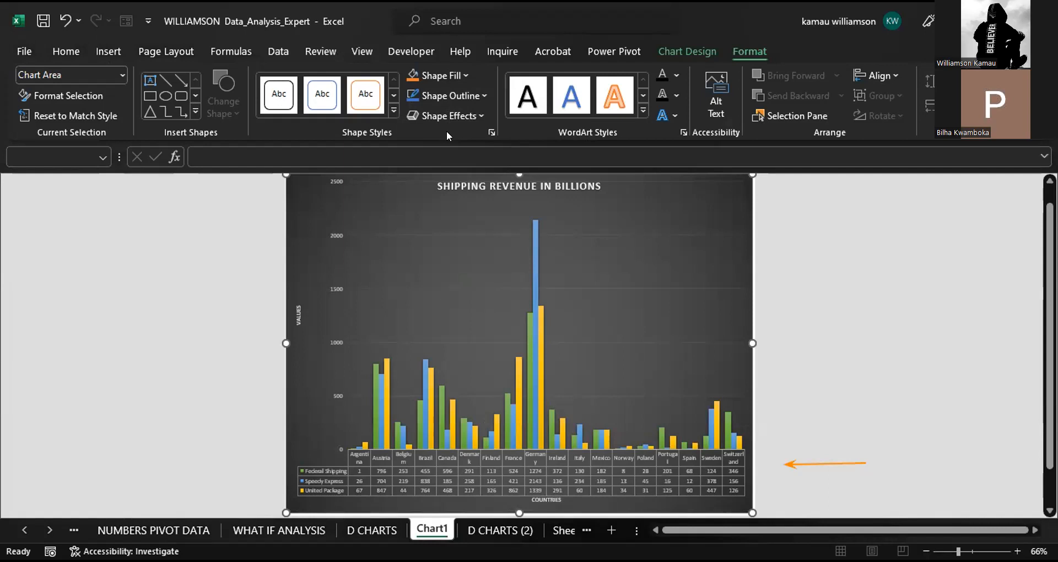
pyautogui.click(534, 230)
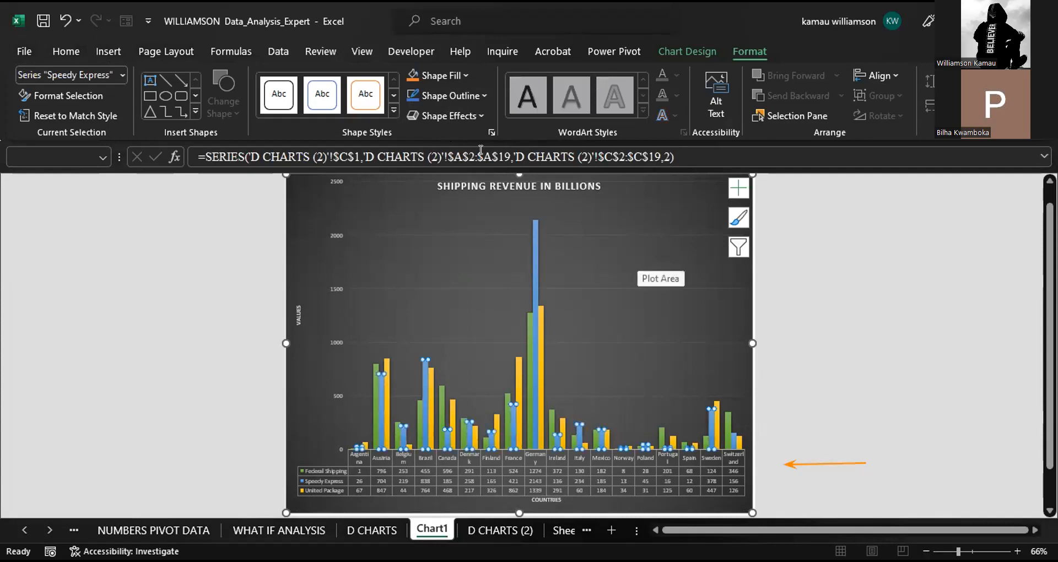
pyautogui.click(464, 75)
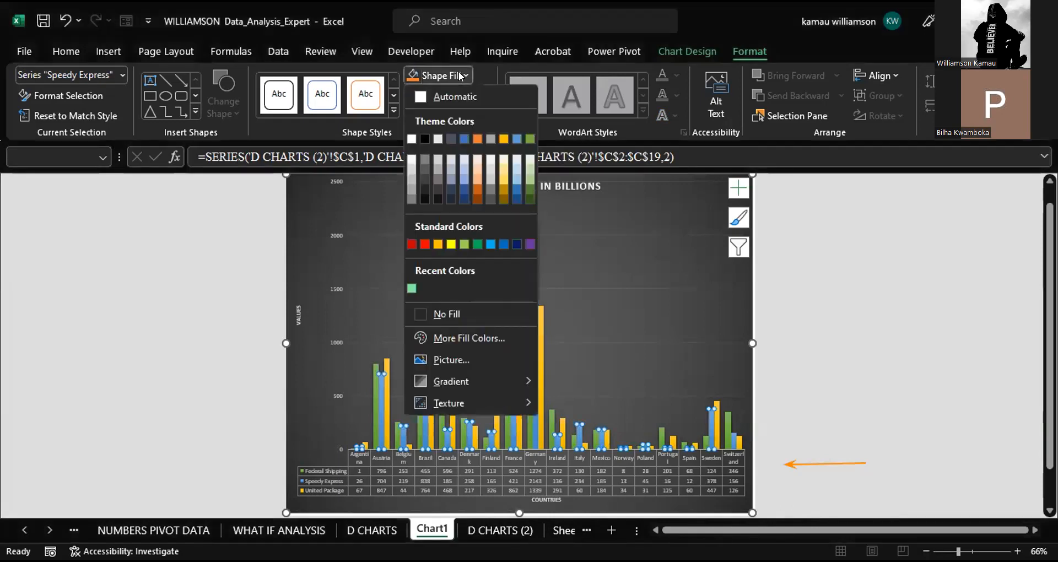
pyautogui.click(529, 245)
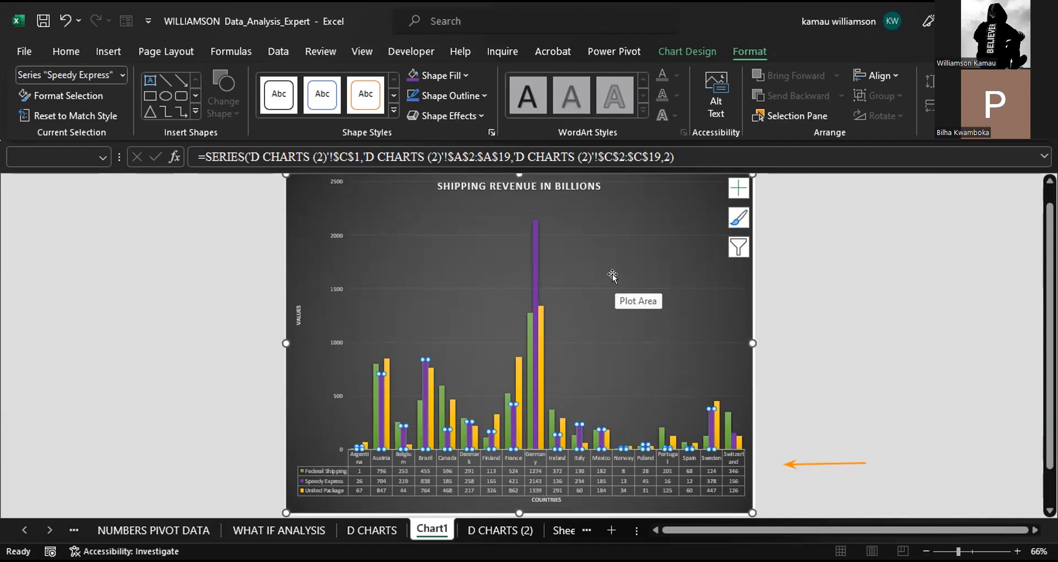
# Examine the chart's available elements, style options and color palettes.
pyautogui.click(732, 193)
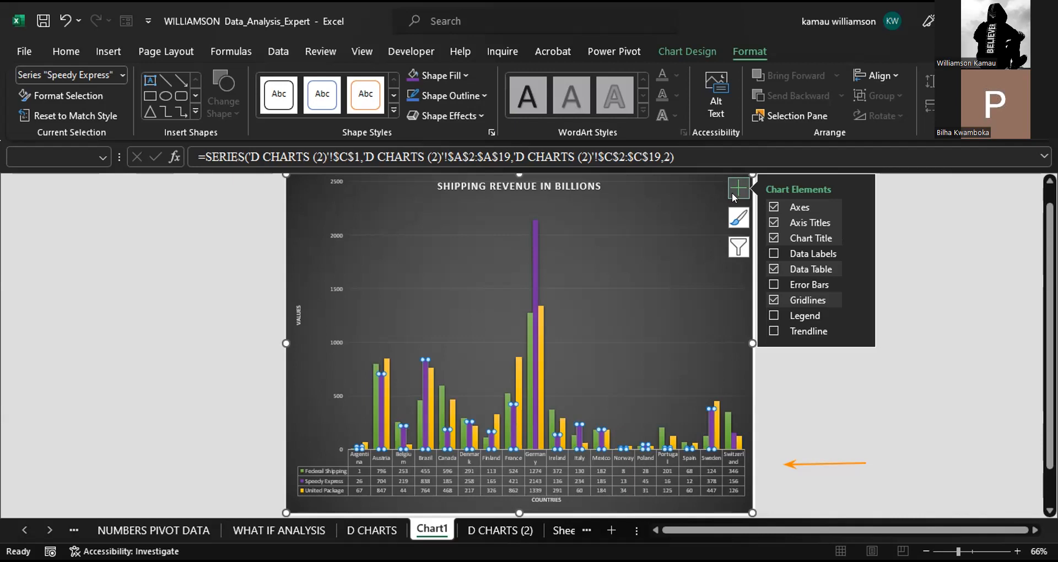
pyautogui.click(737, 218)
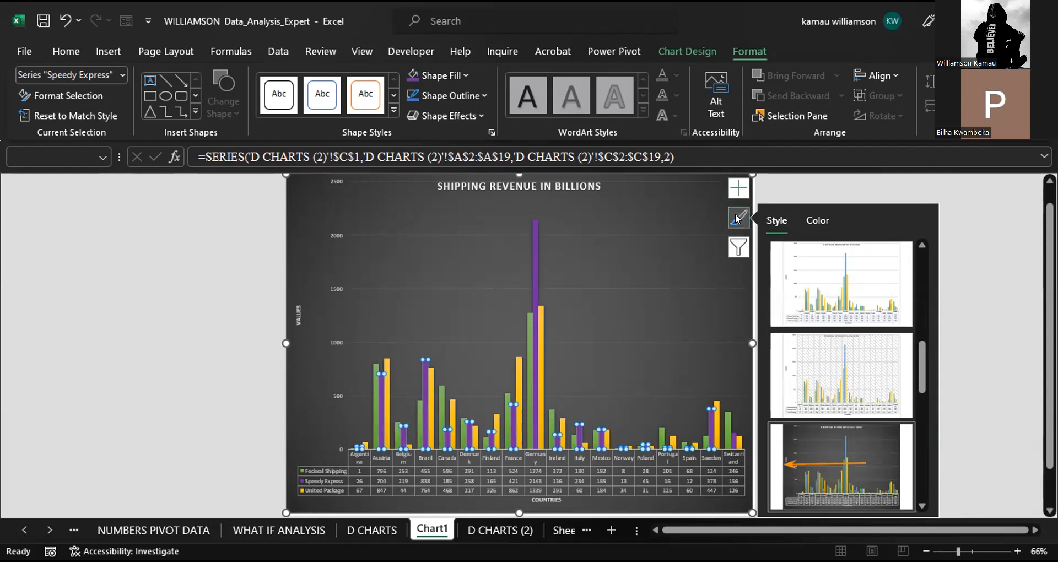
pyautogui.click(810, 221)
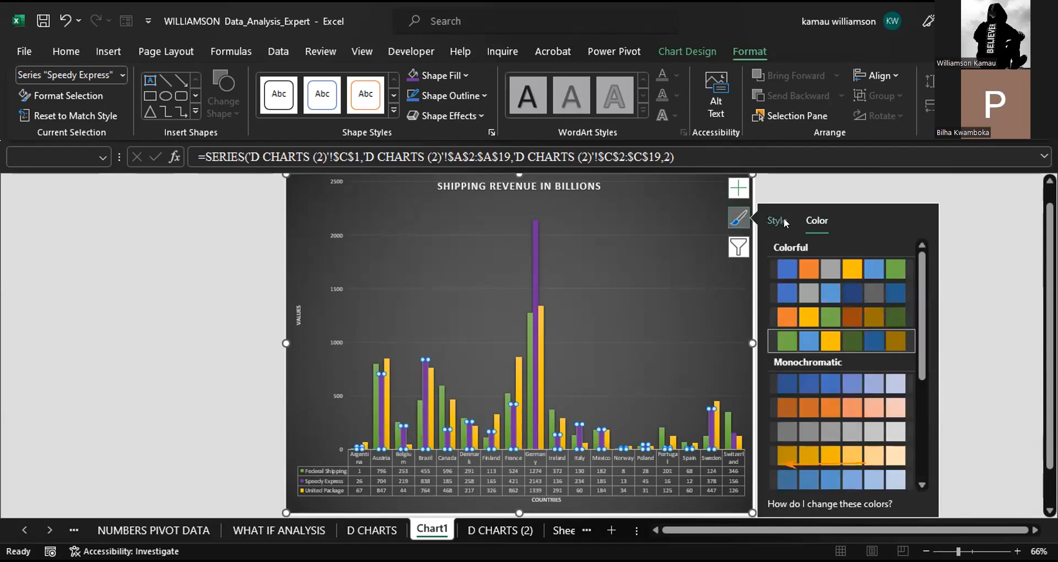
pyautogui.click(785, 220)
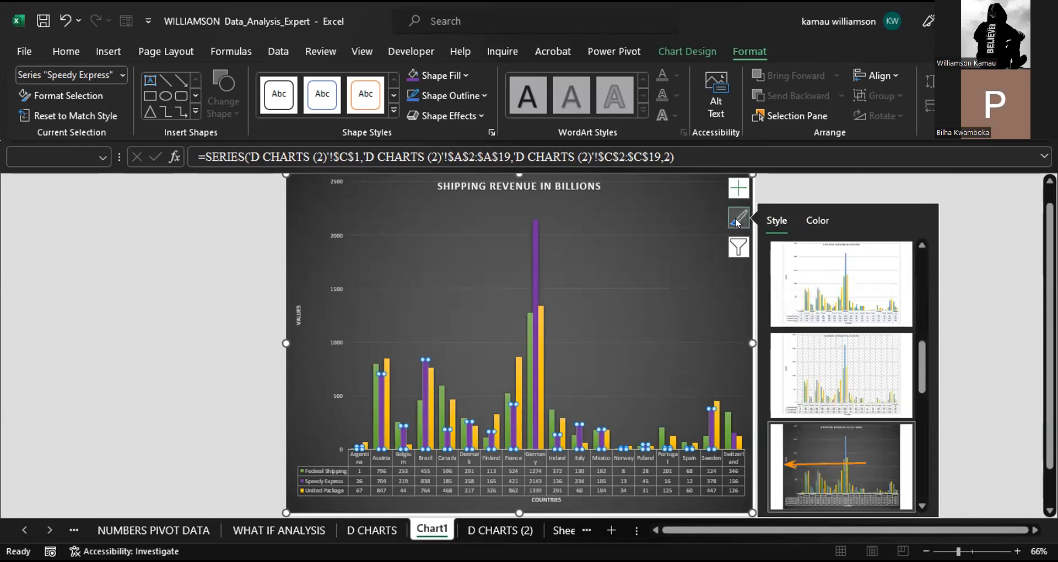
pyautogui.click(738, 222)
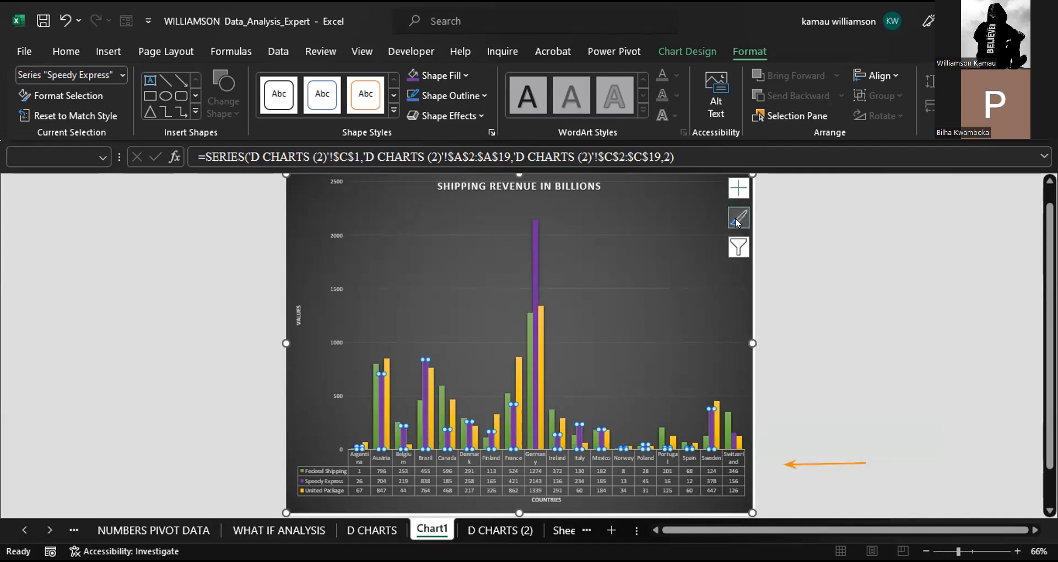
pyautogui.click(739, 247)
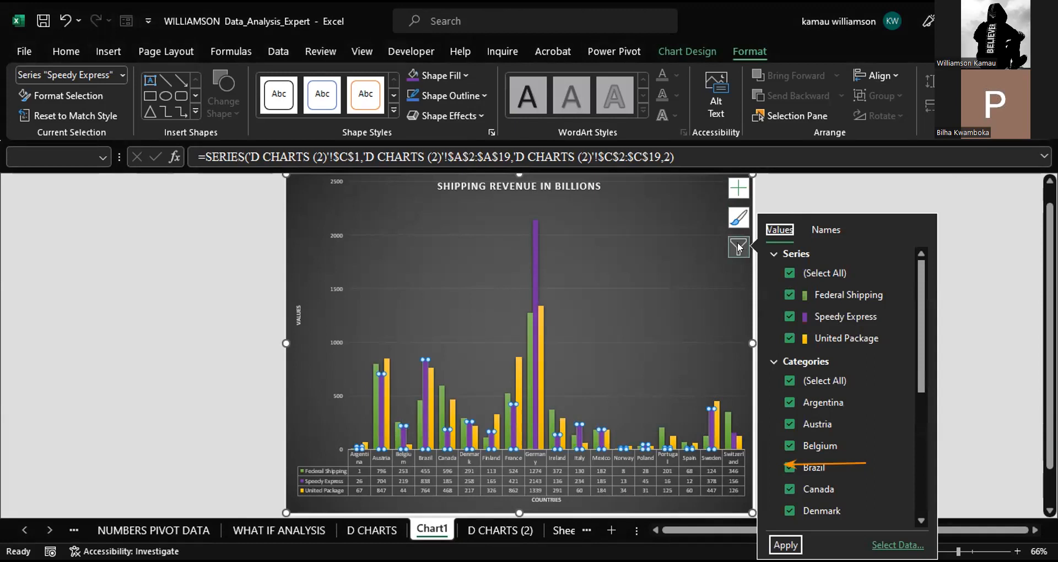
pyautogui.click(788, 315)
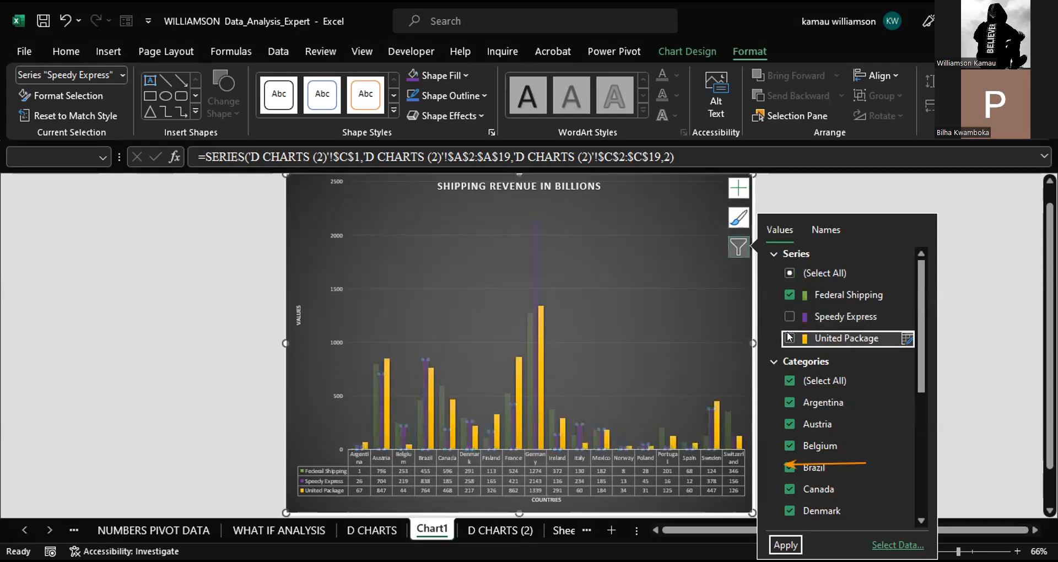
pyautogui.click(789, 338)
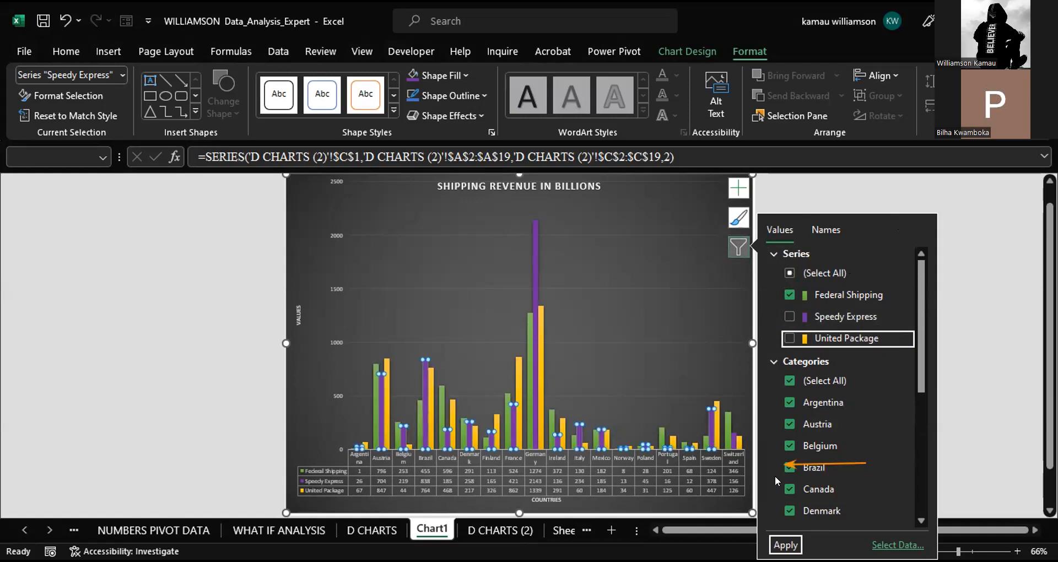
pyautogui.click(668, 186)
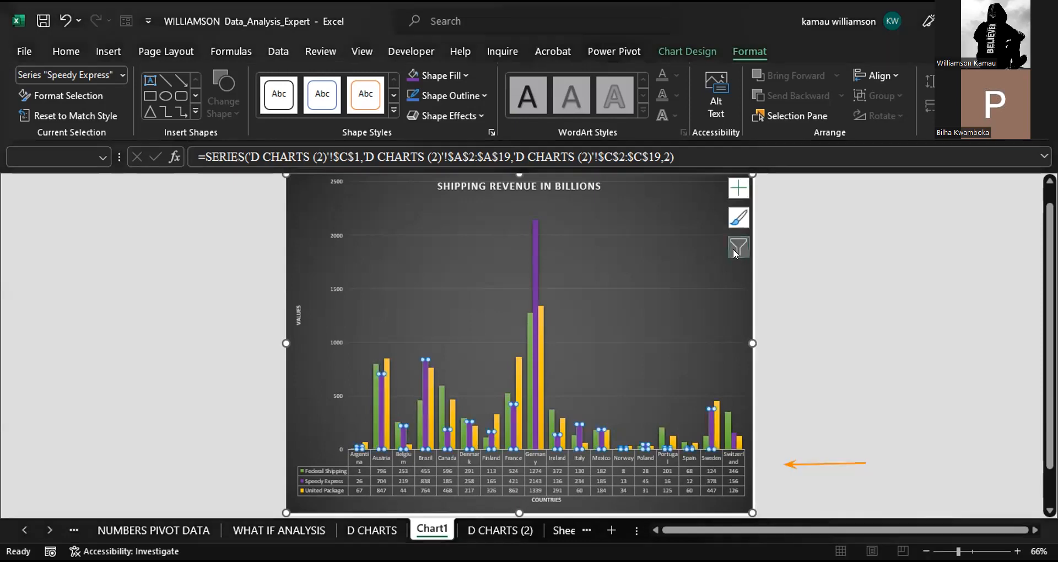
pyautogui.click(734, 250)
pyautogui.click(788, 274)
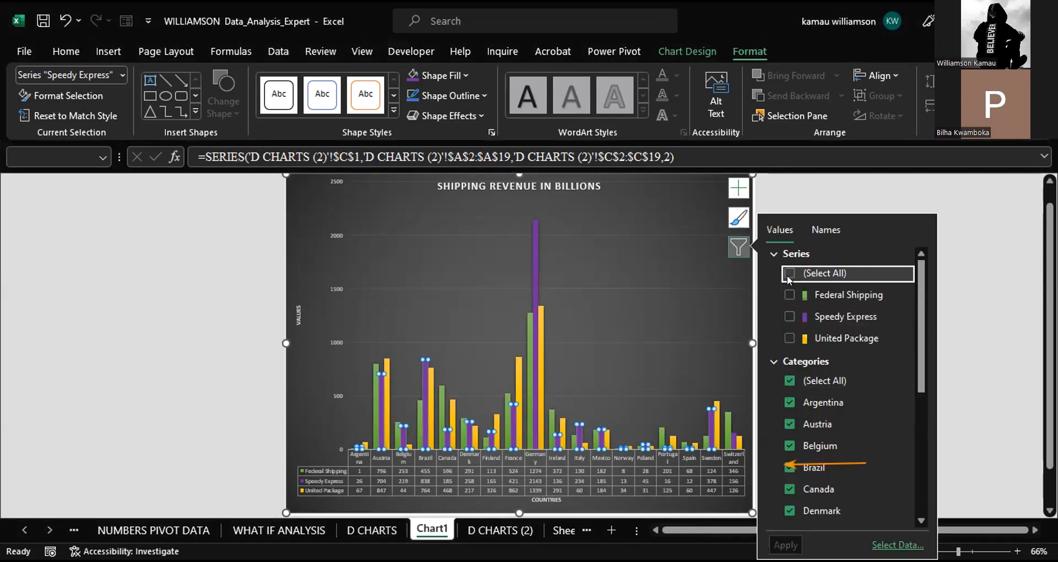
pyautogui.click(788, 274)
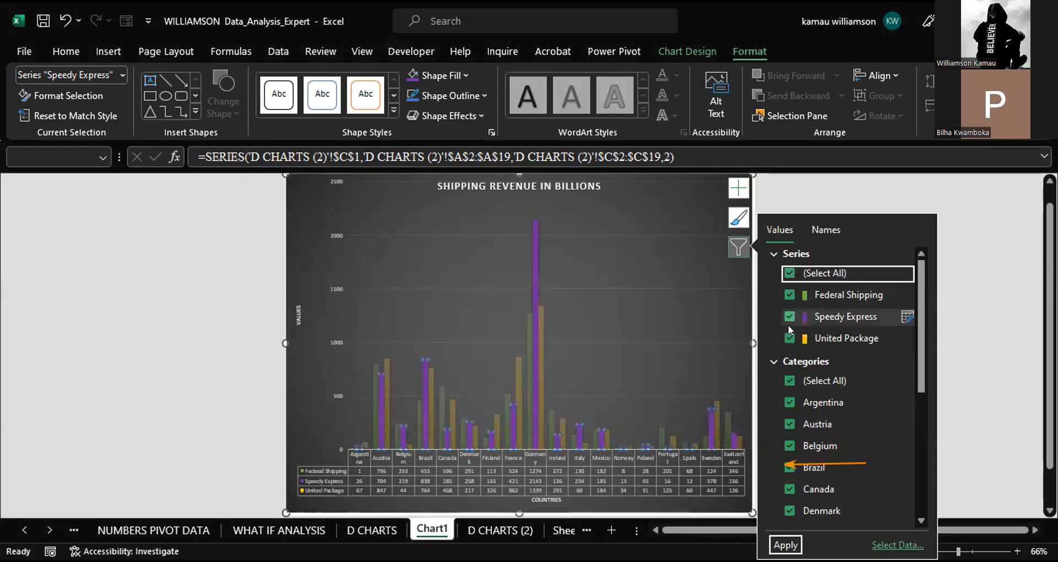
pyautogui.click(789, 316)
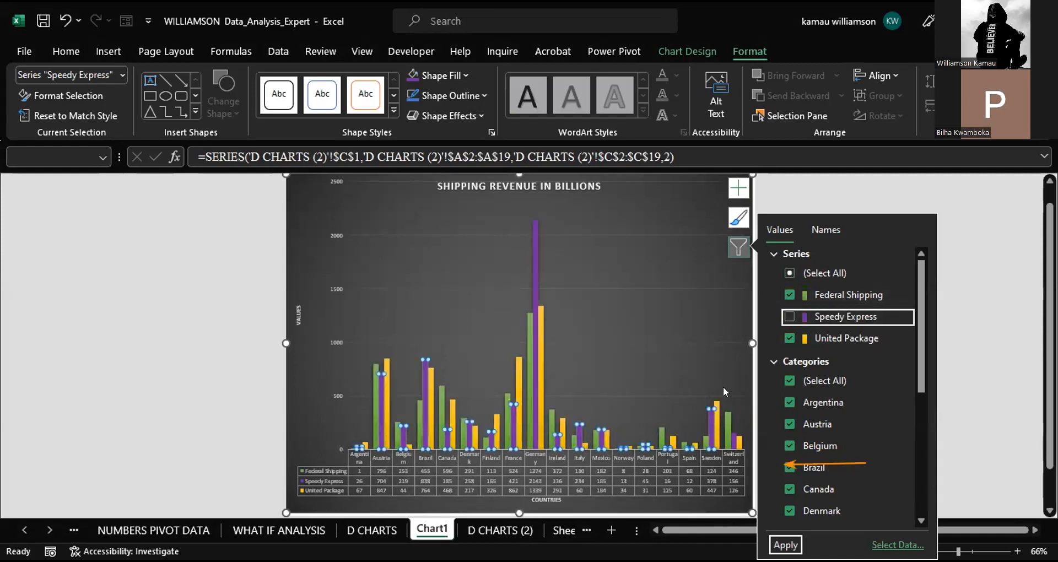
pyautogui.click(740, 247)
# Filter the shipping revenue chart to exclude Federal Shipping and Speedy Express, plotting only the United Package series.
pyautogui.click(744, 250)
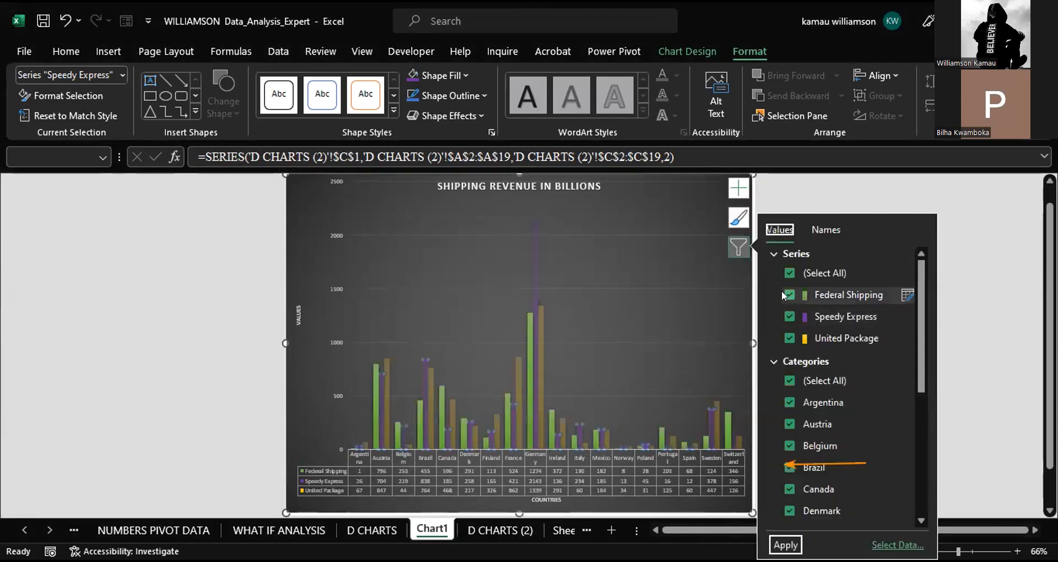
pyautogui.click(789, 294)
pyautogui.click(790, 316)
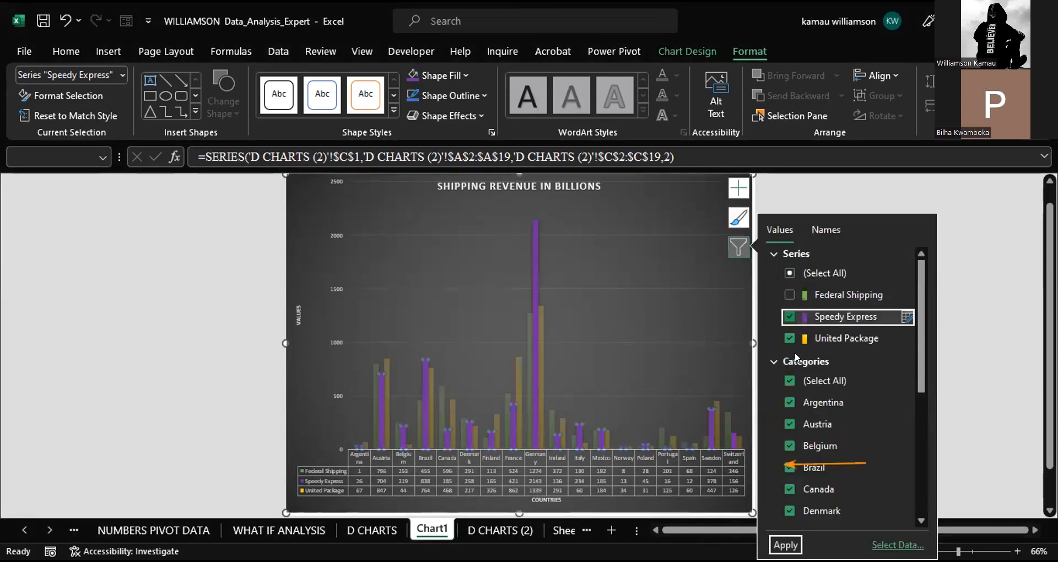
pyautogui.click(787, 546)
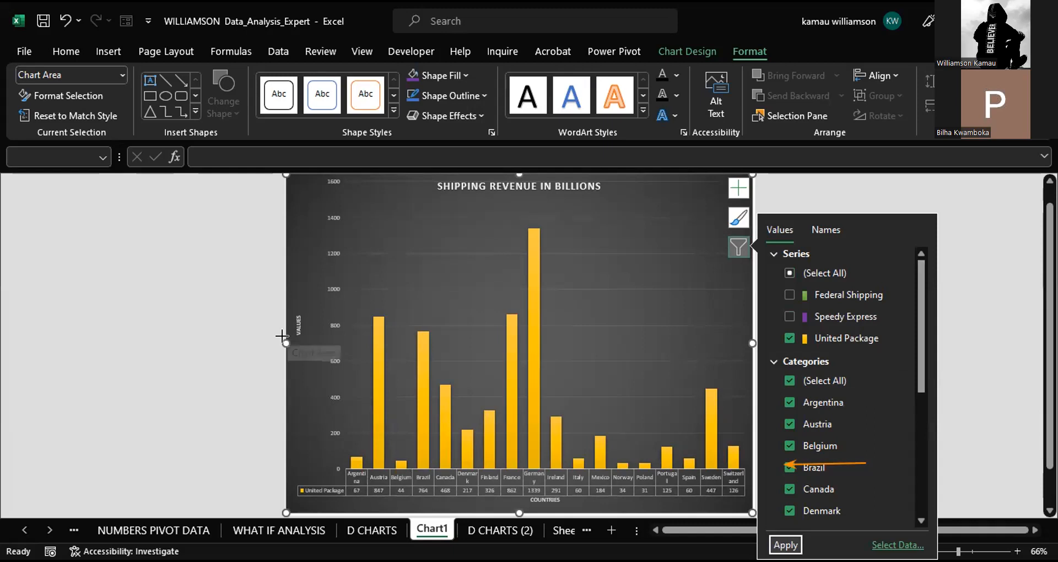
pyautogui.click(226, 337)
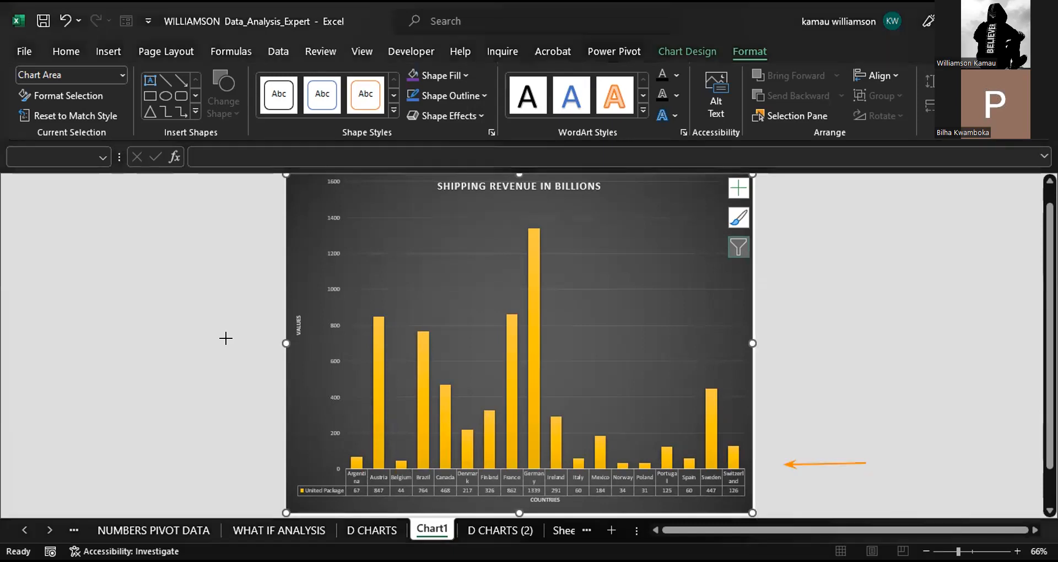
# Restore all three shipping series in the chart filter and apply it with all countries included.
pyautogui.click(595, 197)
pyautogui.click(749, 339)
pyautogui.click(674, 210)
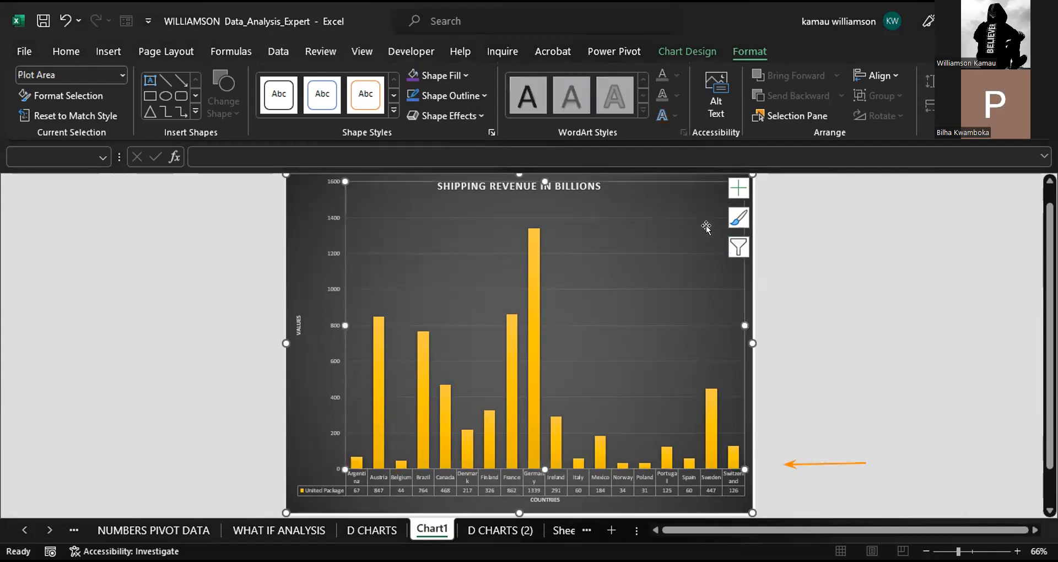
pyautogui.click(737, 248)
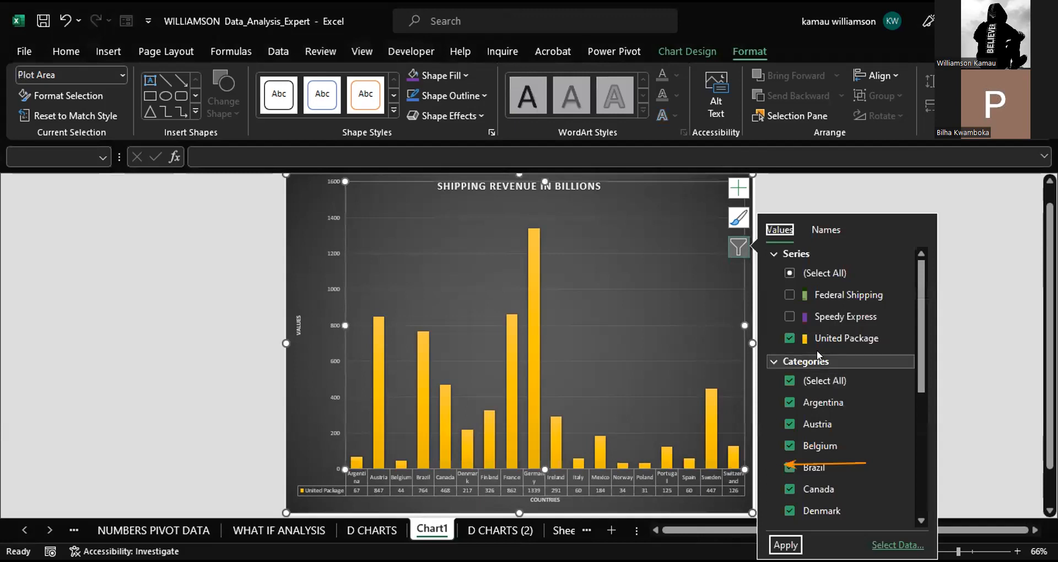
pyautogui.click(825, 381)
pyautogui.click(825, 381)
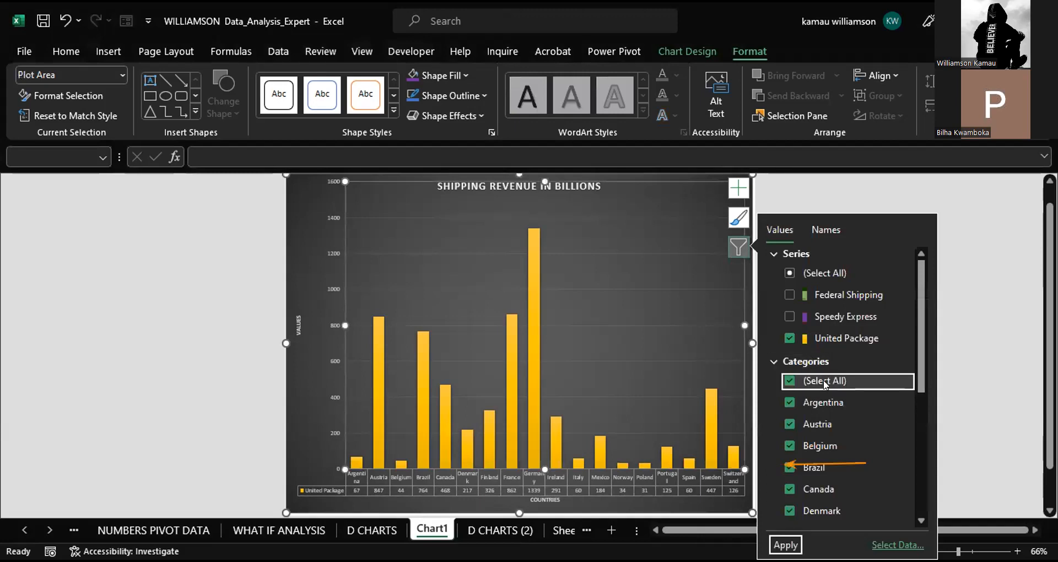
pyautogui.click(810, 274)
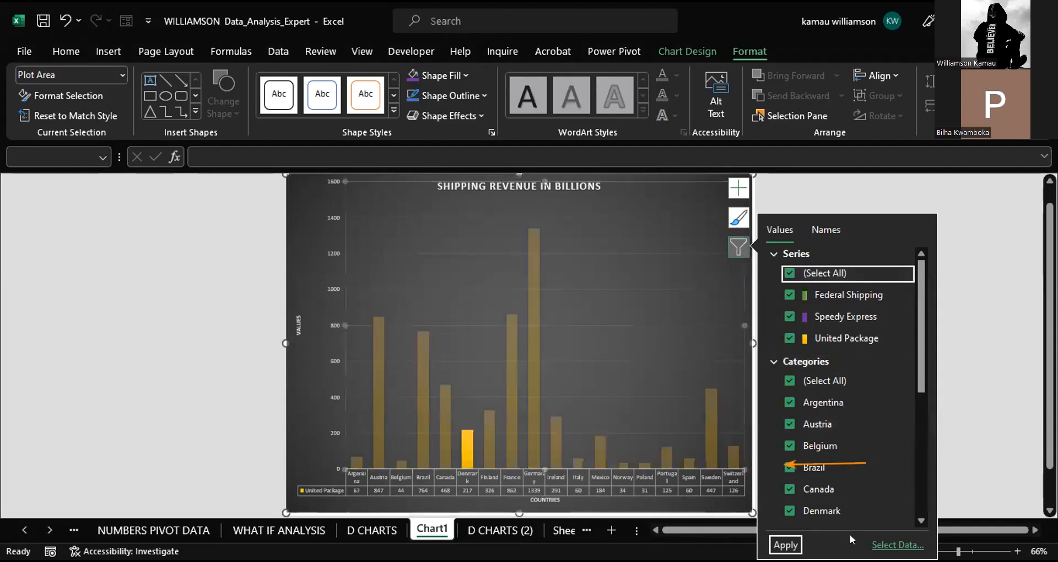
pyautogui.click(786, 545)
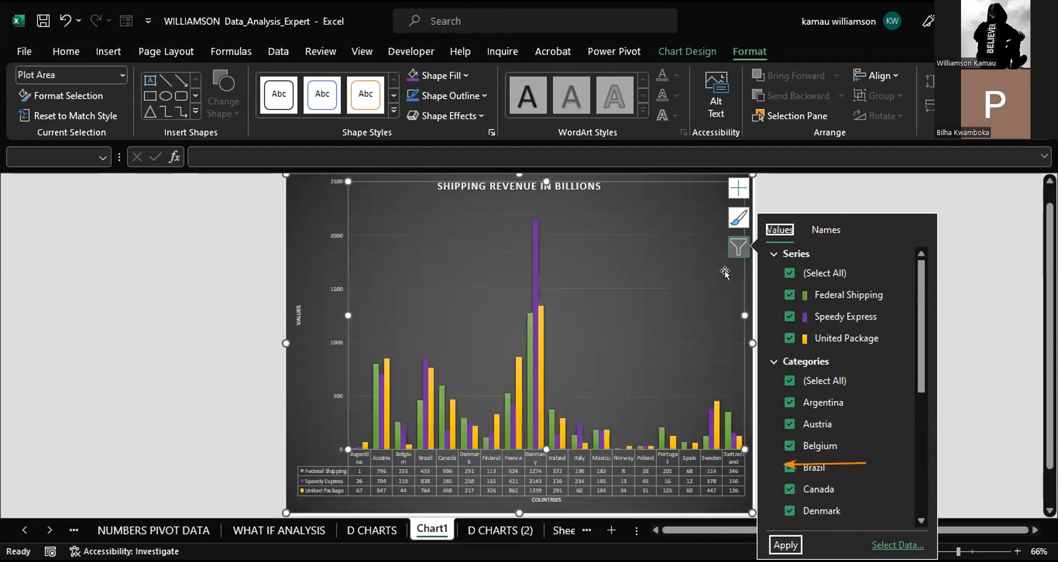
pyautogui.click(735, 255)
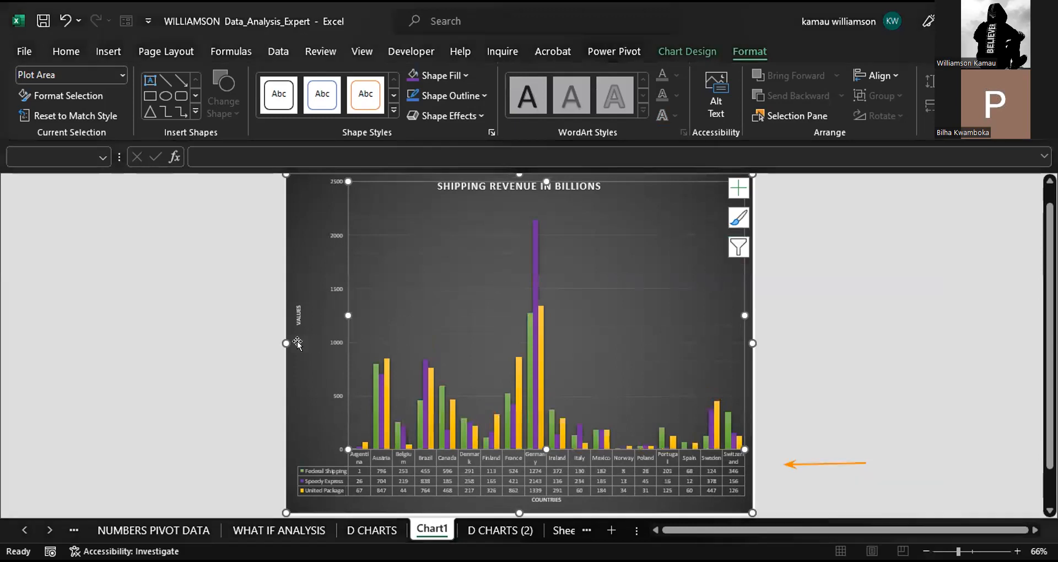
pyautogui.click(260, 339)
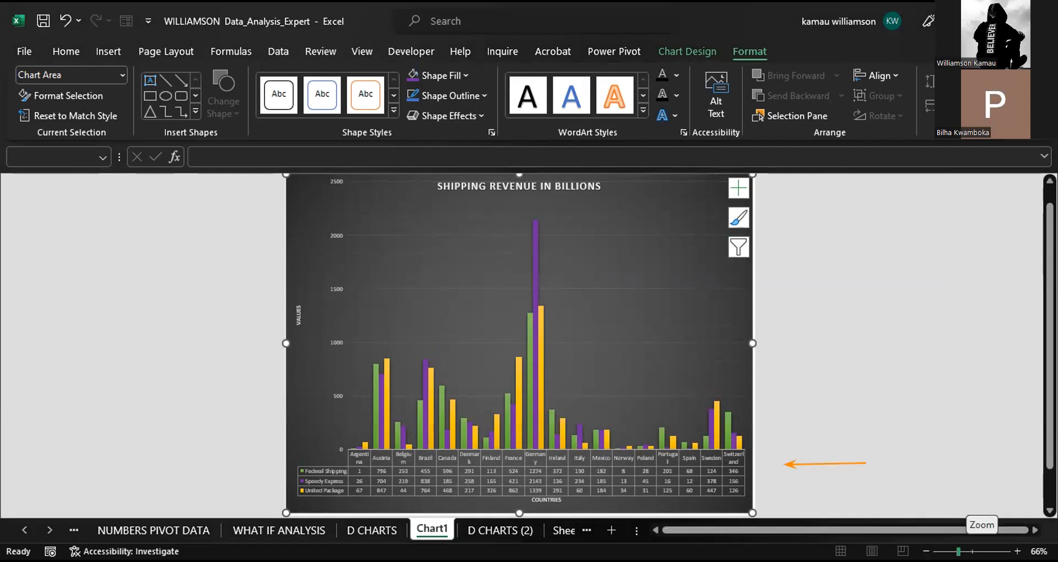
# Rename the Chart1 sheet as Revenue_chart and close the Format Chart Area pane.
pyautogui.moveTo(959, 551); pyautogui.dragTo(960, 551)
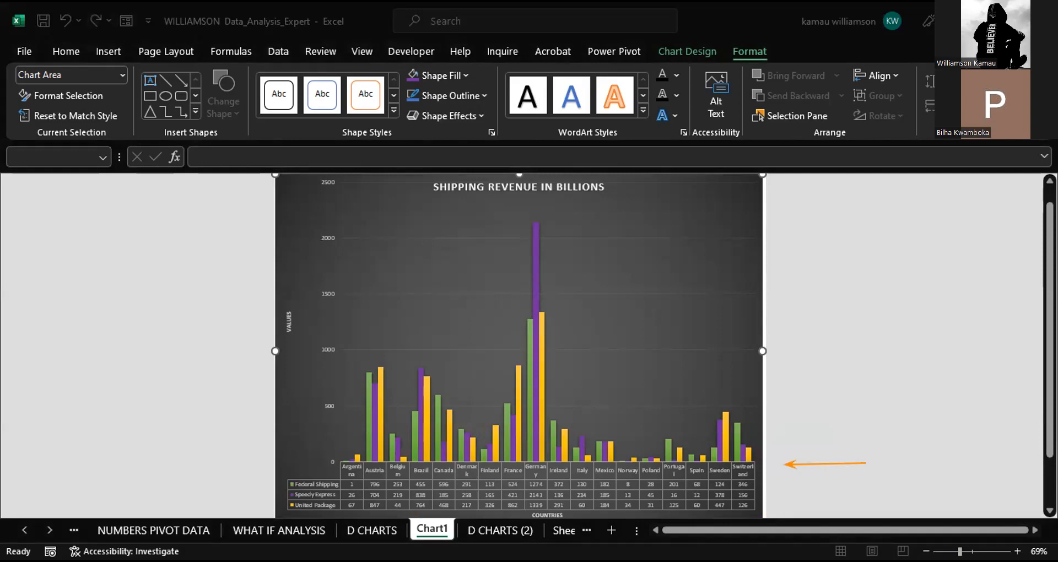
pyautogui.click(720, 380)
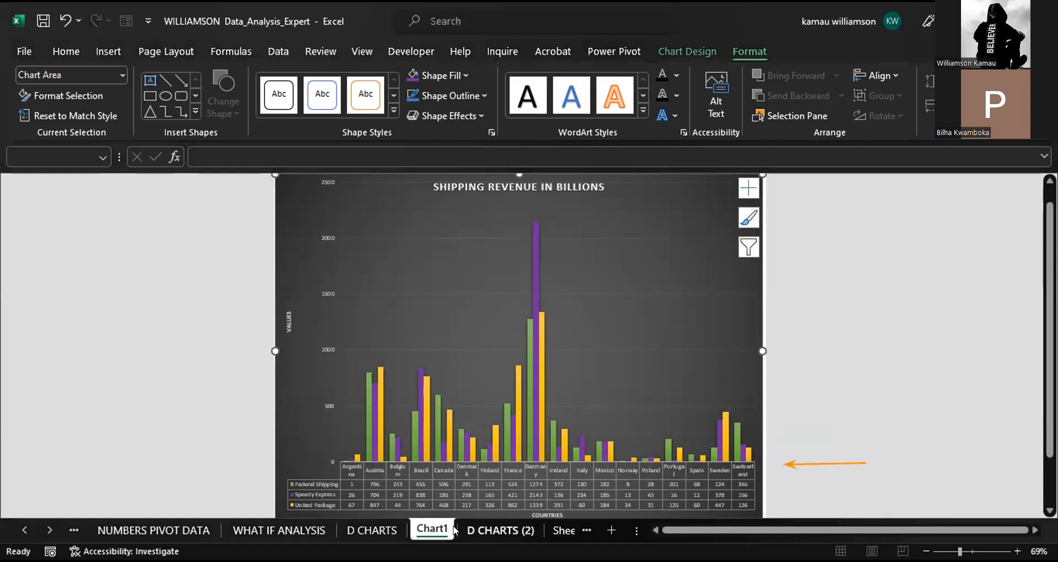
pyautogui.doubleClick(430, 534)
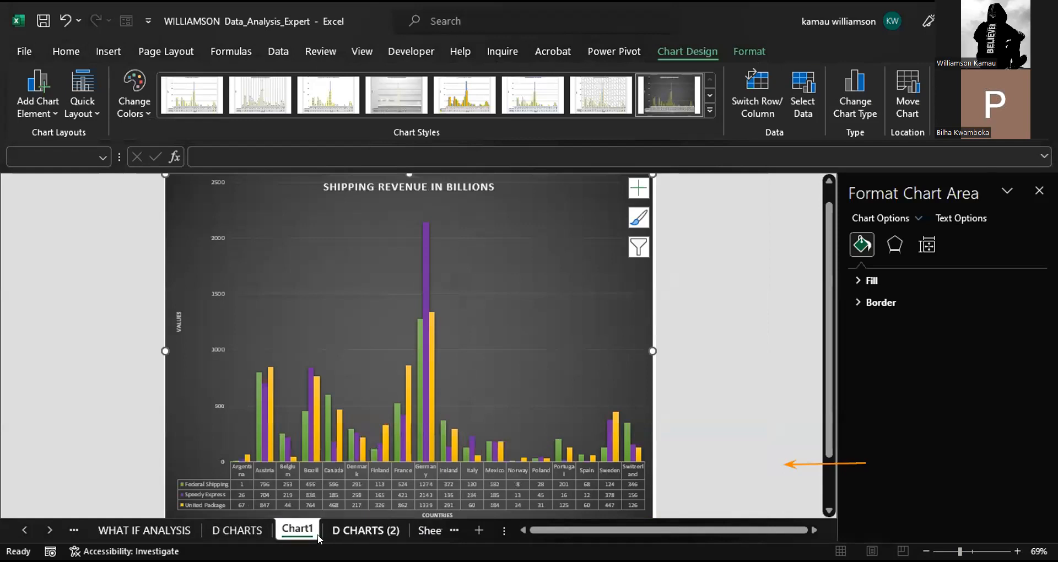
pyautogui.rightClick(302, 533)
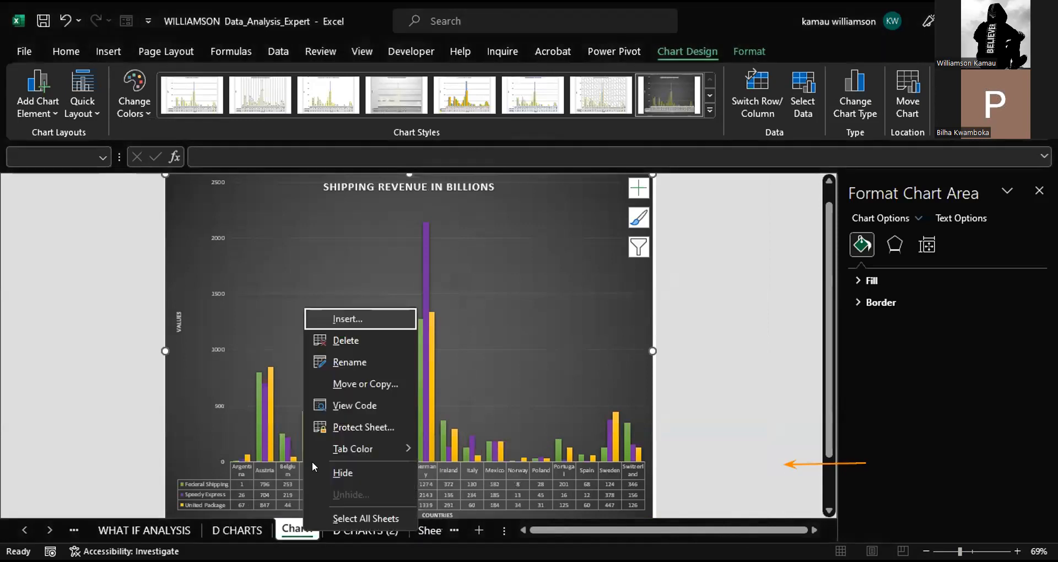
pyautogui.click(362, 365)
pyautogui.write('Revenu')
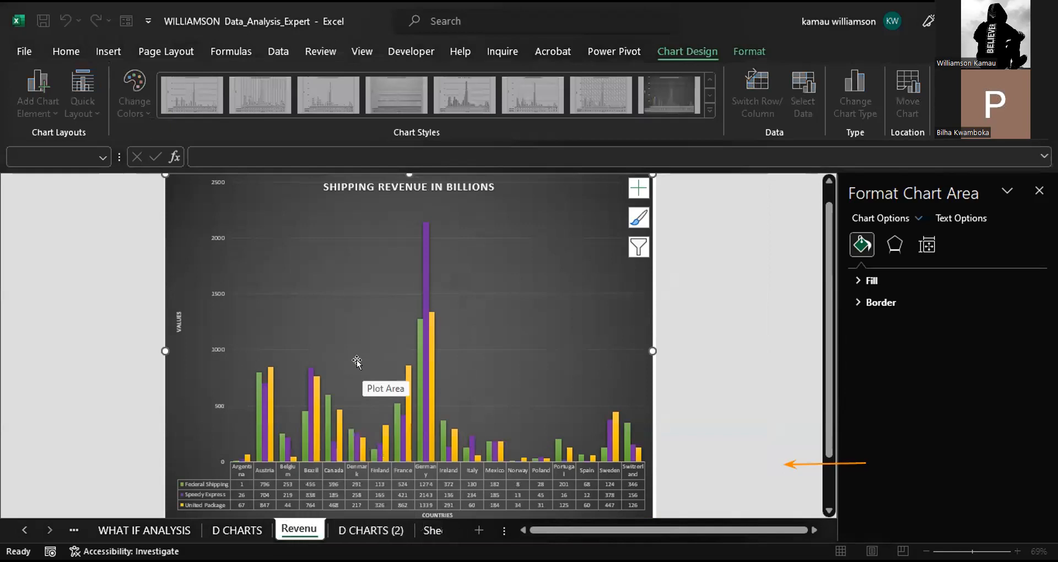
pyautogui.write('e_')
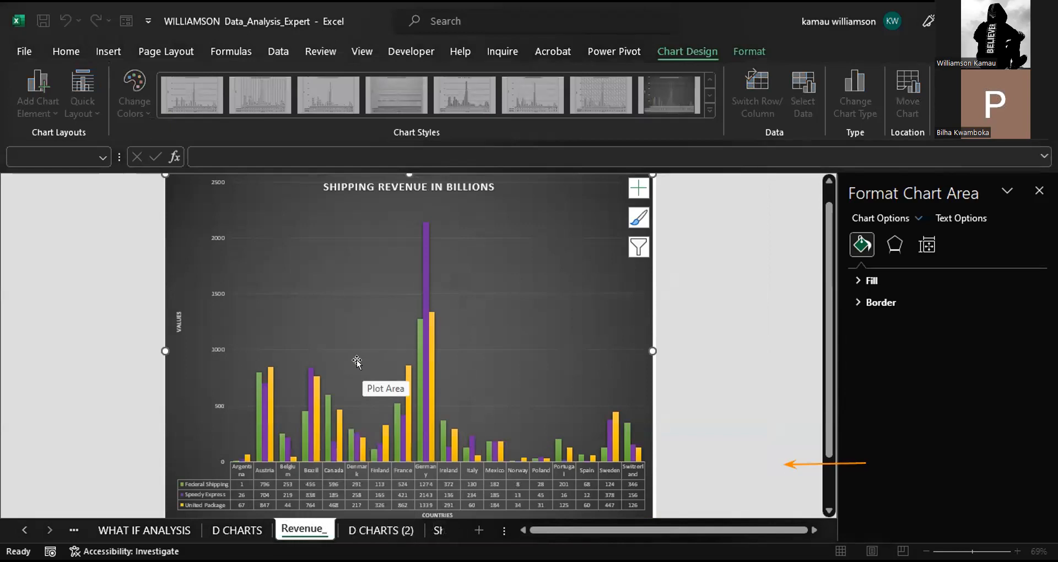
pyautogui.write('chart')
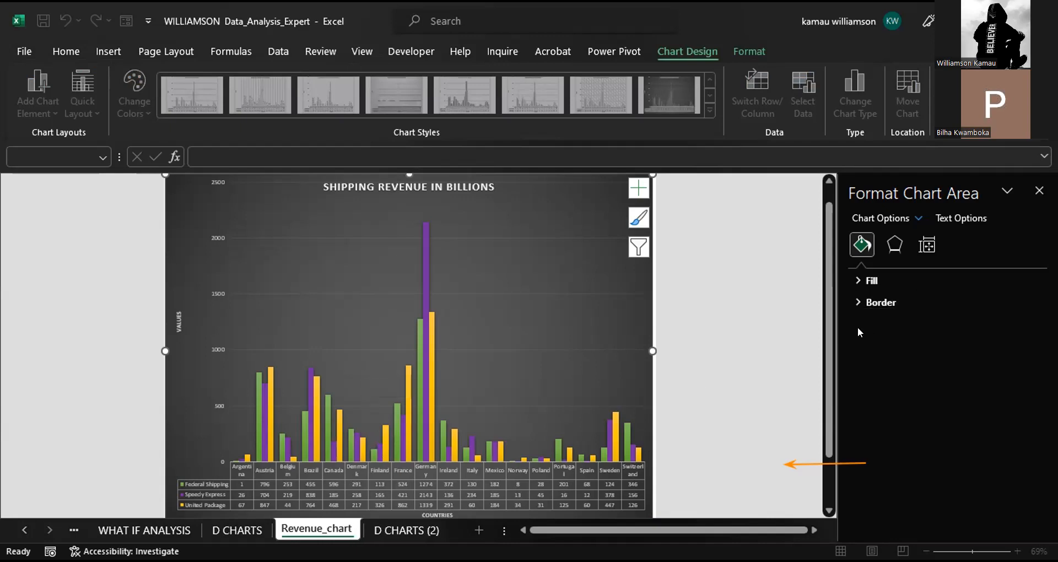
pyautogui.press('Return')
pyautogui.click(1040, 190)
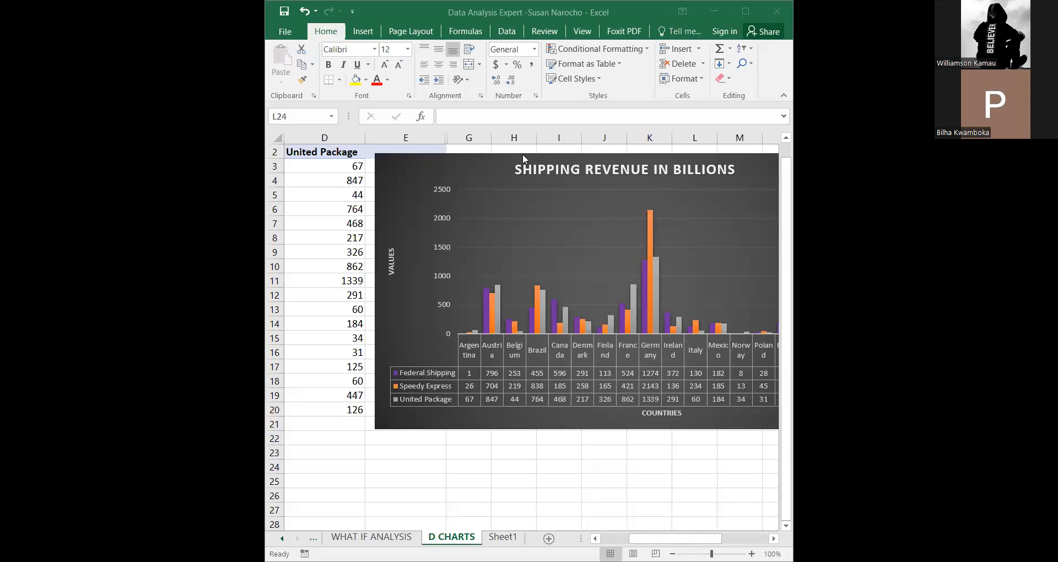
# In the other Data Analysis Expert workbook, maximize the window and move the D CHARTS shipping revenue chart to a new sheet named Chart1.
pyautogui.click(748, 12)
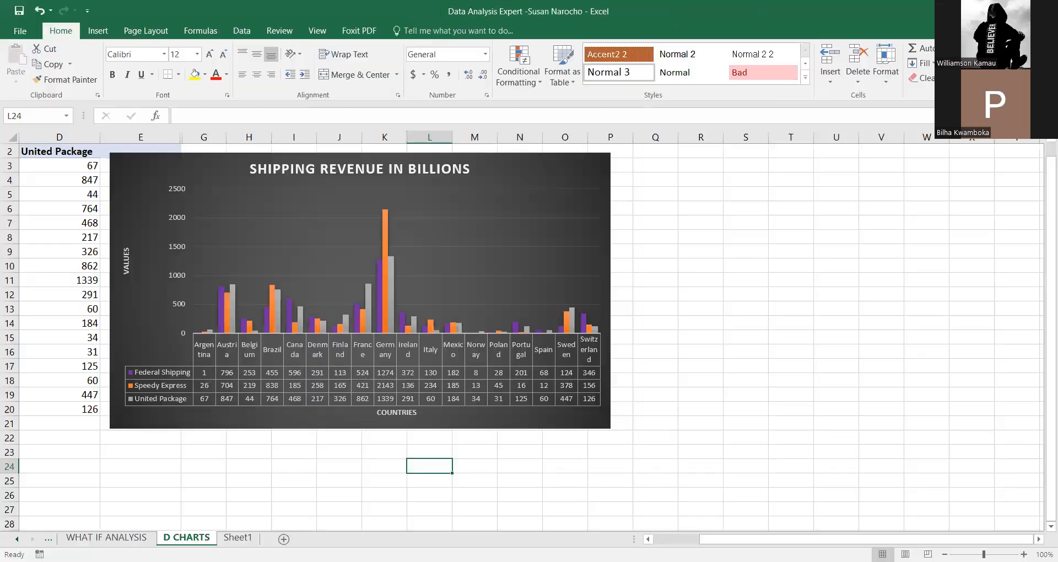
pyautogui.click(476, 174)
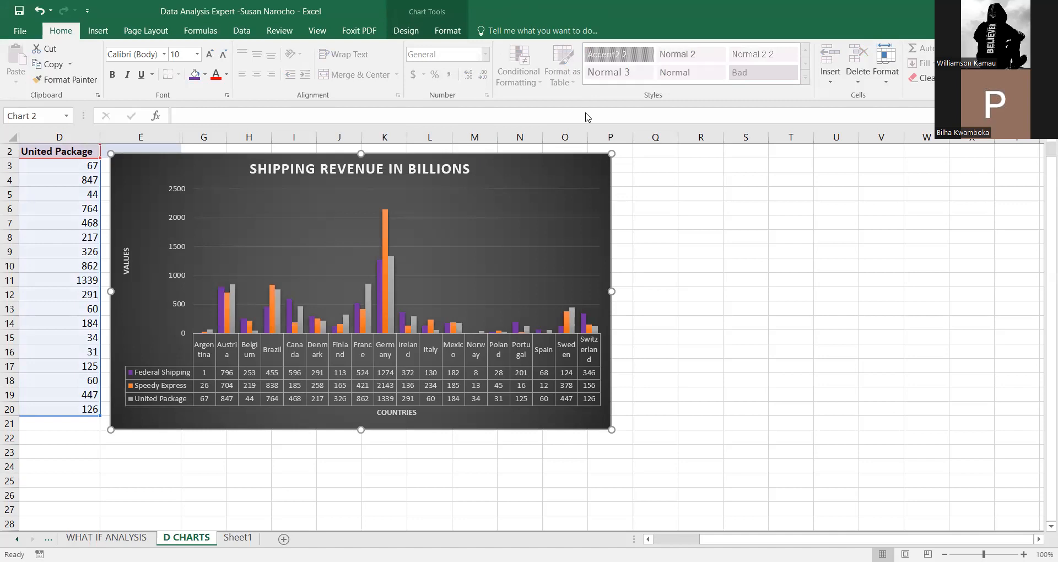
pyautogui.click(408, 32)
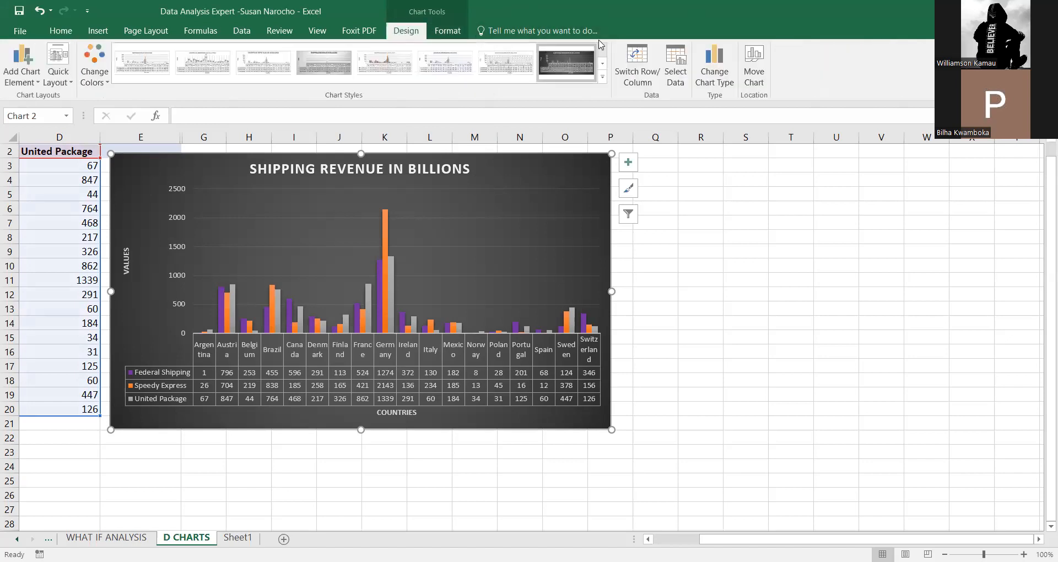
pyautogui.click(751, 77)
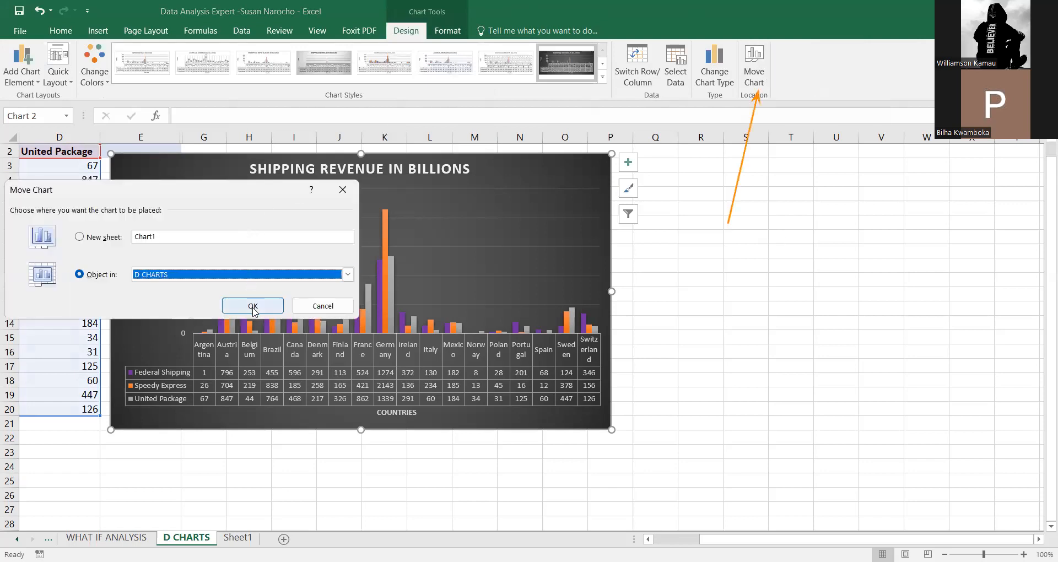
pyautogui.click(80, 238)
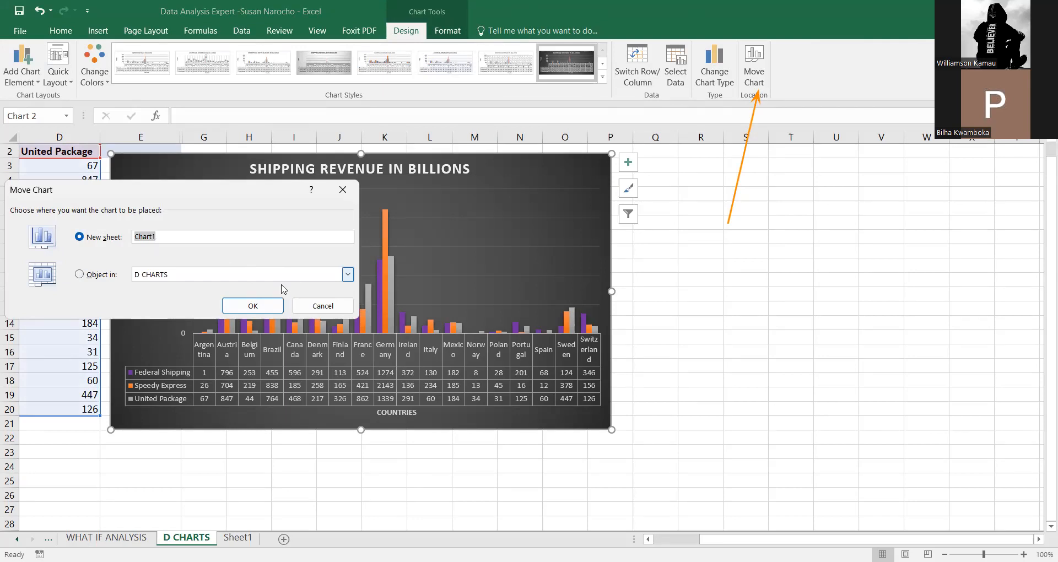
pyautogui.click(267, 304)
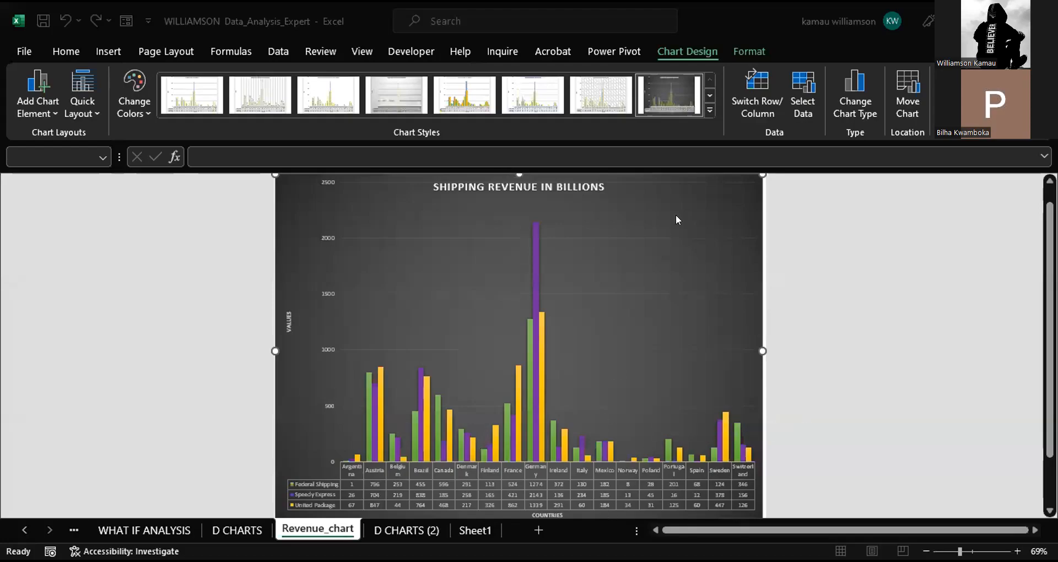
# Switch back to the workbook containing the Revenue_chart sheet and go to its Data sheet with the class records.
pyautogui.click(912, 318)
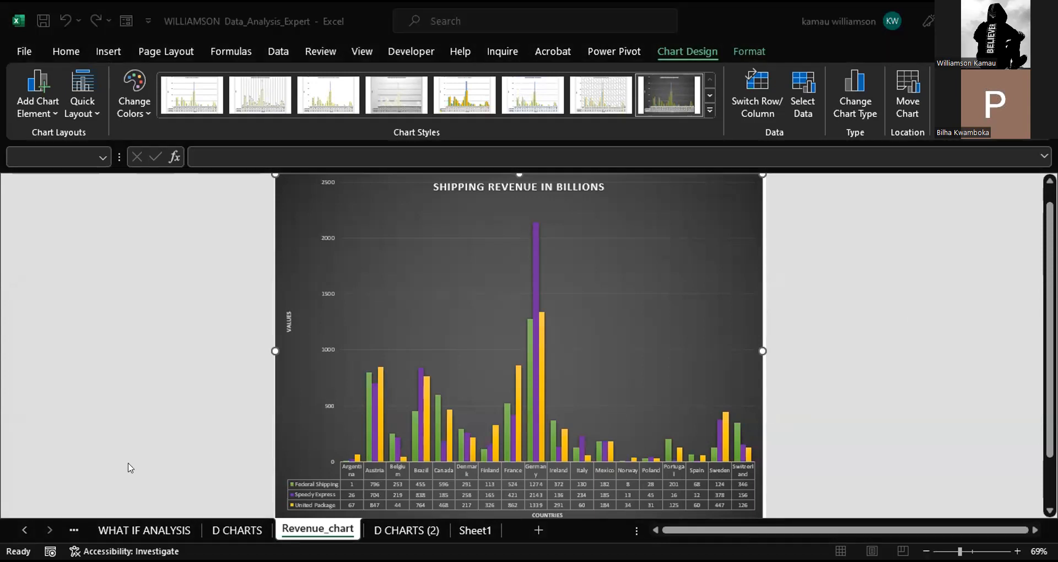
pyautogui.click(74, 530)
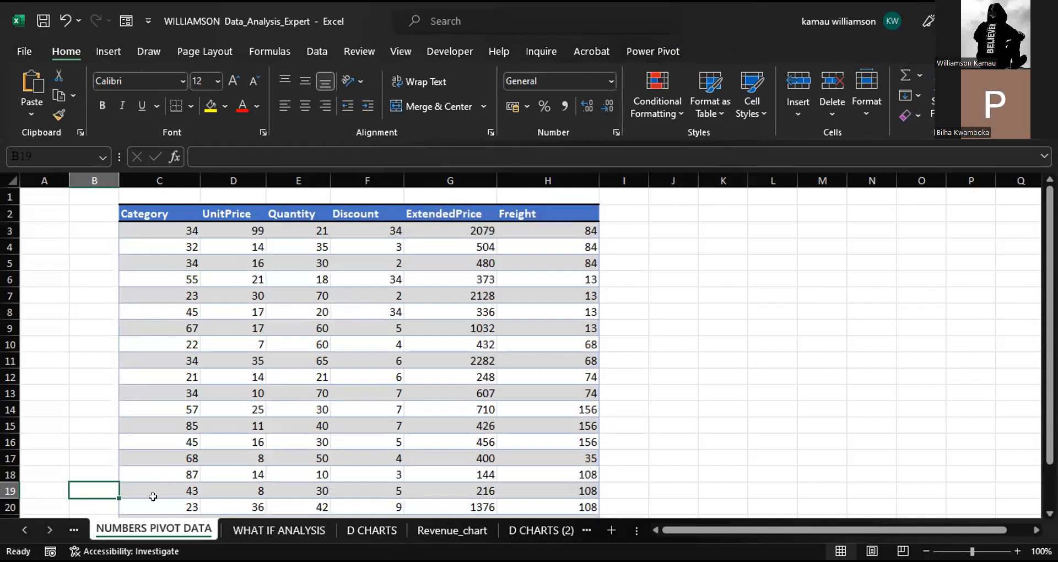
pyautogui.click(73, 530)
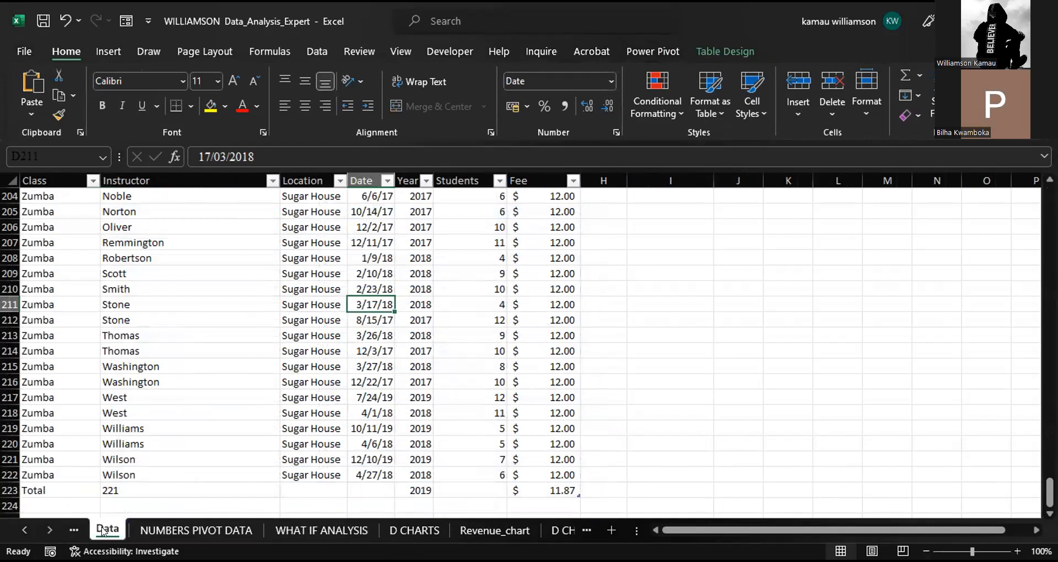
# Delete the Total row at the end of the class records table on the Data sheet.
pyautogui.click(146, 469)
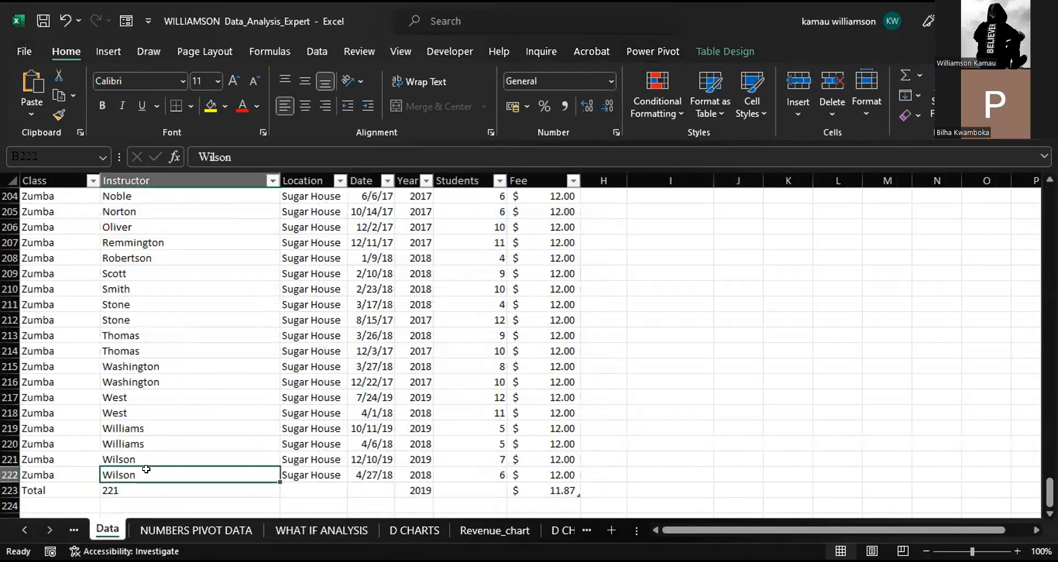
pyautogui.click(102, 487)
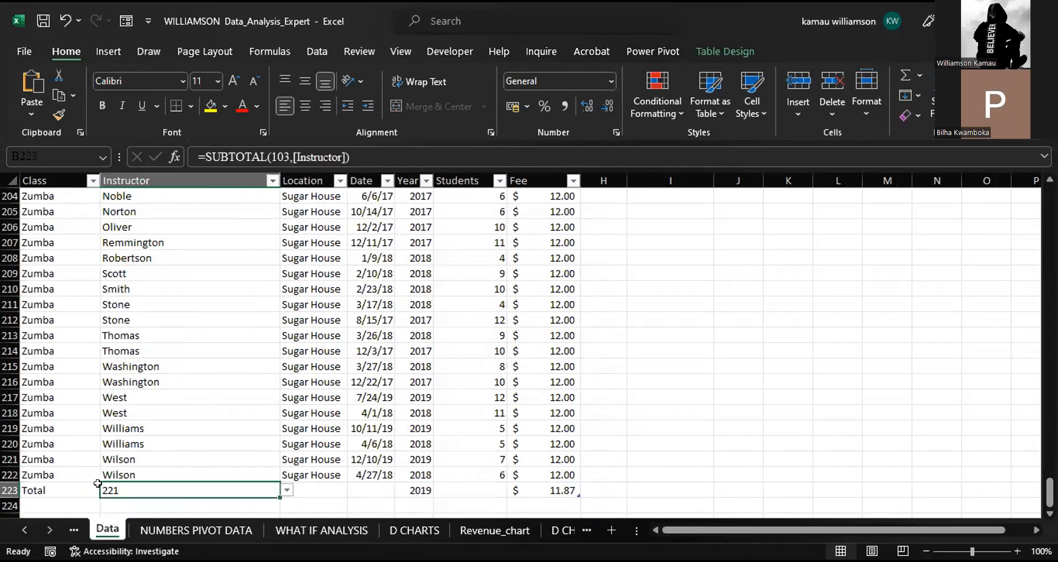
pyautogui.click(9, 489)
pyautogui.rightClick(8, 488)
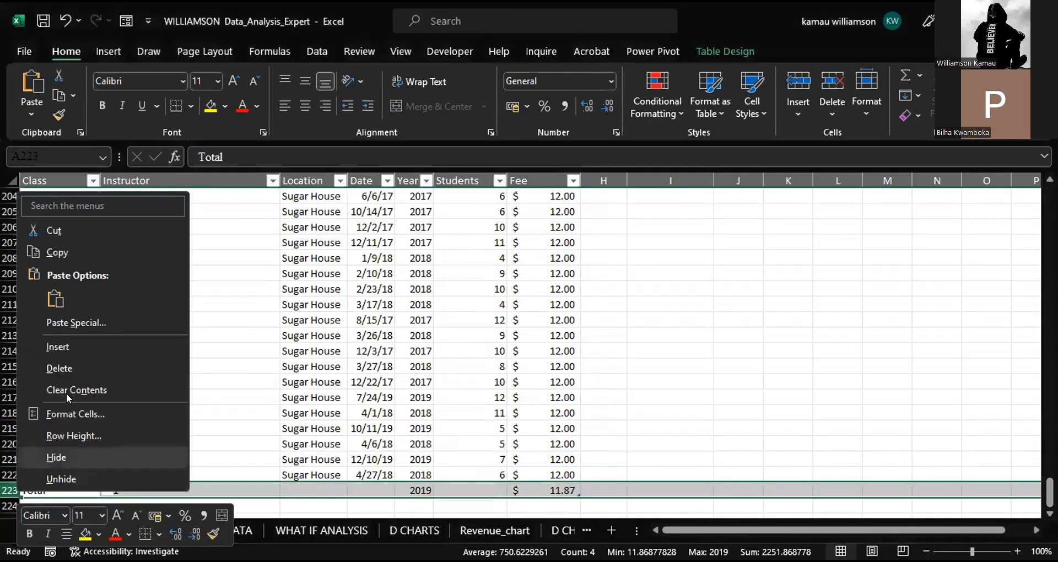
pyautogui.click(79, 368)
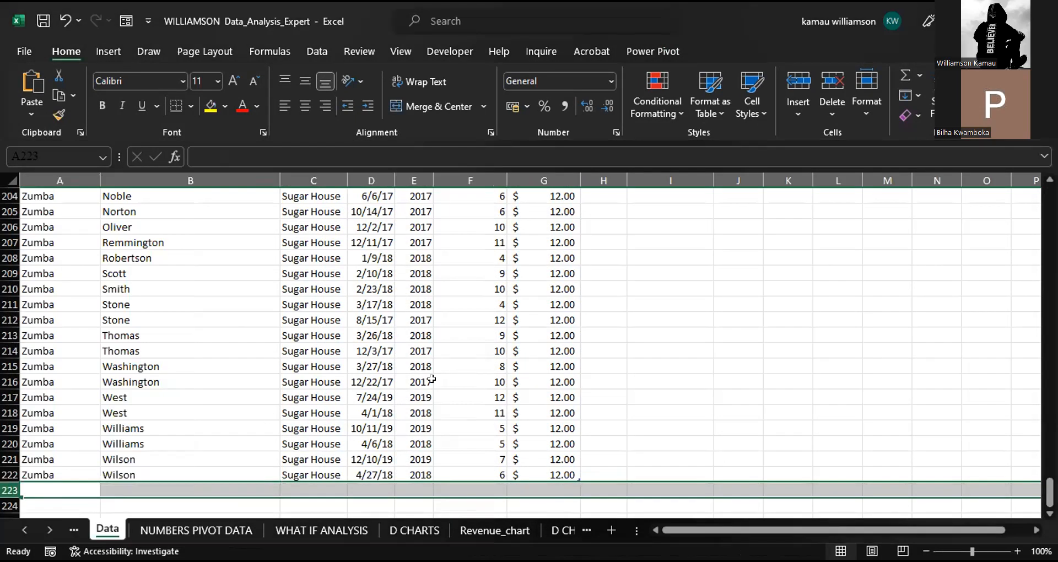
pyautogui.click(609, 381)
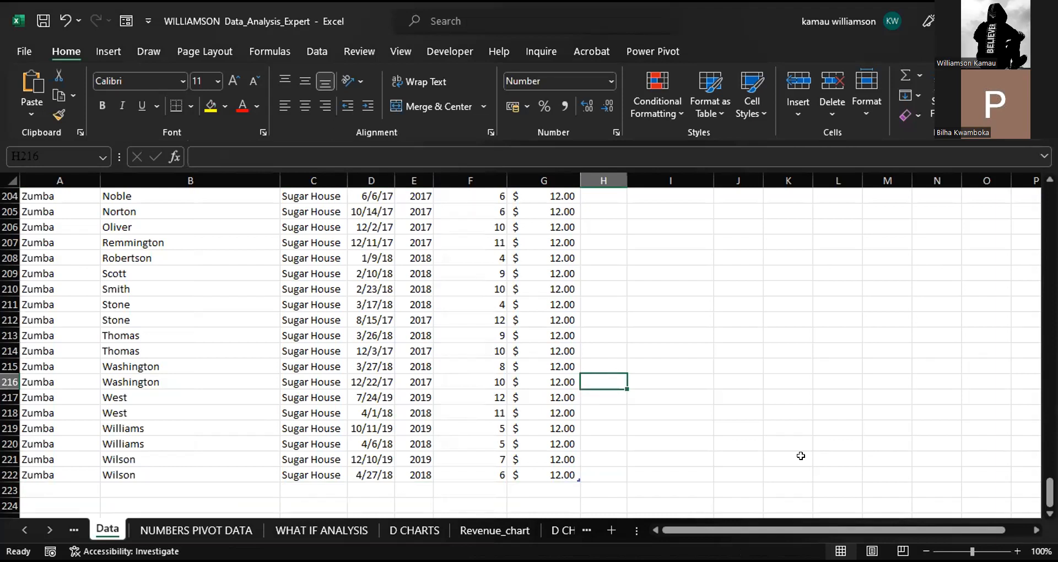
# Summarize the class records table with a PivotTable placed on a new worksheet.
pyautogui.hotkey('alt', 'Tab')
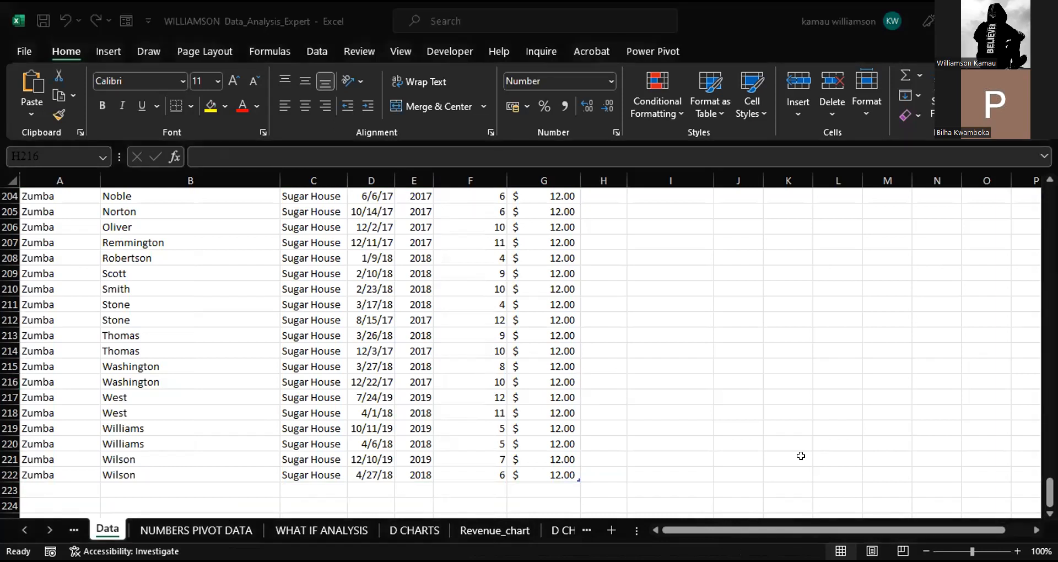
pyautogui.hotkey('alt', 'Tab')
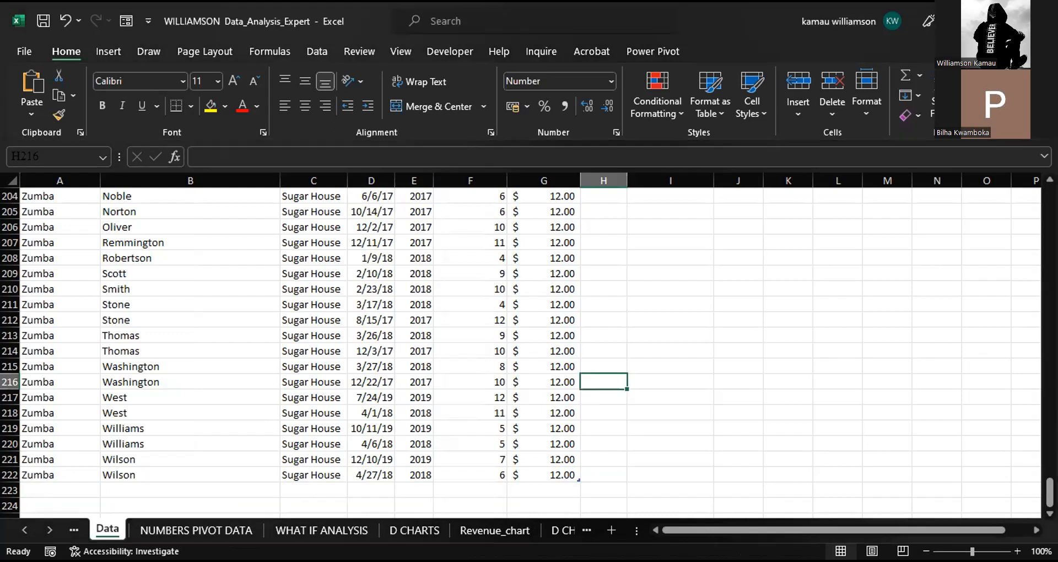
pyautogui.scroll(7, 520, 353)
pyautogui.moveTo(1050, 463); pyautogui.dragTo(766, 340)
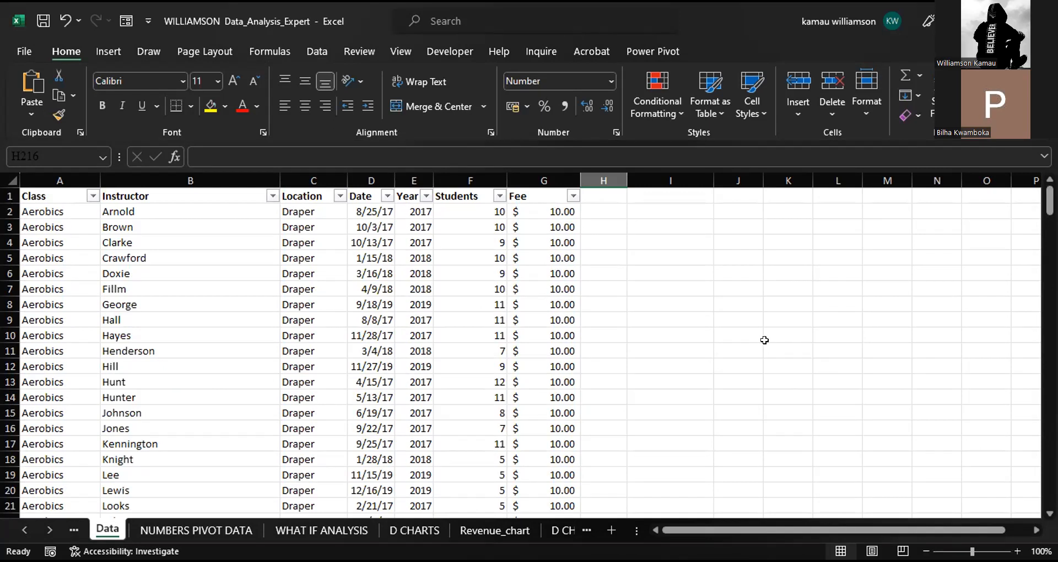
pyautogui.click(269, 298)
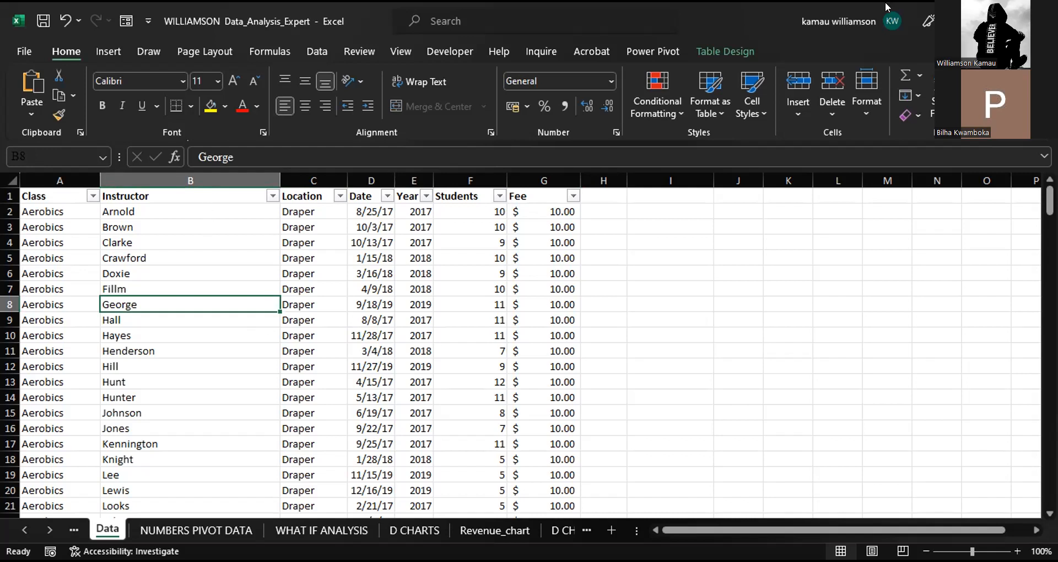
pyautogui.click(724, 47)
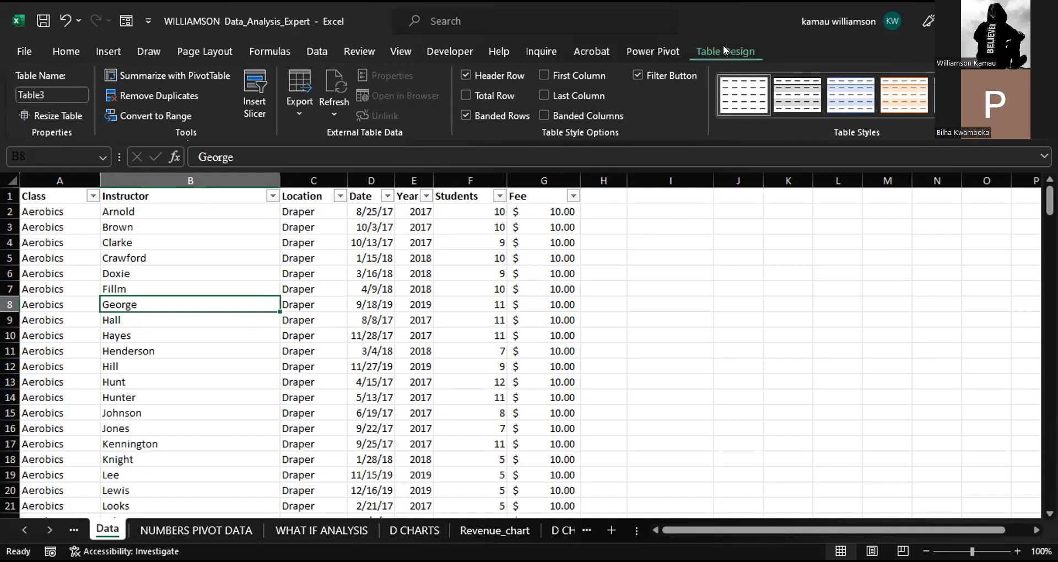
pyautogui.click(162, 71)
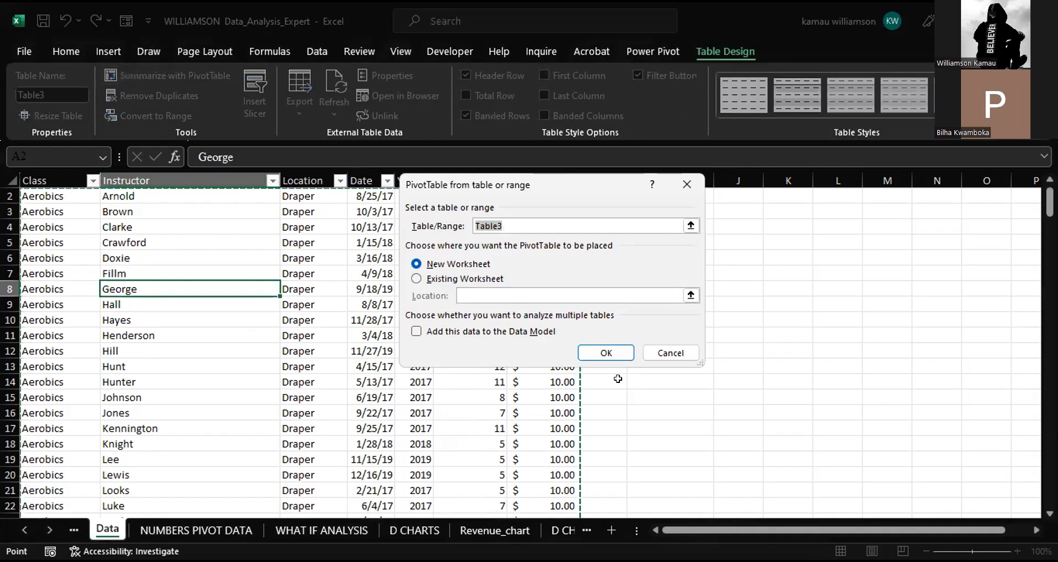
pyautogui.click(604, 352)
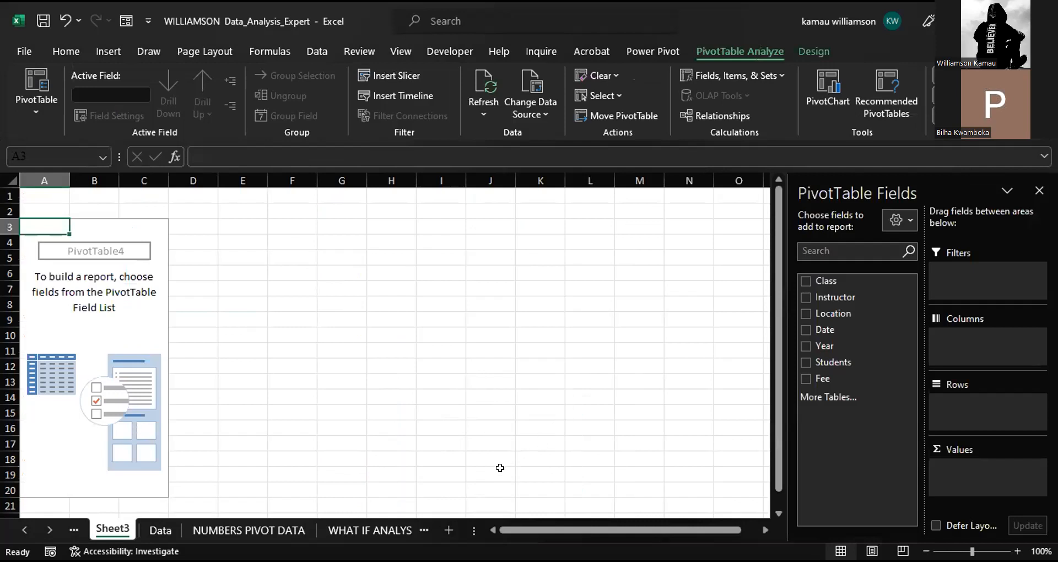
# Build the PivotTable with Year in the rows and the sum of Students as values.
pyautogui.moveTo(815, 345); pyautogui.dragTo(937, 353)
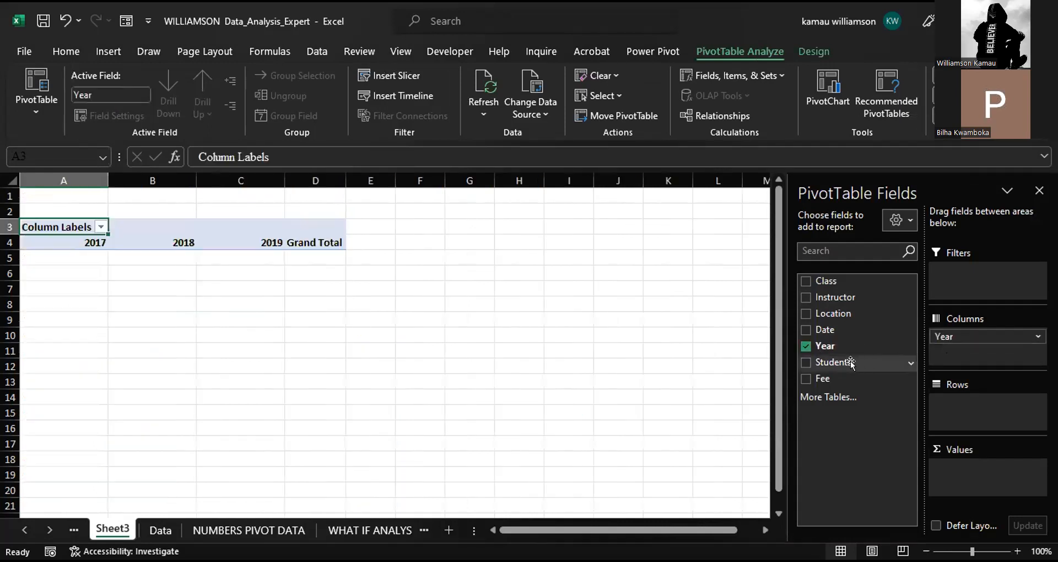
pyautogui.moveTo(823, 364); pyautogui.dragTo(971, 470)
pyautogui.moveTo(965, 337); pyautogui.dragTo(973, 406)
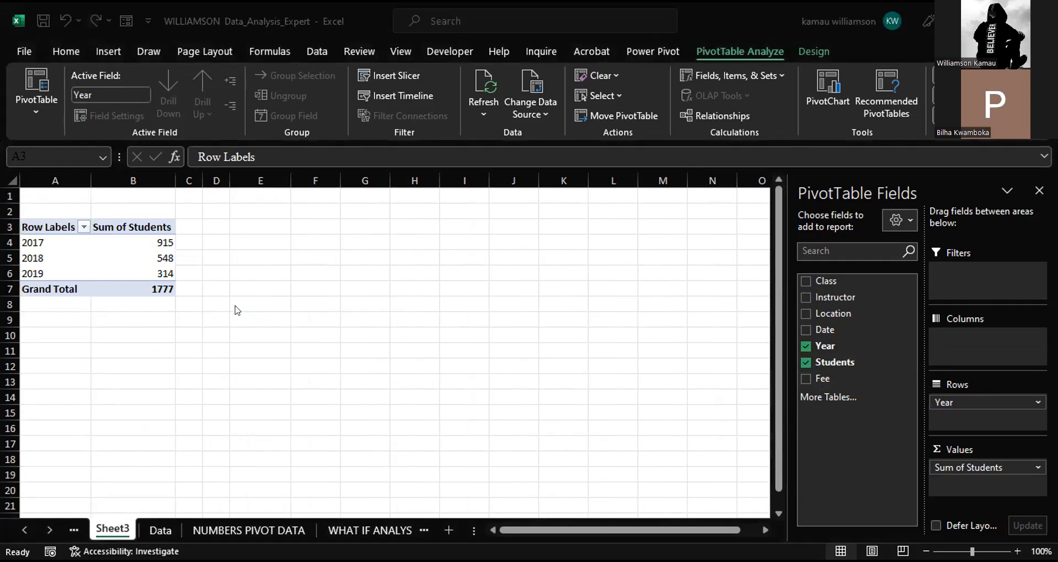
# Insert a Line PivotChart of the student sums by year and position it beside the PivotTable.
pyautogui.click(133, 255)
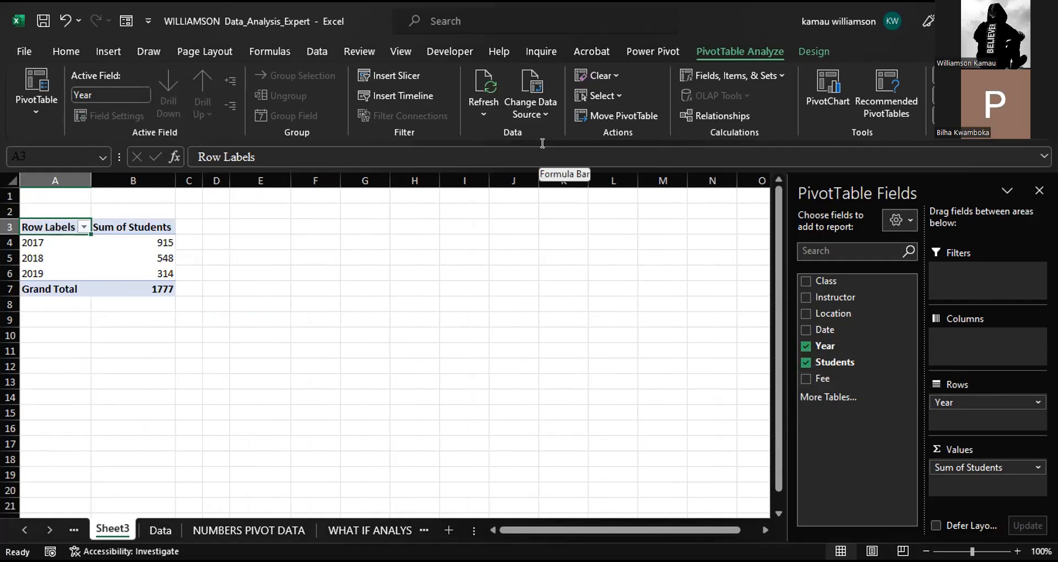
pyautogui.click(819, 104)
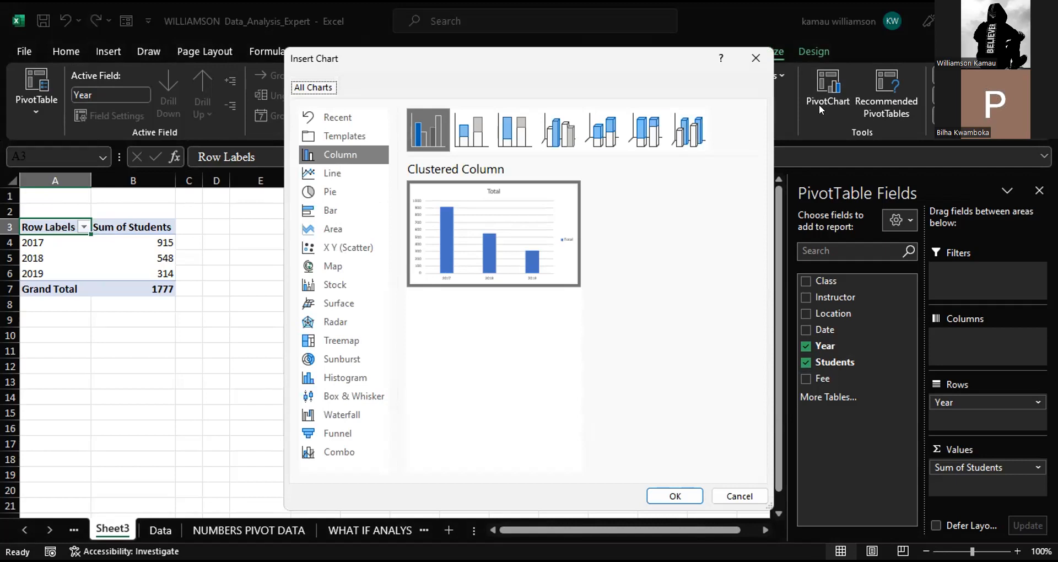
pyautogui.click(346, 173)
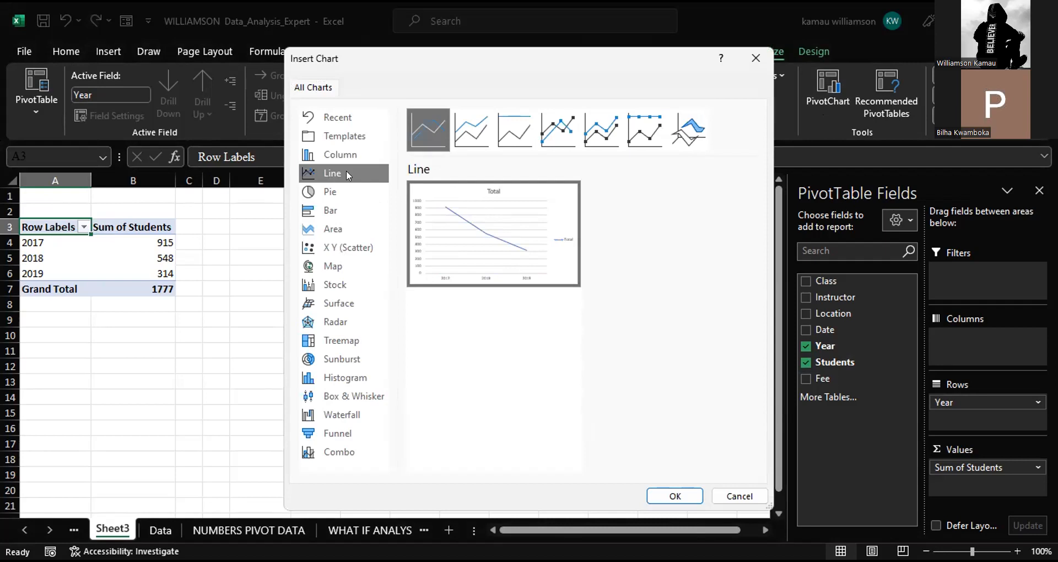
pyautogui.click(656, 488)
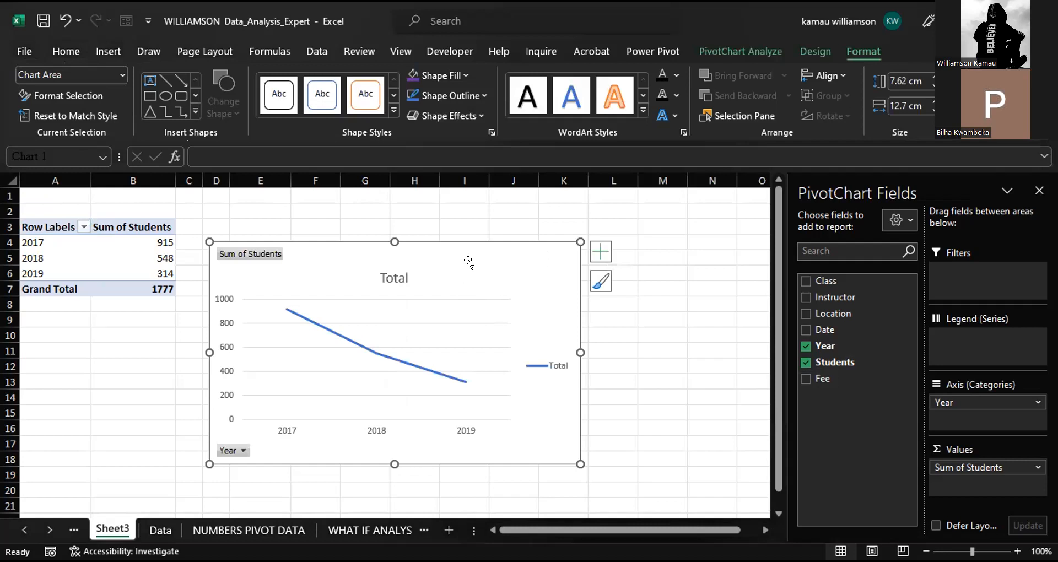
pyautogui.moveTo(471, 264); pyautogui.dragTo(456, 225)
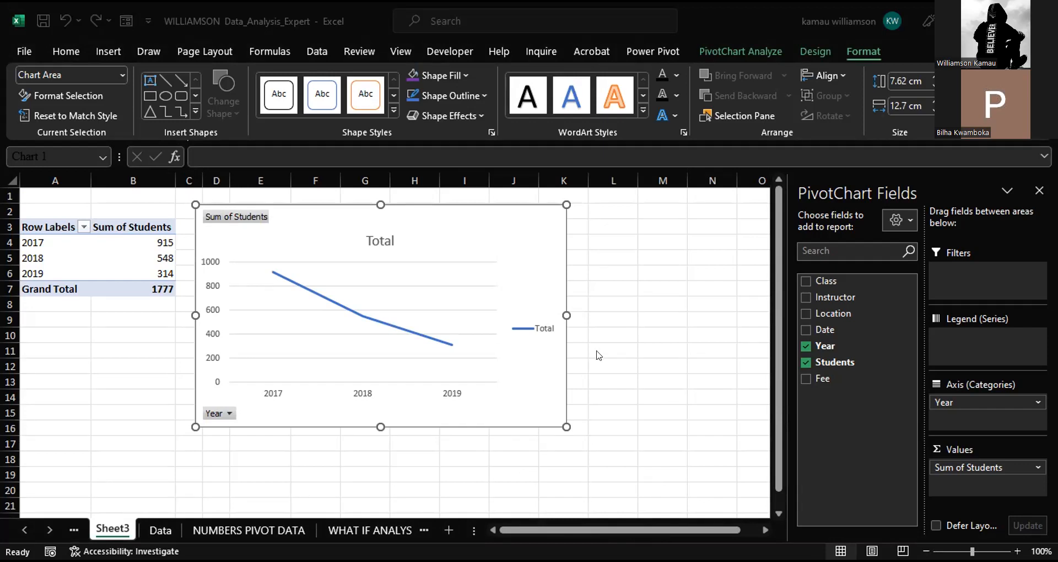
# Add a Linear trendline to the students-by-year line chart.
pyautogui.click(538, 371)
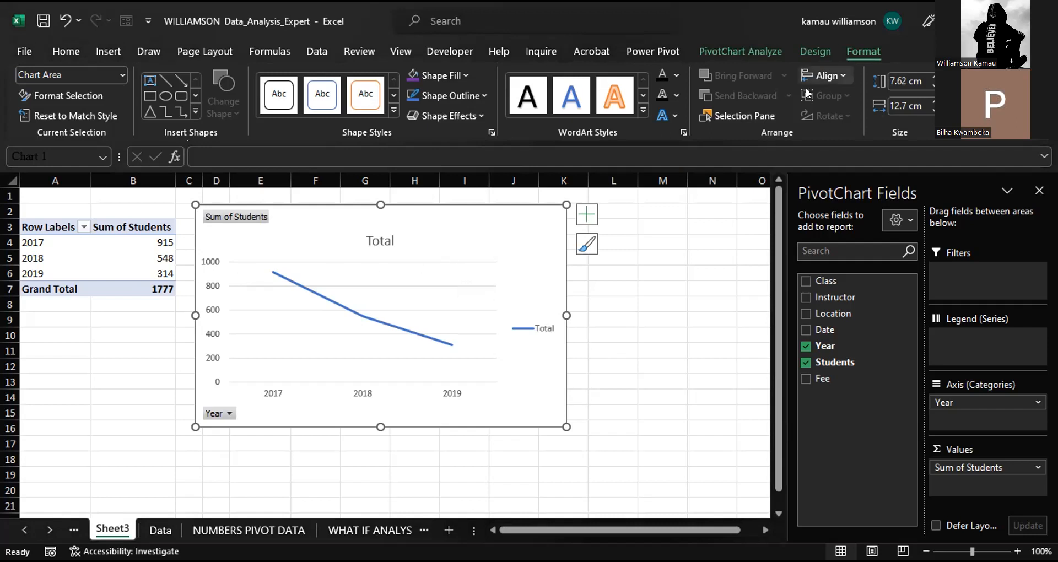
pyautogui.click(808, 45)
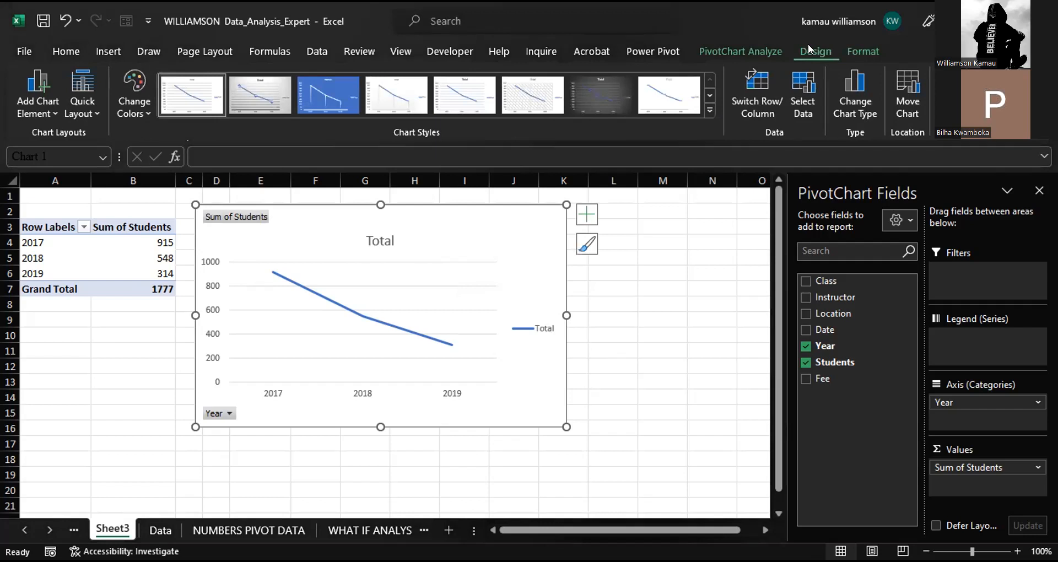
pyautogui.click(588, 216)
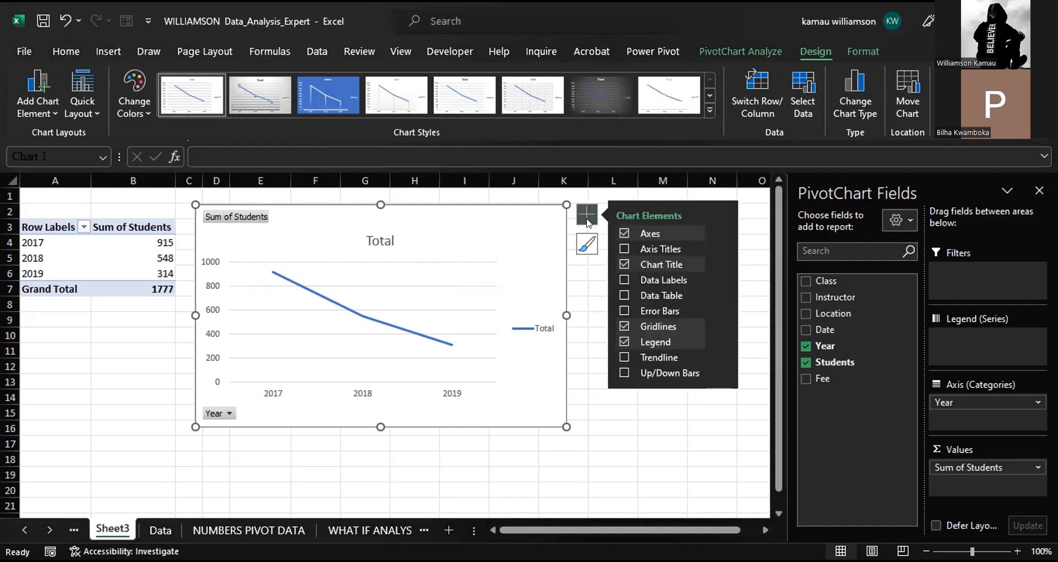
pyautogui.click(627, 354)
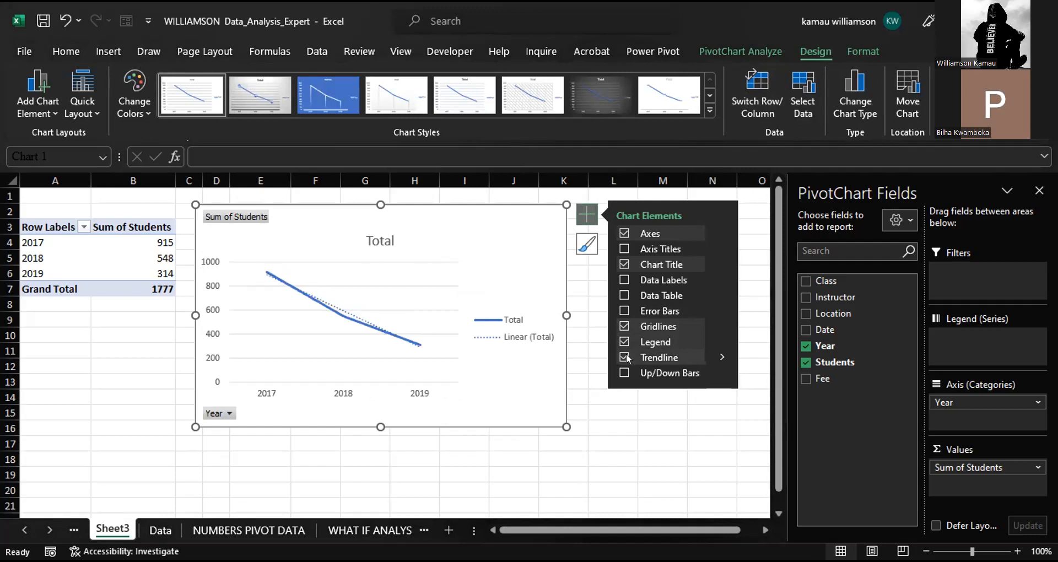
pyautogui.click(626, 356)
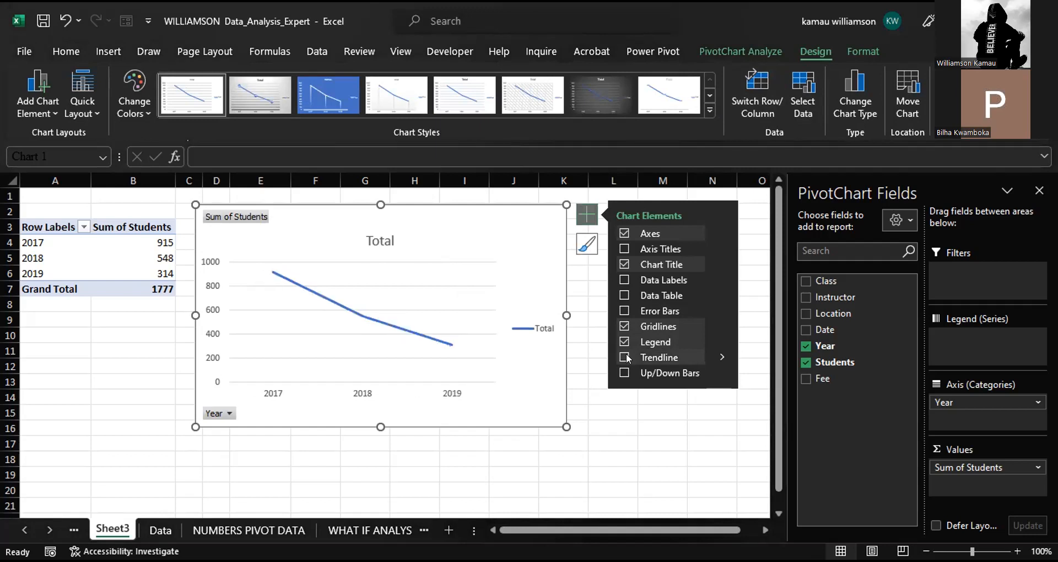
pyautogui.click(721, 356)
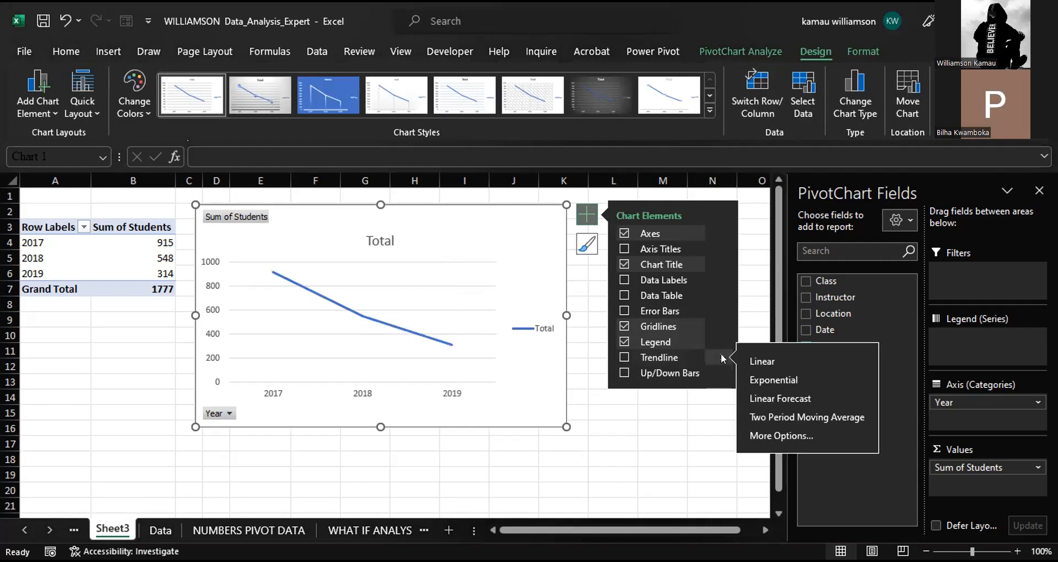
pyautogui.click(750, 360)
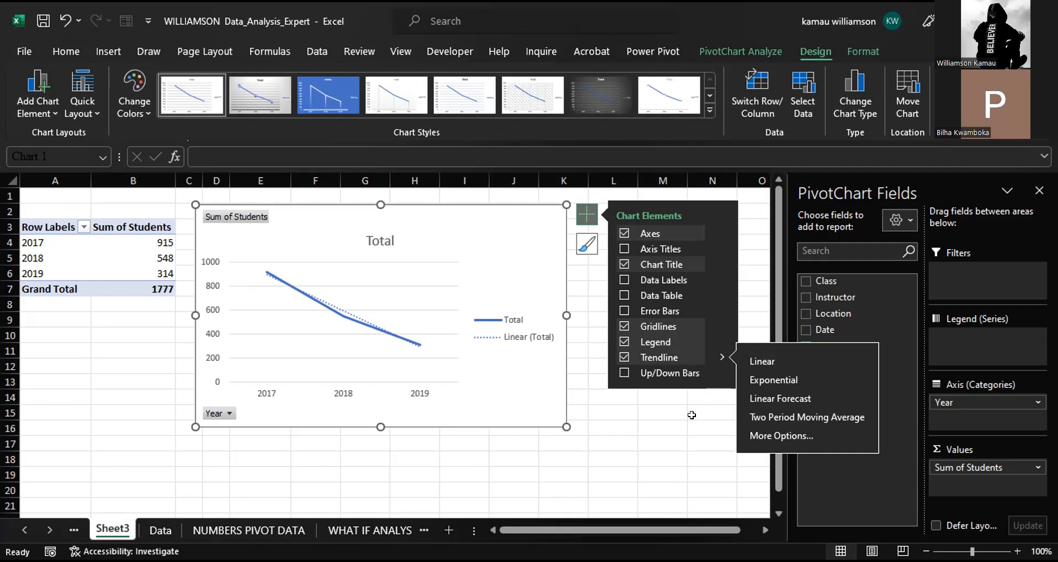
# Add a second trendline to the chart through the additional trendline options, showing its formatting settings.
pyautogui.hotkey('alt', 'Tab')
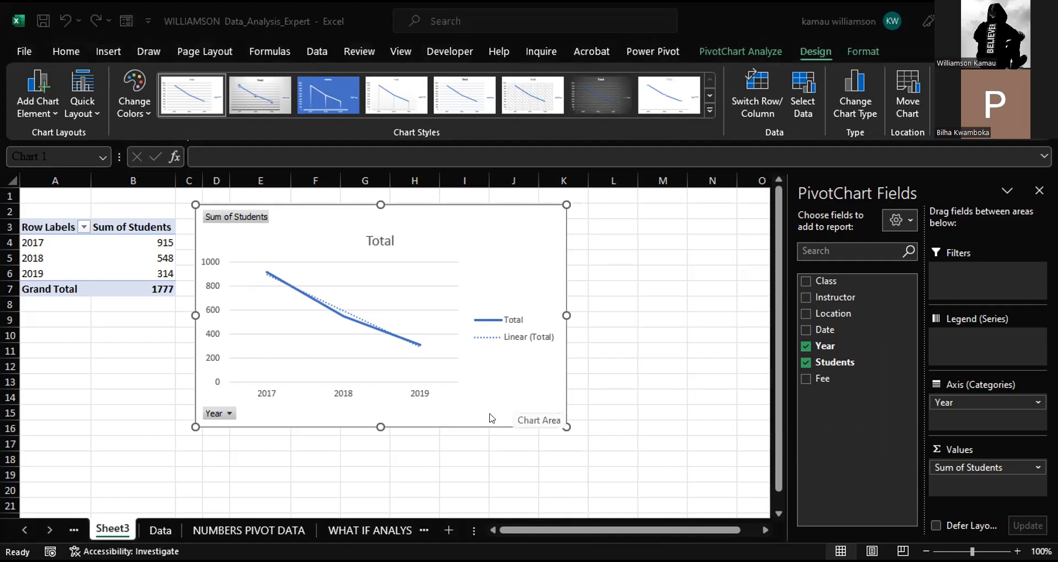
pyautogui.click(536, 379)
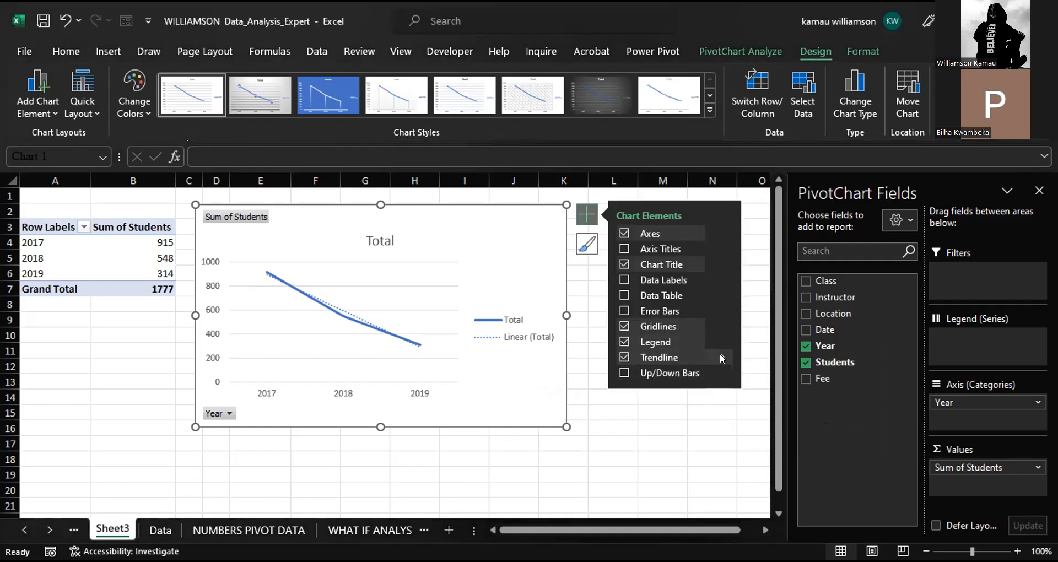
pyautogui.moveTo(720, 358)
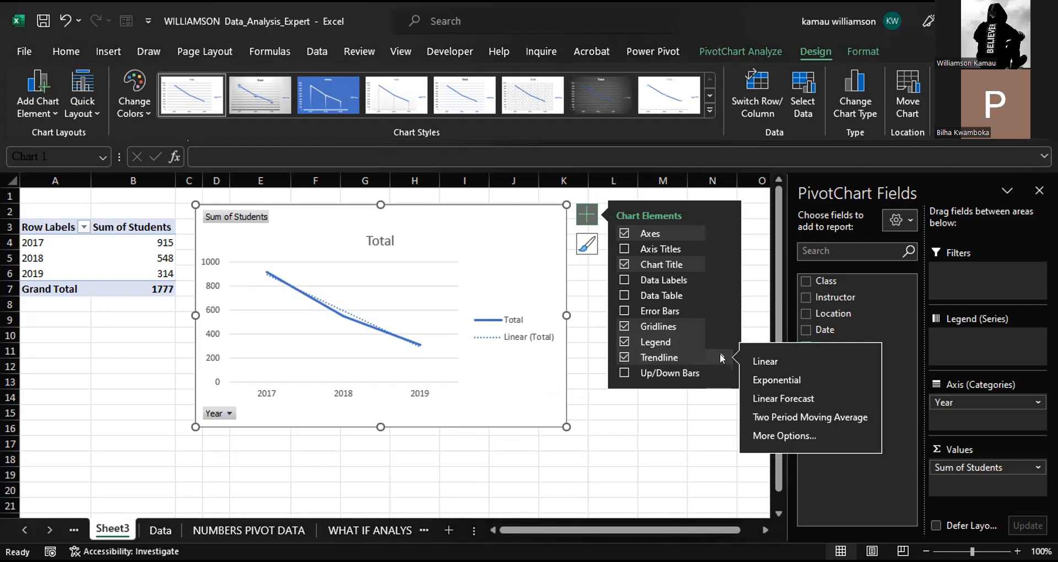
pyautogui.click(769, 435)
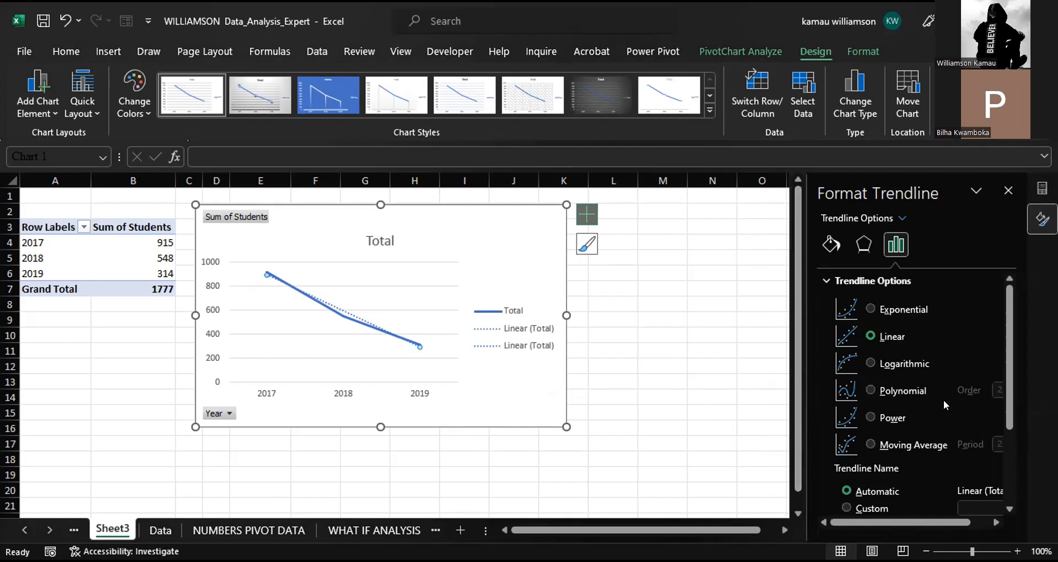
# Set the trendline's forward forecast to 1 period and close the trendline formatting settings.
pyautogui.scroll(-3, 940, 400)
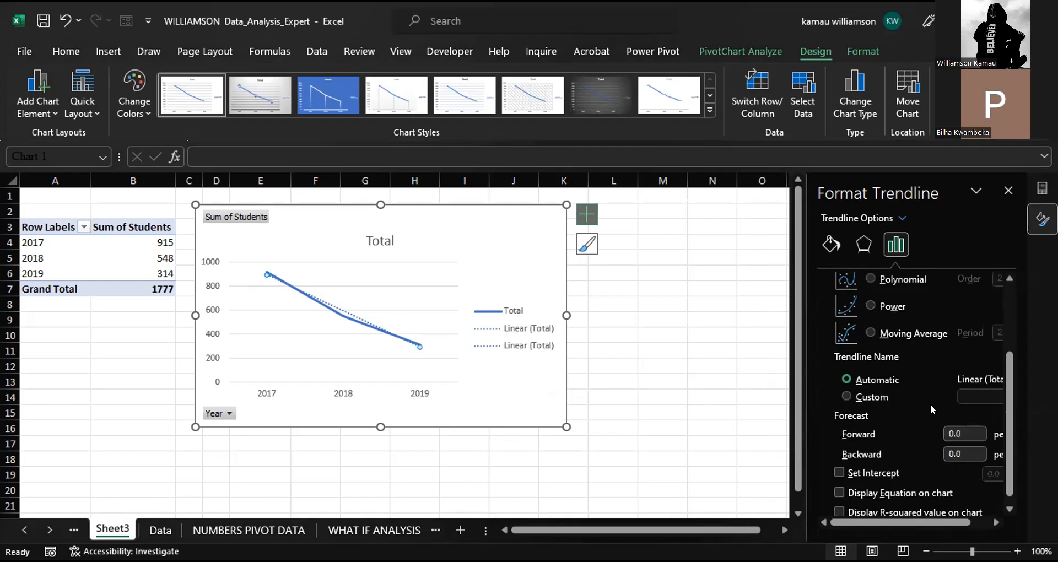
pyautogui.scroll(1, 923, 415)
pyautogui.scroll(-1, 923, 414)
pyautogui.scroll(-1, 923, 419)
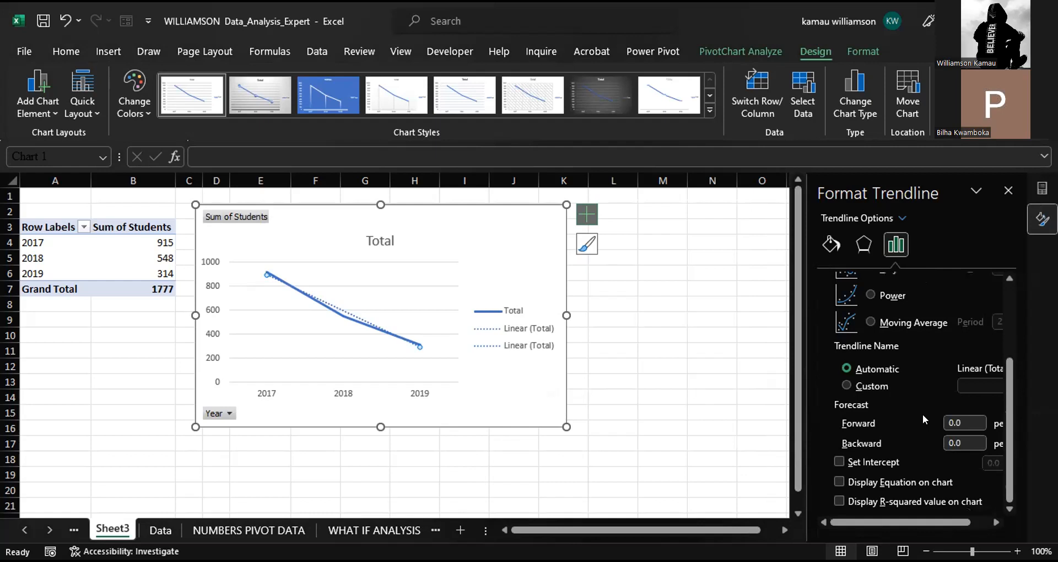
pyautogui.click(947, 424)
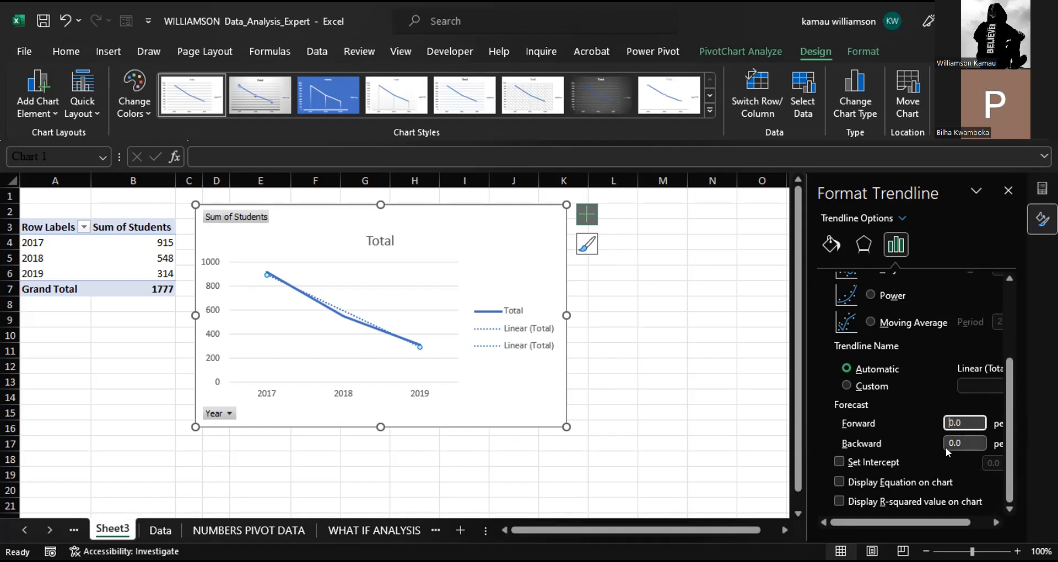
pyautogui.press('Delete')
pyautogui.write('1')
pyautogui.press('Return')
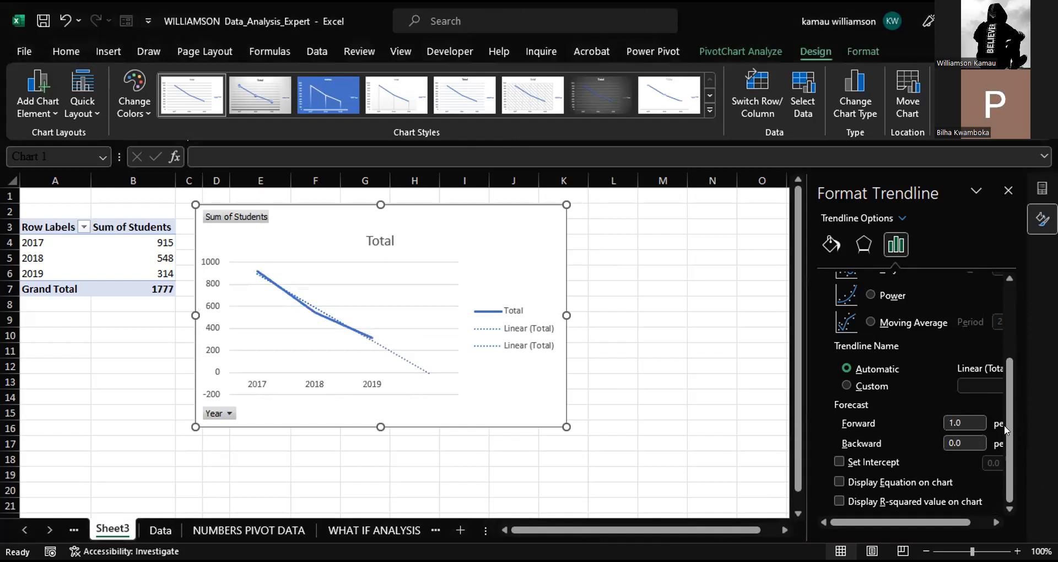
pyautogui.click(1008, 191)
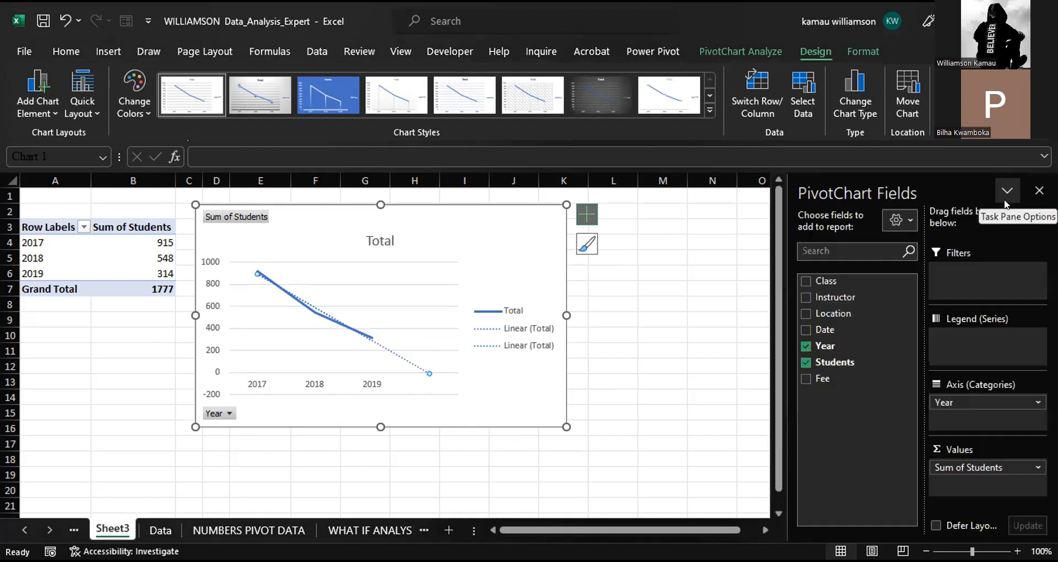
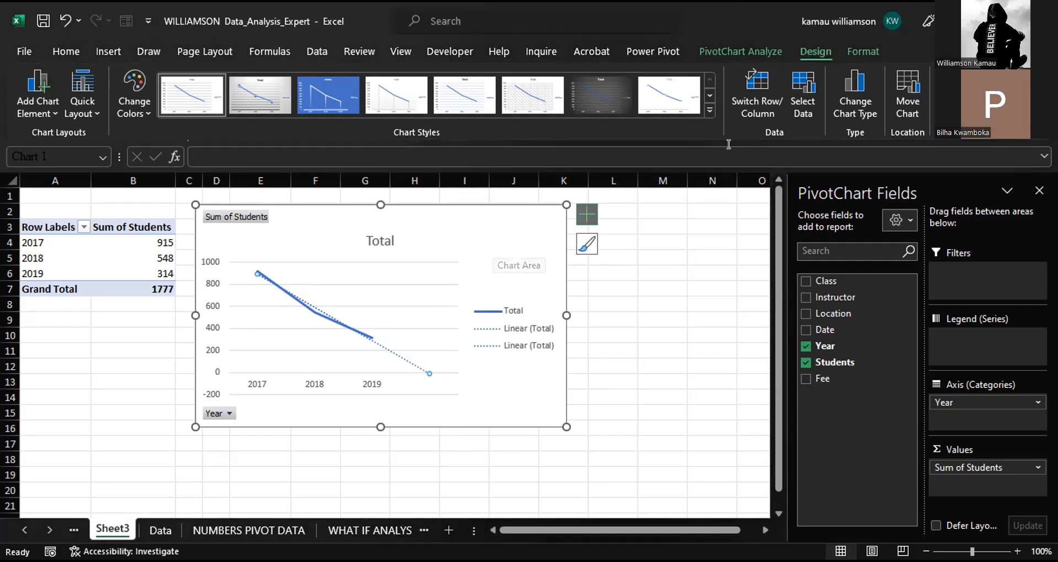
# Move the students-by-year line PivotChart from Sheet3 to its own new chart sheet.
pyautogui.click(905, 105)
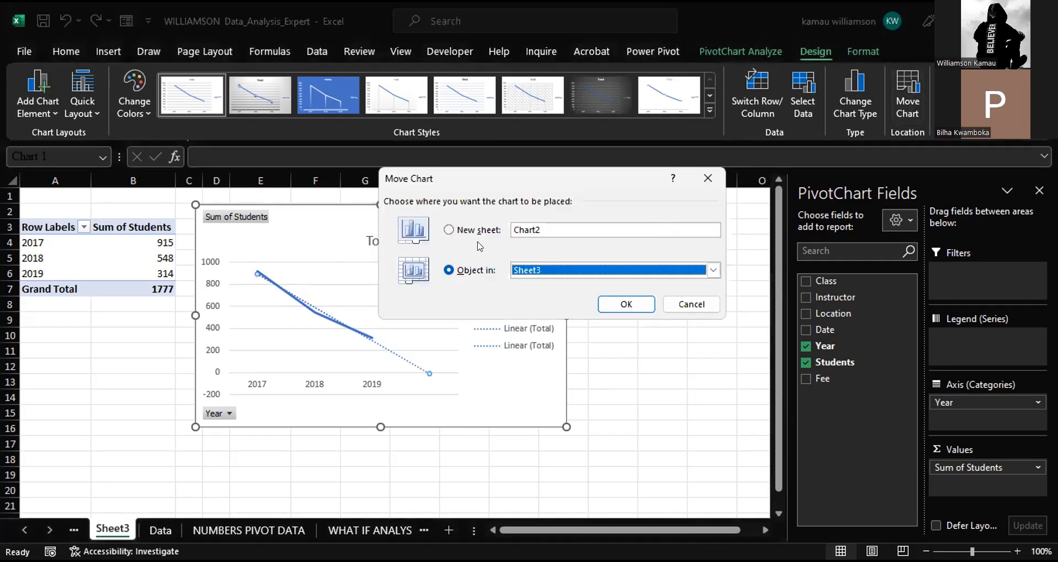
pyautogui.click(450, 231)
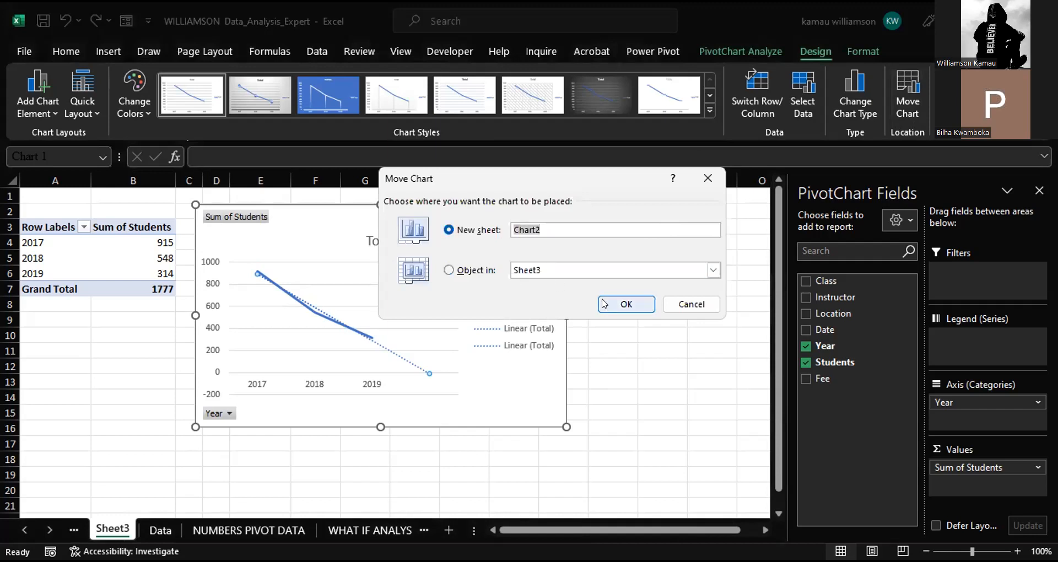
pyautogui.press('Return')
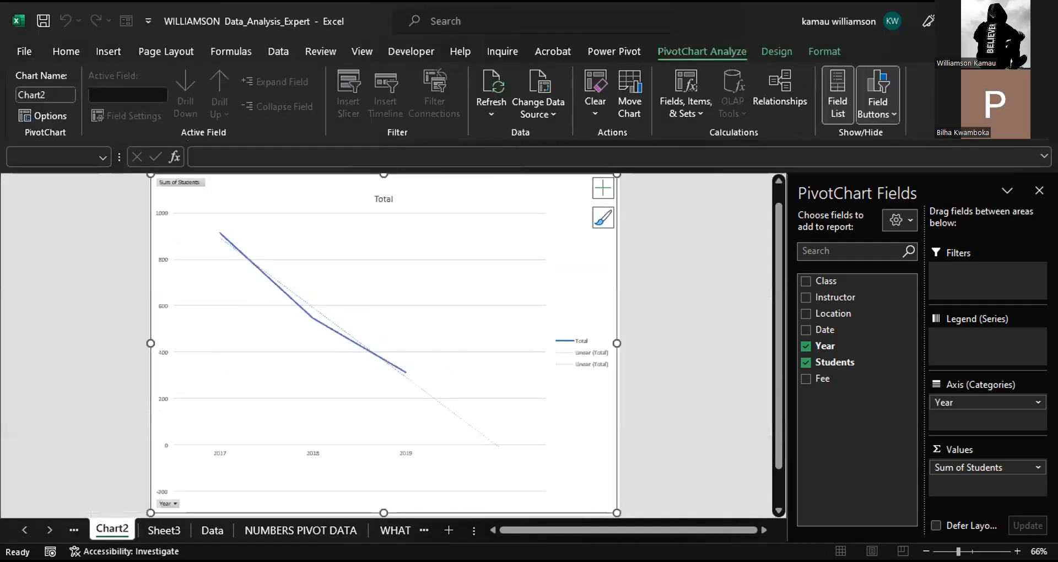
# Rename the line chart's sheet as Students_attendance.
pyautogui.rightClick(112, 531)
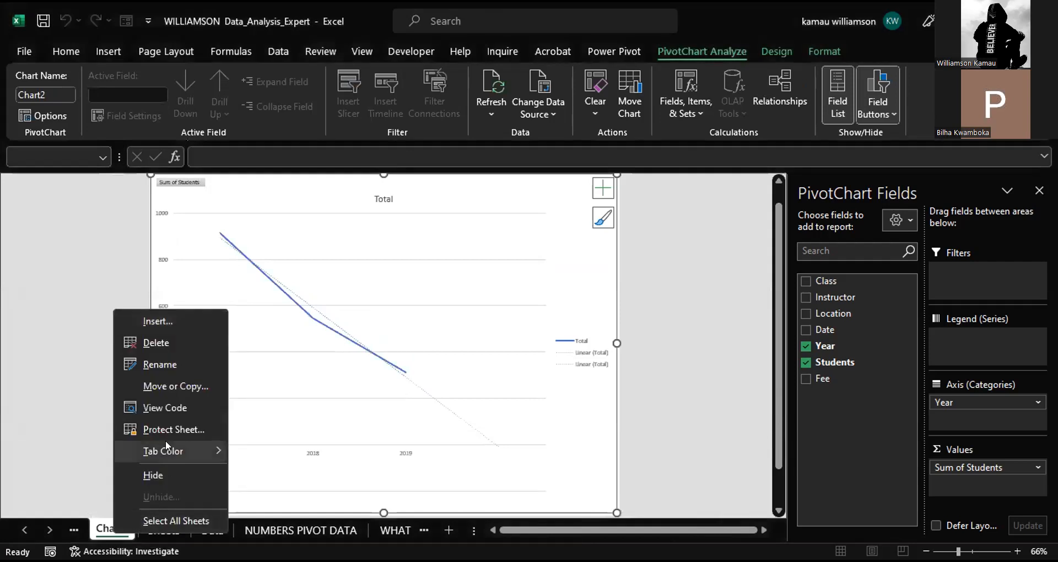
pyautogui.click(176, 366)
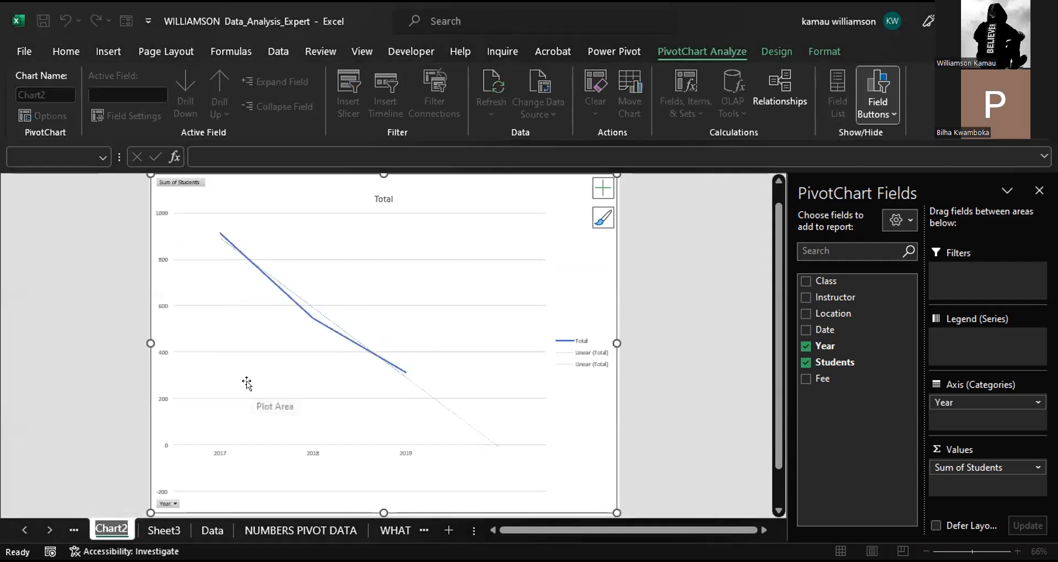
pyautogui.write('Student')
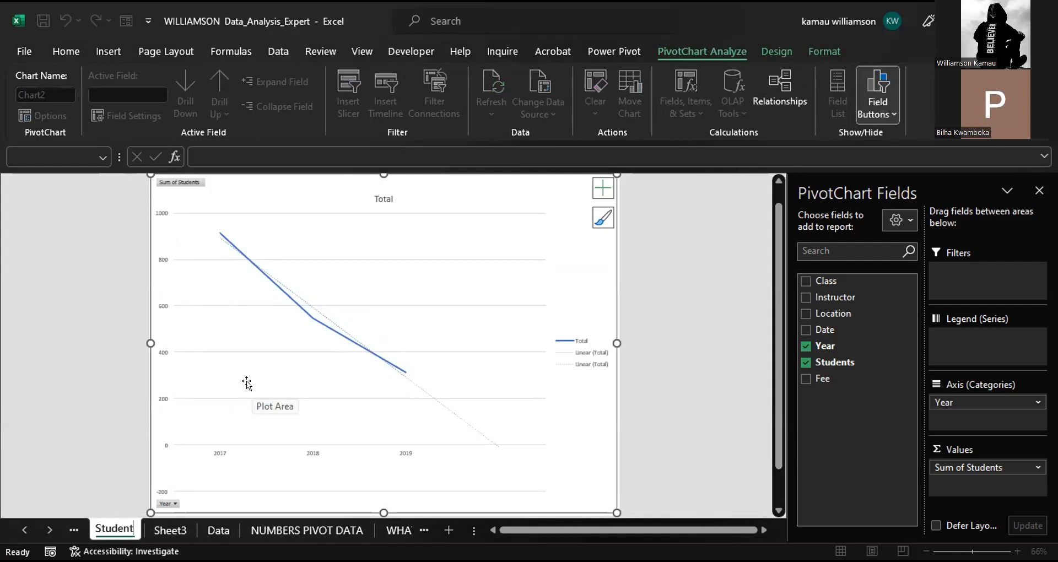
pyautogui.write('s_att')
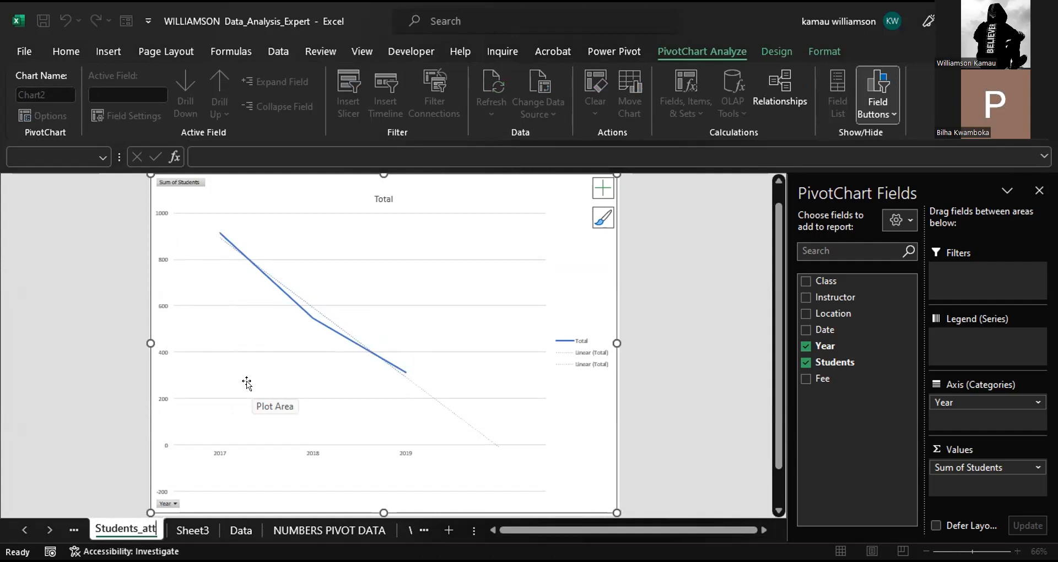
pyautogui.write('endanc')
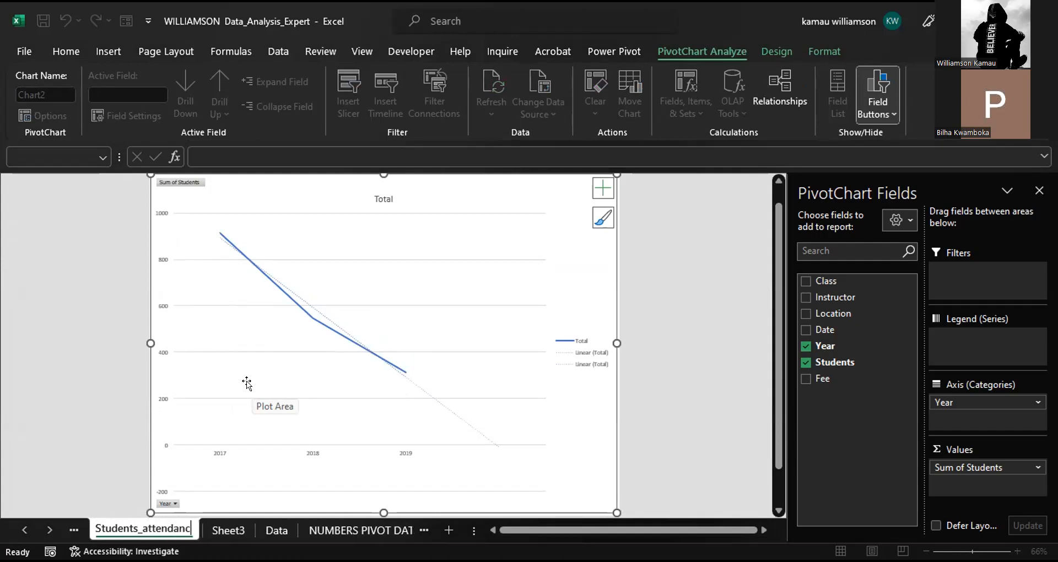
pyautogui.write('e')
pyautogui.press('Return')
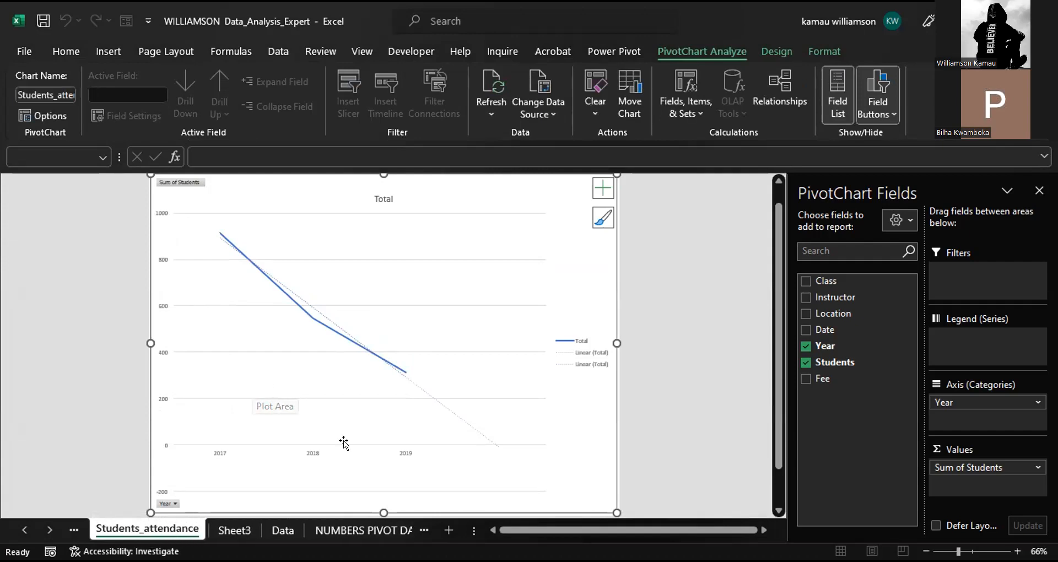
# Insert a Pie PivotChart of the student sums by year from the PivotTable on Sheet3.
pyautogui.click(279, 530)
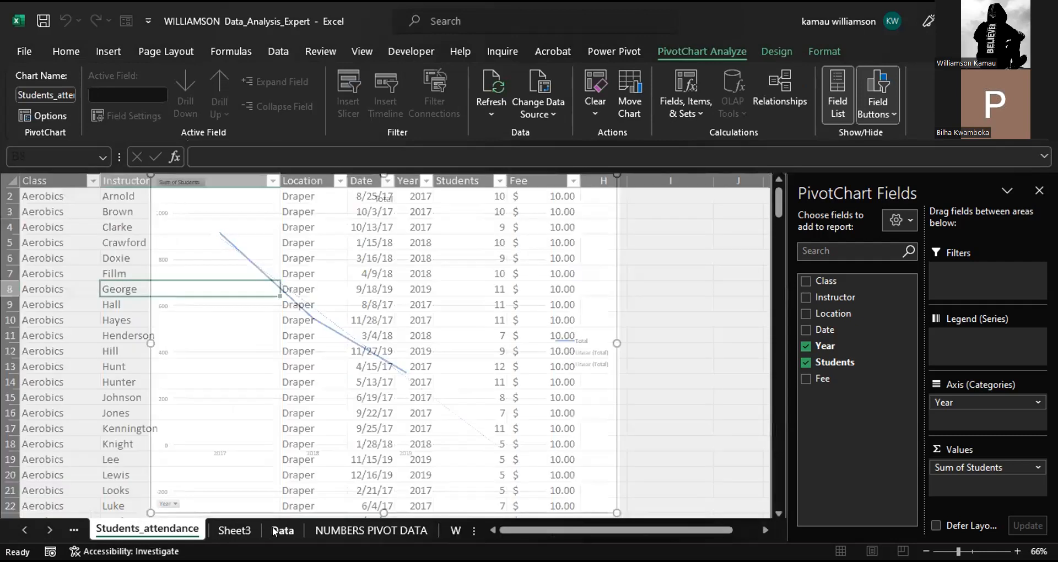
pyautogui.click(236, 530)
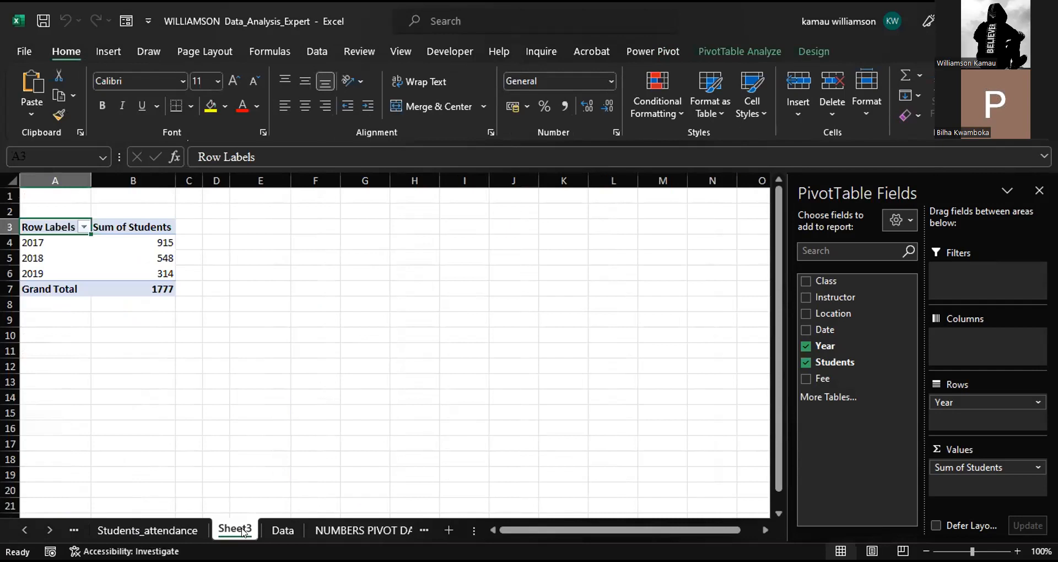
pyautogui.click(133, 270)
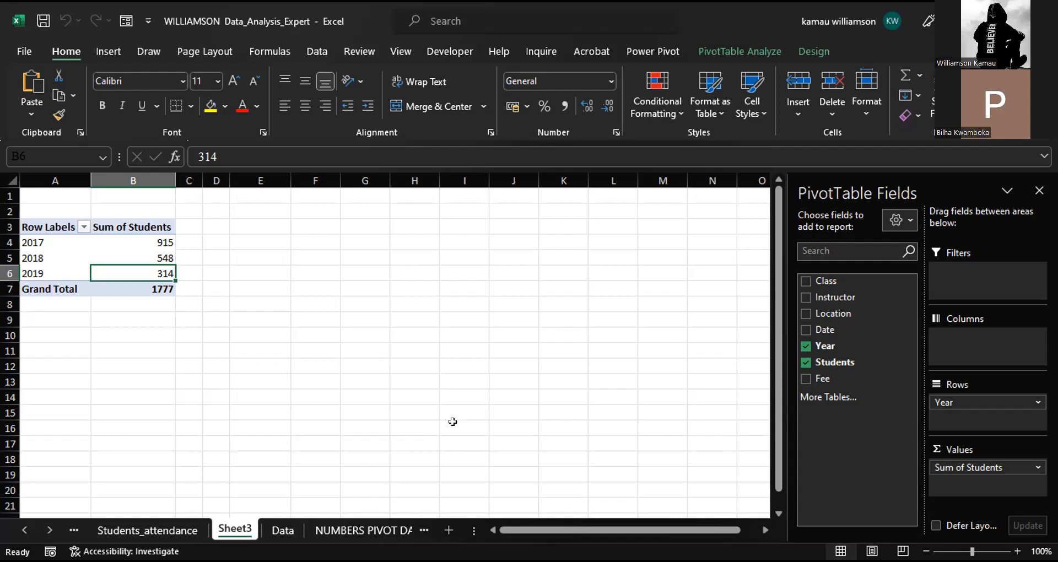
pyautogui.click(724, 49)
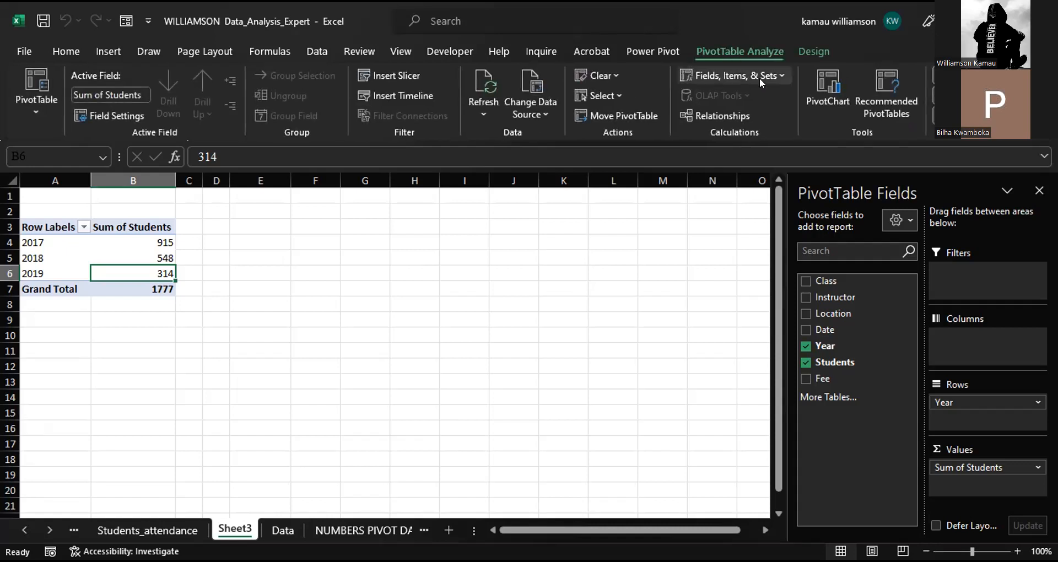
pyautogui.click(822, 86)
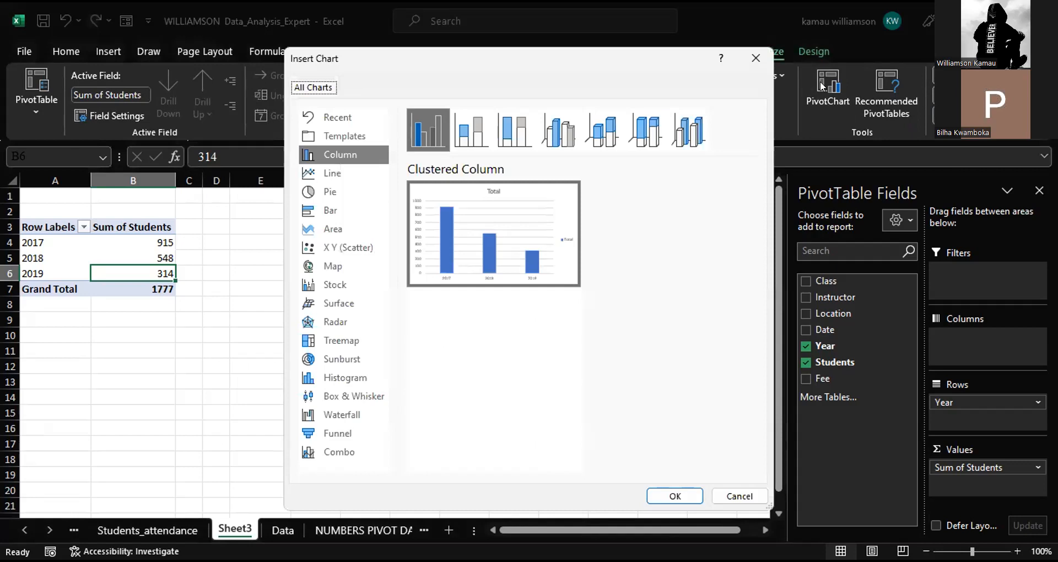
pyautogui.click(341, 191)
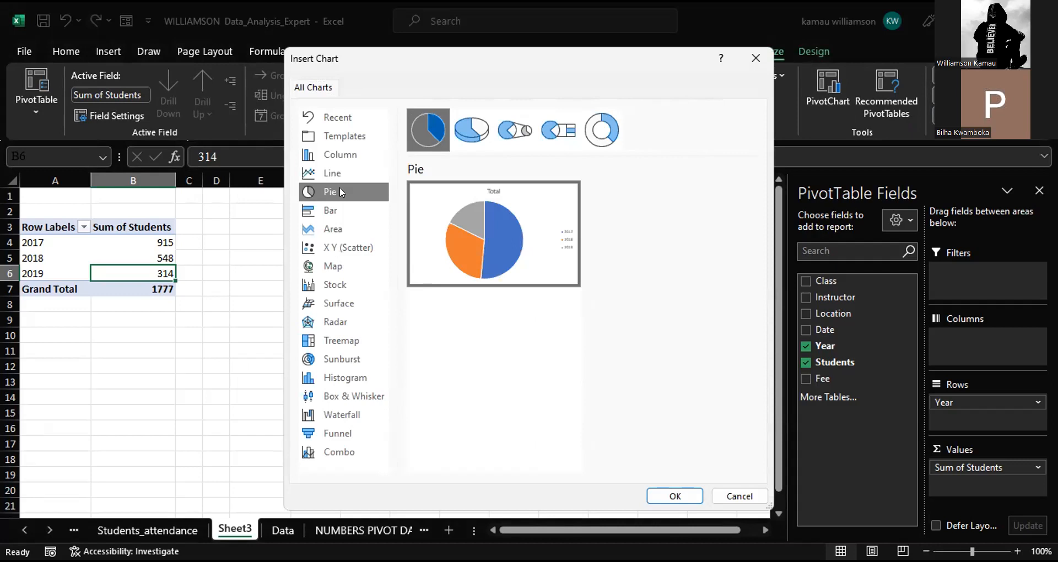
pyautogui.click(672, 494)
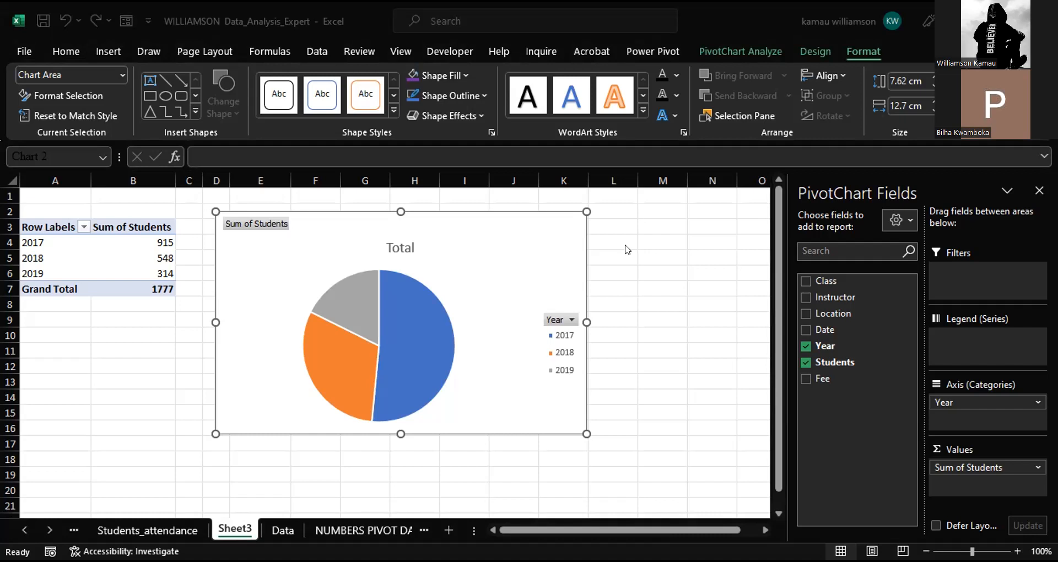
# Add data labels to the pie chart in the Center position and deselect the chart.
pyautogui.click(543, 246)
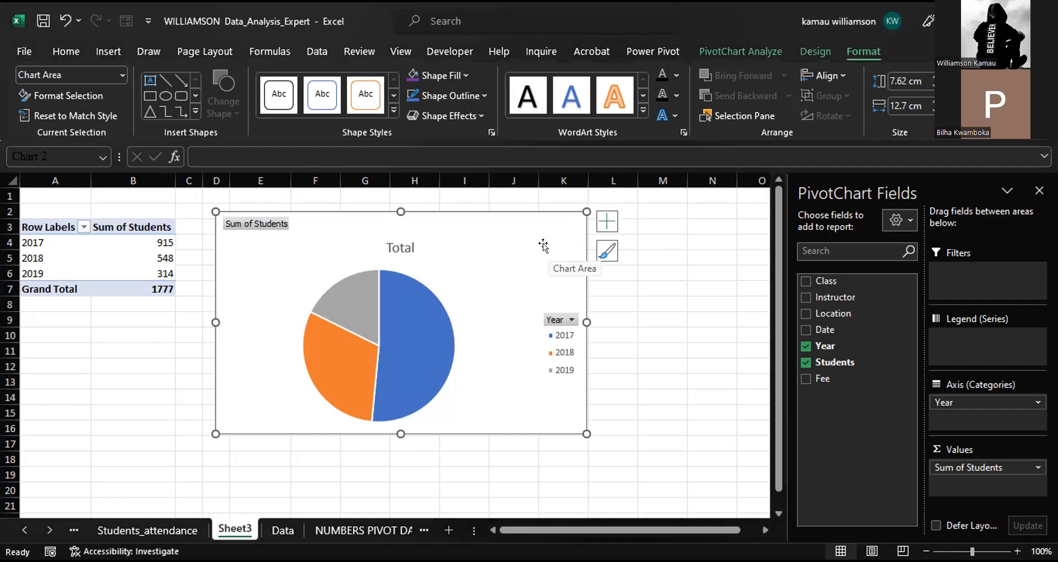
pyautogui.click(602, 230)
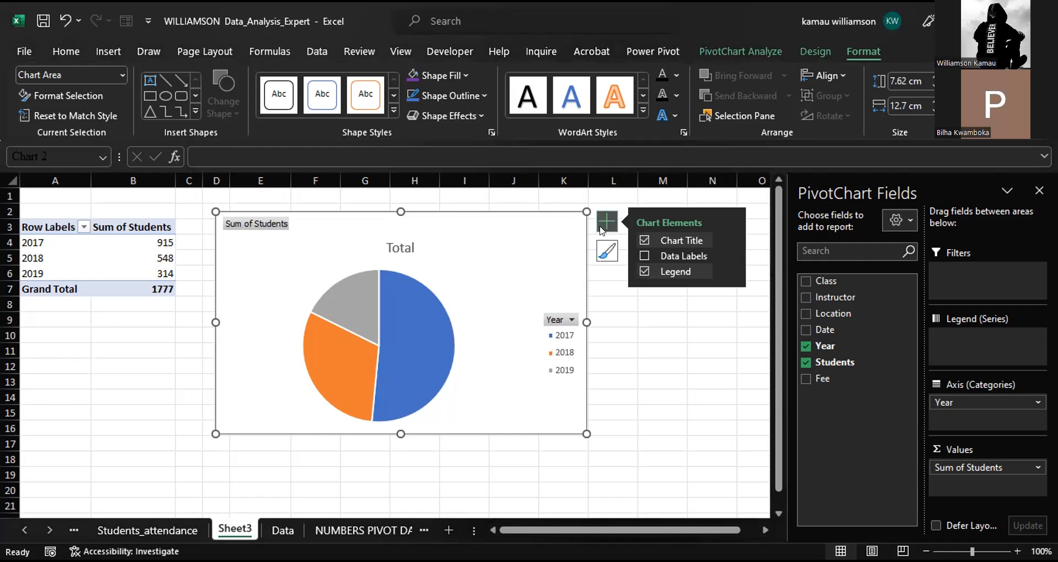
pyautogui.click(645, 257)
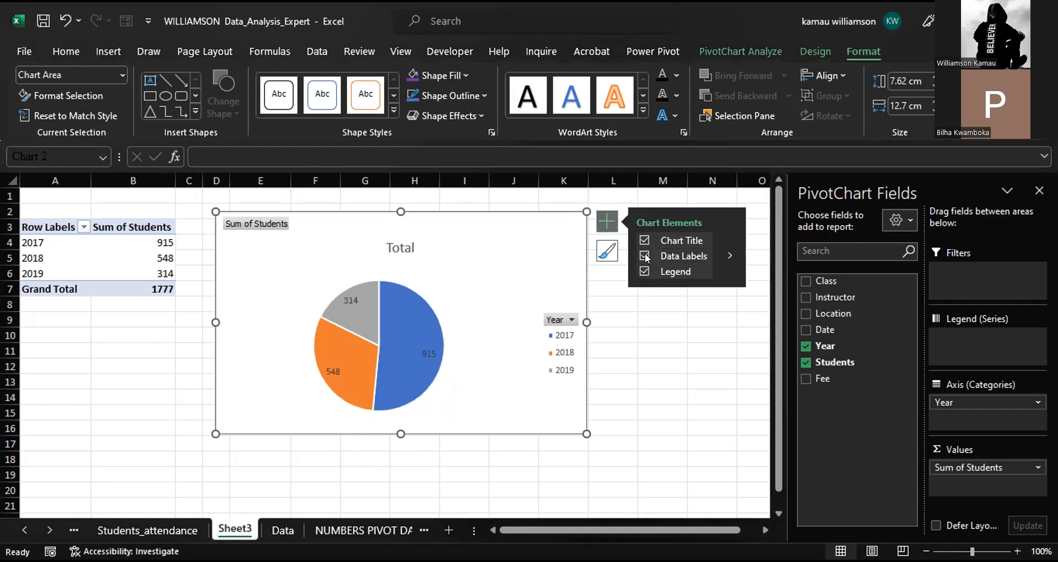
pyautogui.click(646, 256)
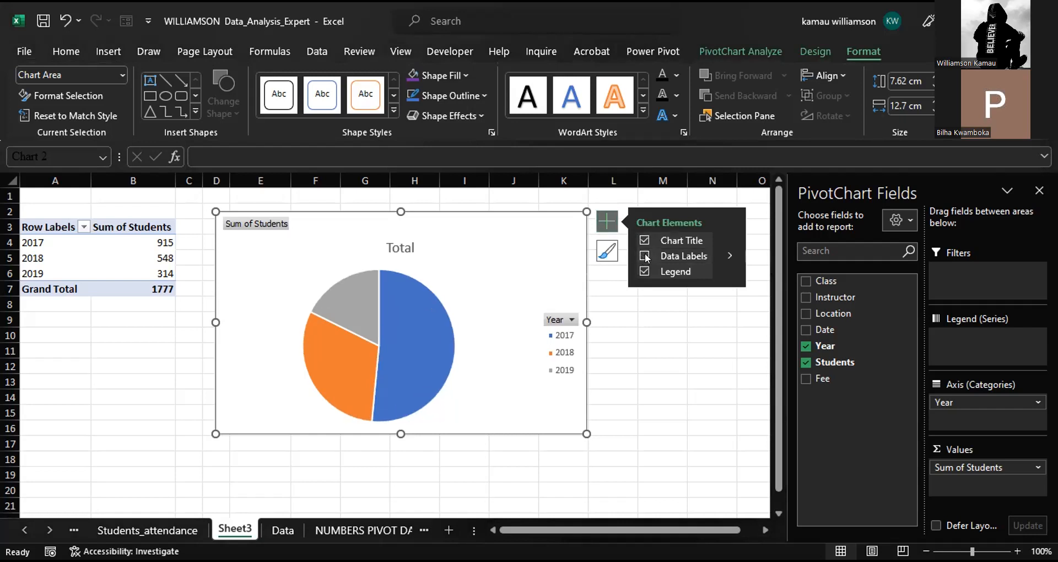
pyautogui.click(724, 255)
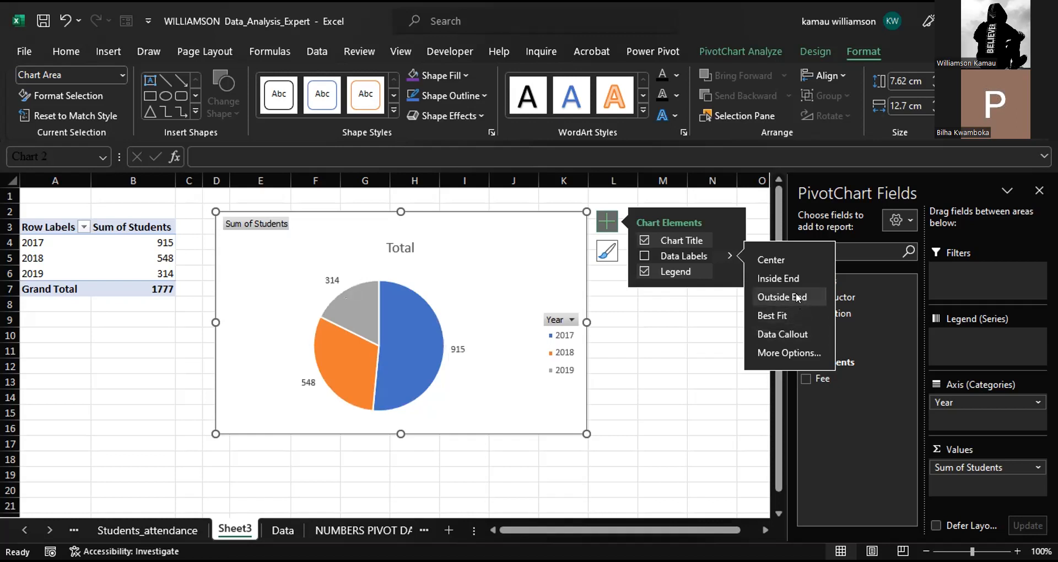
pyautogui.click(795, 262)
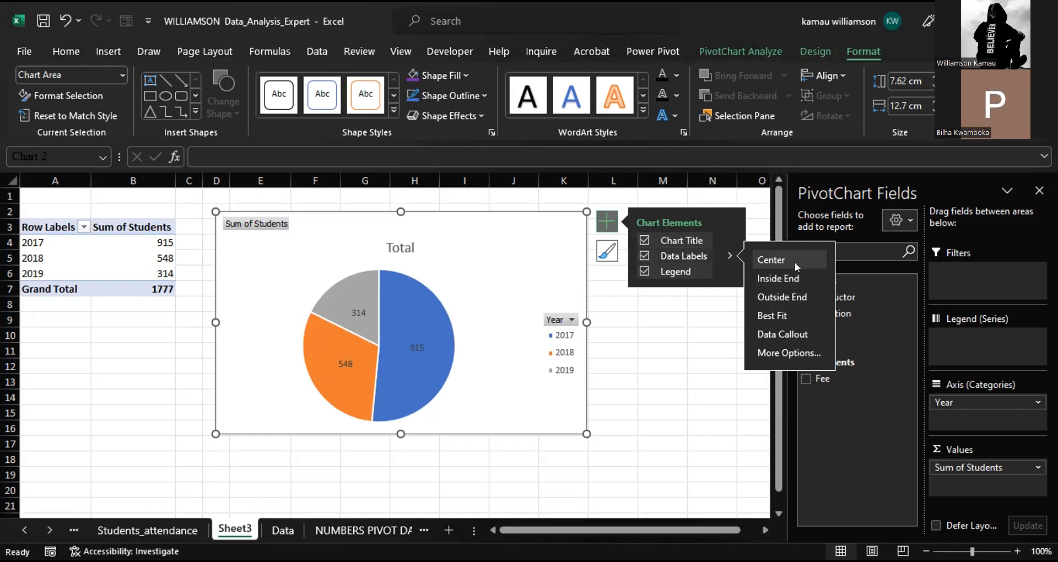
pyautogui.click(707, 310)
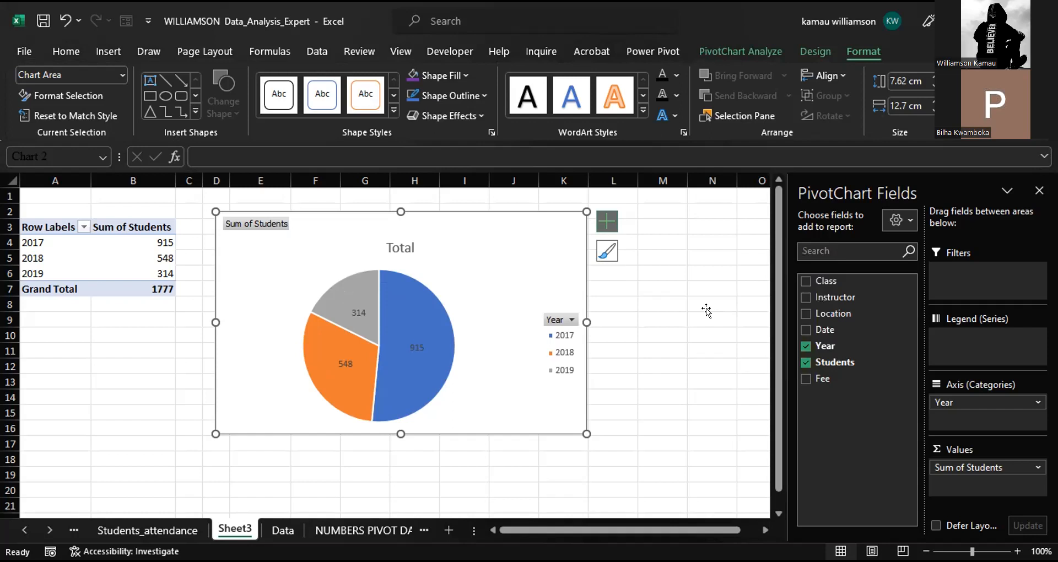
pyautogui.click(707, 310)
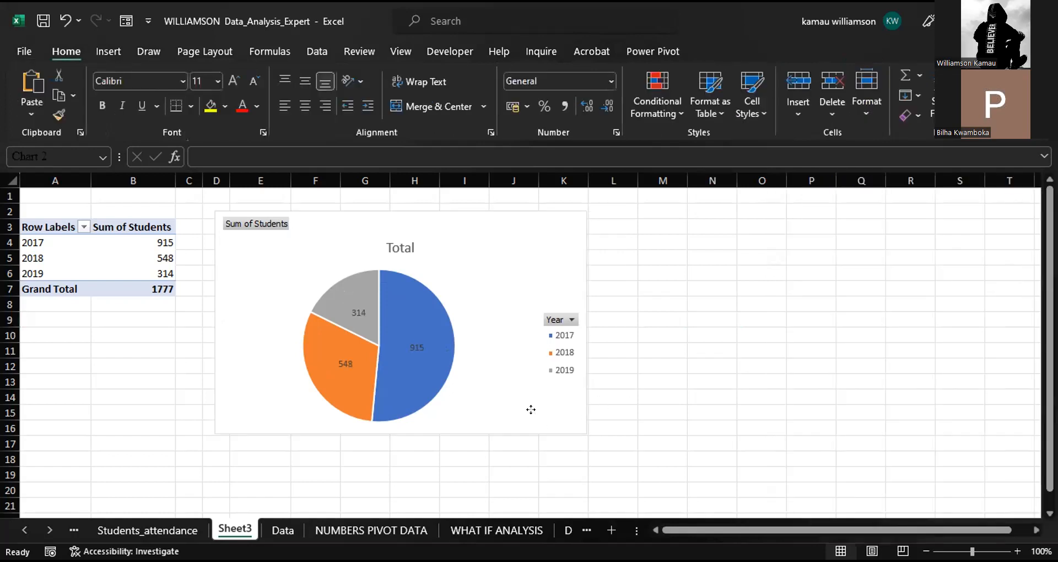
# Move the pie PivotChart from Sheet3 to its own new chart sheet.
pyautogui.click(531, 409)
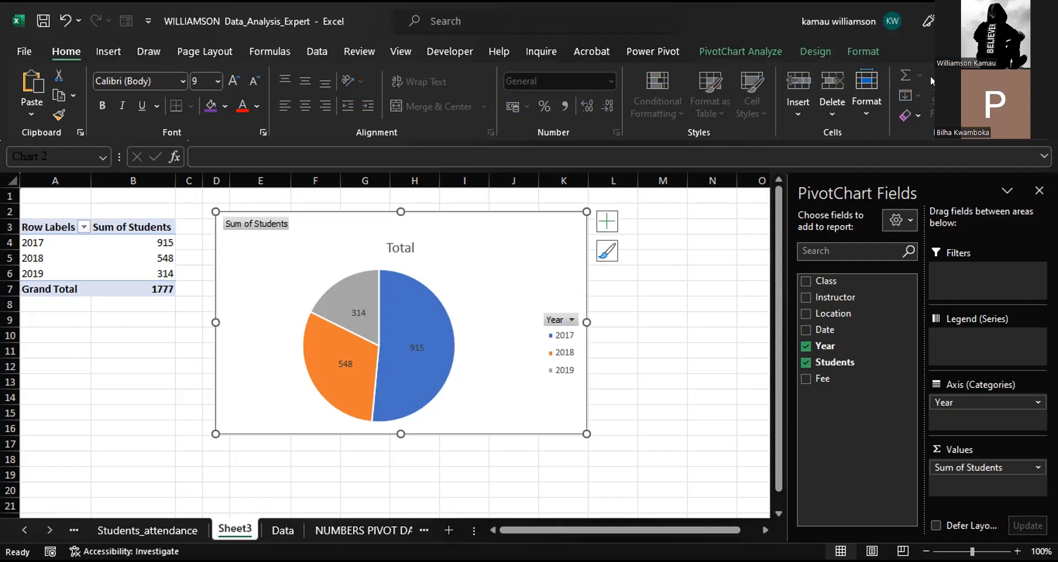
pyautogui.click(766, 51)
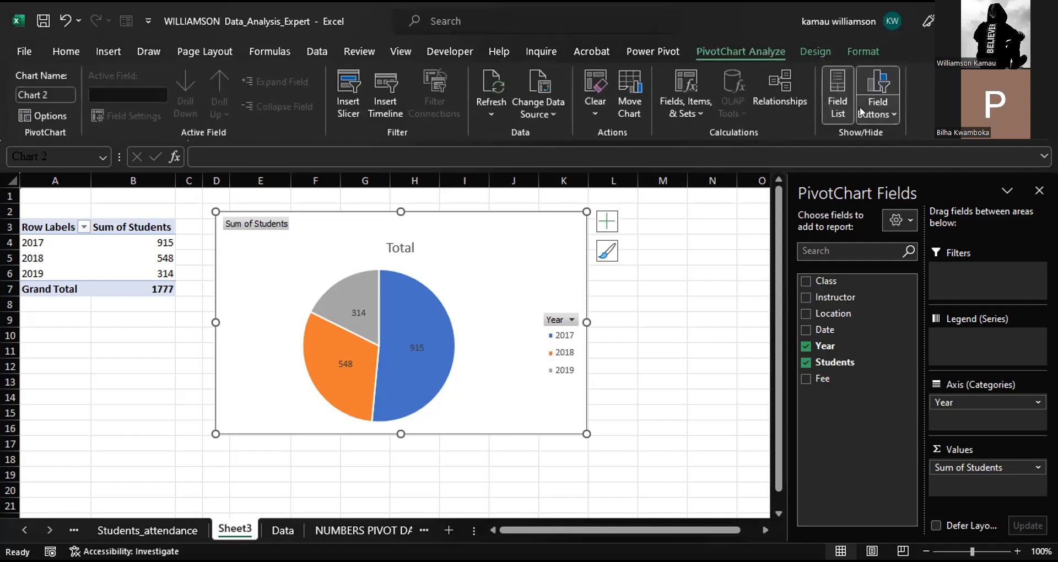
pyautogui.click(819, 51)
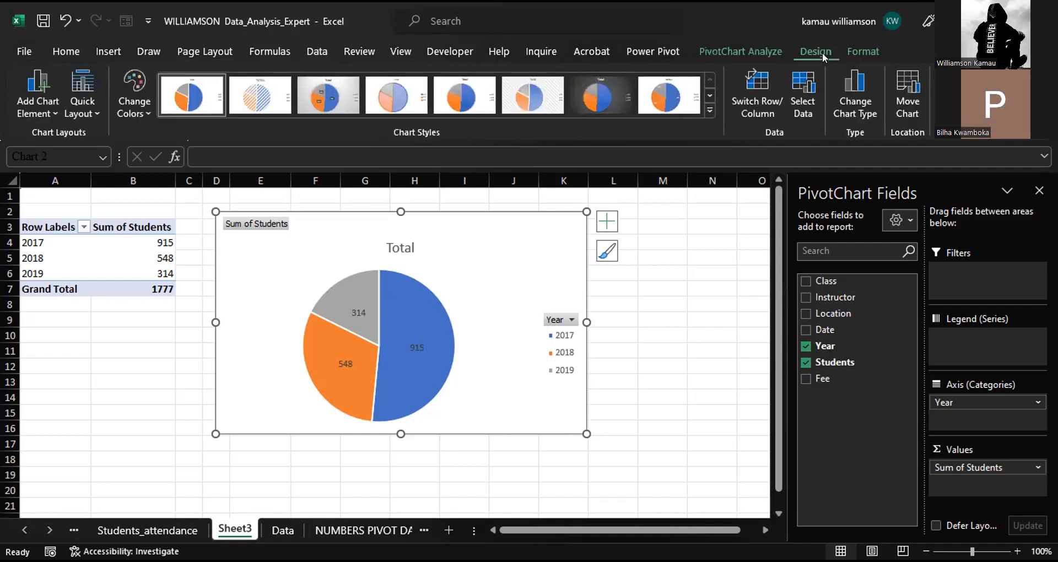
pyautogui.click(907, 94)
pyautogui.click(449, 229)
pyautogui.click(609, 301)
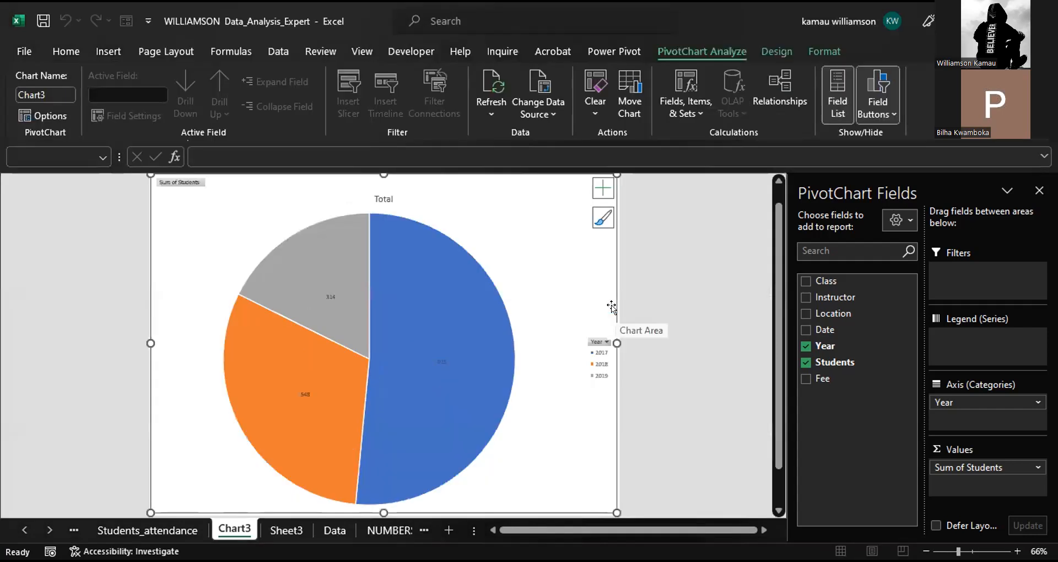
# Insert a Clustered Bar PivotChart of the student sums by year from the PivotTable on Sheet3.
pyautogui.click(325, 532)
pyautogui.click(280, 530)
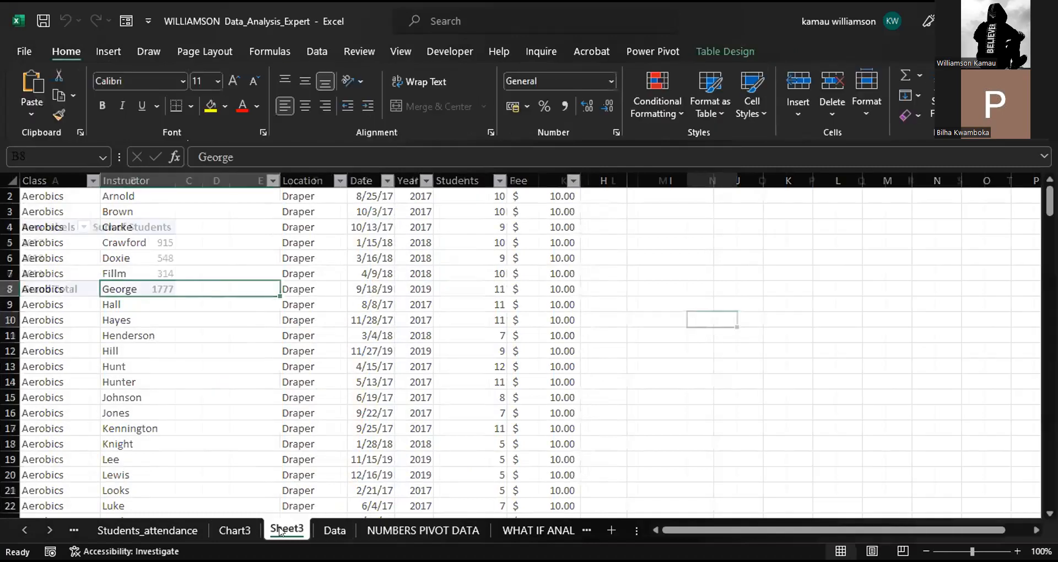
pyautogui.click(122, 270)
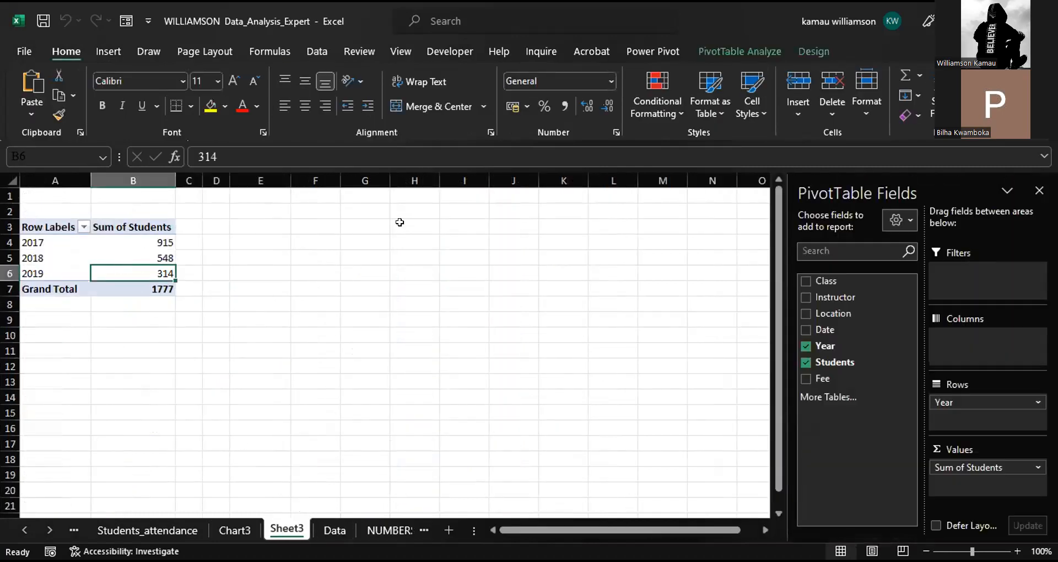
pyautogui.click(720, 40)
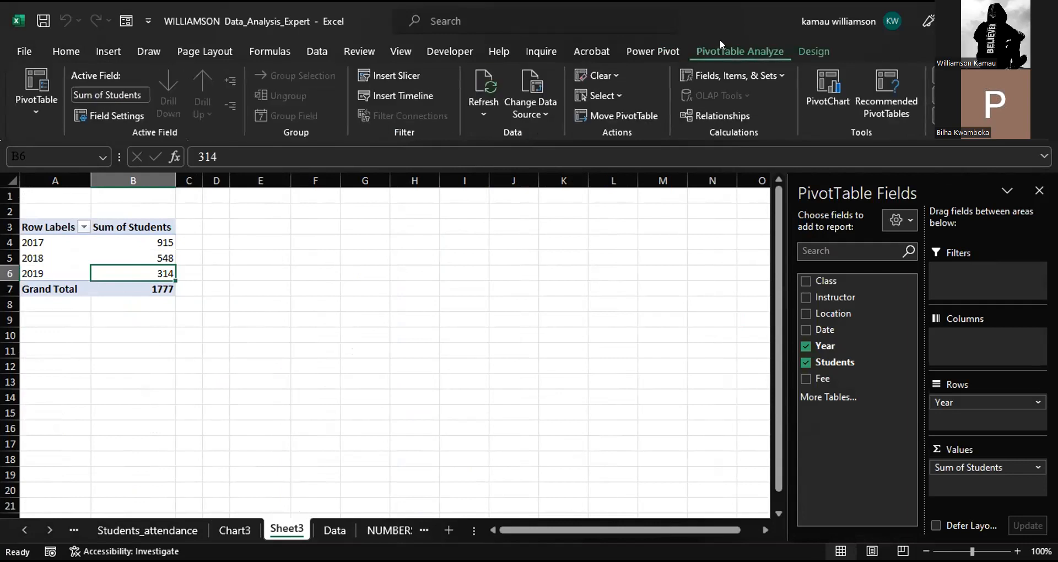
pyautogui.click(822, 99)
pyautogui.moveTo(428, 69); pyautogui.dragTo(434, 40)
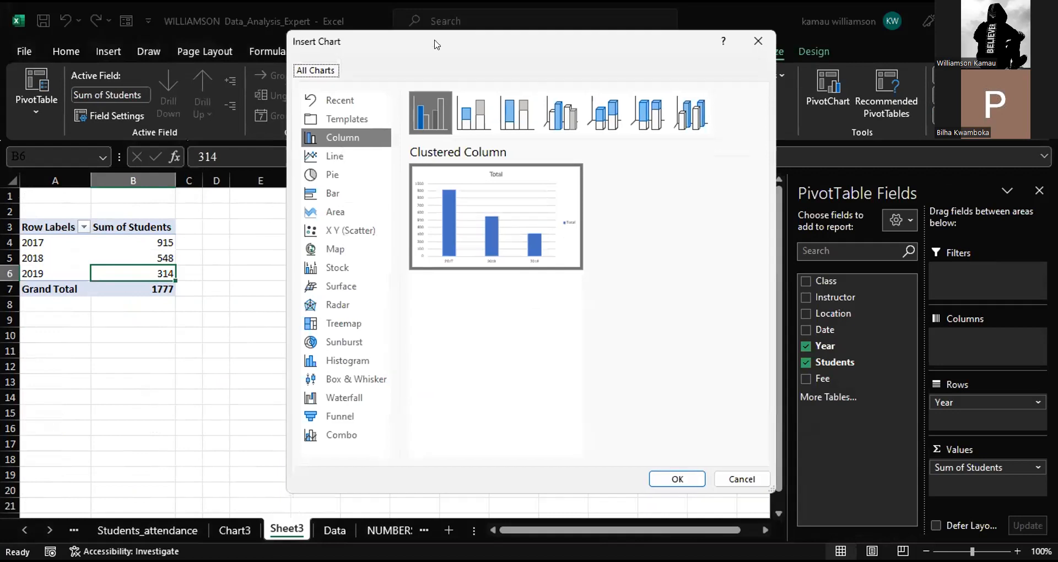
pyautogui.click(337, 193)
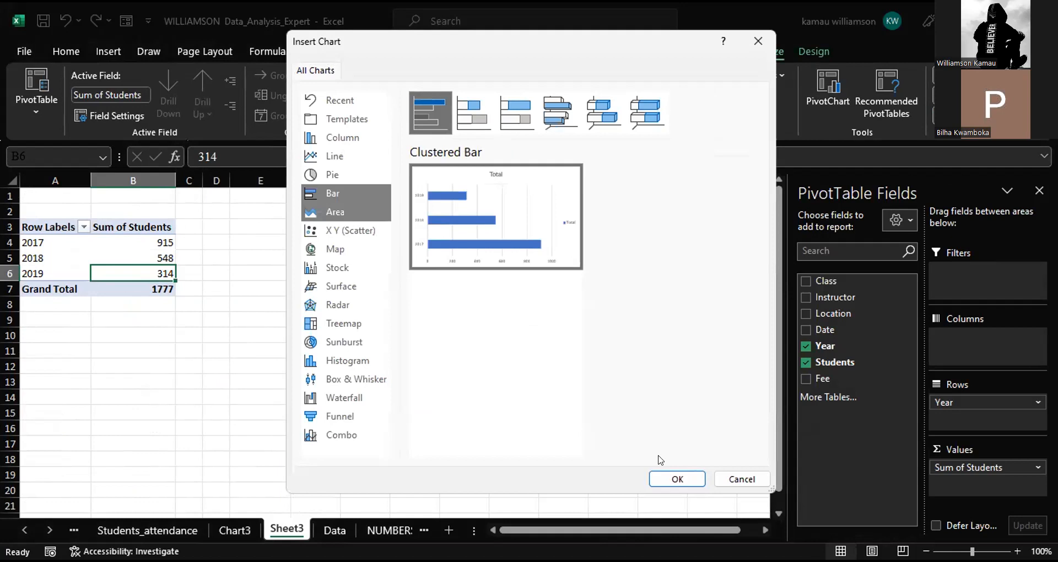
pyautogui.click(663, 478)
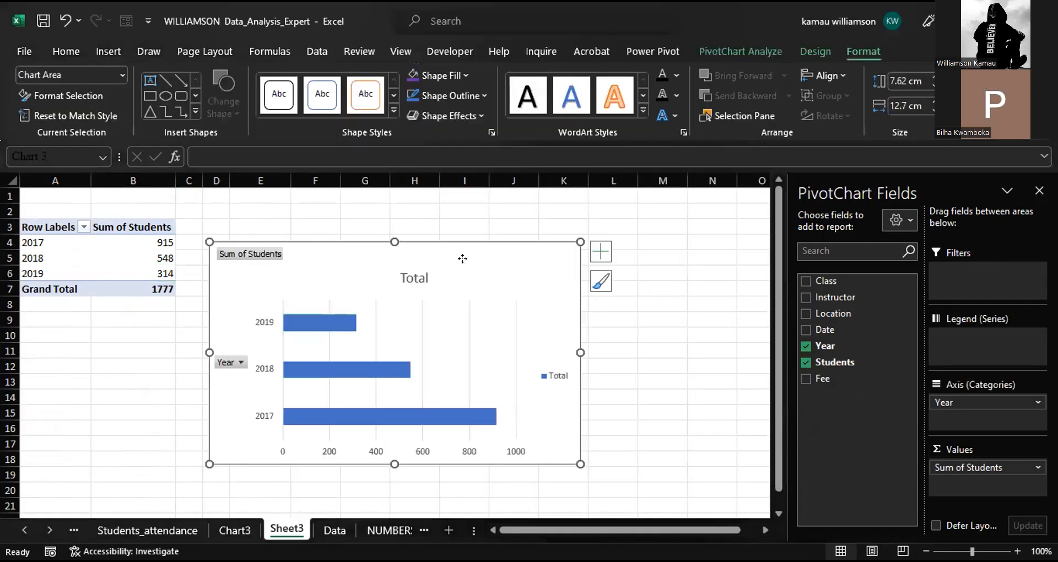
# Move the clustered bar PivotChart from Sheet3 to its own new chart sheet named Chart4.
pyautogui.moveTo(461, 257); pyautogui.dragTo(467, 224)
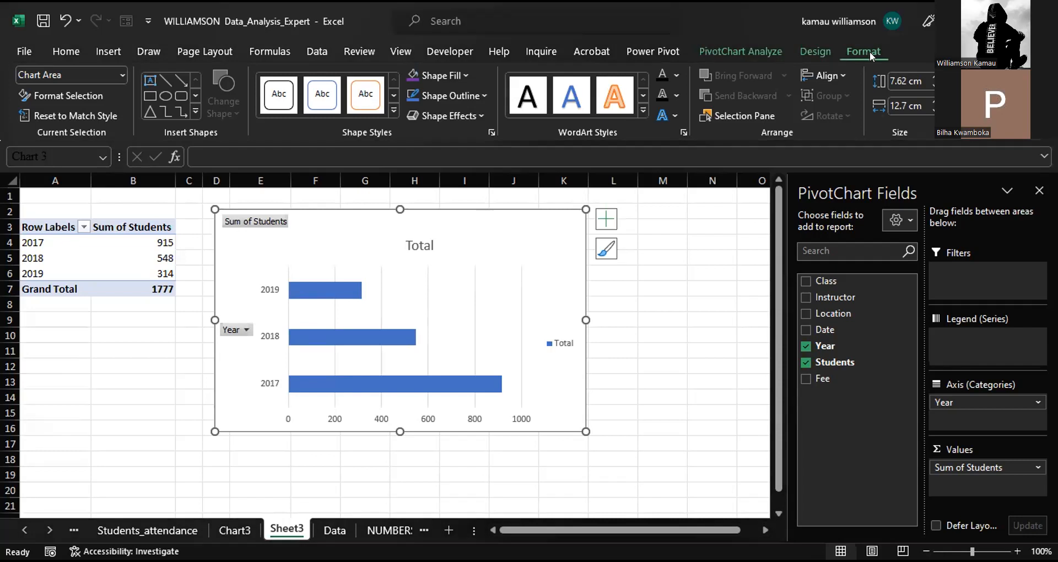
pyautogui.click(821, 54)
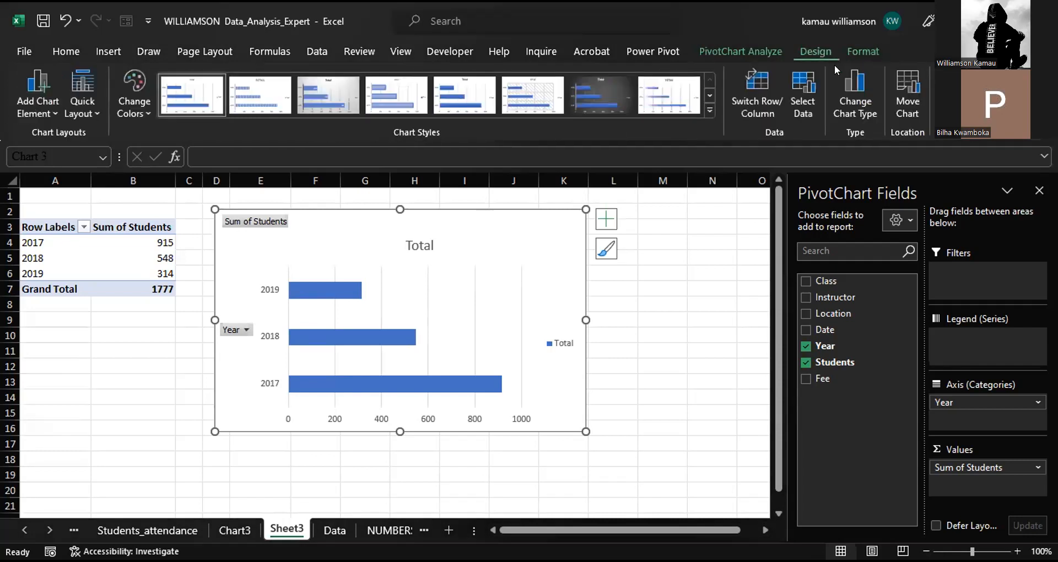
pyautogui.click(899, 81)
pyautogui.click(490, 233)
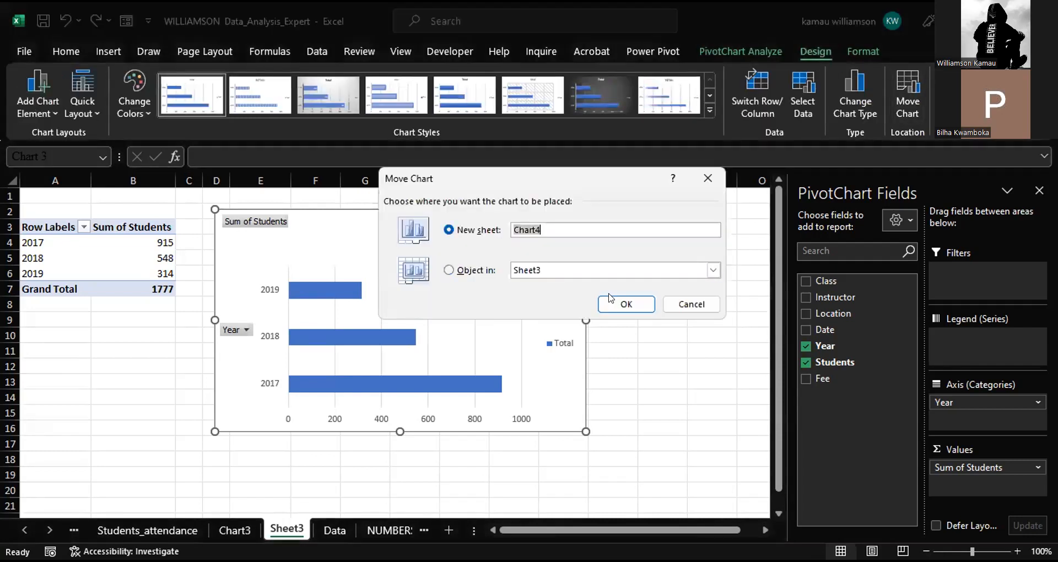
pyautogui.click(627, 304)
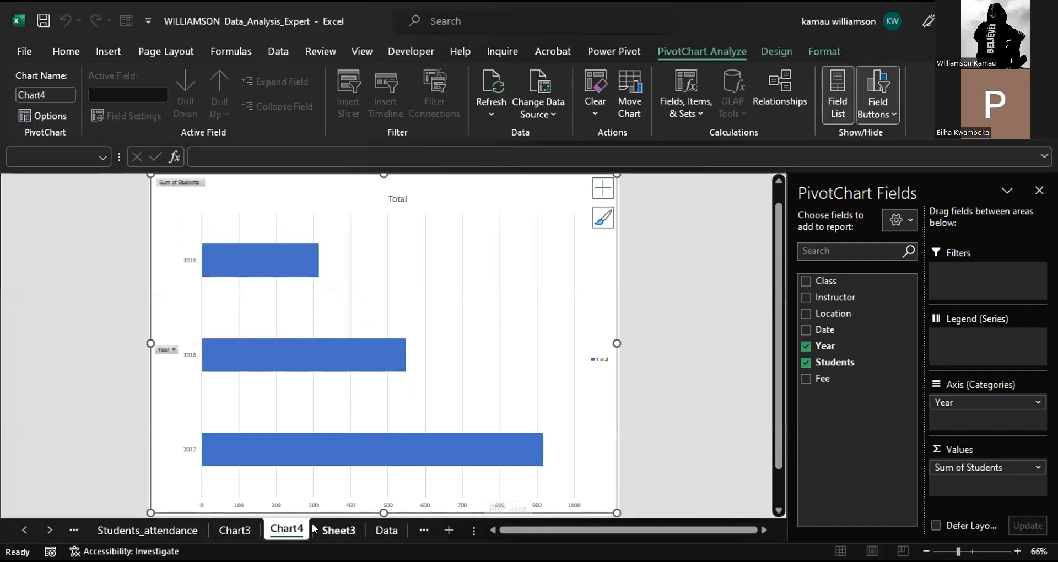
# Go through the workbook's sheets to the D CHARTS (2) worksheet with the shipping figures.
pyautogui.click(327, 531)
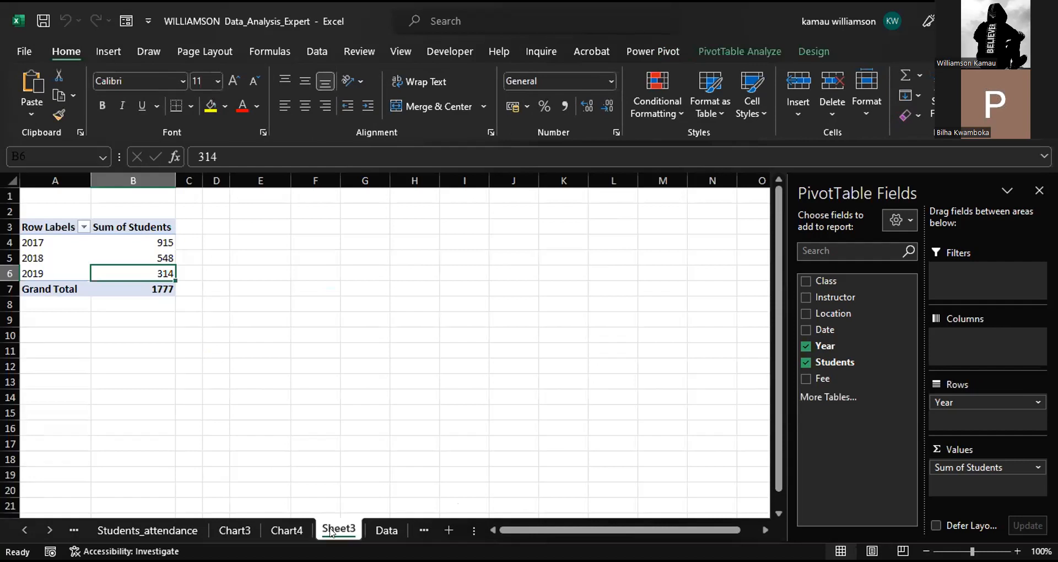
pyautogui.click(387, 531)
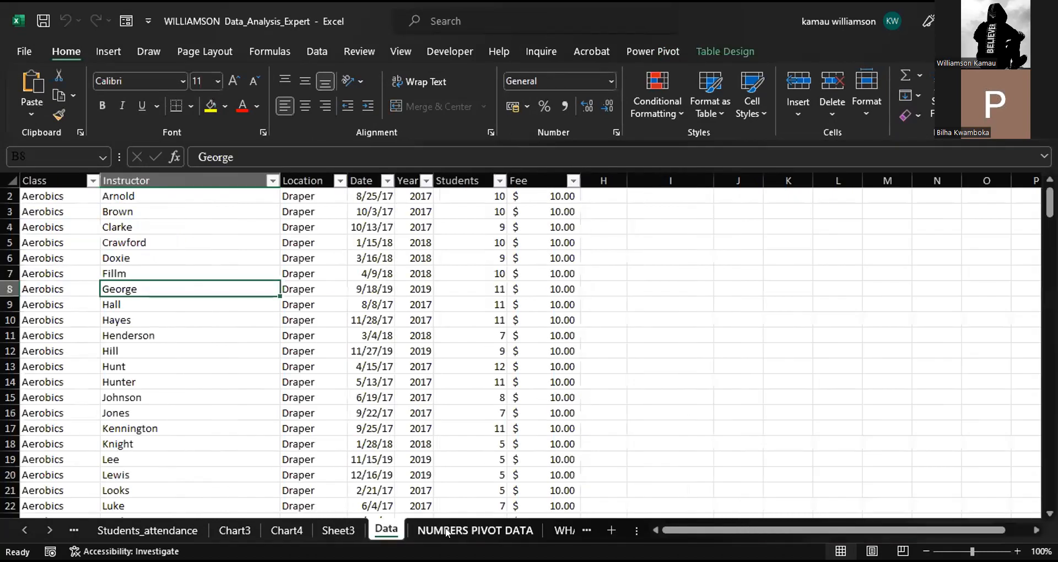
pyautogui.click(447, 530)
pyautogui.click(558, 531)
pyautogui.click(554, 530)
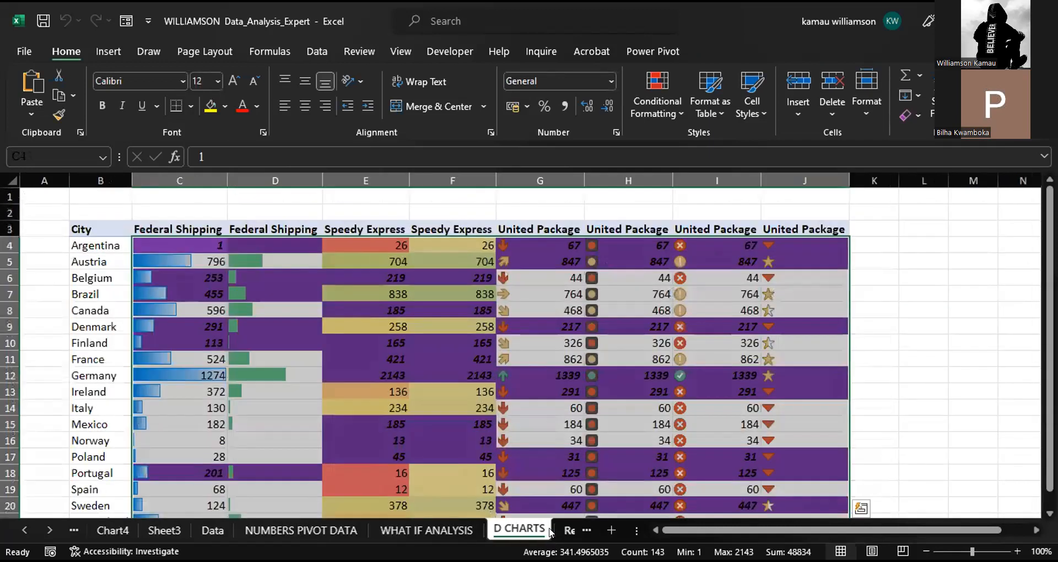
pyautogui.click(556, 530)
pyautogui.click(499, 530)
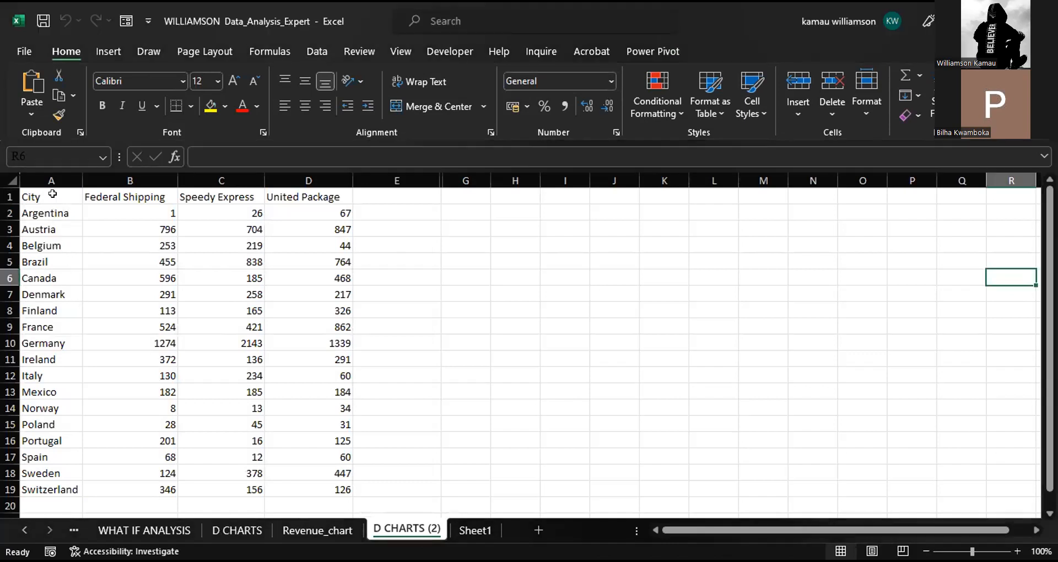
# Insert a Filled Map chart of the City and Federal Shipping columns (A1:B19) and place it beside the data table.
pyautogui.click(133, 268)
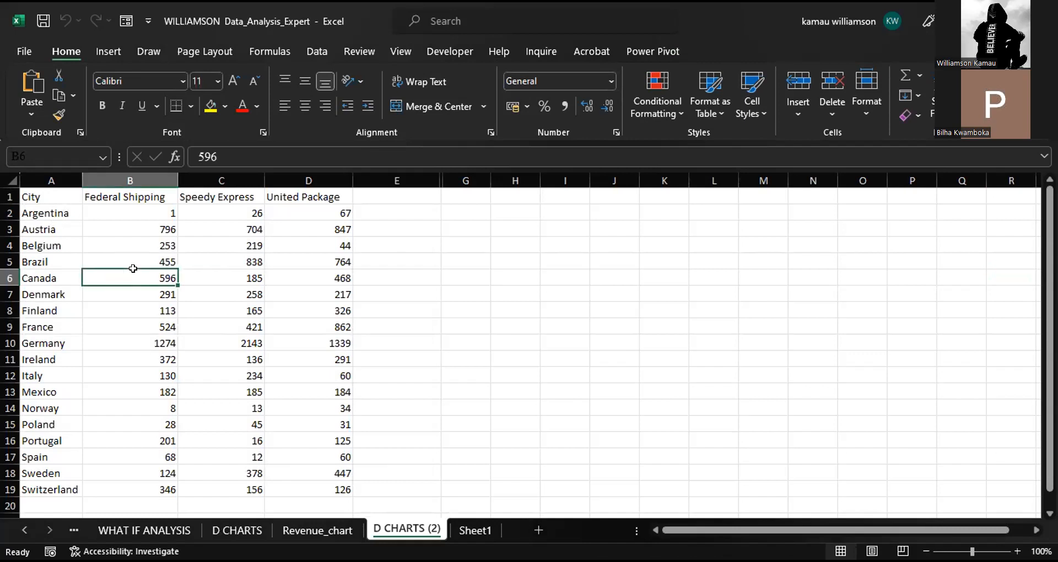
pyautogui.hotkey('ctrl', 'a')
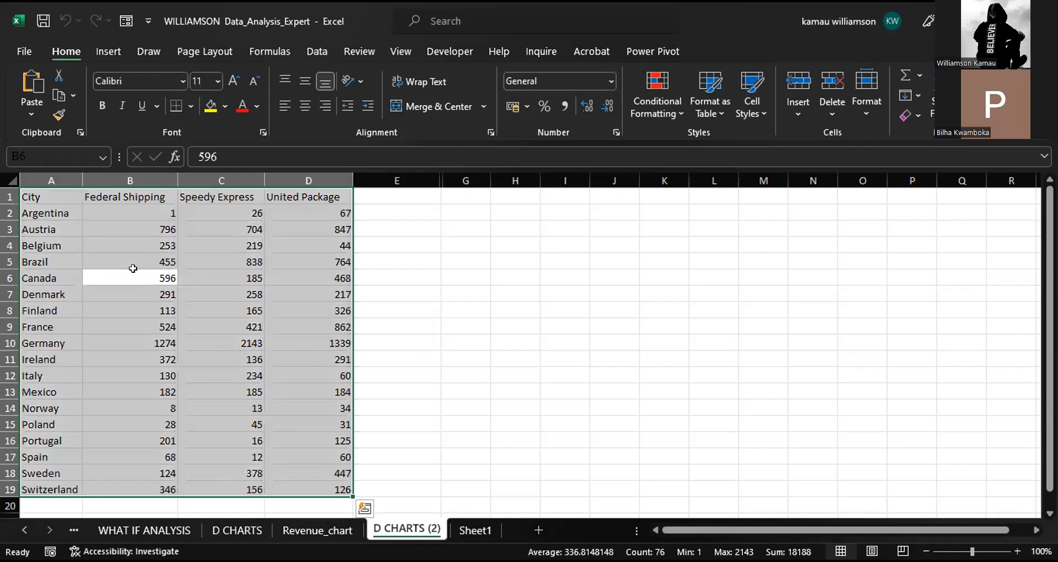
pyautogui.moveTo(47, 191); pyautogui.dragTo(140, 490)
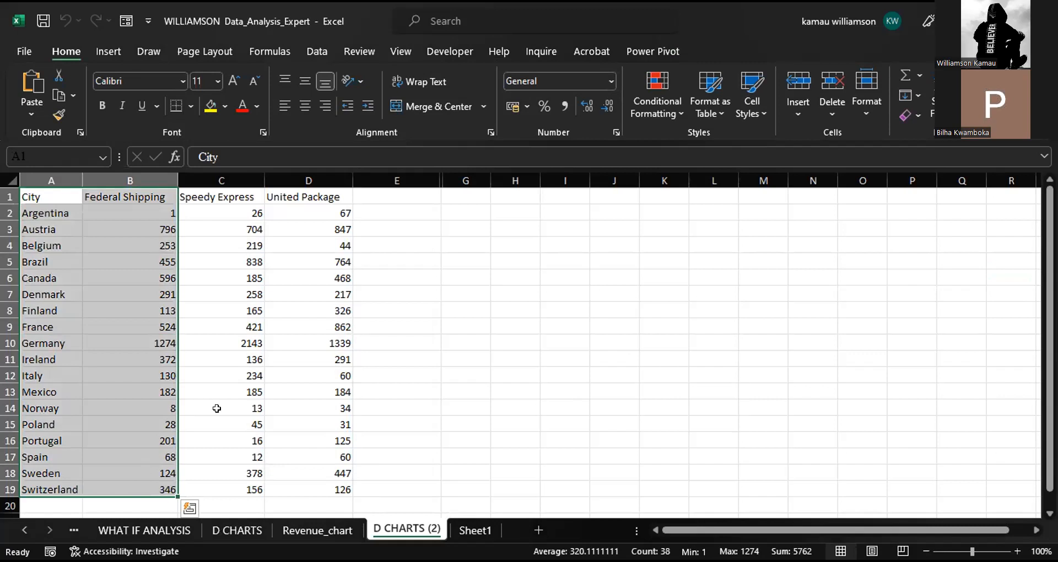
pyautogui.click(109, 52)
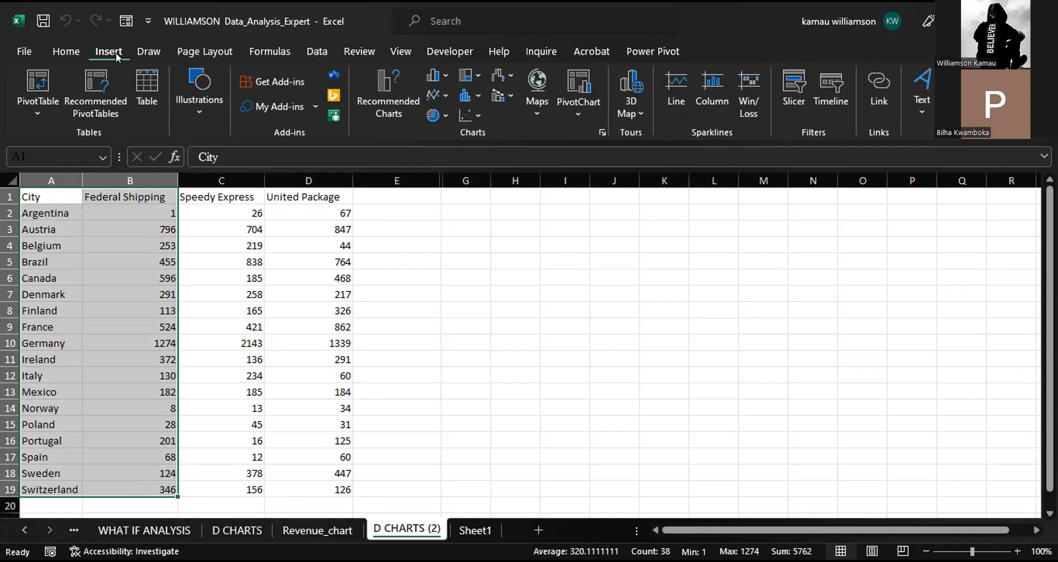
pyautogui.click(538, 115)
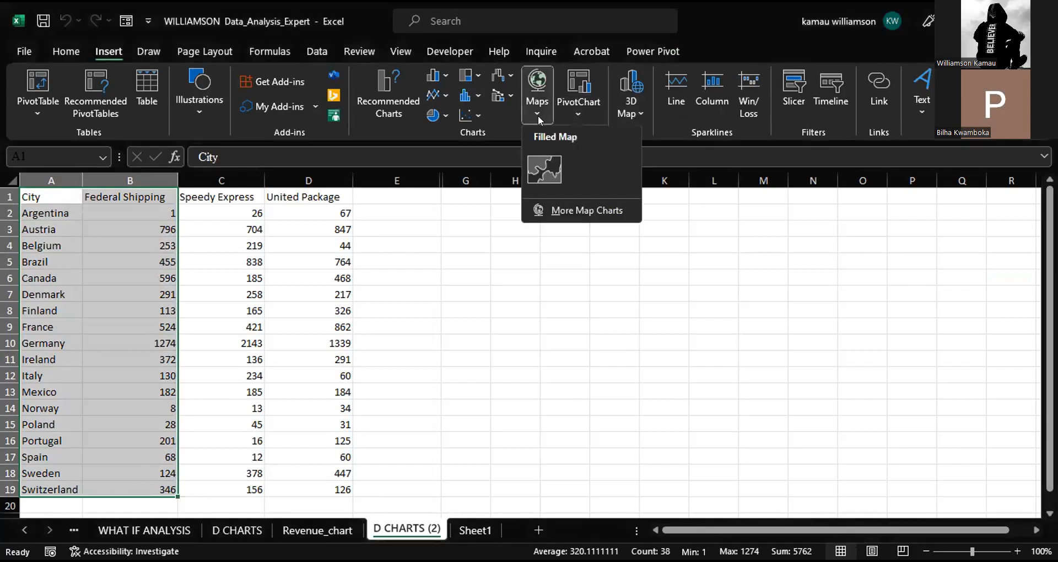
pyautogui.click(549, 162)
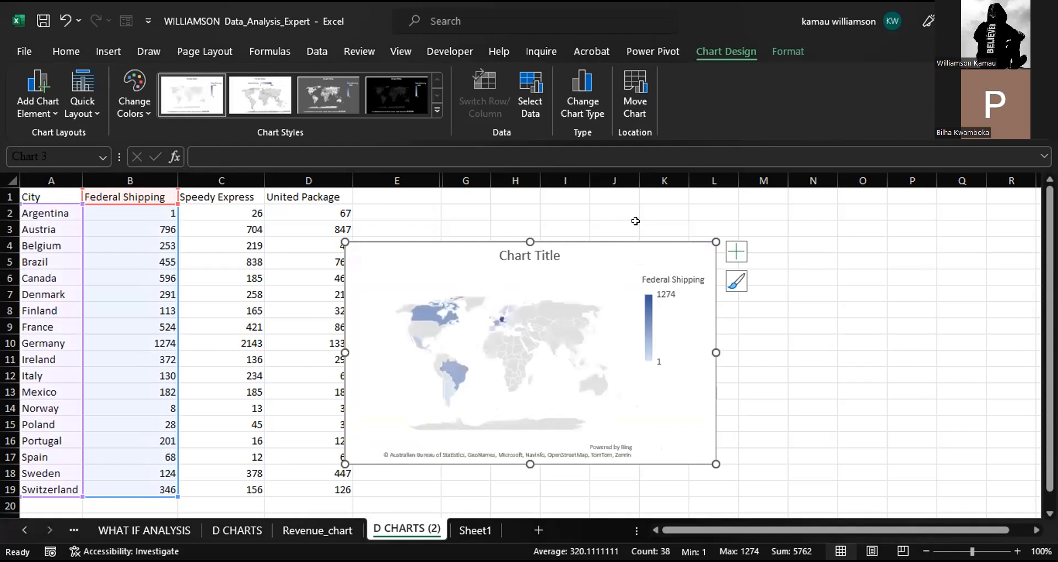
pyautogui.moveTo(609, 255); pyautogui.dragTo(642, 212)
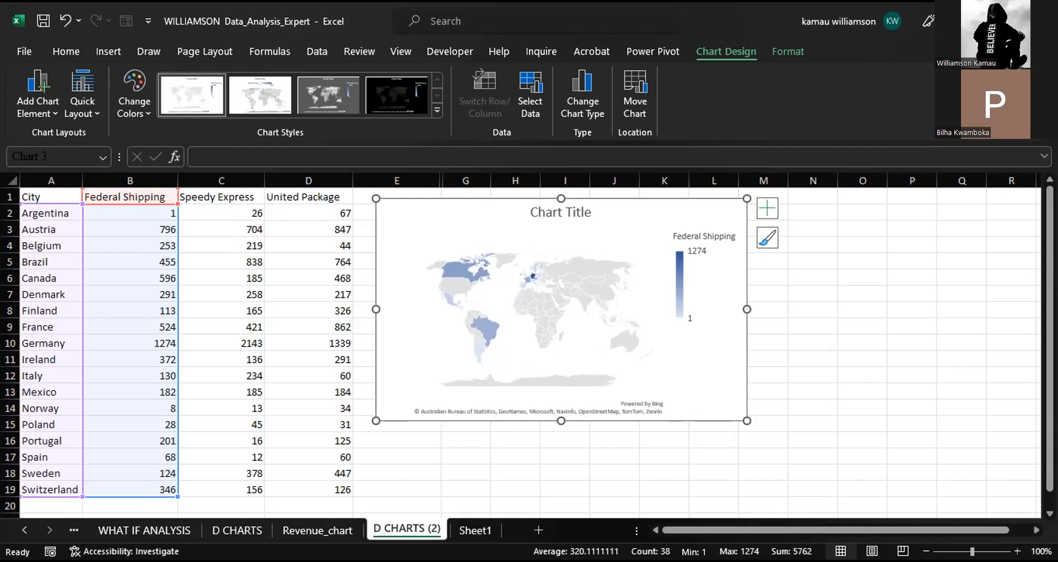
pyautogui.click(539, 531)
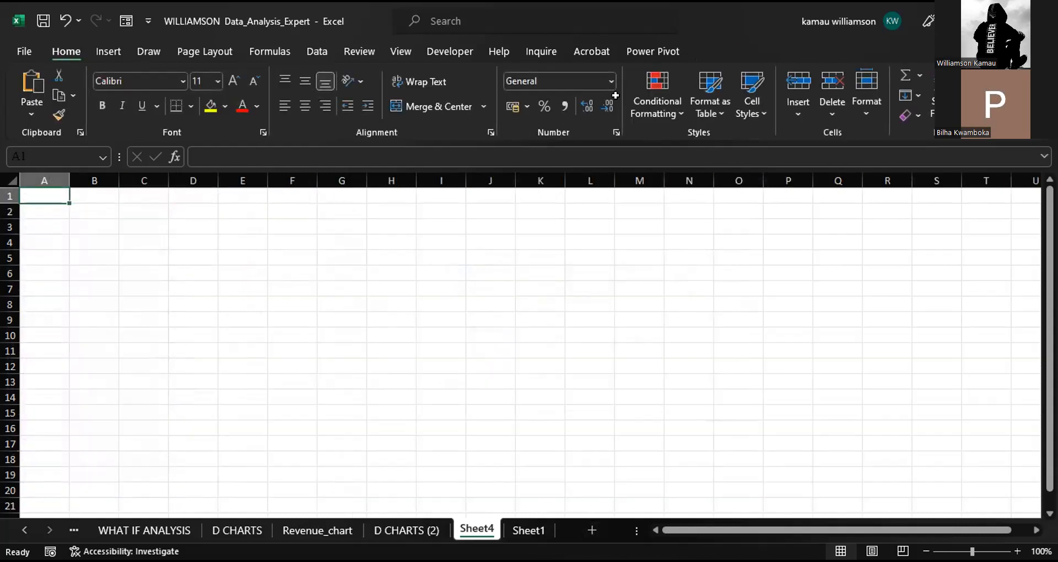
pyautogui.click(528, 530)
pyautogui.click(478, 530)
pyautogui.rightClick(486, 533)
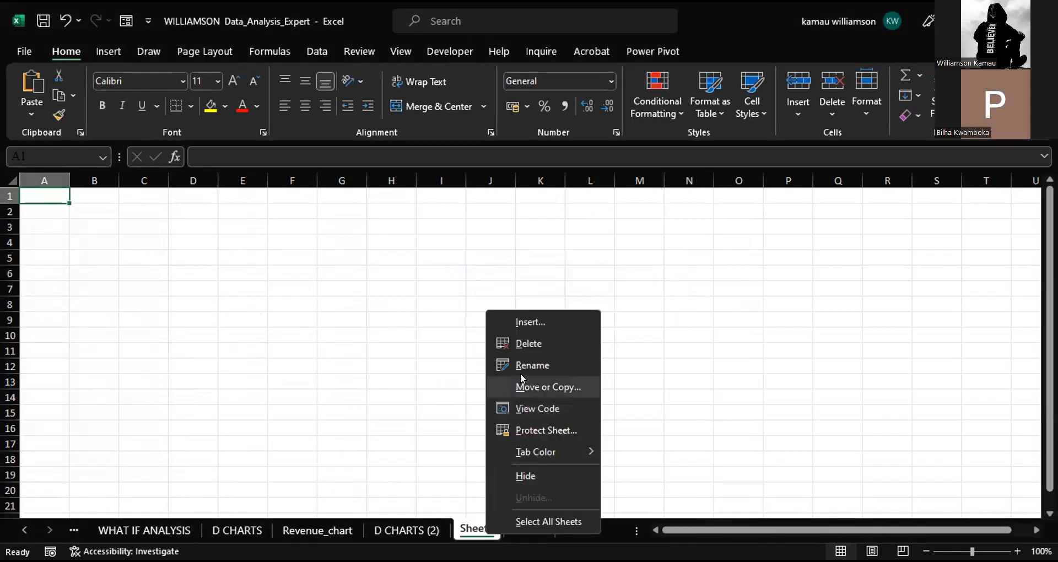
pyautogui.click(526, 345)
pyautogui.click(407, 530)
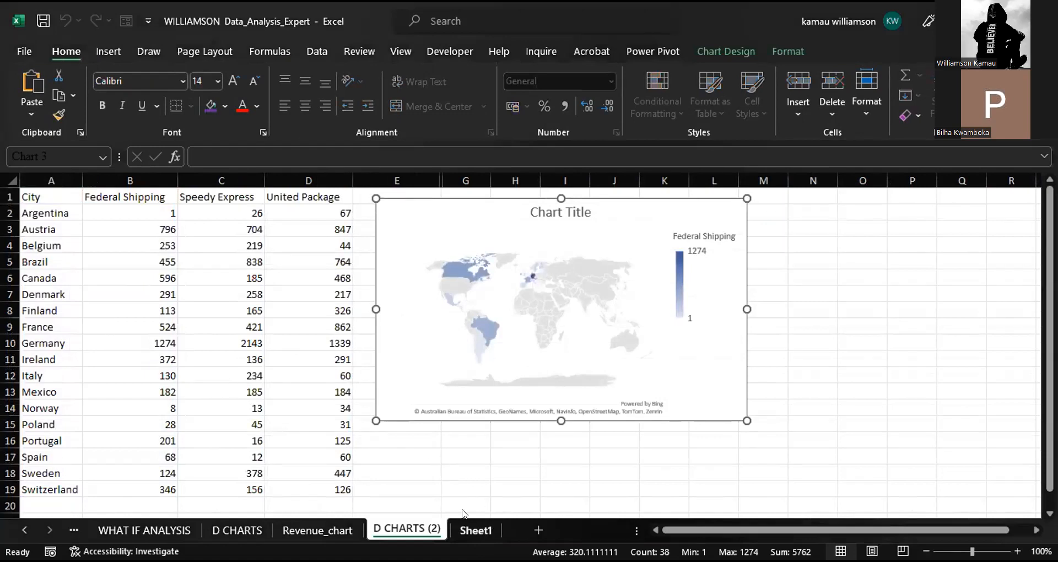
# Enter the headers MONTH, RAINY DAYS and PROFITS in cells A1 to C1 of Sheet1.
pyautogui.click(475, 530)
pyautogui.write('MO')
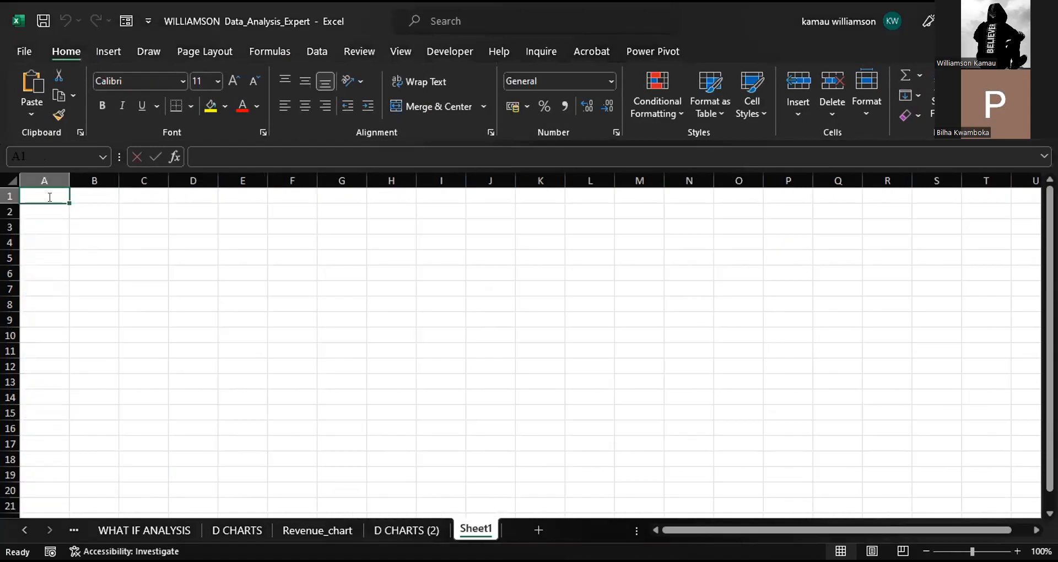
pyautogui.write('NTH')
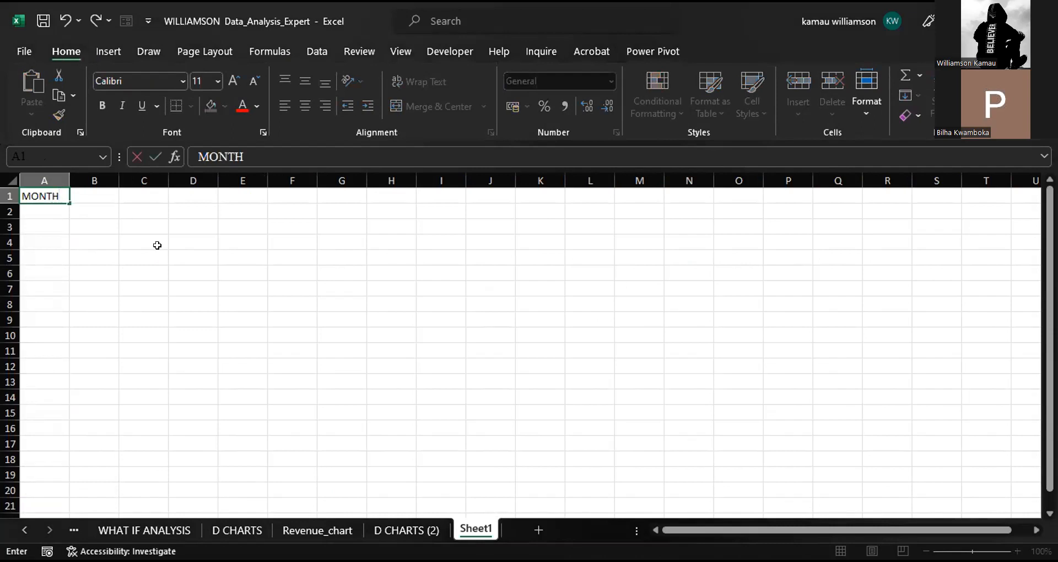
pyautogui.press('Tab')
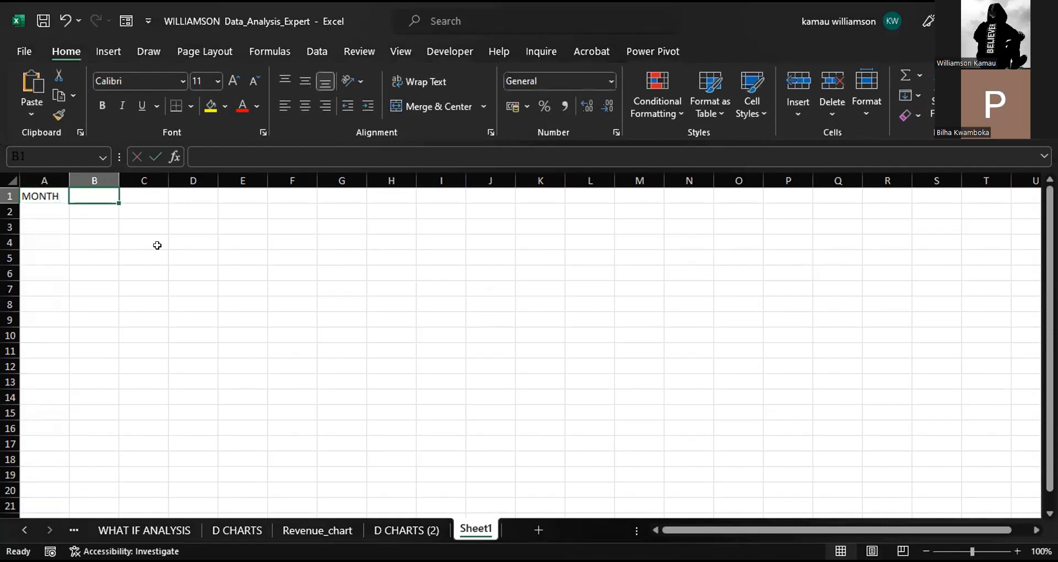
pyautogui.write('RA')
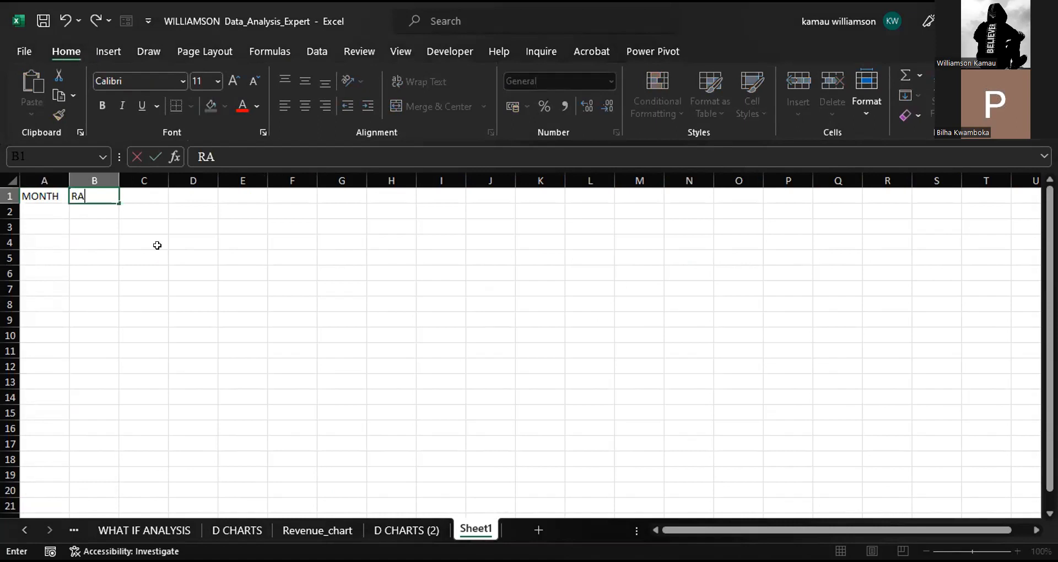
pyautogui.write('INY DAYS')
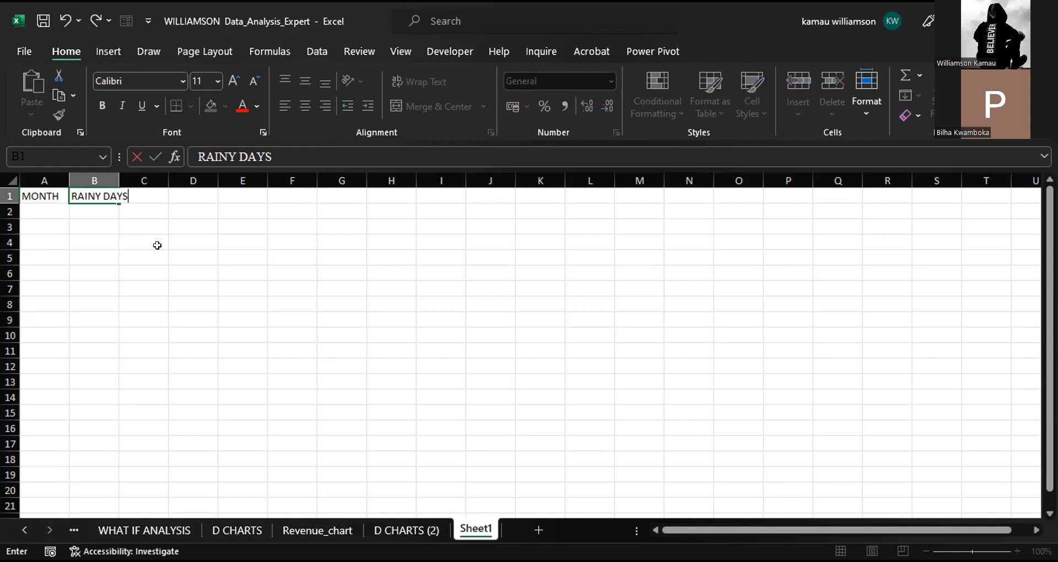
pyautogui.press('Tab')
pyautogui.write('PR')
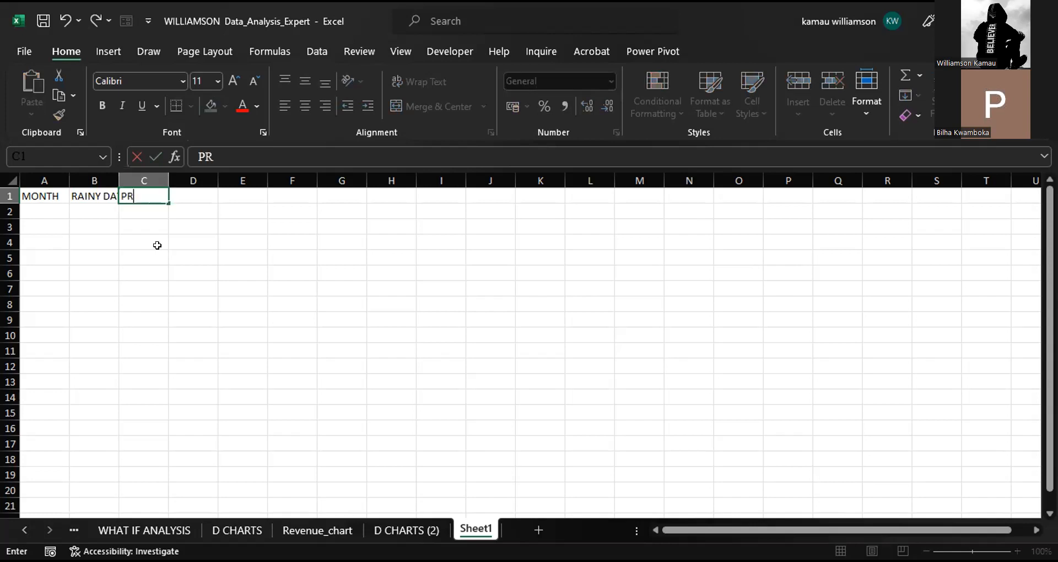
pyautogui.write('OFITS')
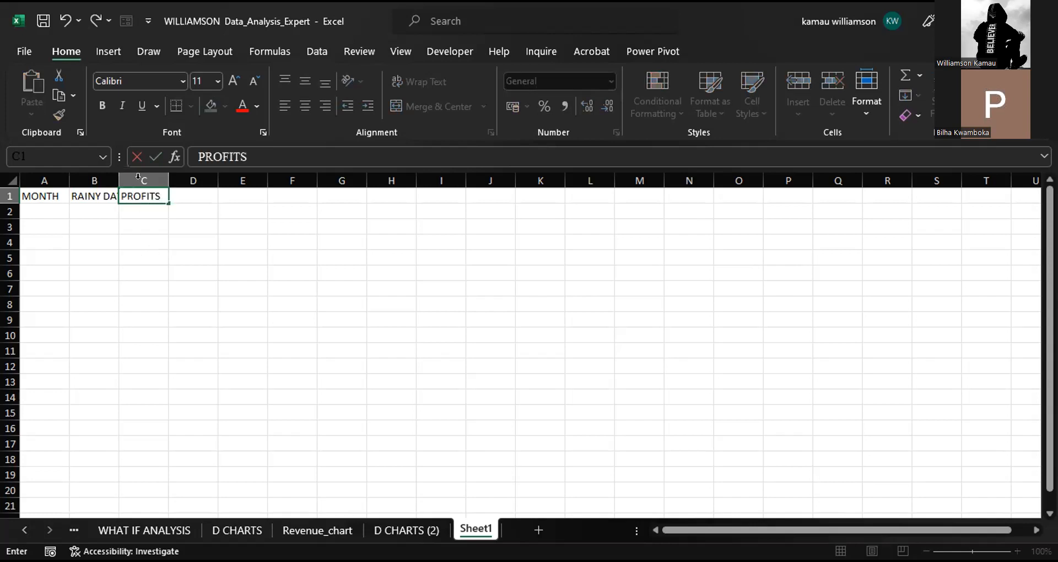
# AutoFit the widths of all columns on Sheet1 to their contents.
pyautogui.click(10, 180)
pyautogui.doubleClick(69, 180)
pyautogui.click(117, 236)
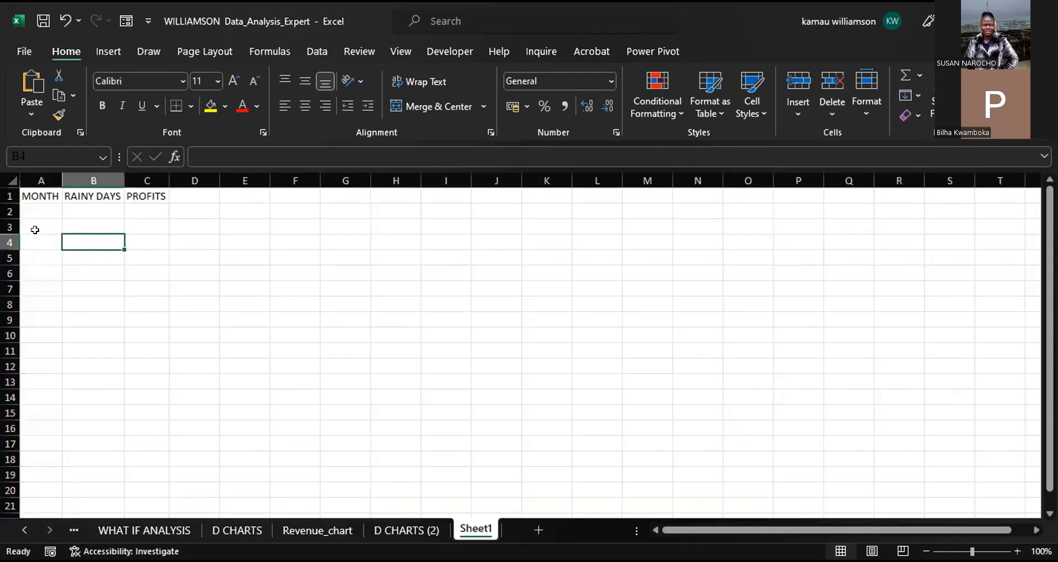
# Enter JAN and FEB below the MONTH header and extend the series to DEC in A13.
pyautogui.click(41, 205)
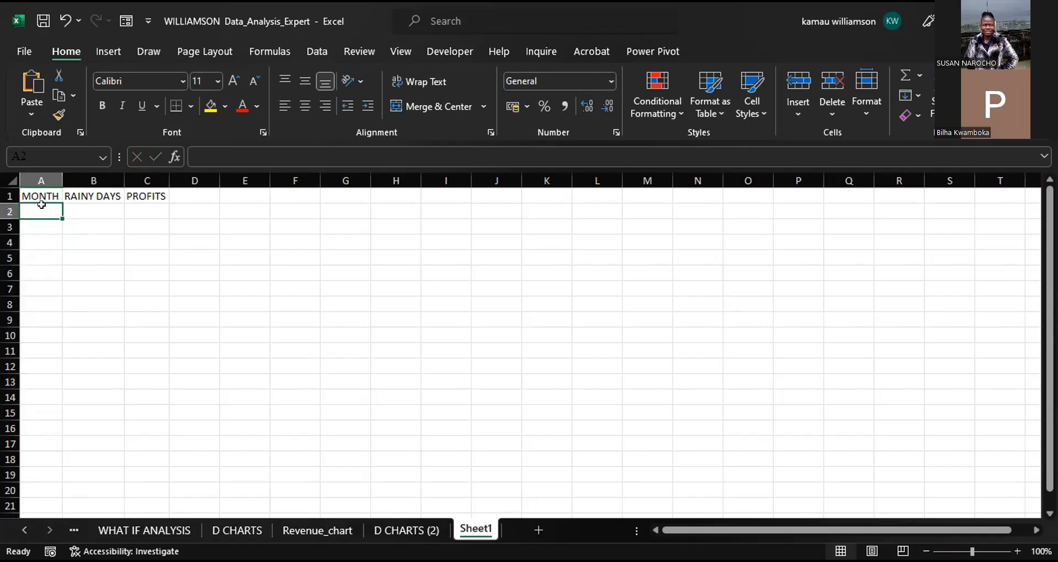
pyautogui.write('JA')
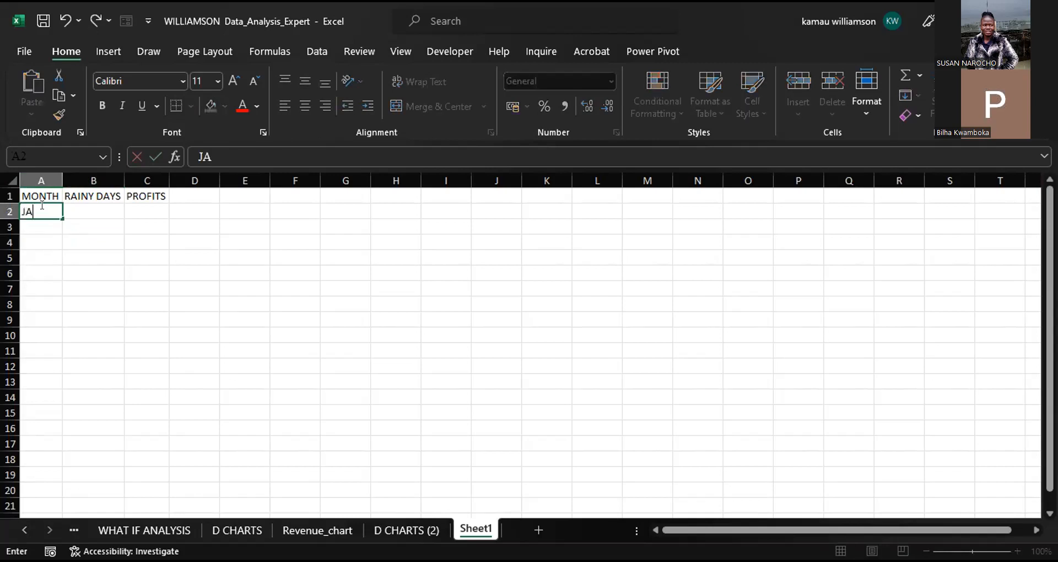
pyautogui.write('N')
pyautogui.press('Return')
pyautogui.write('FEB')
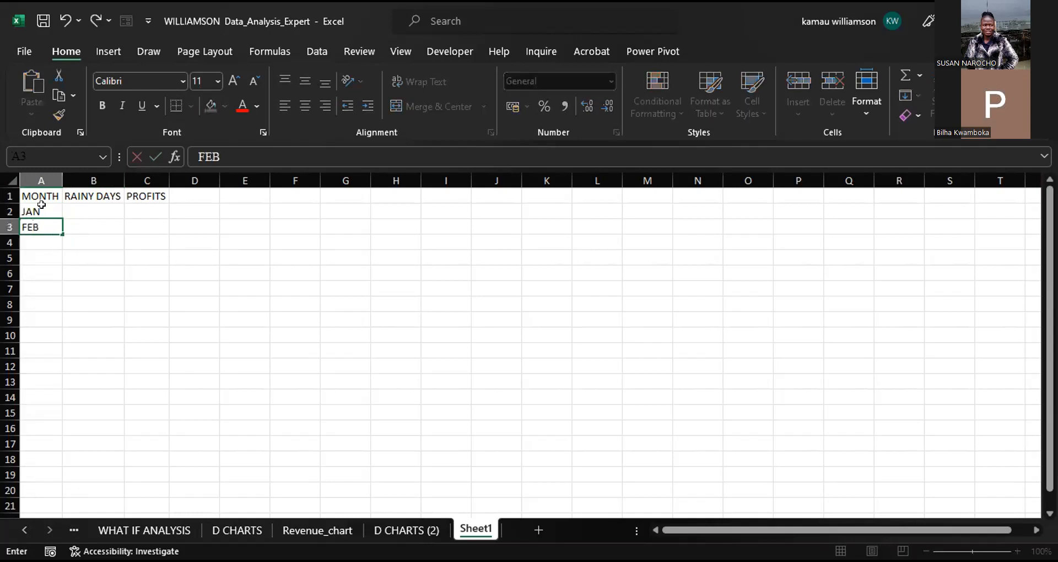
pyautogui.moveTo(41, 205); pyautogui.dragTo(57, 232)
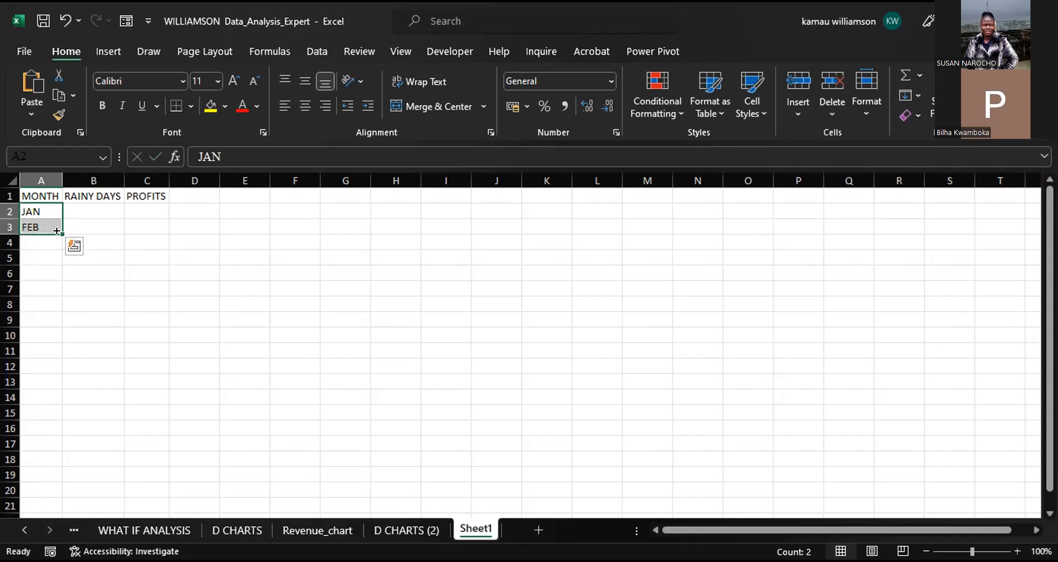
pyautogui.moveTo(56, 232); pyautogui.dragTo(58, 253)
pyautogui.moveTo(57, 372); pyautogui.dragTo(57, 393)
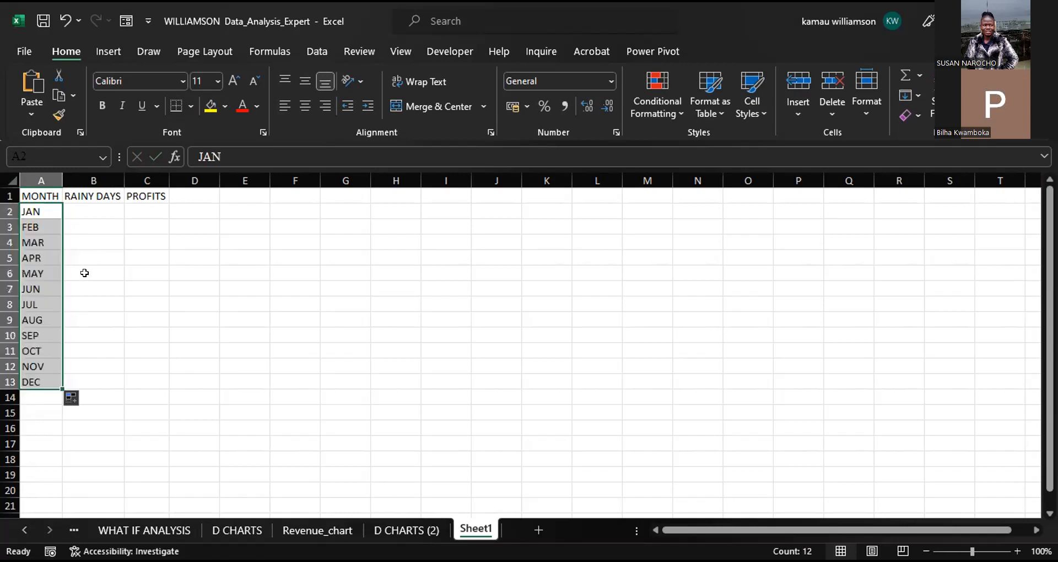
# Enter 12, 11, 10, 9, 8, 7 and 6 as the rainy days for JAN to JUL in B2:B8.
pyautogui.click(78, 208)
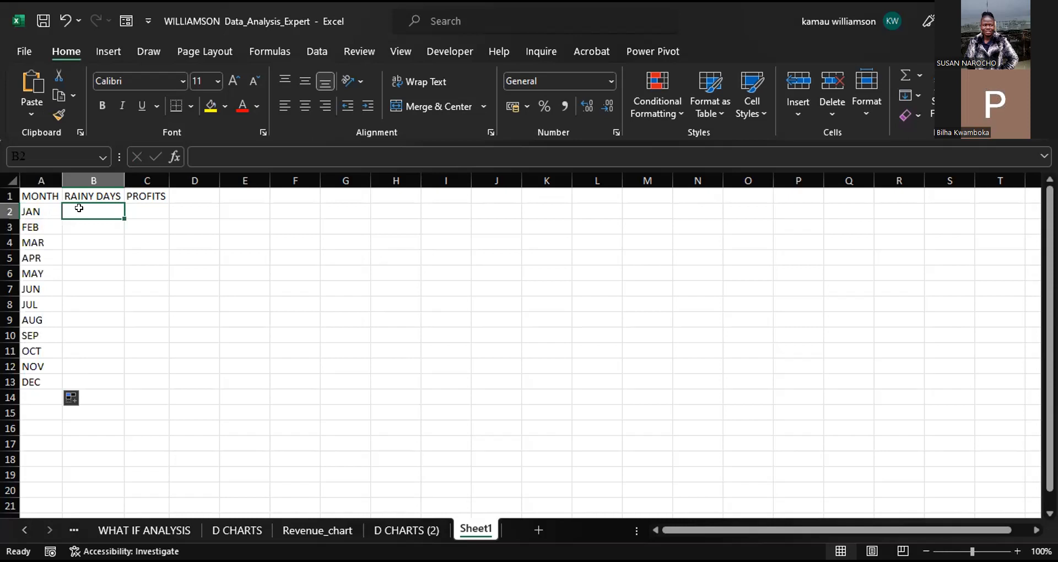
pyautogui.write('12')
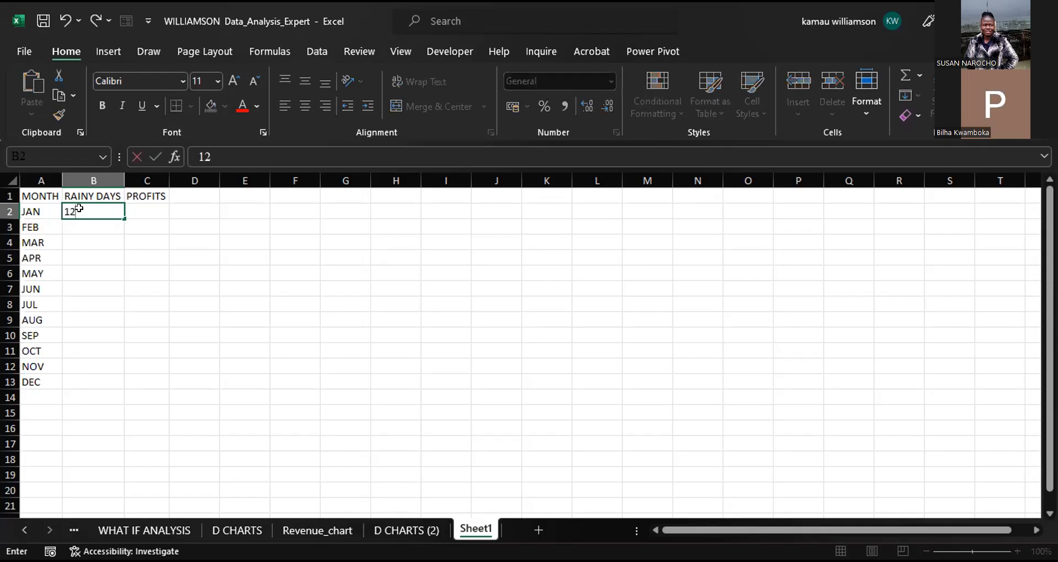
pyautogui.press('Return')
pyautogui.write('11')
pyautogui.press('Return')
pyautogui.write('10')
pyautogui.press('Return')
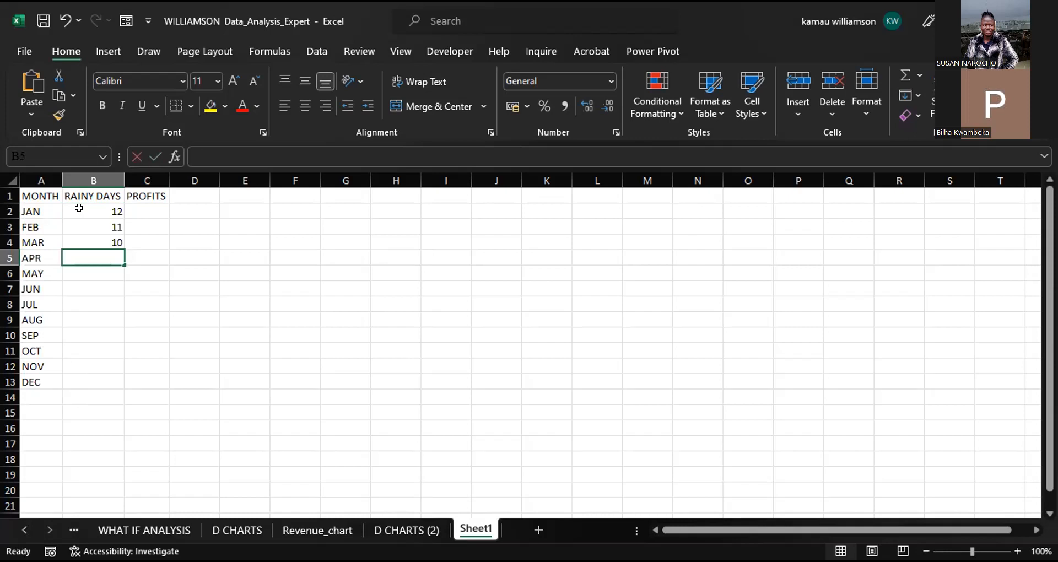
pyautogui.write('9')
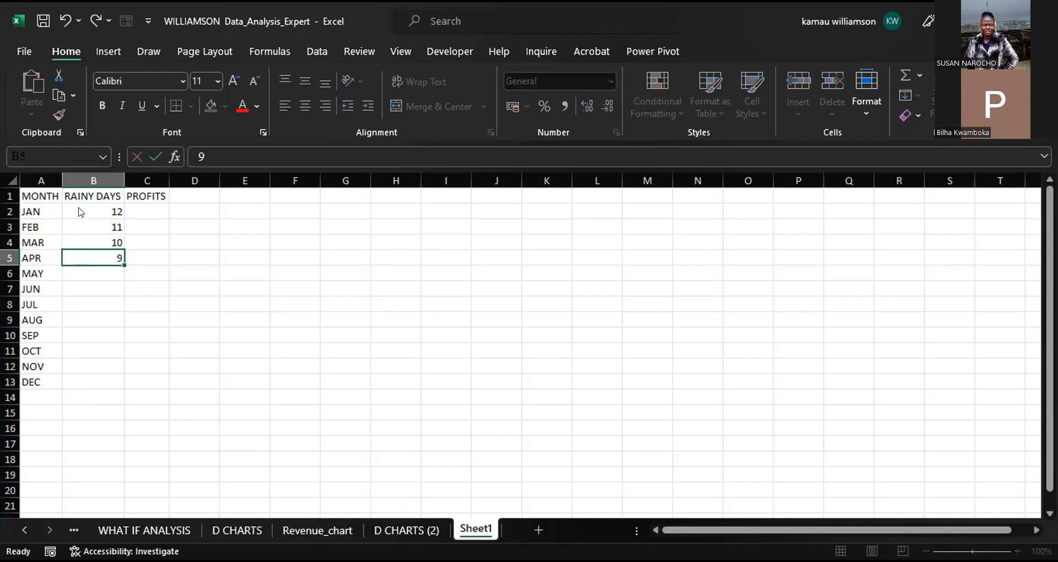
pyautogui.press('Return')
pyautogui.write('8')
pyautogui.press('Return')
pyautogui.write('7')
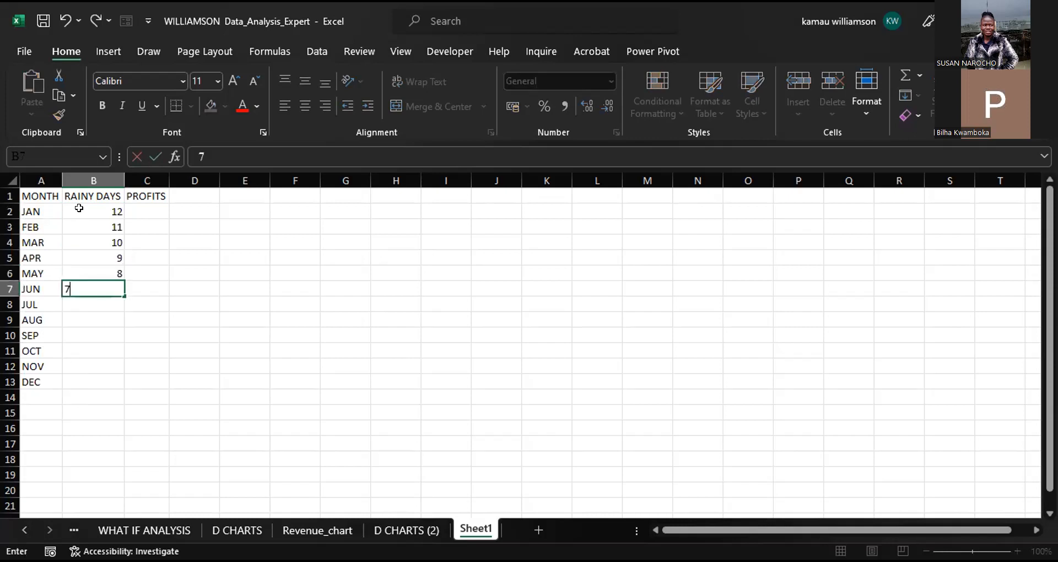
pyautogui.press('Return')
pyautogui.write('6')
pyautogui.press('Return')
# Enter 5, 4, 3, 2 and 1 as the rainy days for AUG to DEC in B9:B13.
pyautogui.write('5')
pyautogui.press('Return')
pyautogui.write('4')
pyautogui.press('Return')
pyautogui.write('3')
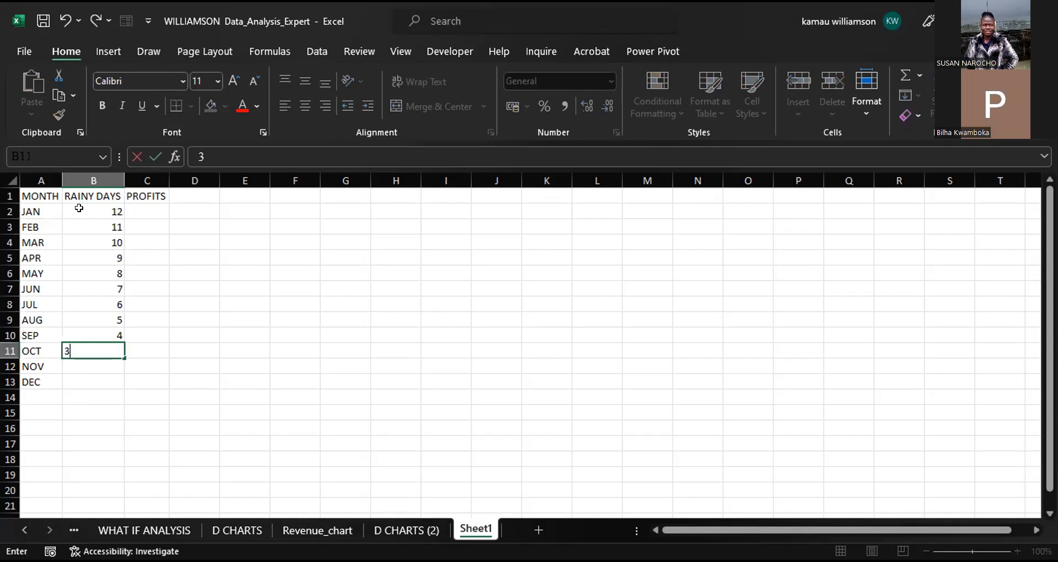
pyautogui.press('Return')
pyautogui.write('2')
pyautogui.press('Return')
pyautogui.write('1')
pyautogui.click(171, 220)
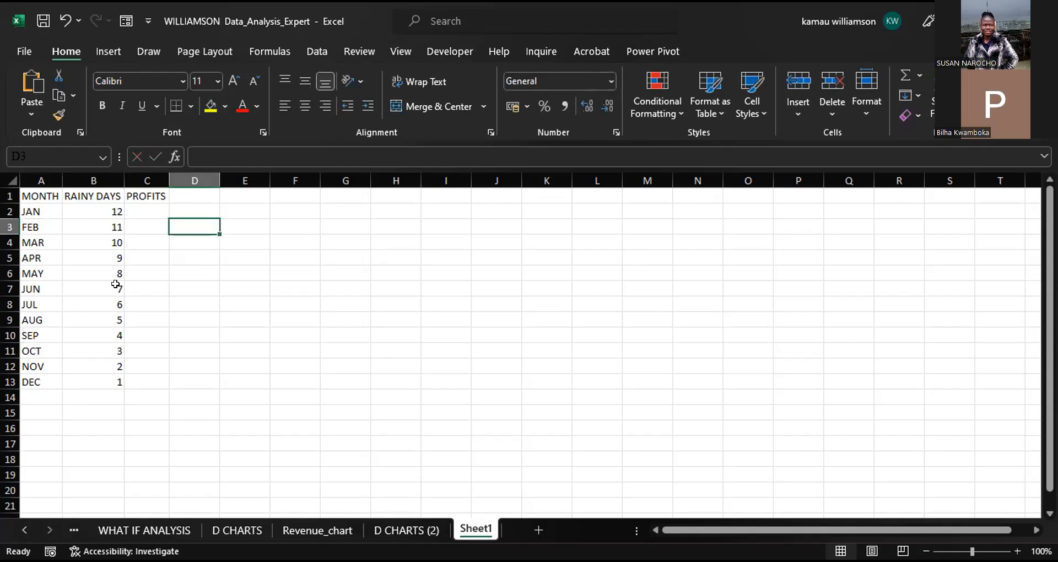
# Replace the rainy days for AUG to DEC in B9:B13 with 4, 6, 7, 8 and 10.
pyautogui.click(117, 319)
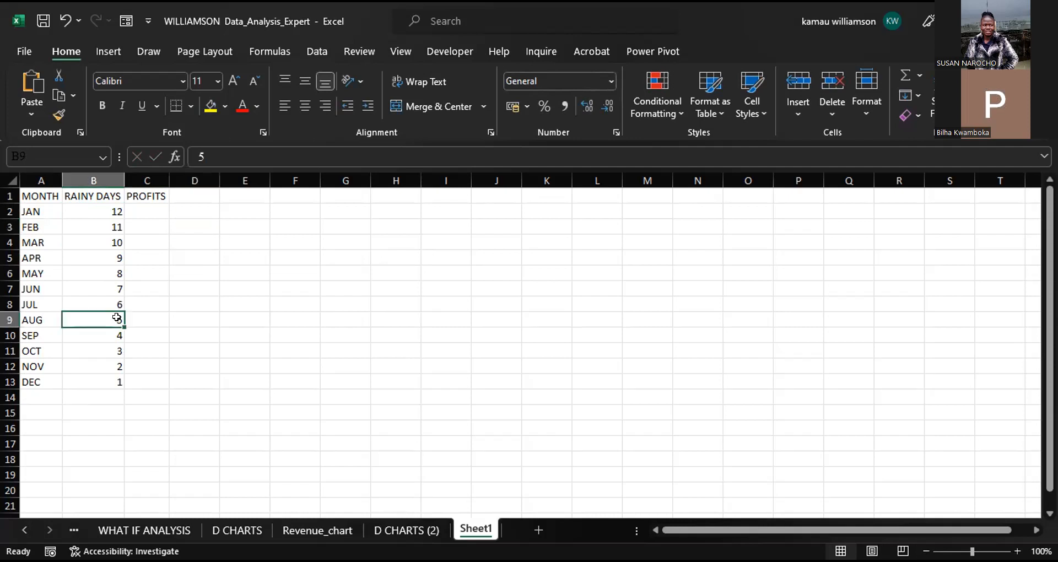
pyautogui.write('4')
pyautogui.press('Return')
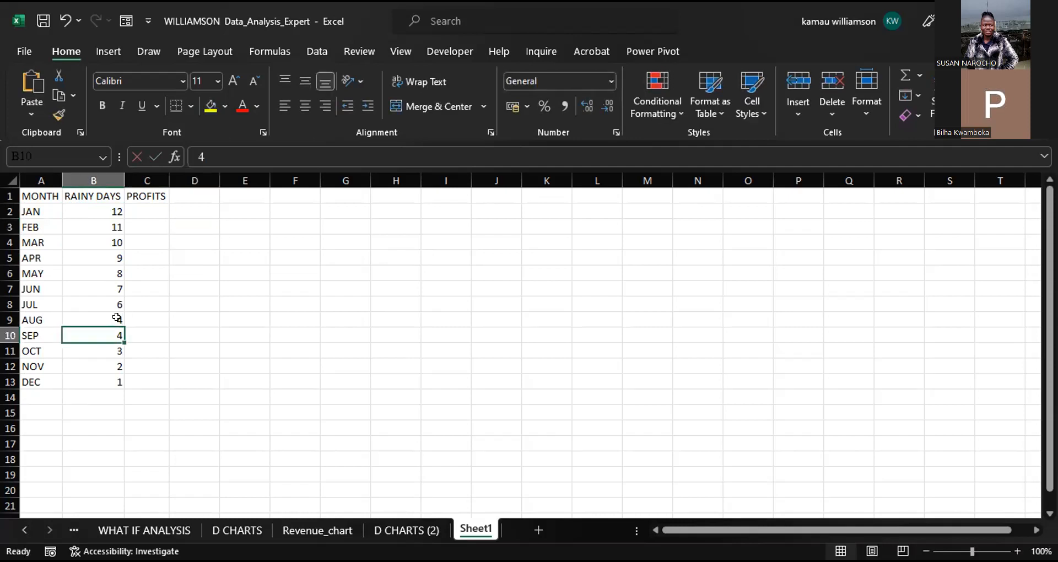
pyautogui.write('6')
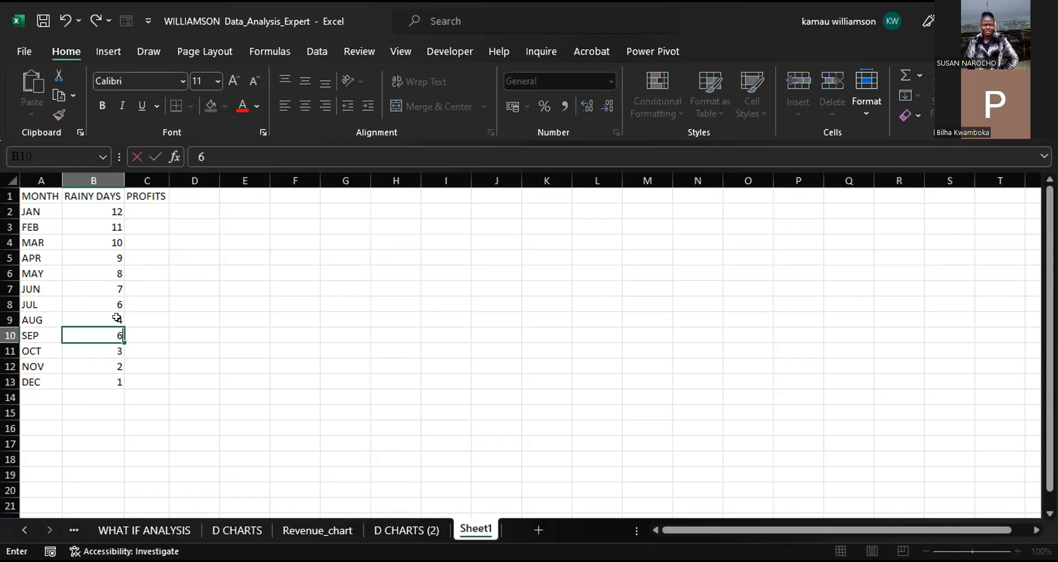
pyautogui.press('Return')
pyautogui.write('7')
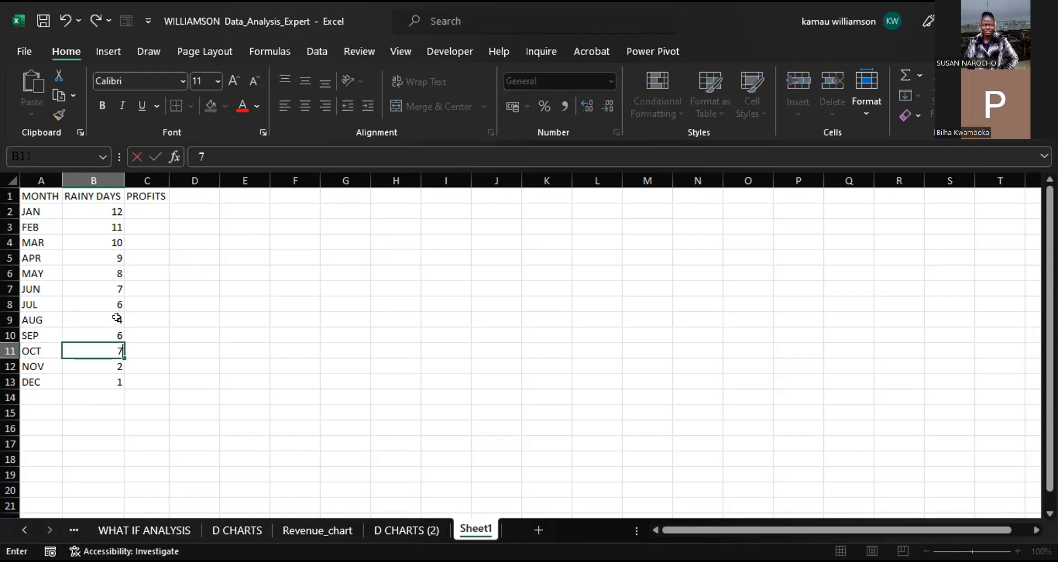
pyautogui.press('Return')
pyautogui.write('8')
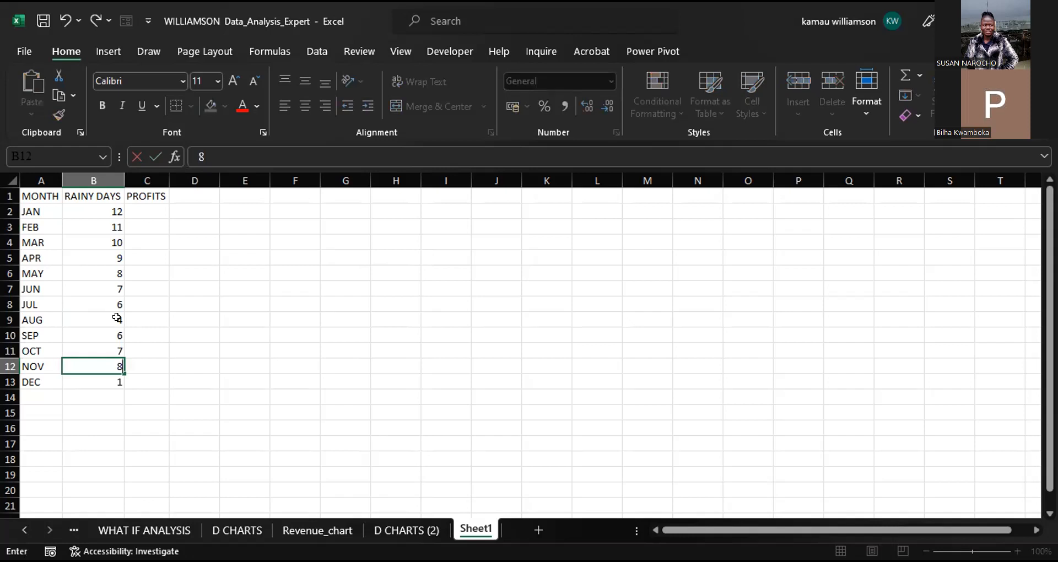
pyautogui.press('Return')
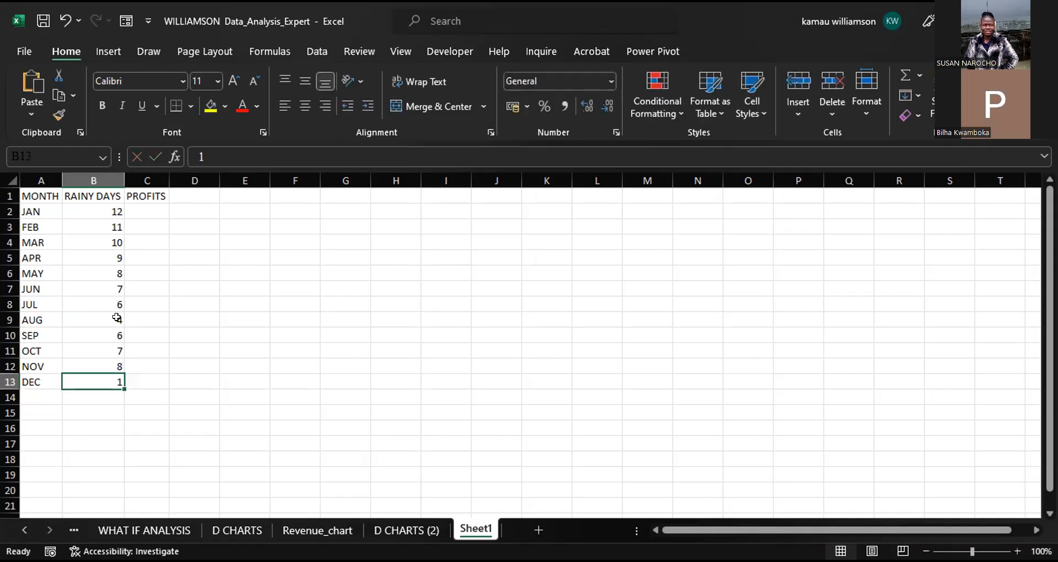
pyautogui.write('10')
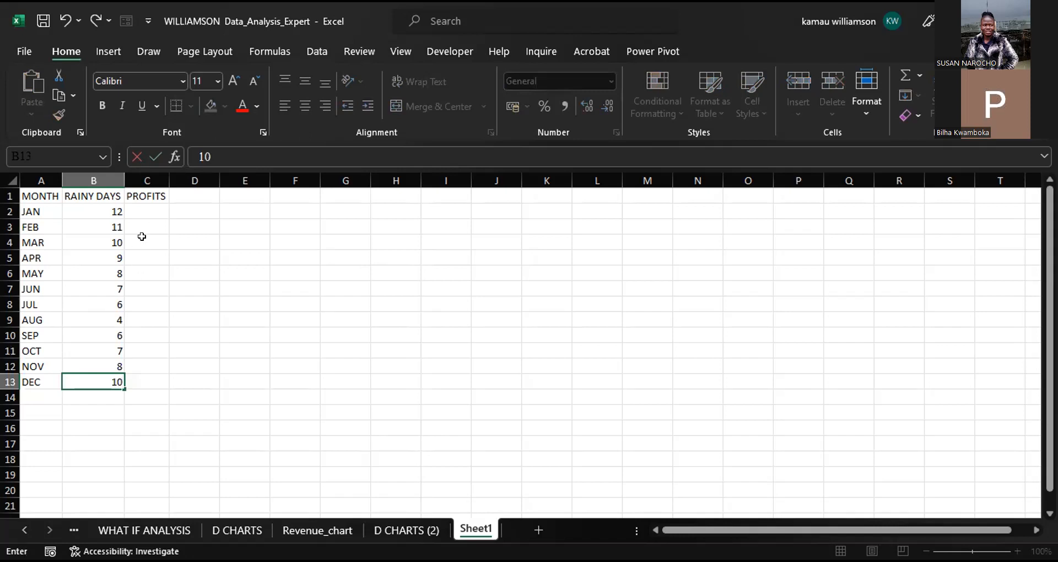
# Enter 3600, 4700, 5300 and 6700 as the profits for JAN to APR in C2:C5.
pyautogui.click(146, 210)
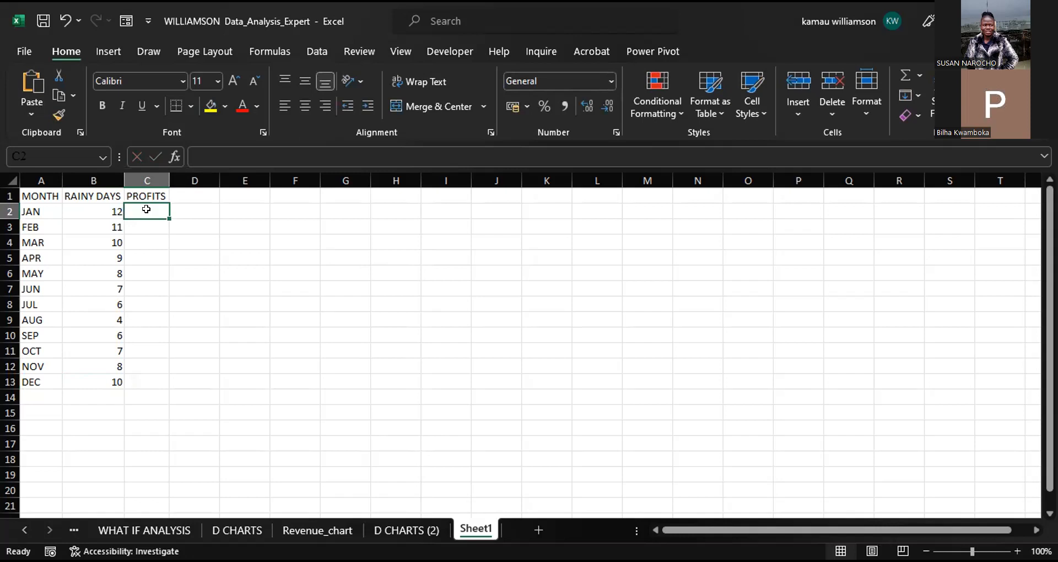
pyautogui.write('36')
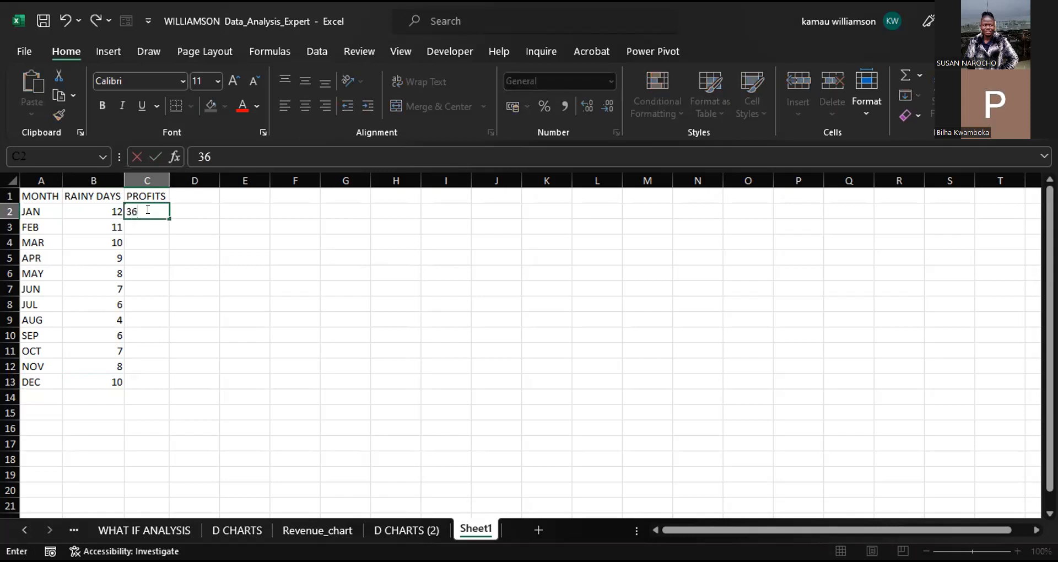
pyautogui.write('00')
pyautogui.press('Return')
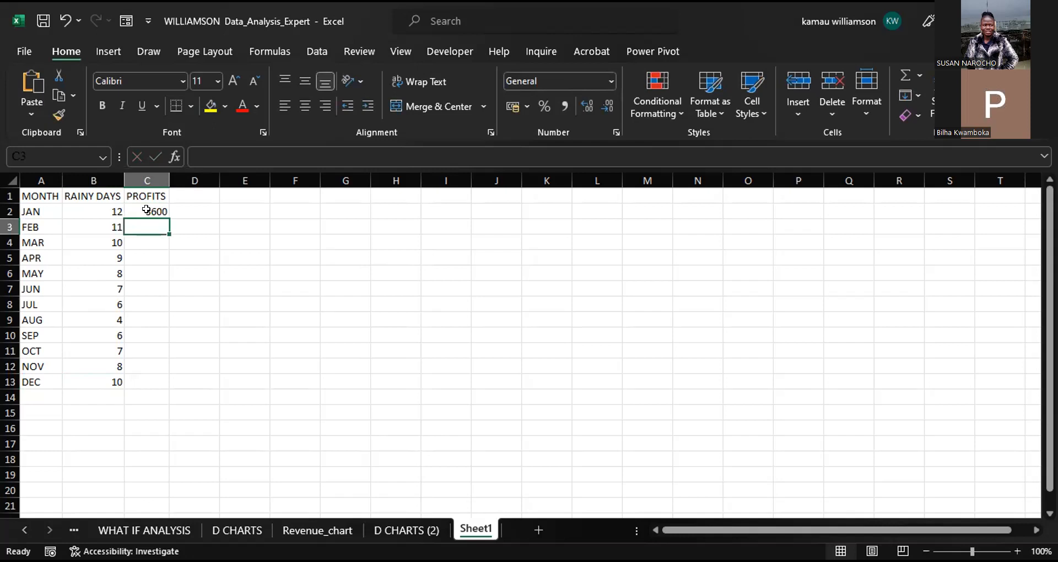
pyautogui.write('4700')
pyautogui.press('Return')
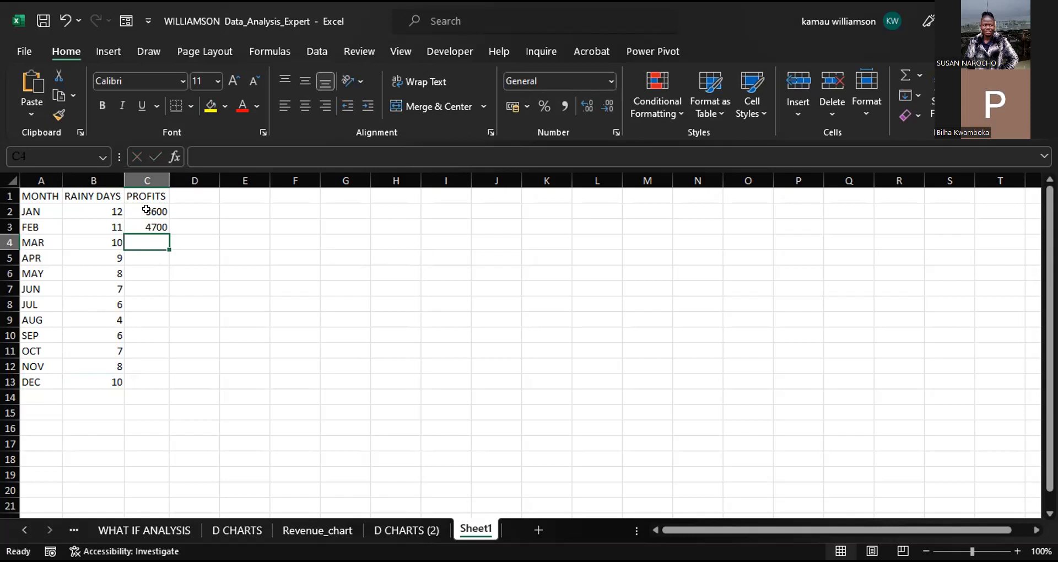
pyautogui.write('53')
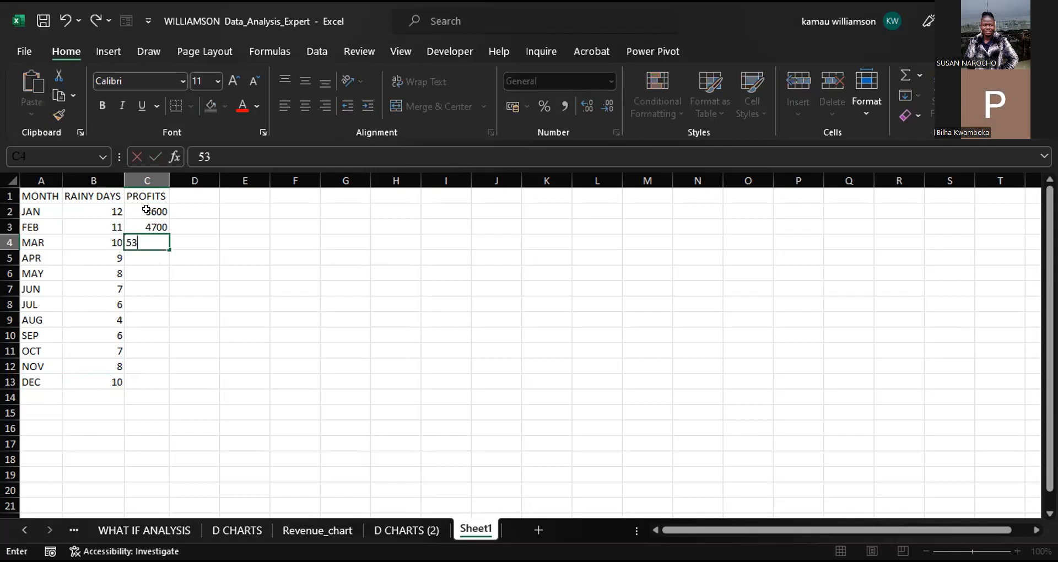
pyautogui.write('00')
pyautogui.press('Return')
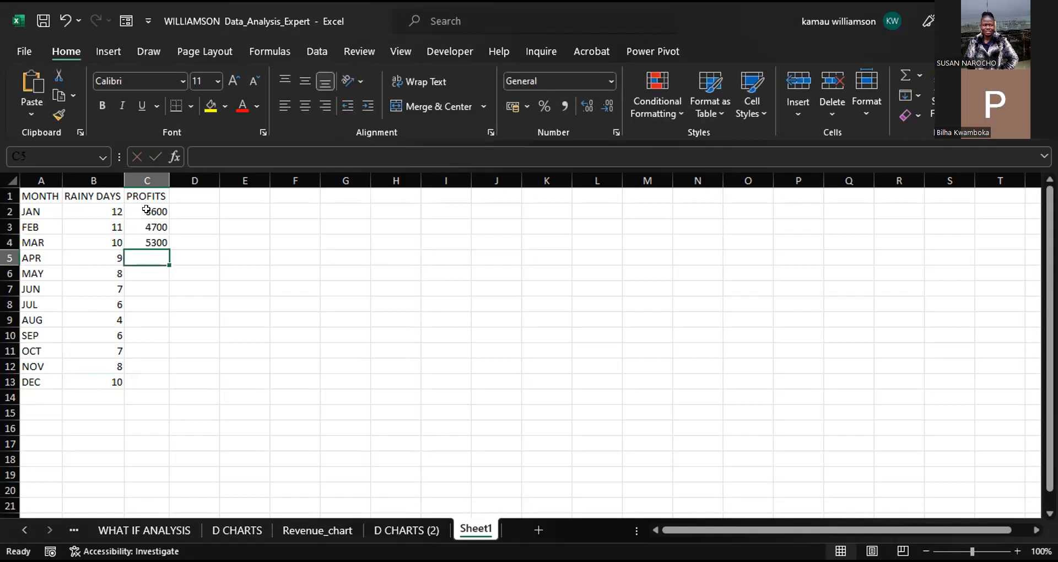
pyautogui.write('67')
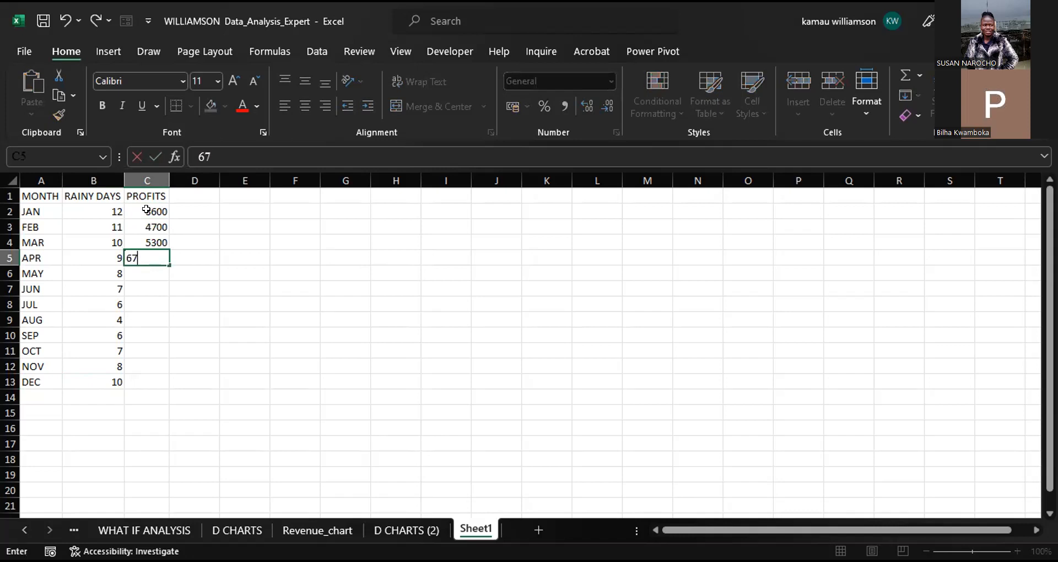
pyautogui.write('00')
pyautogui.press('Return')
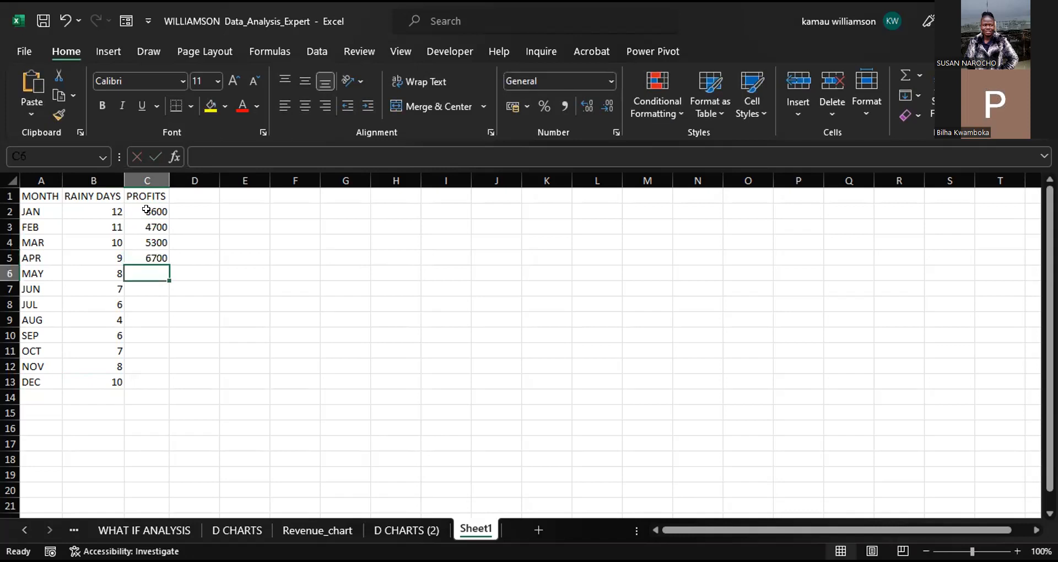
# Enter 8900, 12000 and 15000 as the profits for MAY to JUL in C6:C8.
pyautogui.write('89')
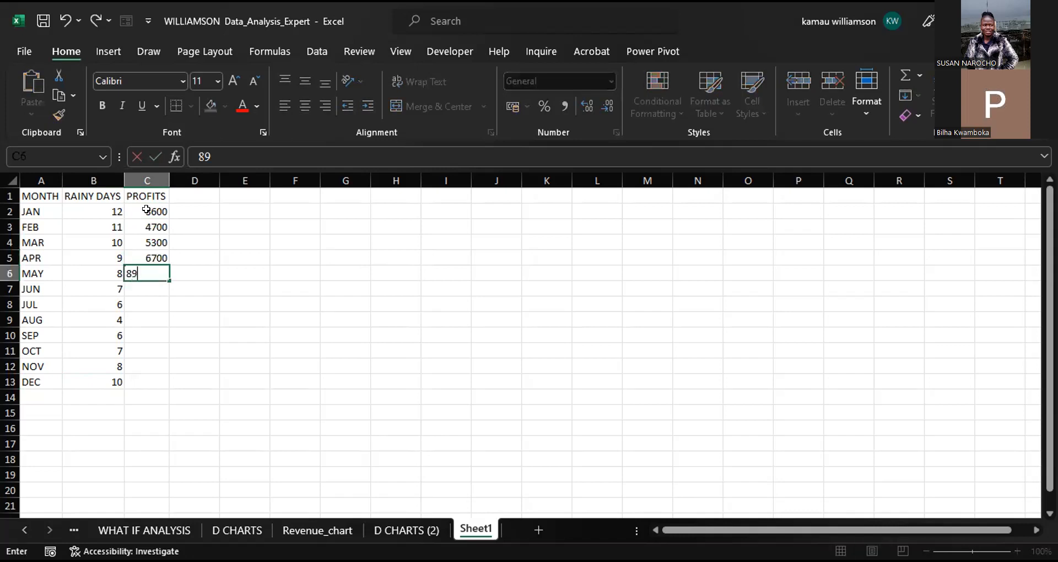
pyautogui.write('00')
pyautogui.press('Return')
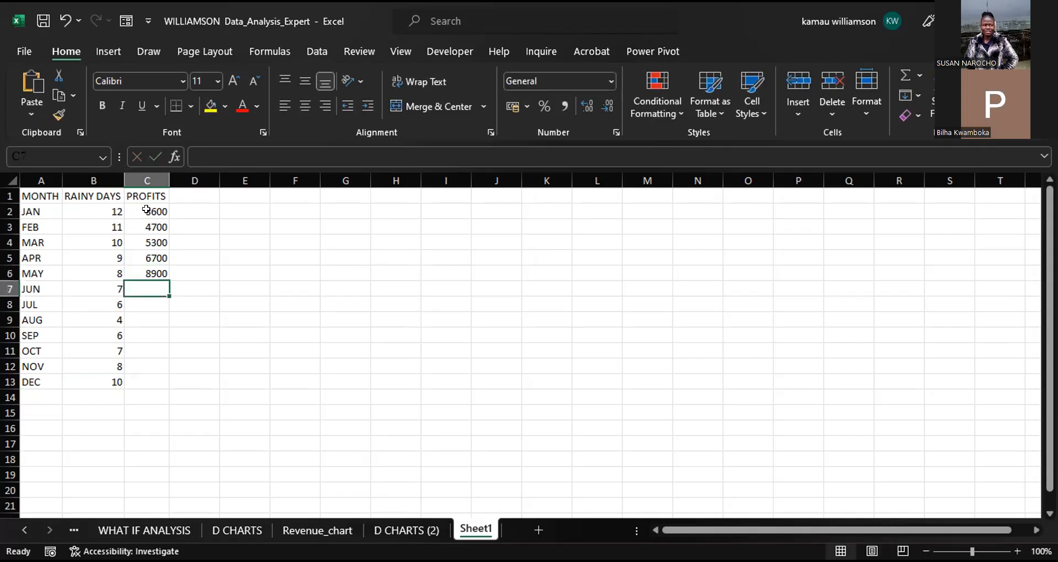
pyautogui.write('120')
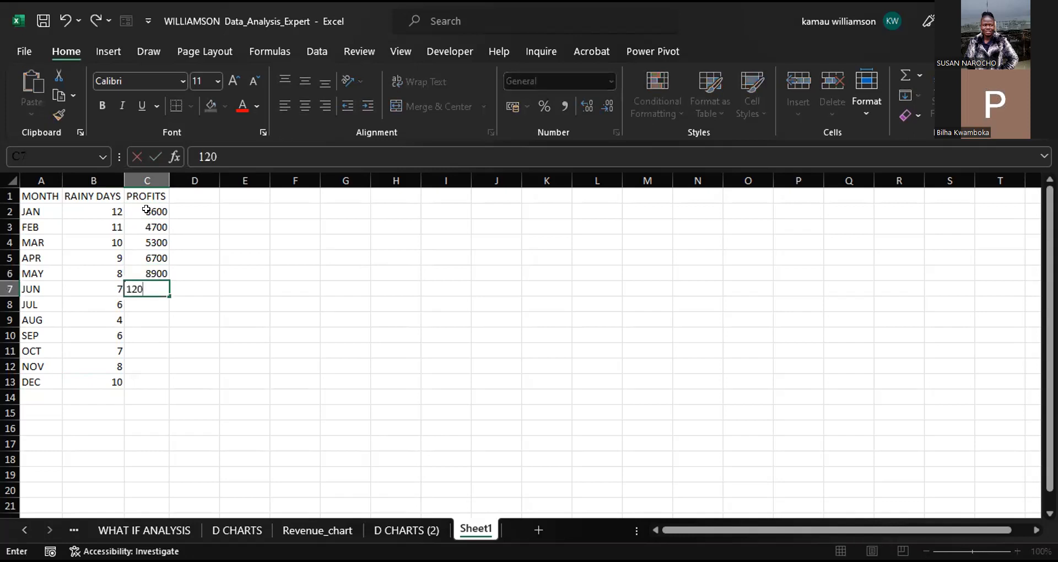
pyautogui.write('00')
pyautogui.press('Return')
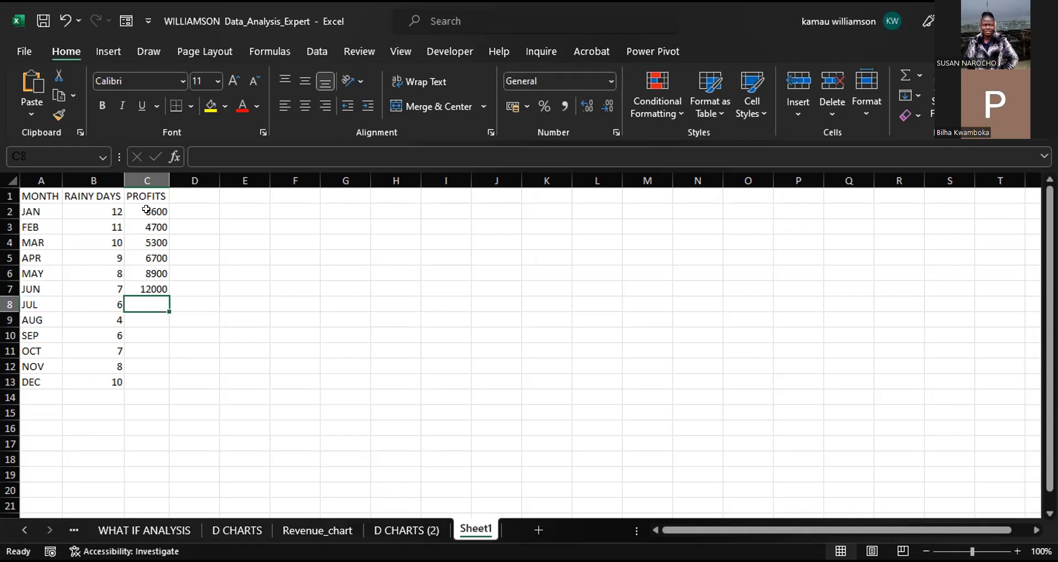
pyautogui.write('15')
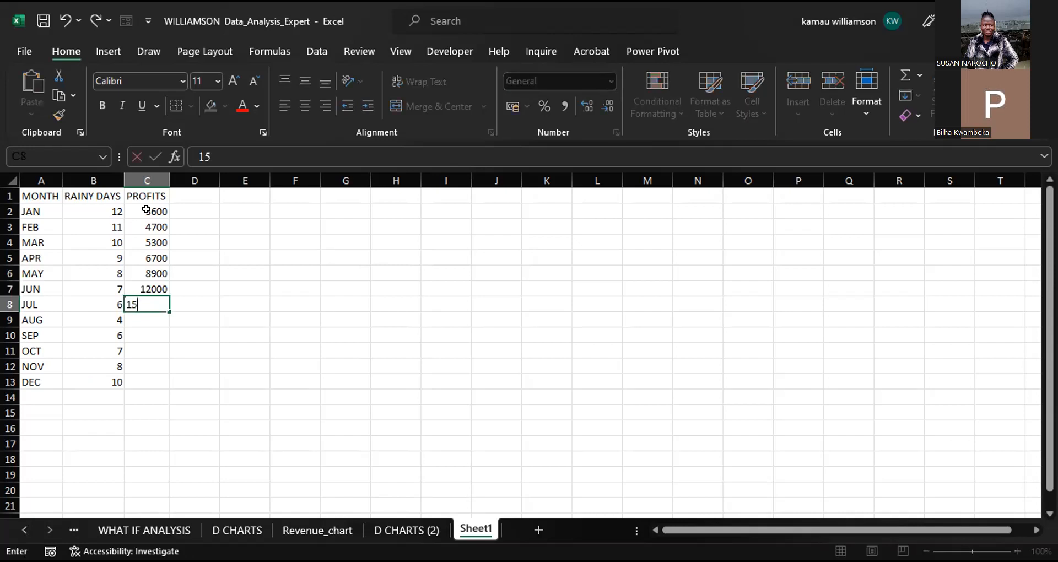
pyautogui.write('000')
pyautogui.press('Return')
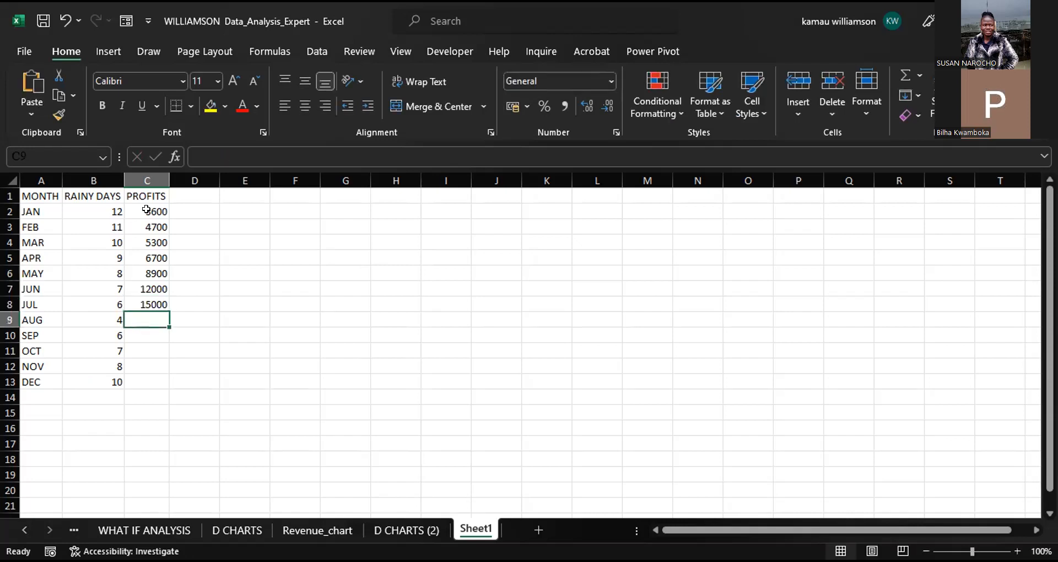
# Enter 12000, 9700 and 9800 as the profits for AUG to OCT in C9:C11.
pyautogui.write('12')
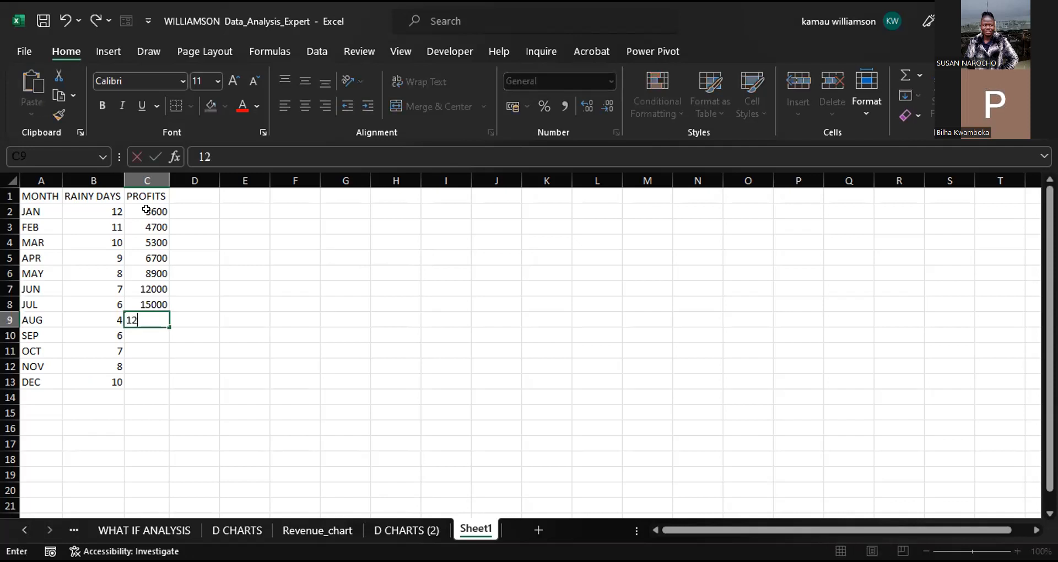
pyautogui.write('000')
pyautogui.press('Return')
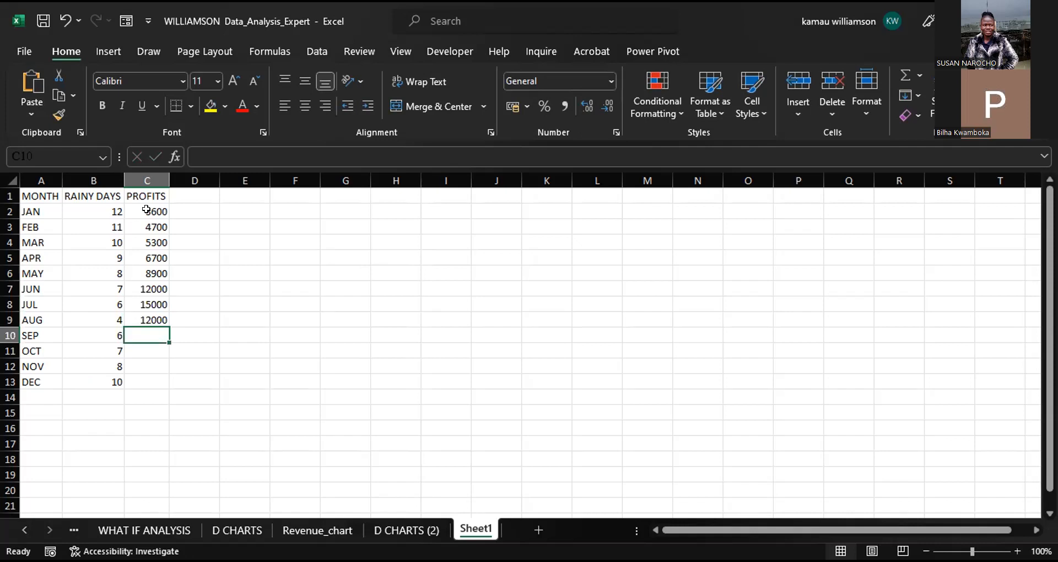
pyautogui.write('9')
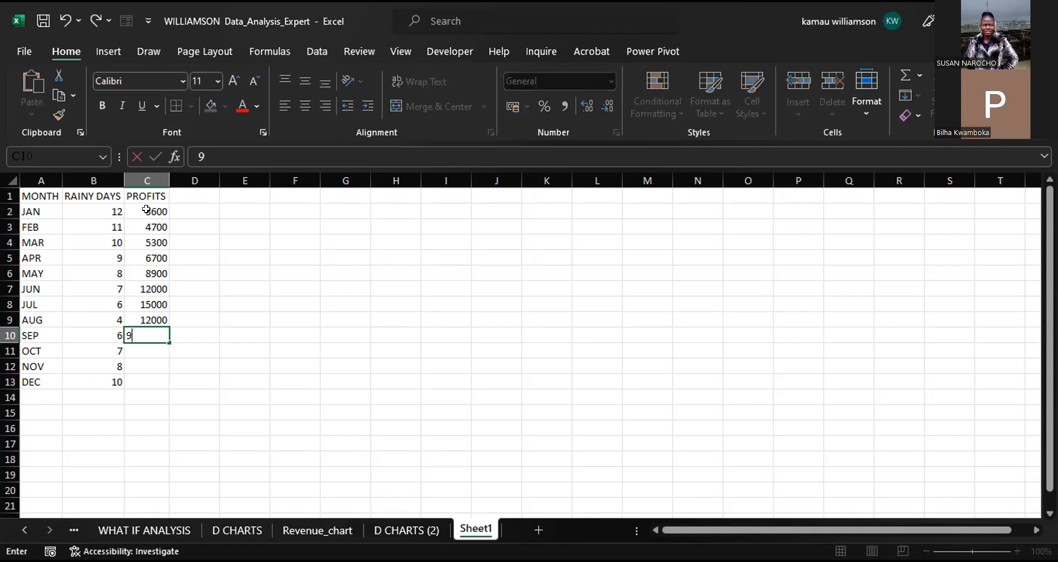
pyautogui.write('700')
pyautogui.press('Return')
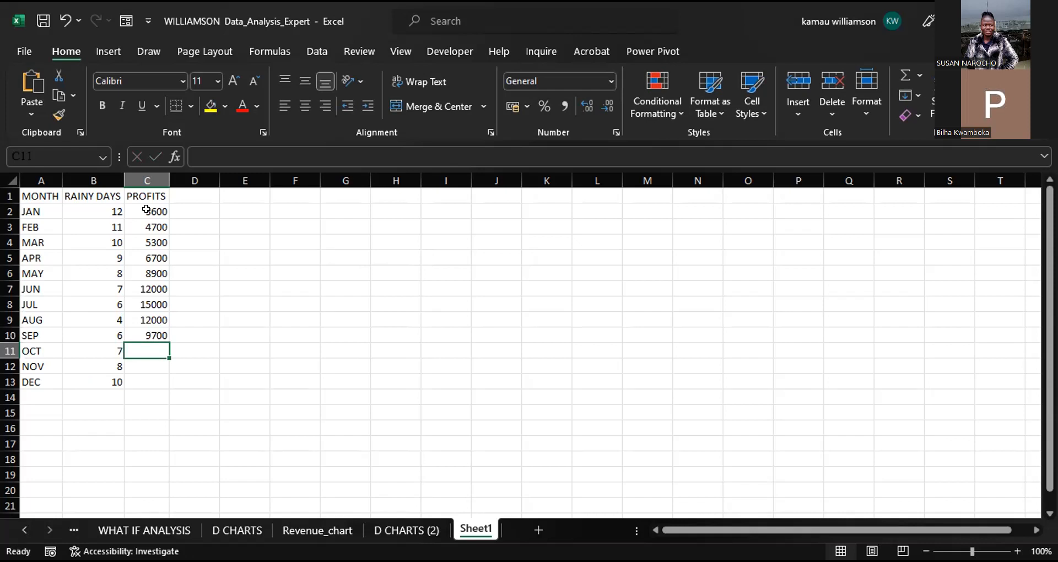
pyautogui.write('9')
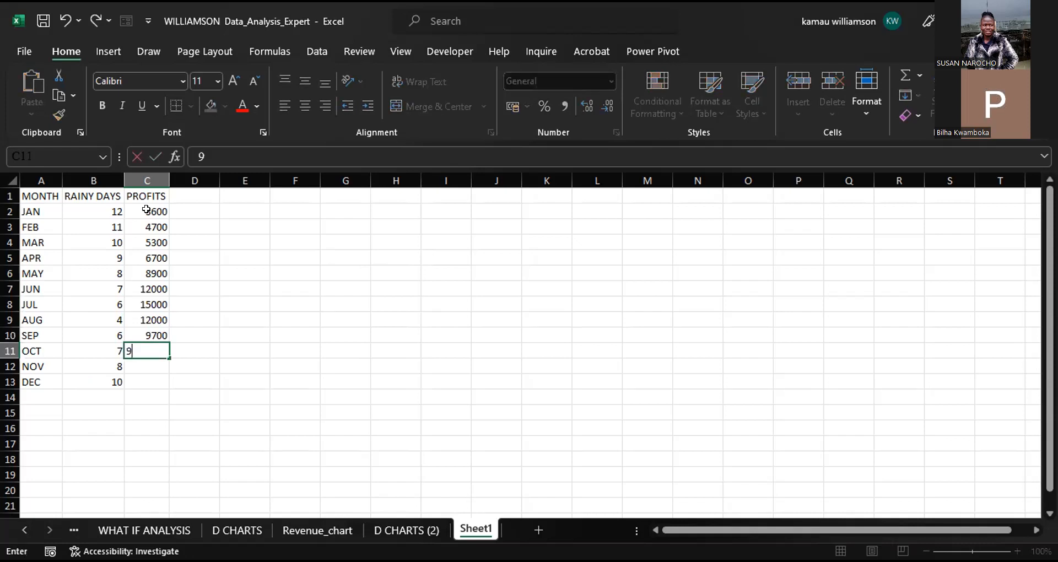
pyautogui.write('800')
pyautogui.press('Return')
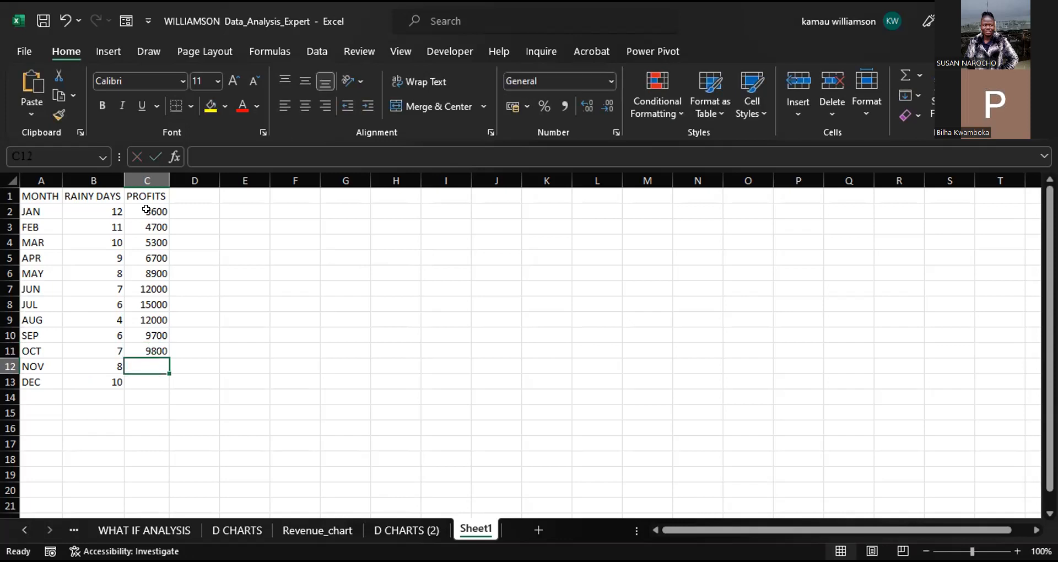
# Enter 6600 and 5000 as the profits for NOV and DEC in C12:C13.
pyautogui.write('66')
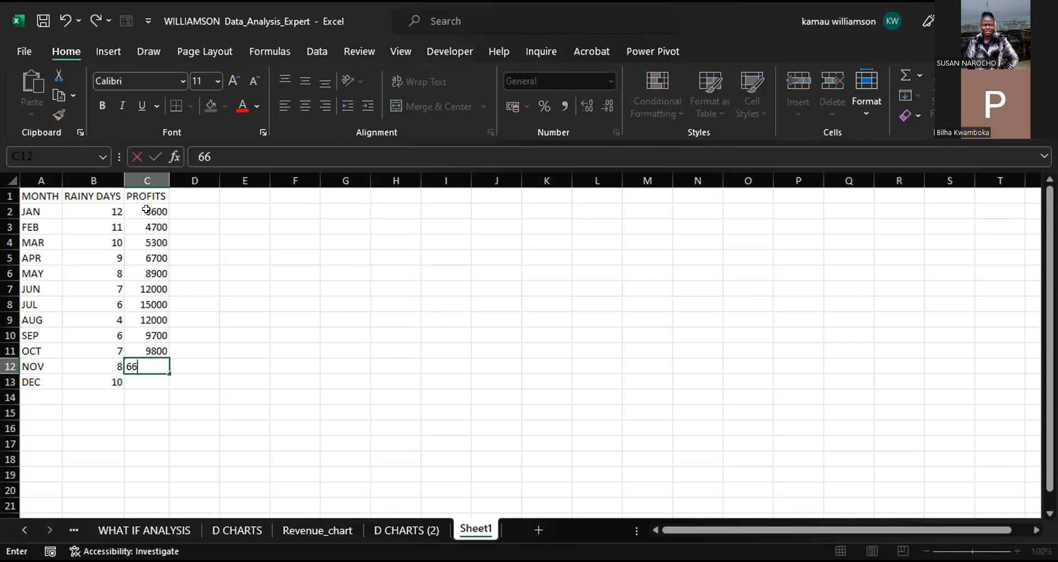
pyautogui.write('00')
pyautogui.press('Return')
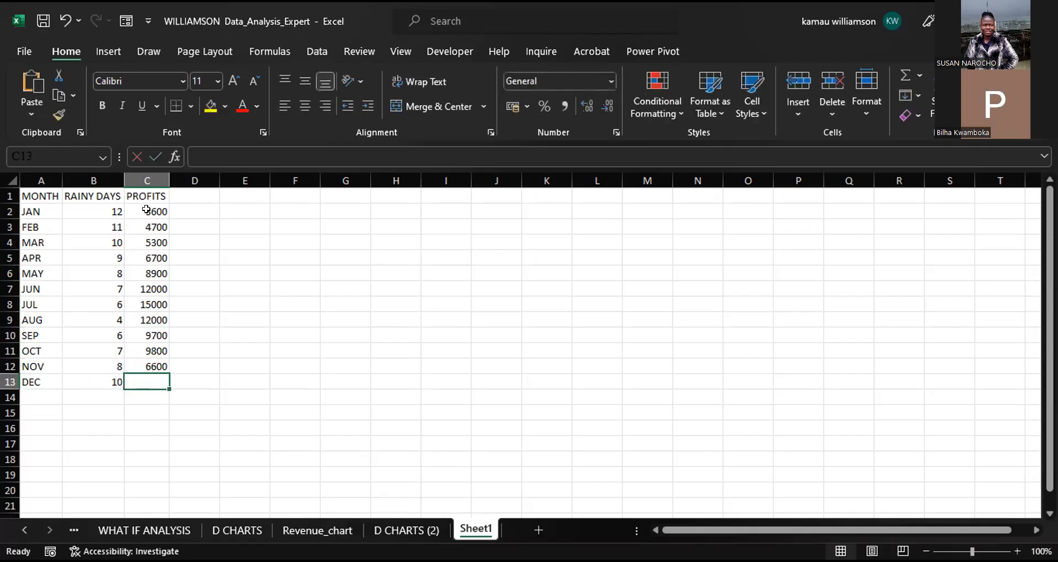
pyautogui.write('50')
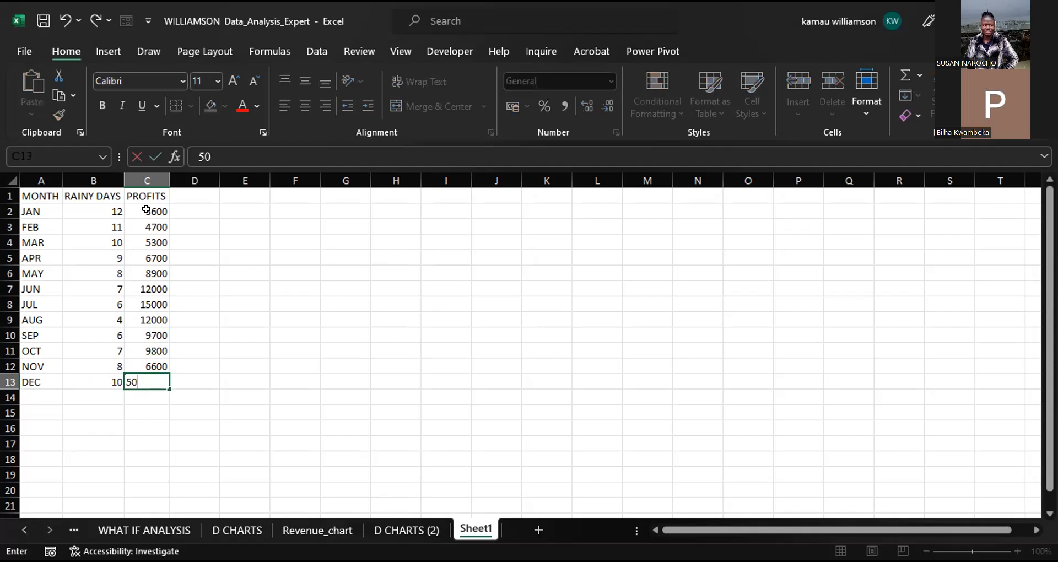
pyautogui.write('00')
pyautogui.press('Up')
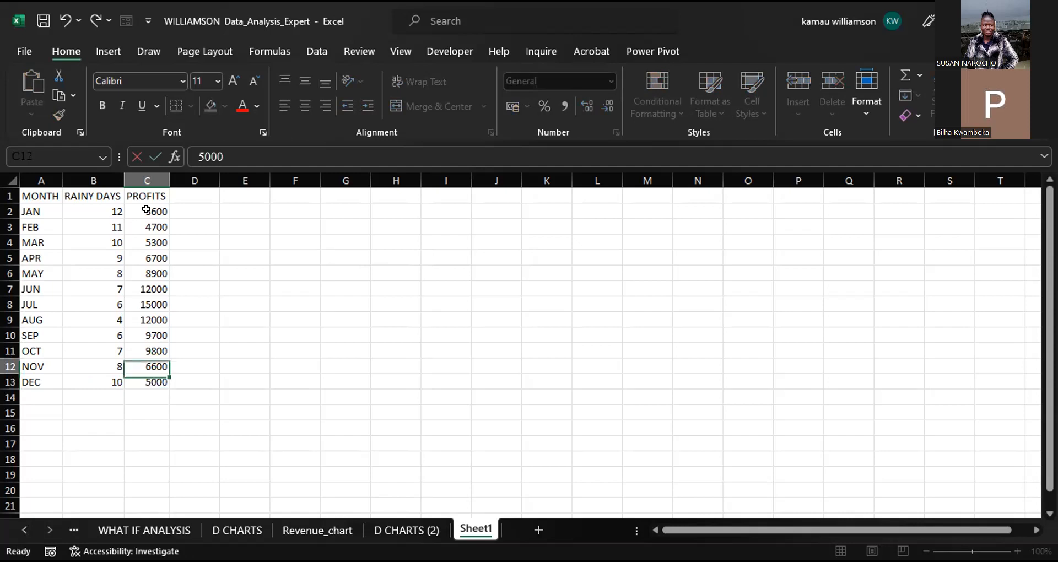
pyautogui.press('Right')
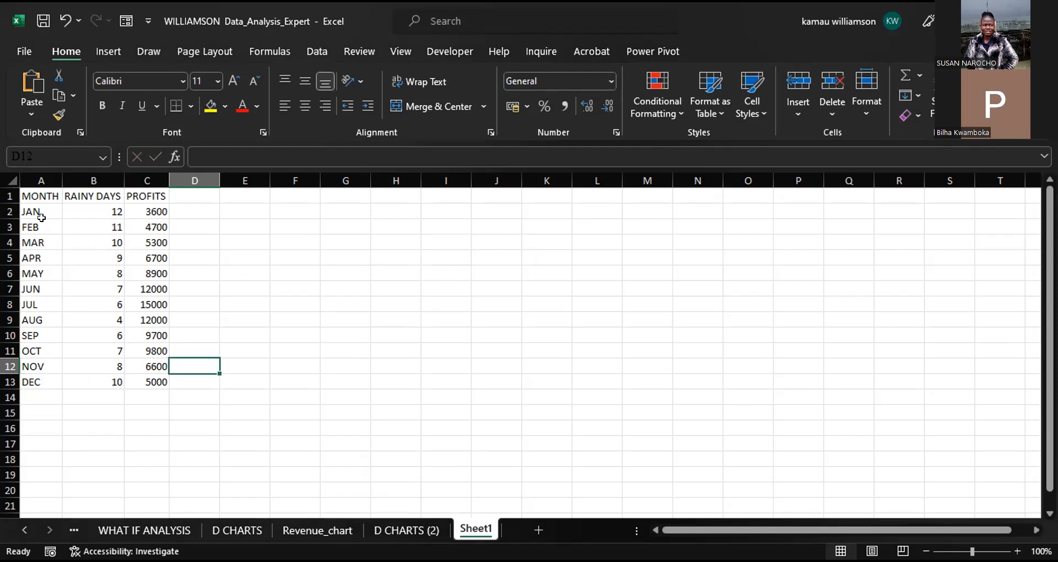
# Insert a custom combo chart of A1:C13 with RAINY DAYS as clustered columns and PROFITS as a secondary-axis line, placed beside the table.
pyautogui.moveTo(33, 196); pyautogui.dragTo(166, 382)
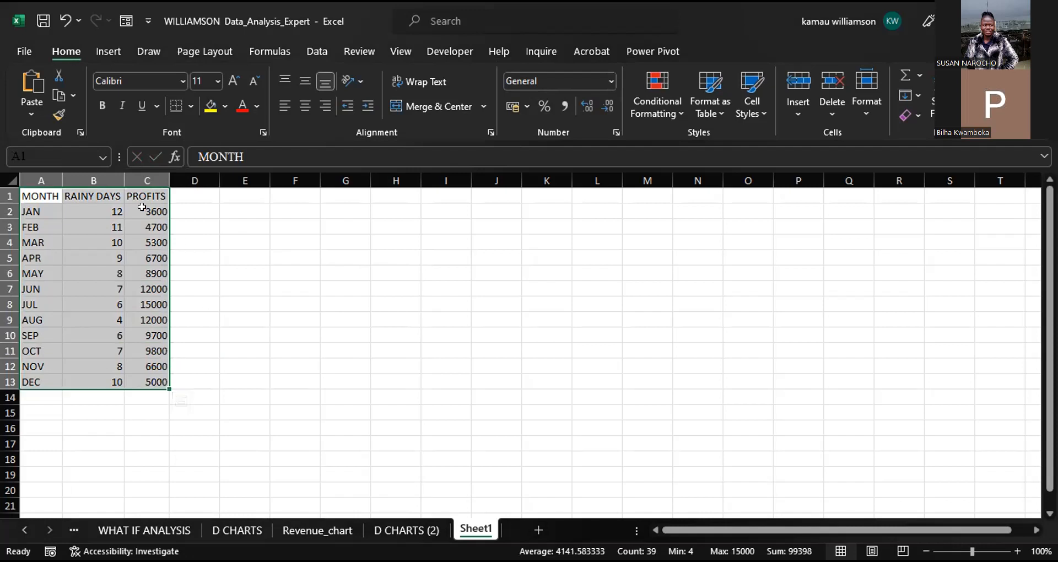
pyautogui.click(102, 55)
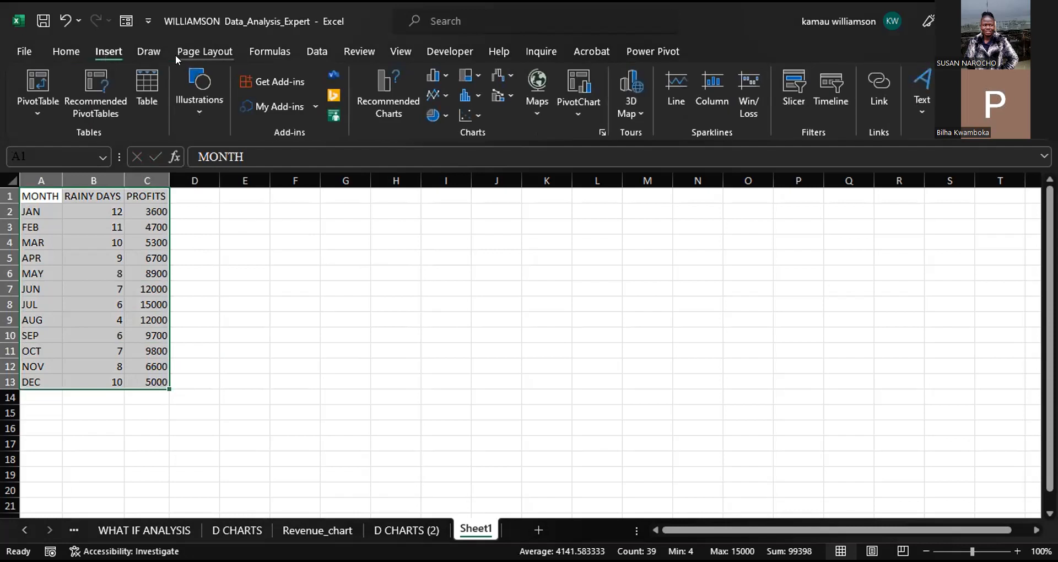
pyautogui.click(512, 97)
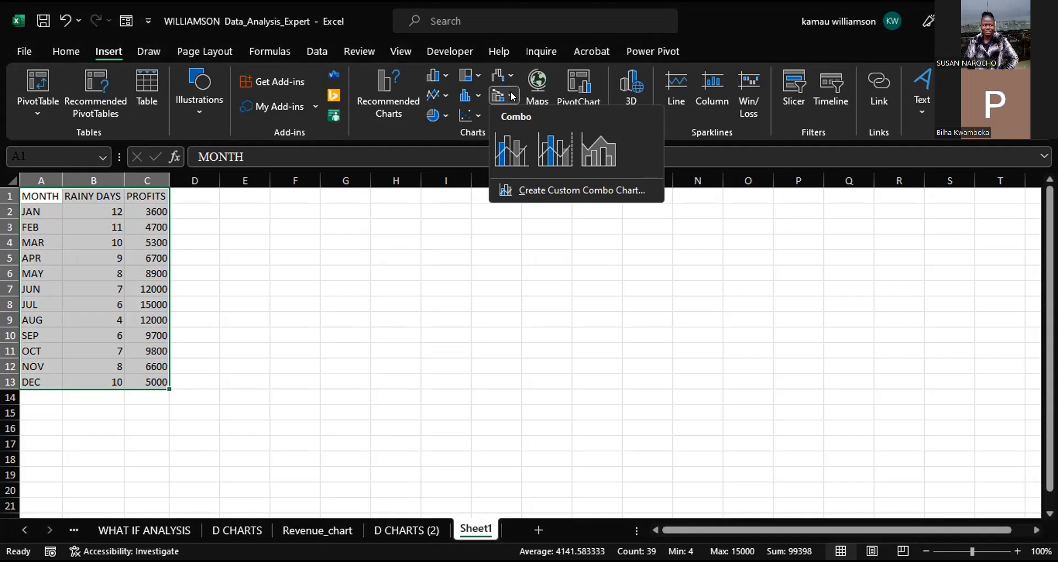
pyautogui.click(539, 189)
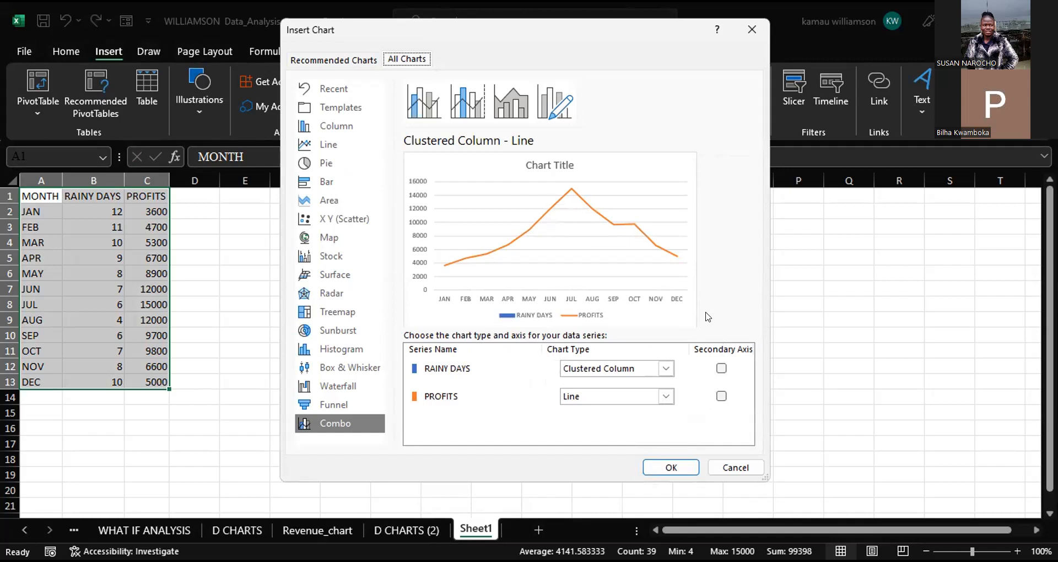
pyautogui.click(722, 396)
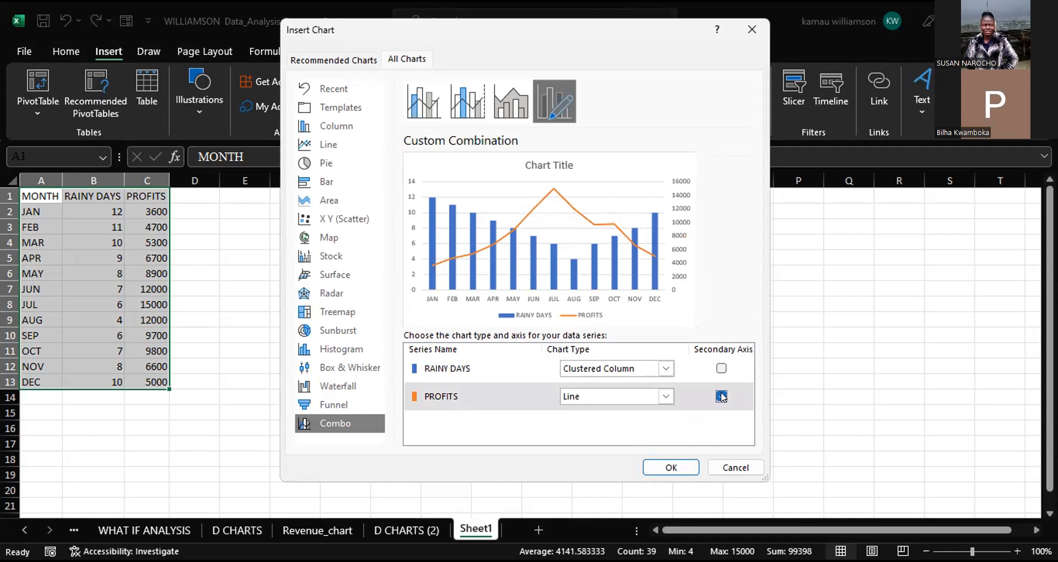
pyautogui.click(663, 463)
pyautogui.moveTo(442, 245); pyautogui.dragTo(302, 206)
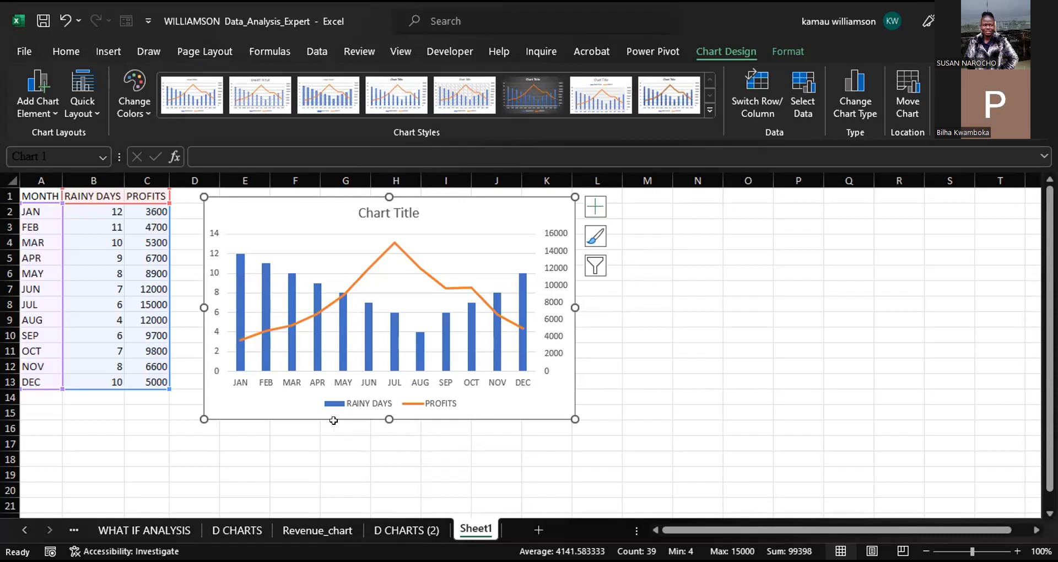
# Change the combo chart's title to RAINY DAY VERSUS PROFIT and close the title formatting options.
pyautogui.click(377, 207)
pyautogui.doubleClick(377, 207)
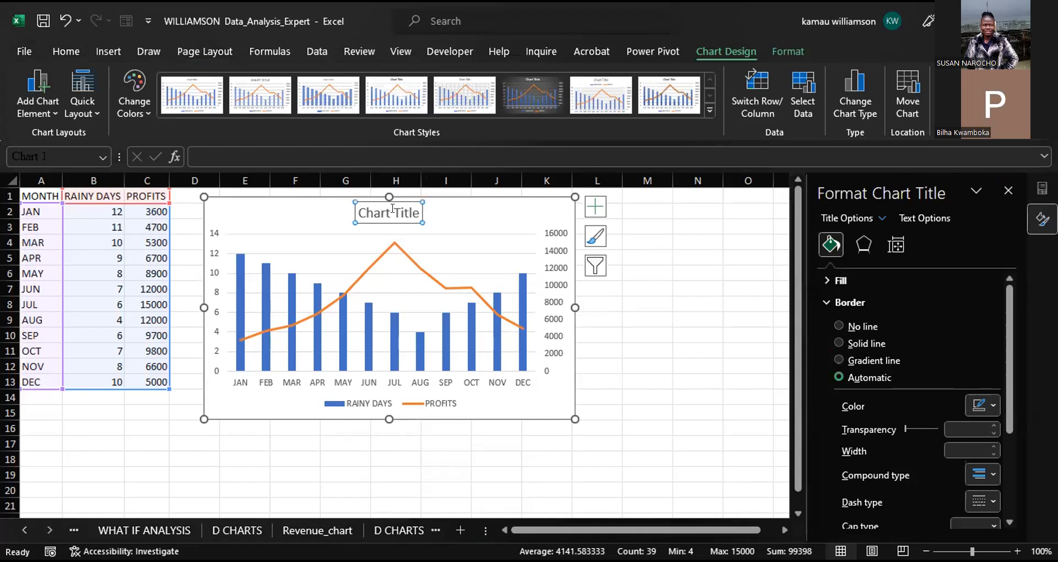
pyautogui.click(392, 209)
pyautogui.write('a')
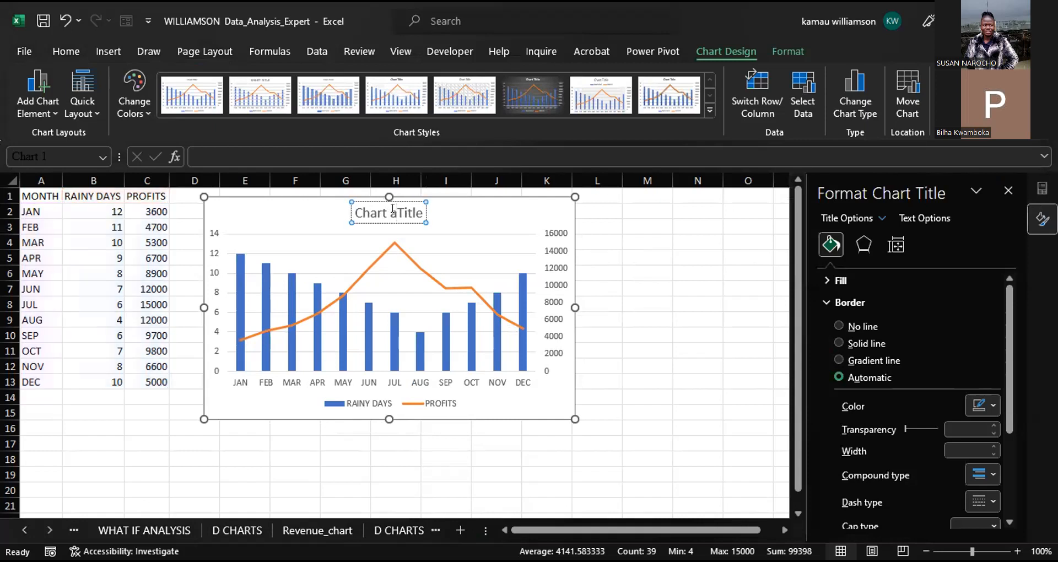
pyautogui.hotkey('ctrl', 'a')
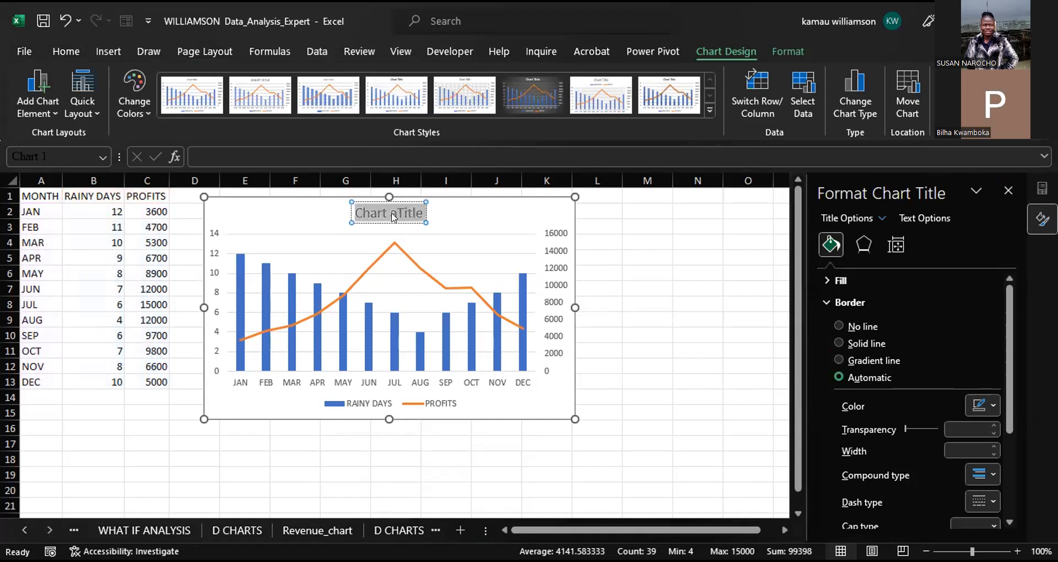
pyautogui.write('RAINY DAY VERSUS PROFIT')
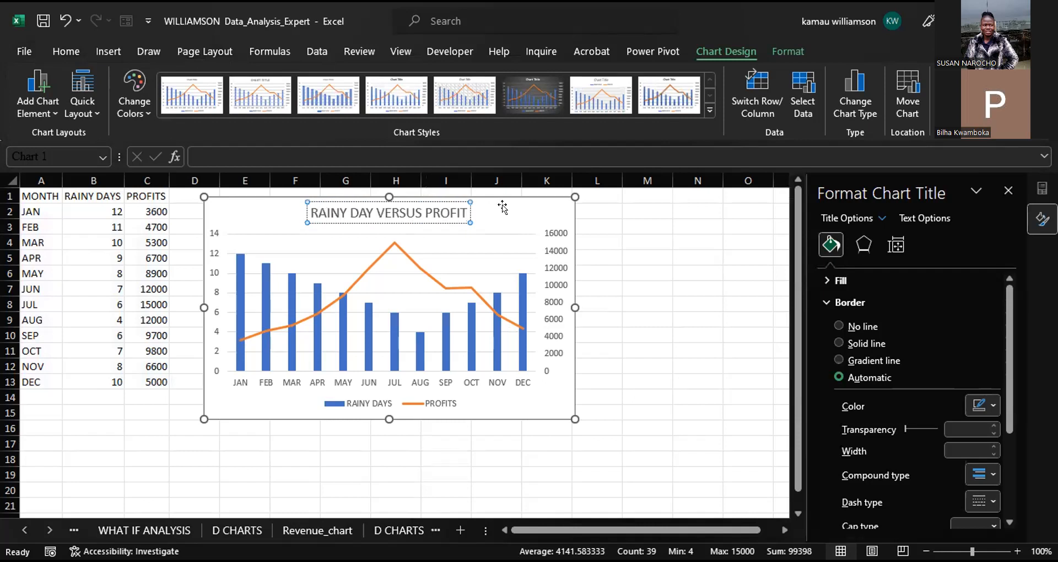
pyautogui.click(600, 224)
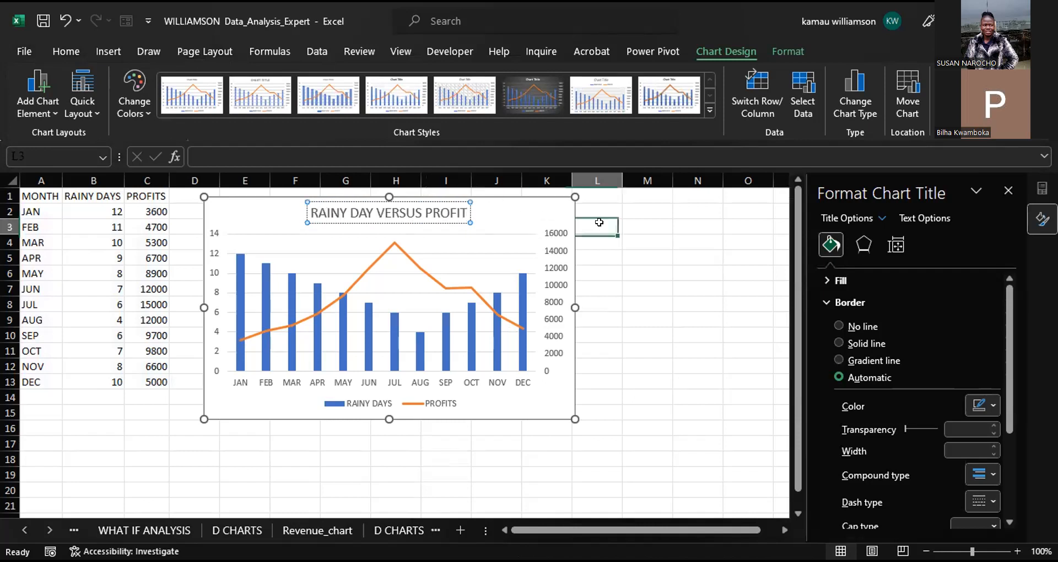
pyautogui.click(1009, 190)
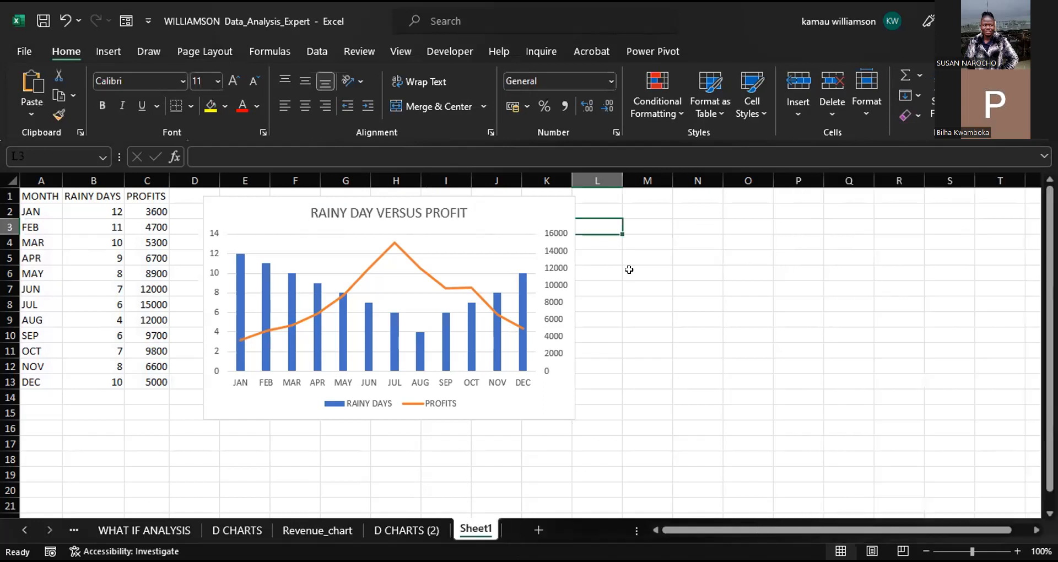
pyautogui.click(505, 209)
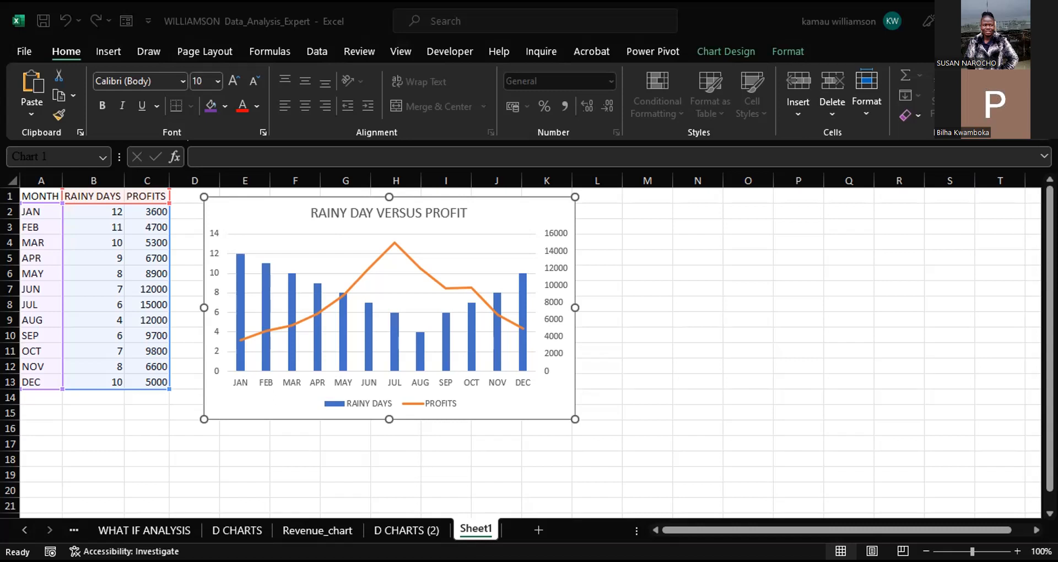
pyautogui.click(552, 292)
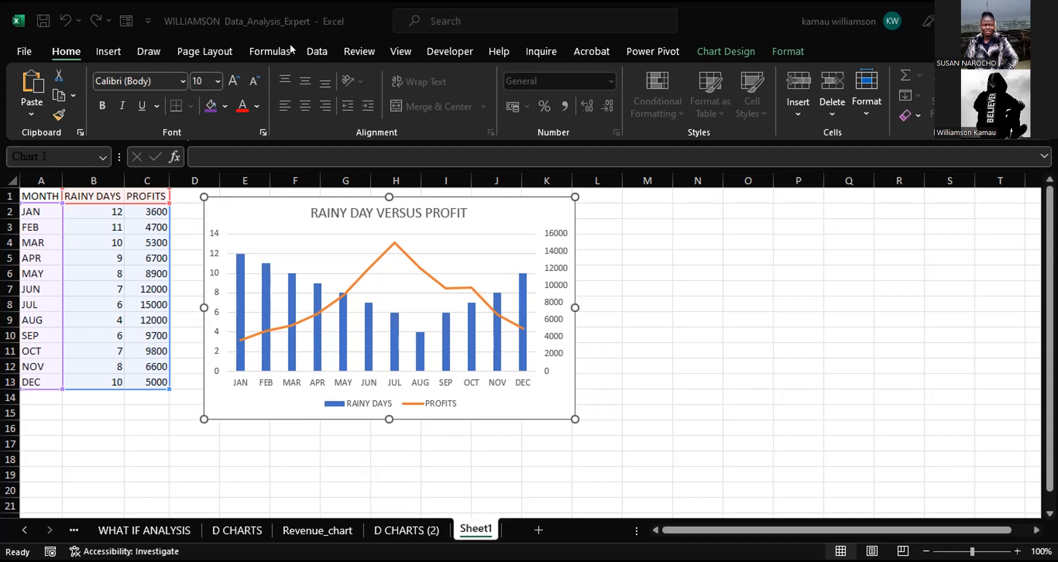
pyautogui.click(311, 51)
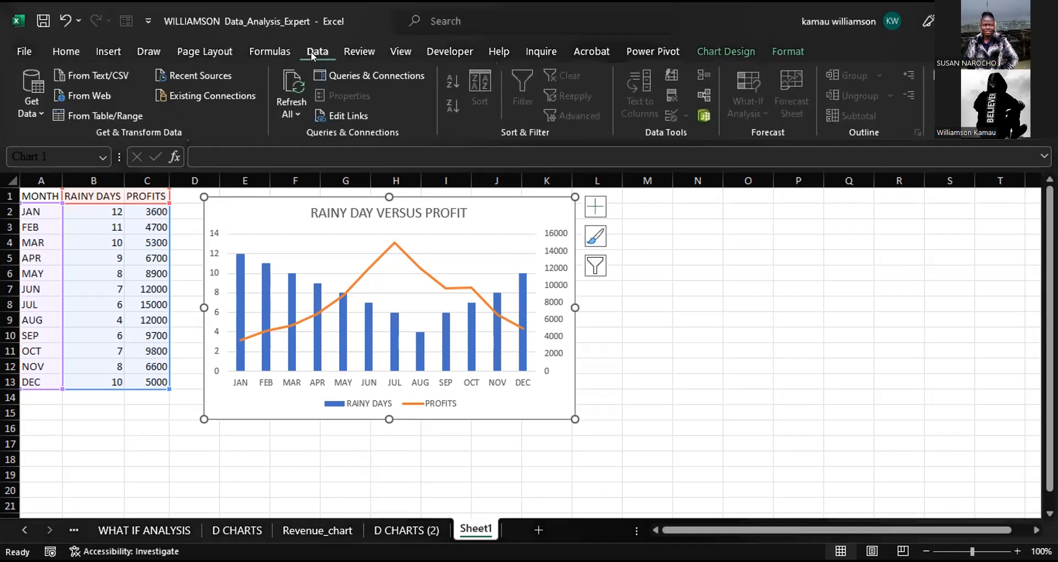